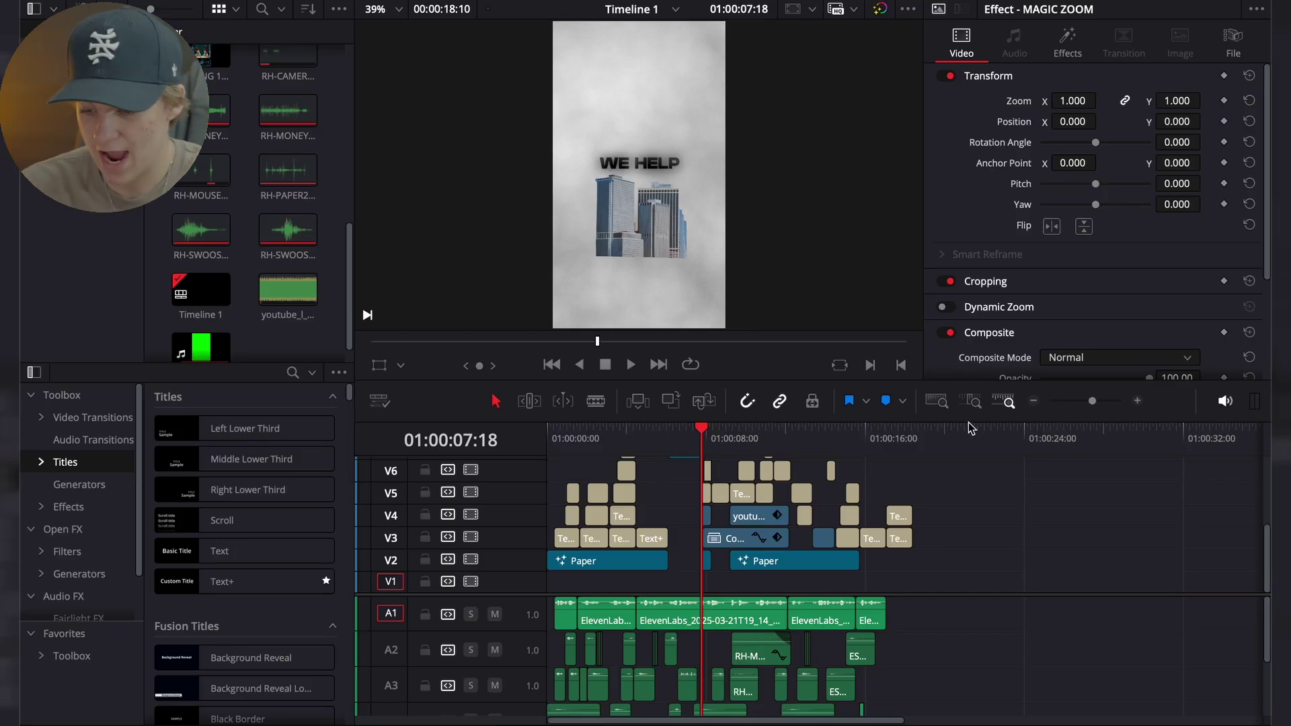
# Examine the finished ad's layout across all video and audio tracks of Timeline 1
pyautogui.click(1033, 402)
pyautogui.press('Home')
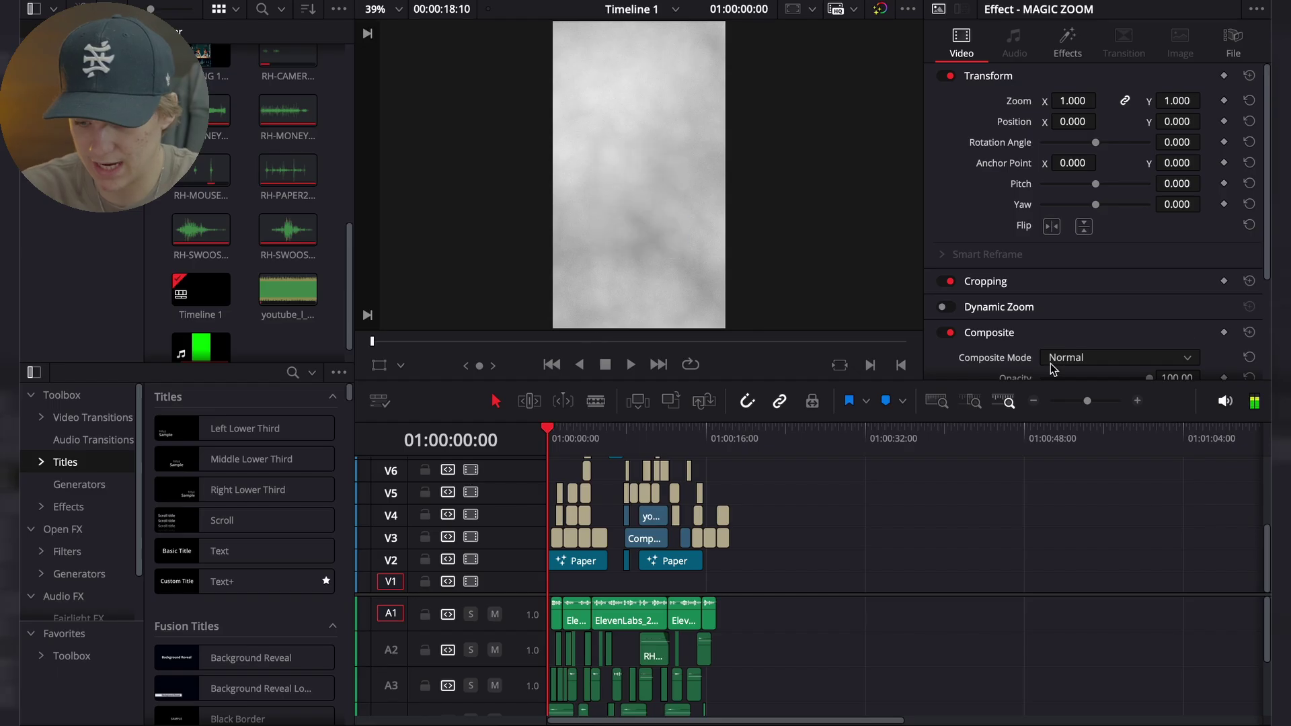
pyautogui.click(1137, 402)
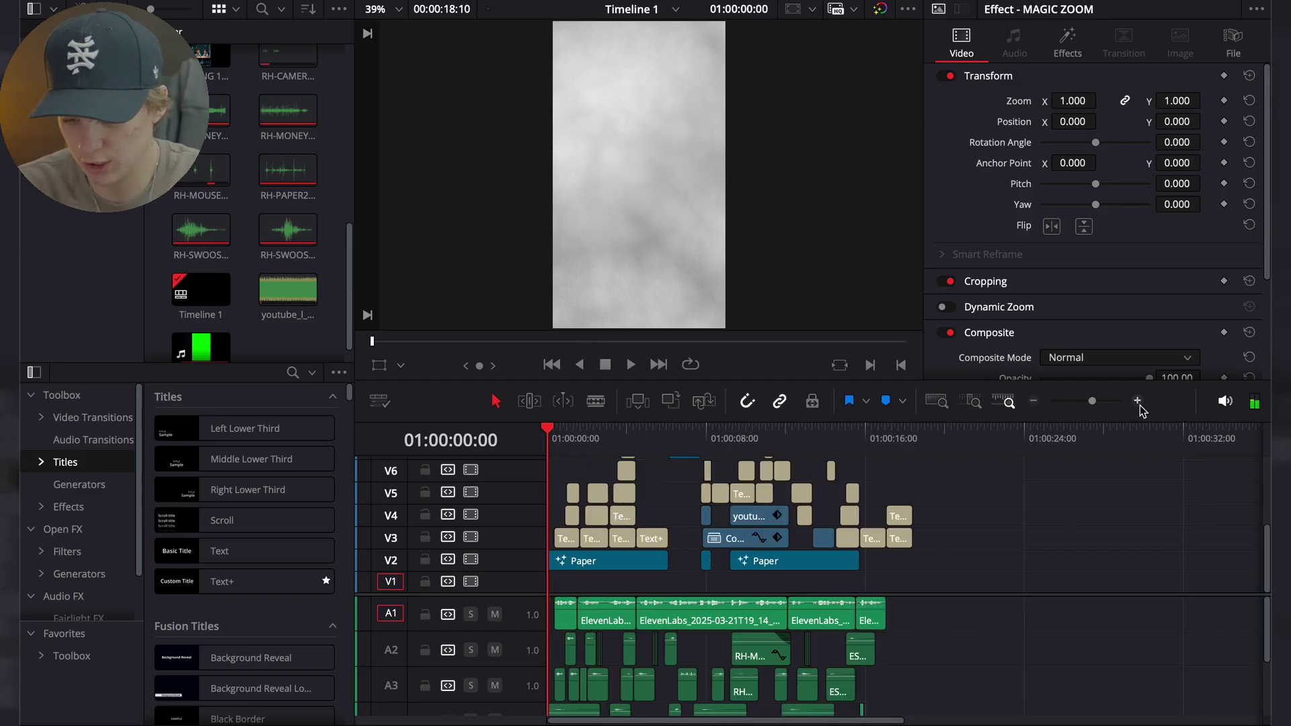
pyautogui.click(1033, 401)
pyautogui.scroll(4, 760, 536)
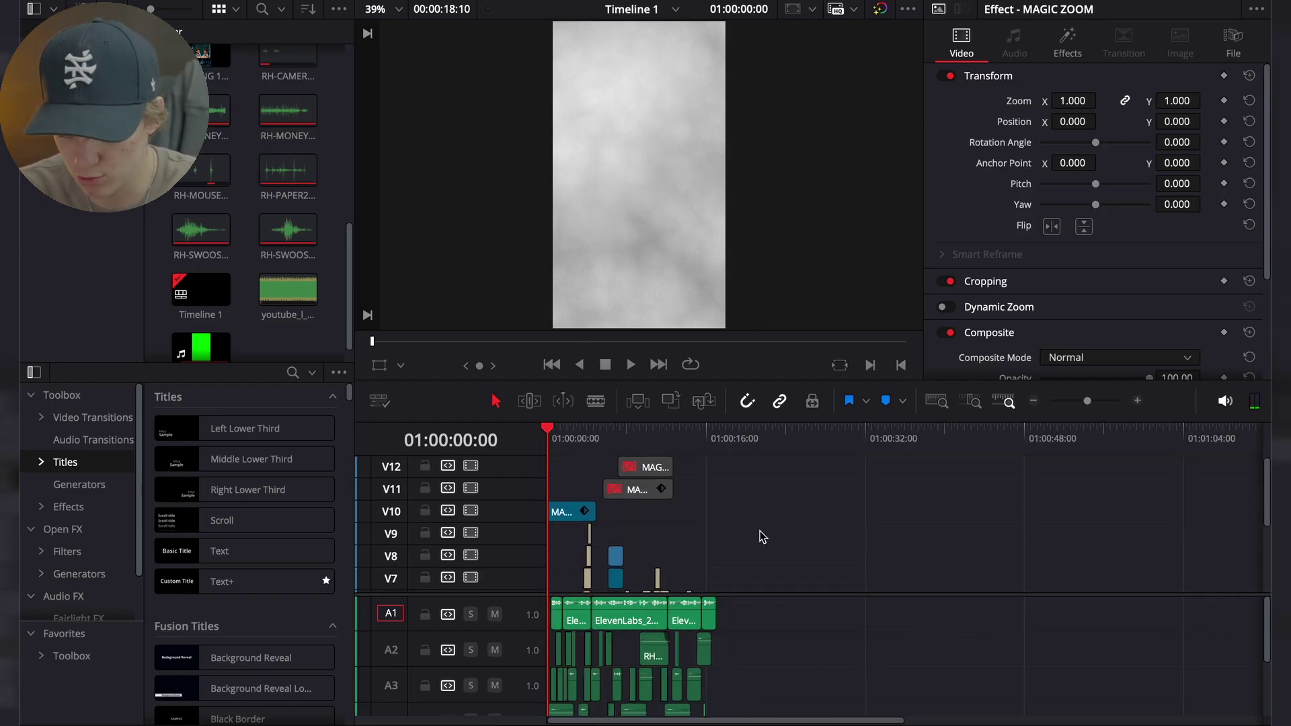
pyautogui.scroll(-4, 760, 535)
pyautogui.scroll(5, 798, 541)
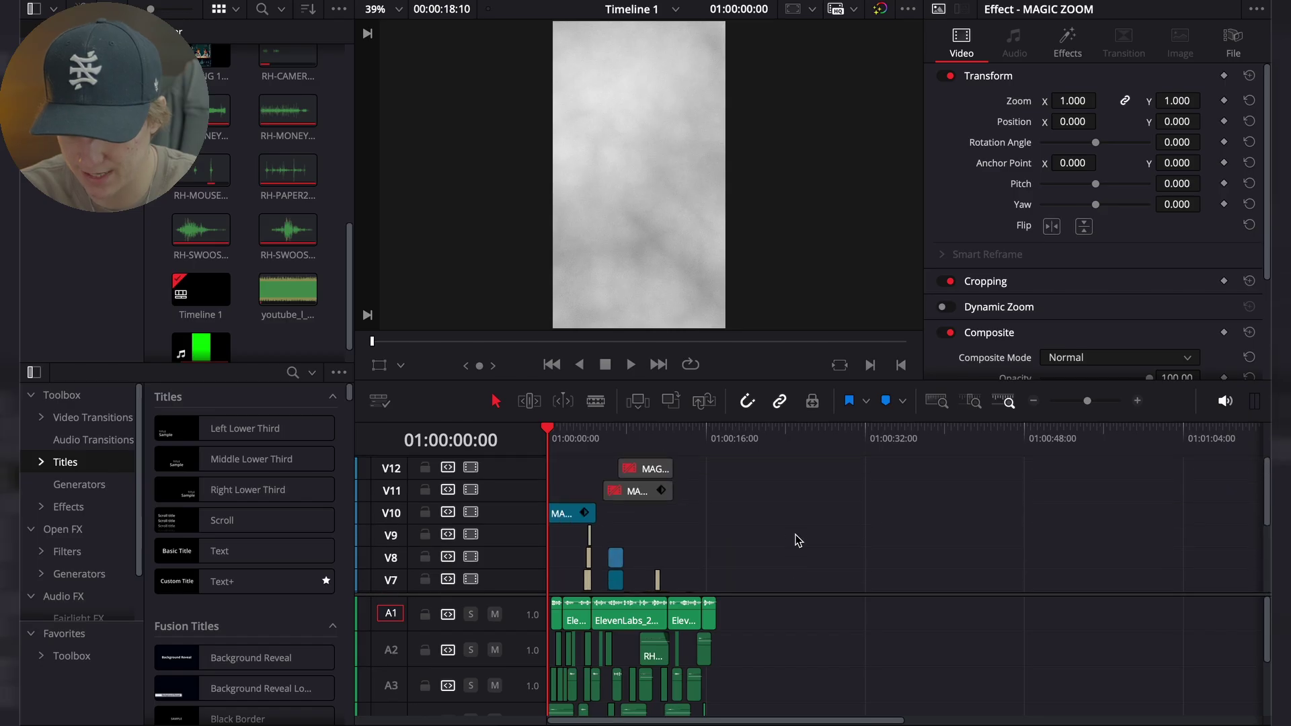
pyautogui.scroll(-5, 798, 541)
pyautogui.scroll(-3, 782, 690)
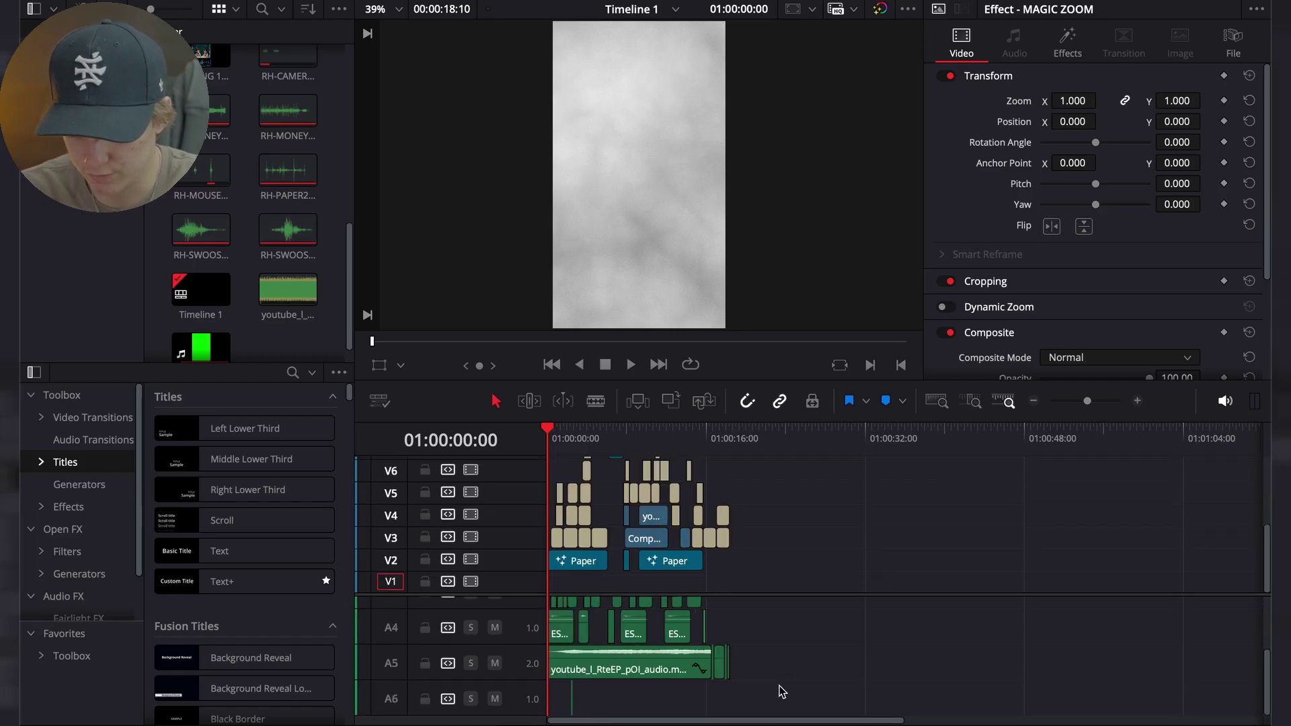
pyautogui.scroll(3, 781, 690)
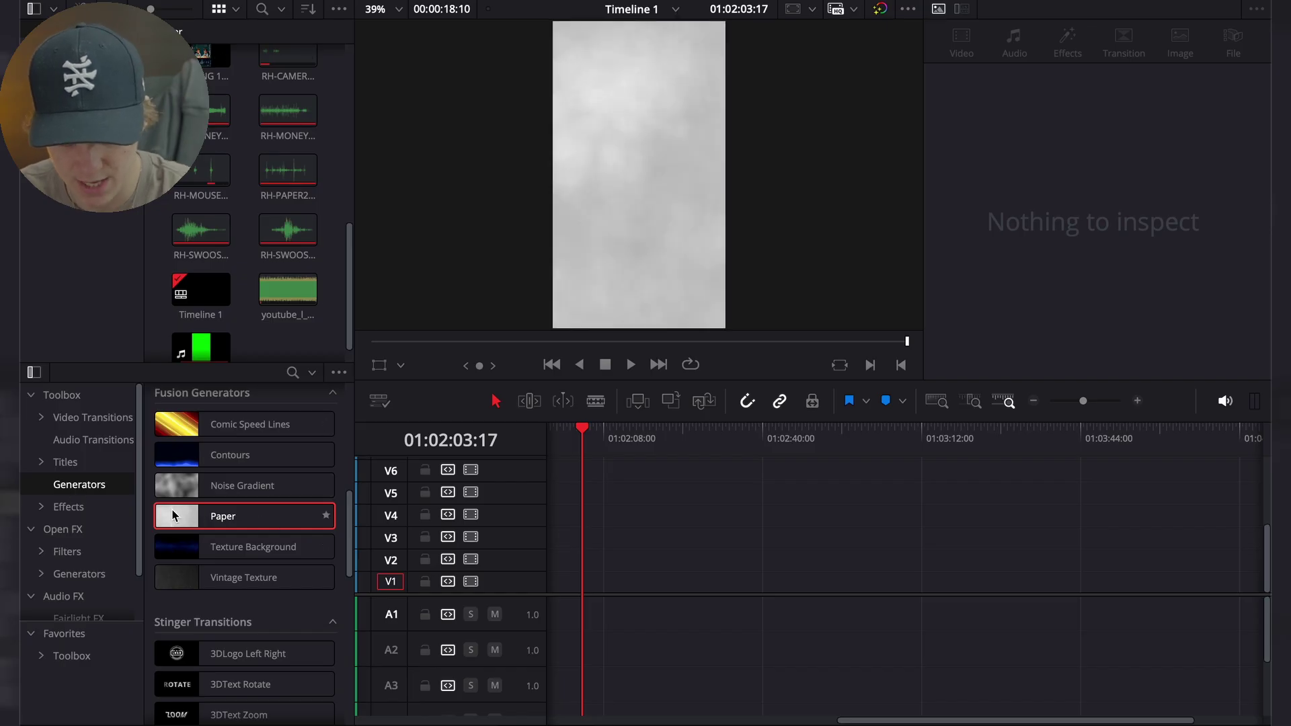
# Add the Paper generator to V1 at 01:02:03:17 and extend the clip to about 01:02:12:04
pyautogui.moveTo(188, 524); pyautogui.dragTo(591, 584)
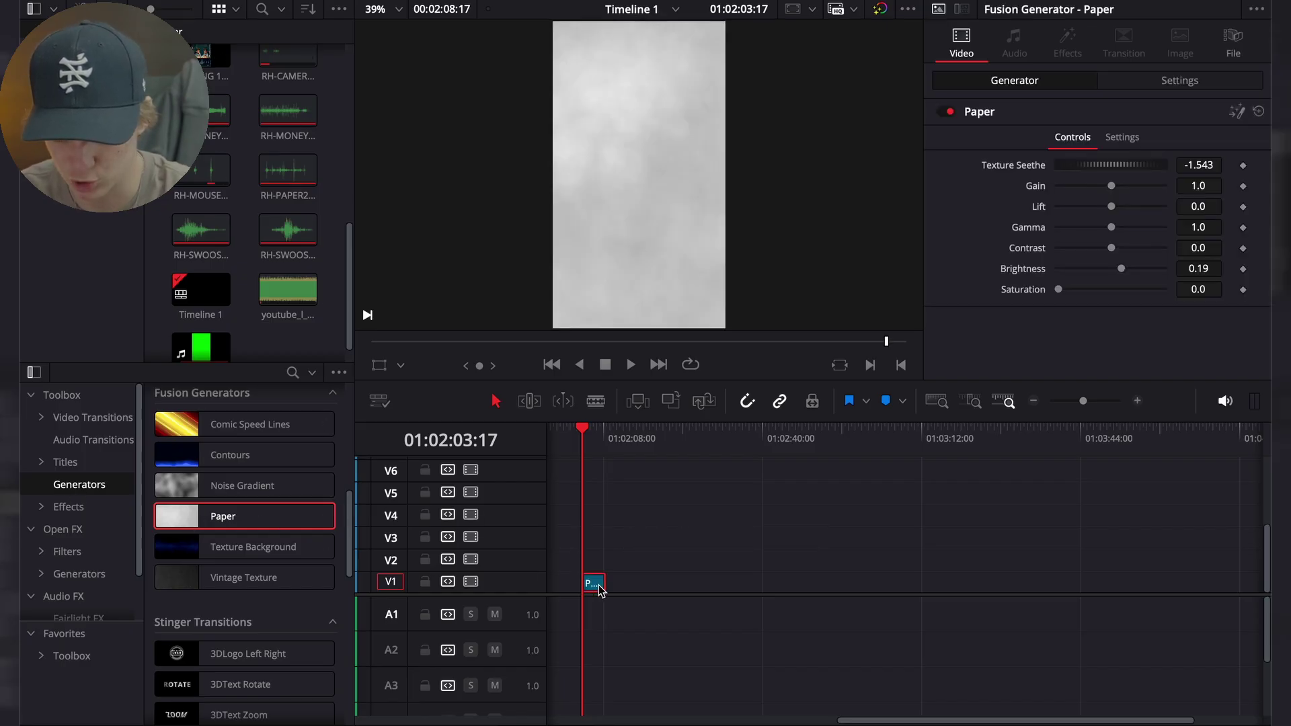
pyautogui.click(1137, 401)
pyautogui.hscroll(3, 972, 570)
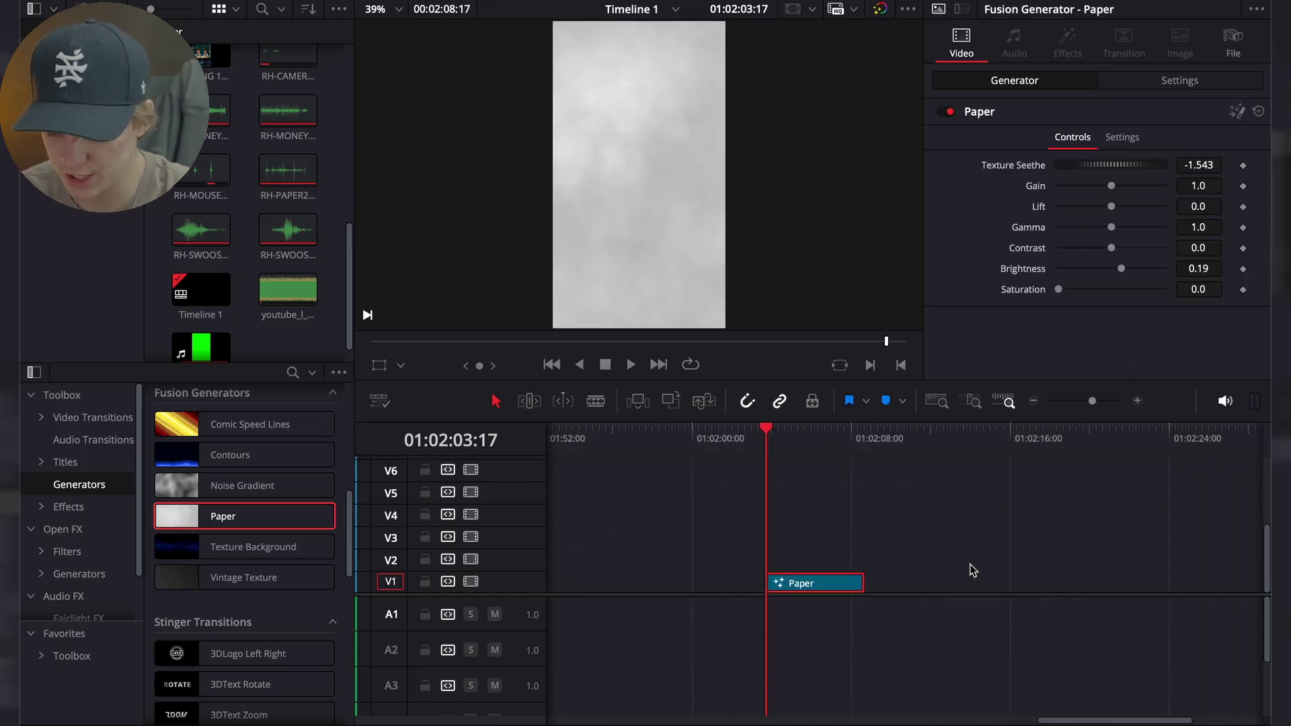
pyautogui.click(1136, 401)
pyautogui.click(1033, 404)
pyautogui.moveTo(1001, 582); pyautogui.dragTo(1074, 582)
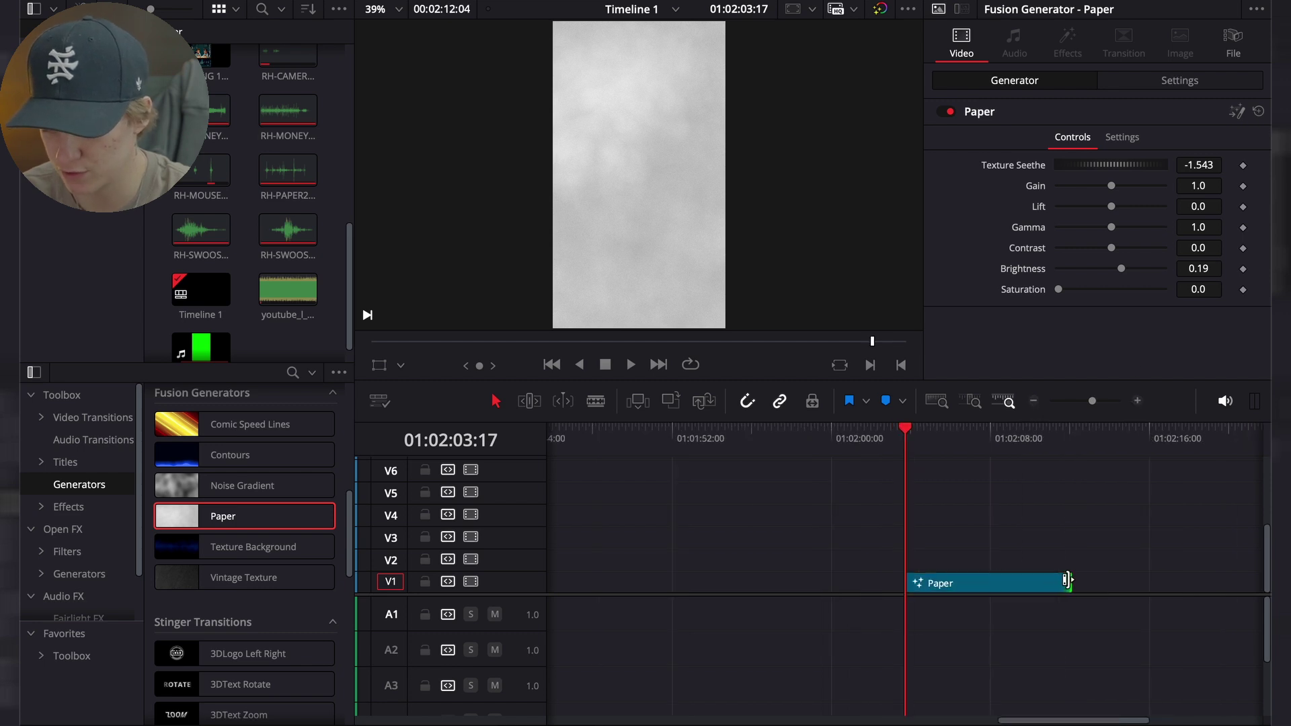
pyautogui.hscroll(4, 988, 590)
pyautogui.hscroll(1, 992, 592)
# Set the Paper clip's Texture Seethe to -1.739, try a Gain of 0.17 and reset the Gain to 1.0
pyautogui.moveTo(1032, 168); pyautogui.dragTo(1068, 189)
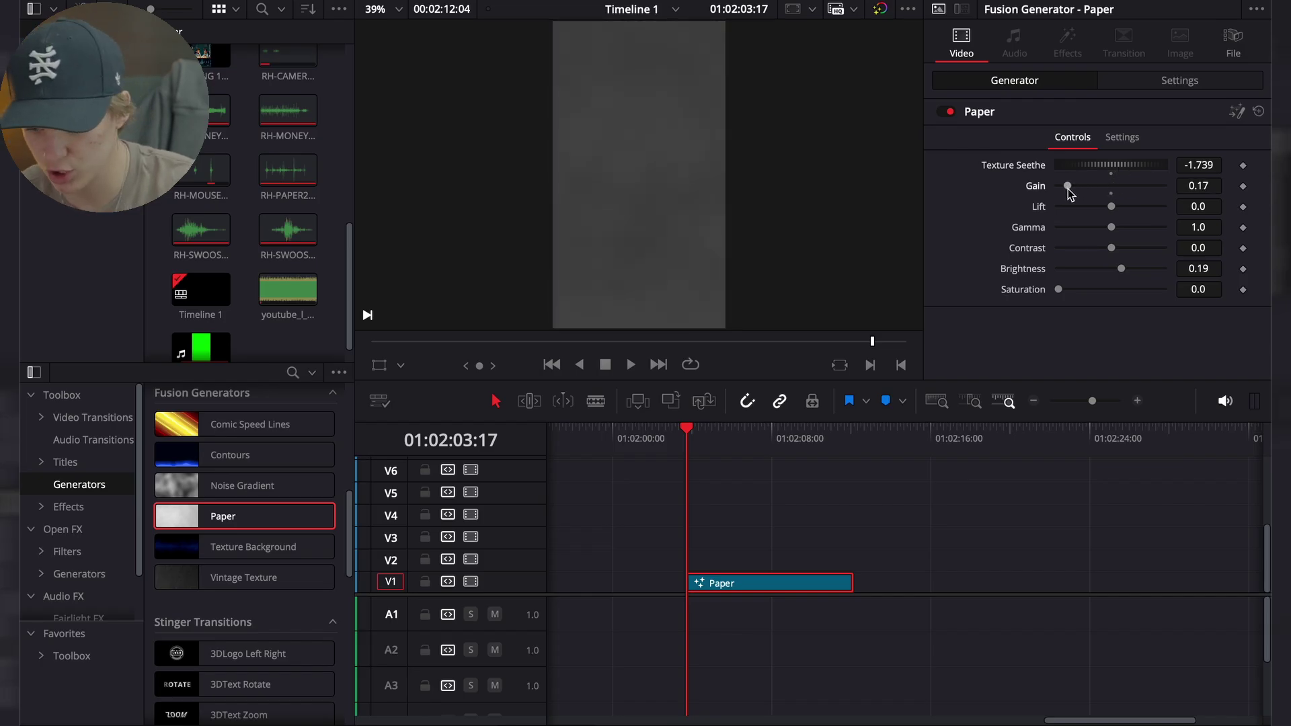
pyautogui.doubleClick(1068, 187)
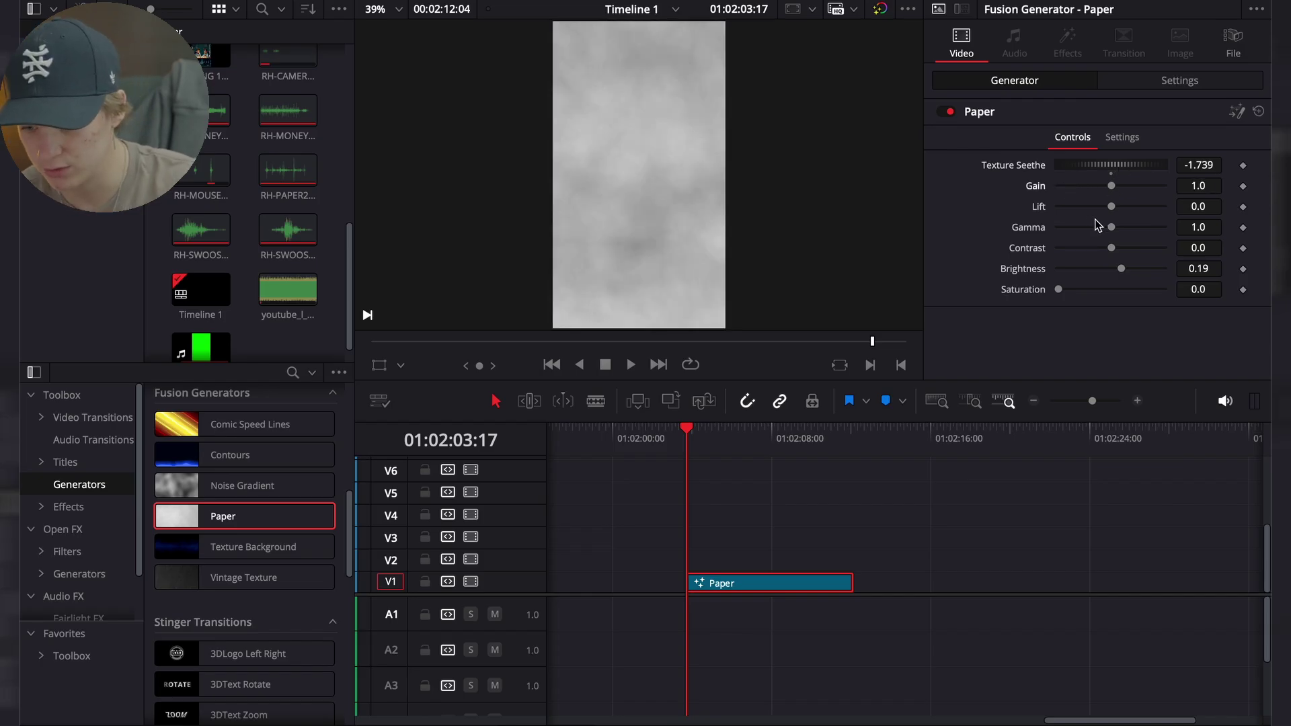
pyautogui.click(737, 565)
# Place the Vintage Texture generator on V2 above the Paper clip and disable the Paper clip
pyautogui.press('super+minus')
pyautogui.moveTo(175, 587)
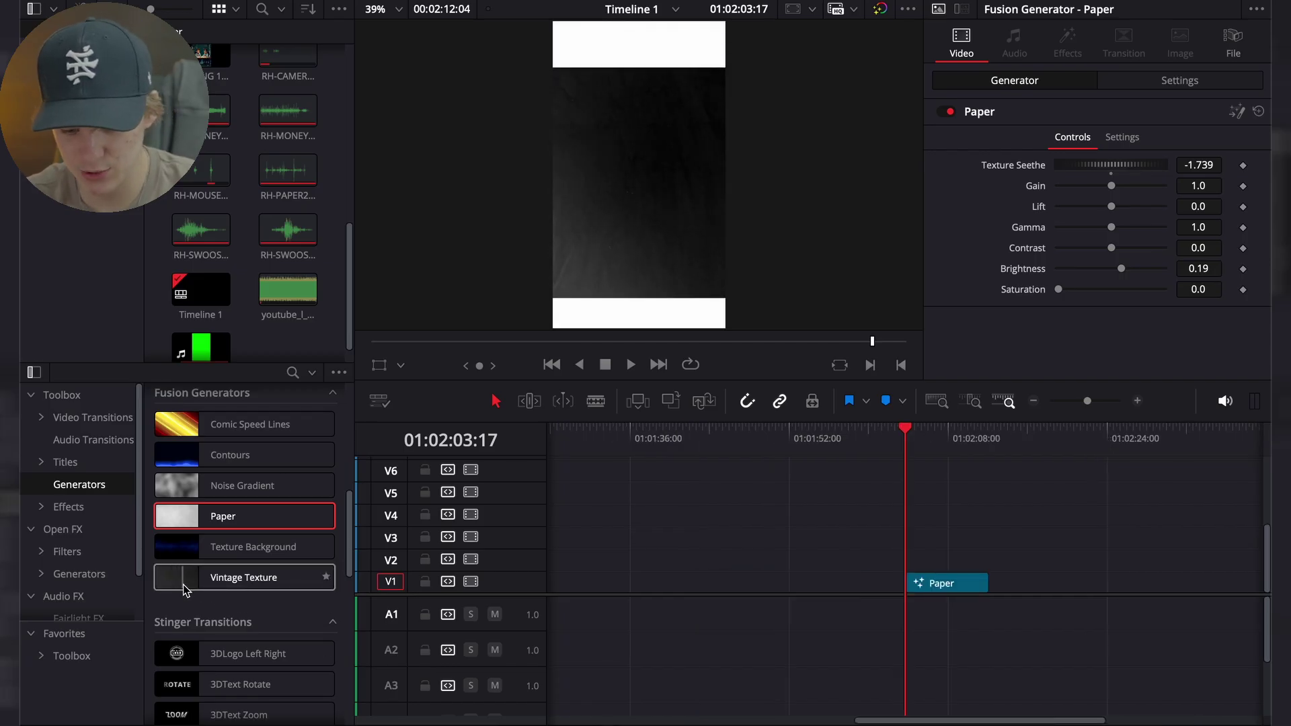
pyautogui.moveTo(174, 589); pyautogui.dragTo(921, 561)
pyautogui.click(946, 584)
pyautogui.click(929, 564)
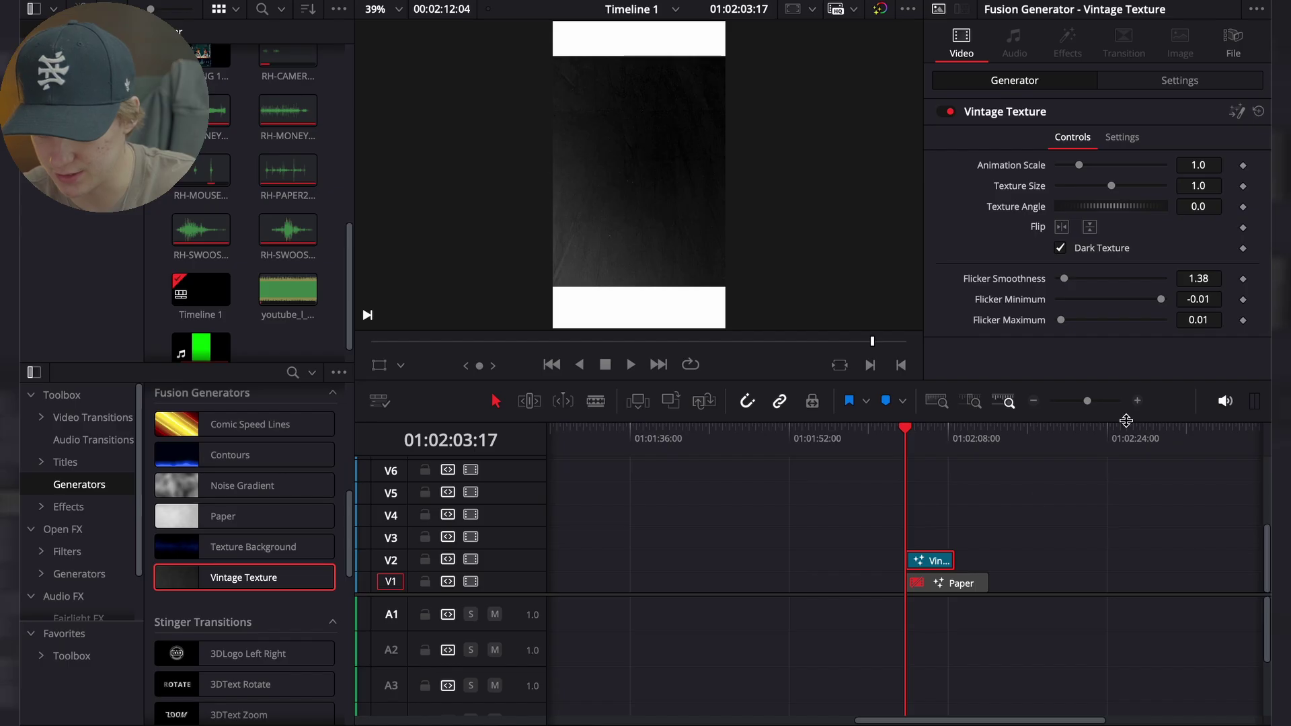
pyautogui.hotkey('ctrl', '=')
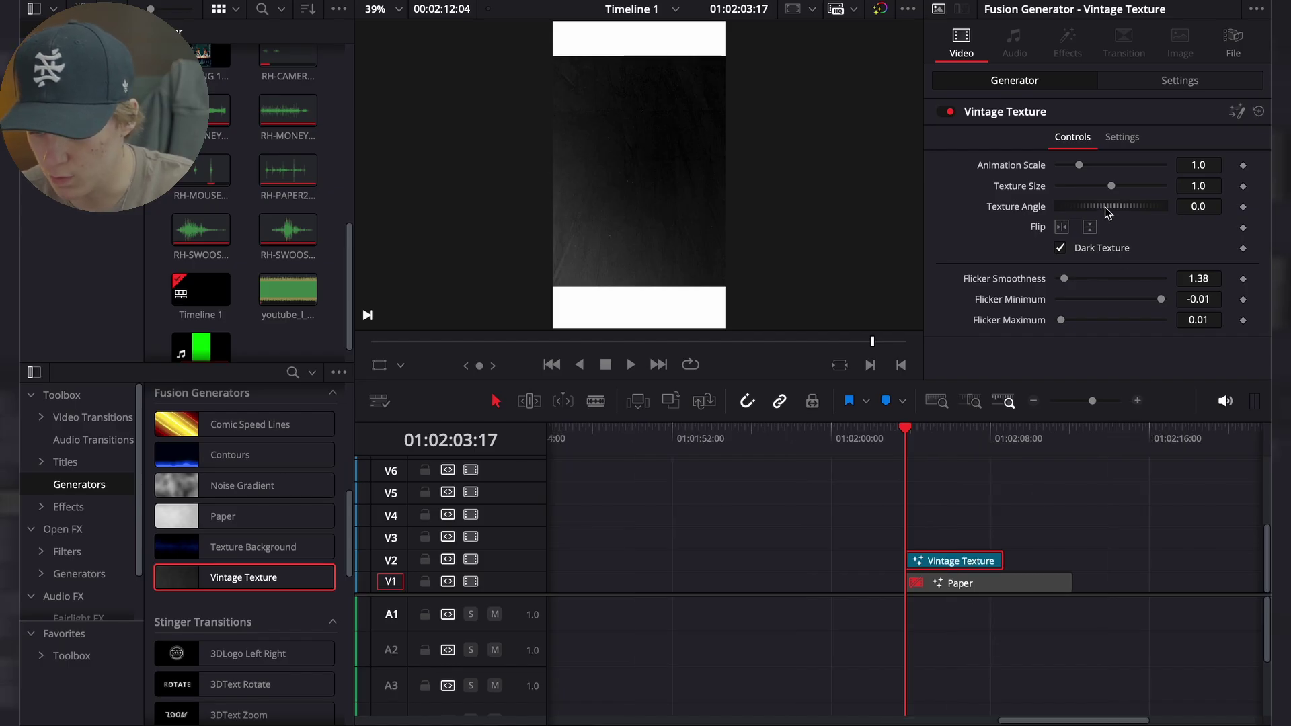
# Set Vintage Texture's angle to 90, texture size to 0.816 and animation scale to 0.0, and play the result
pyautogui.click(1200, 202)
pyautogui.write('90')
pyautogui.press('Tab')
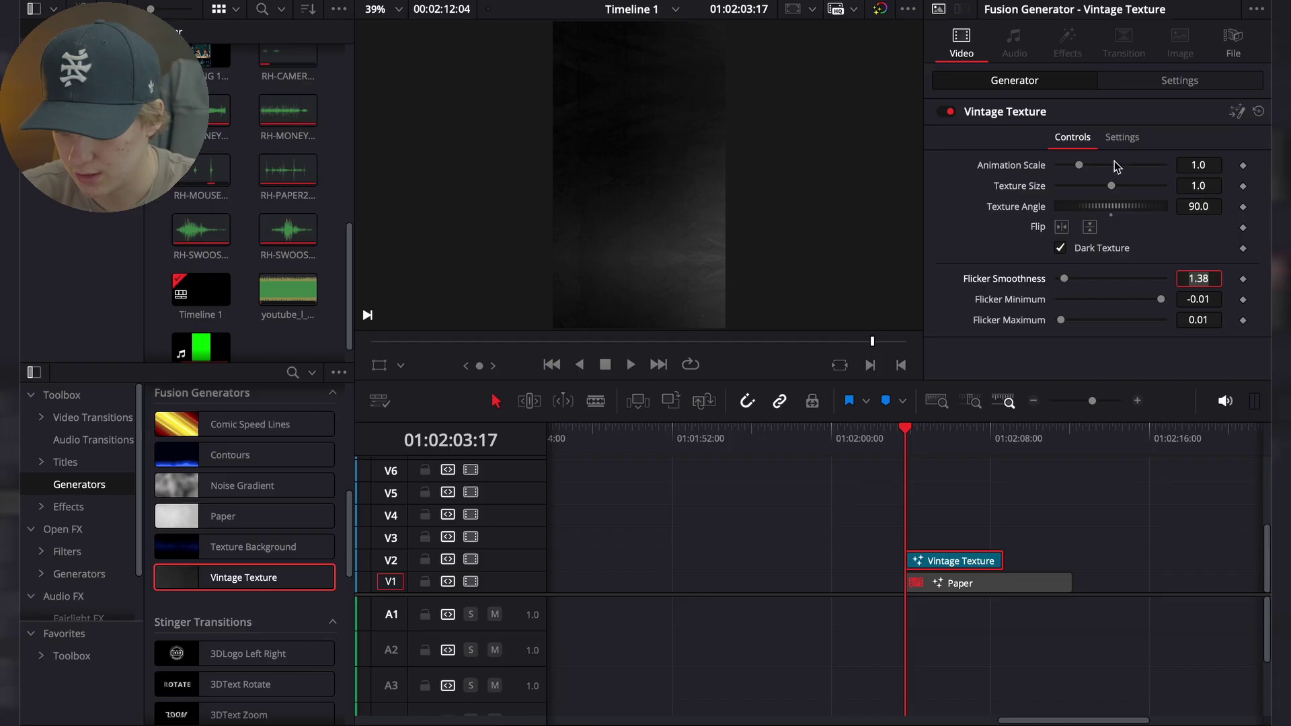
pyautogui.moveTo(1109, 186); pyautogui.dragTo(1075, 211)
pyautogui.moveTo(1079, 165); pyautogui.dragTo(894, 210)
pyautogui.press('space')
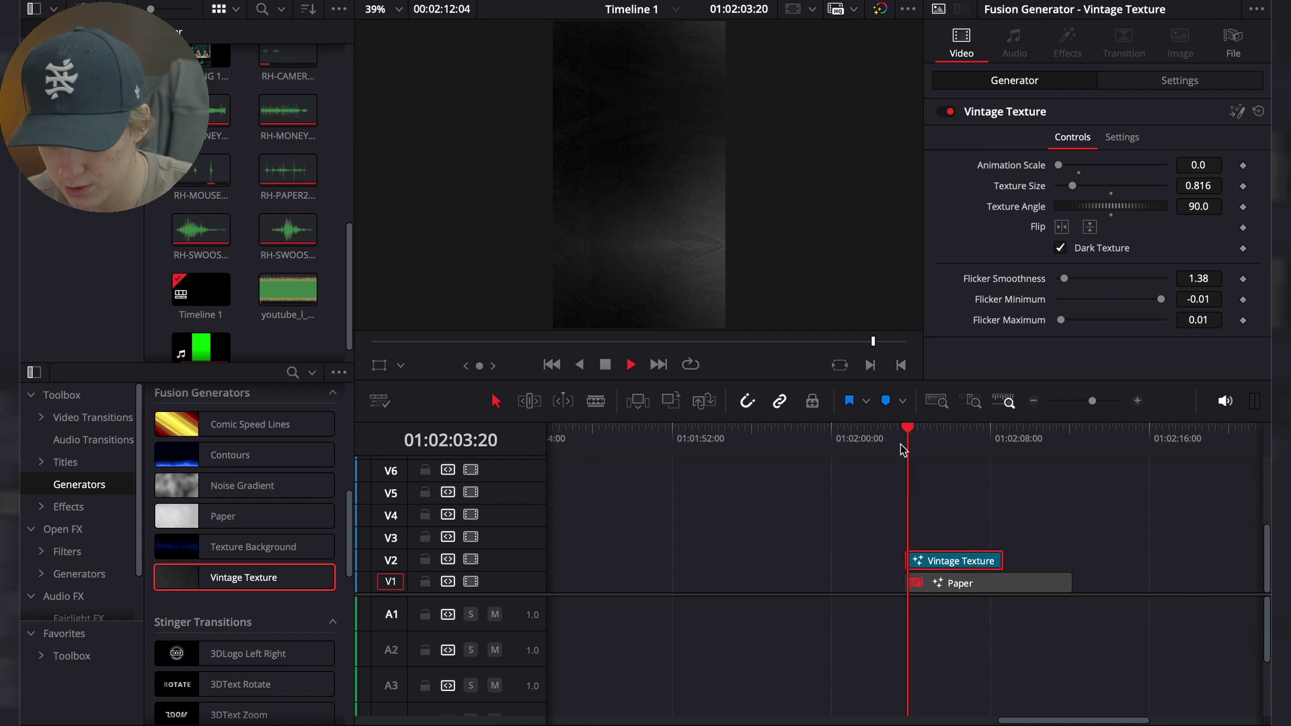
pyautogui.press('space')
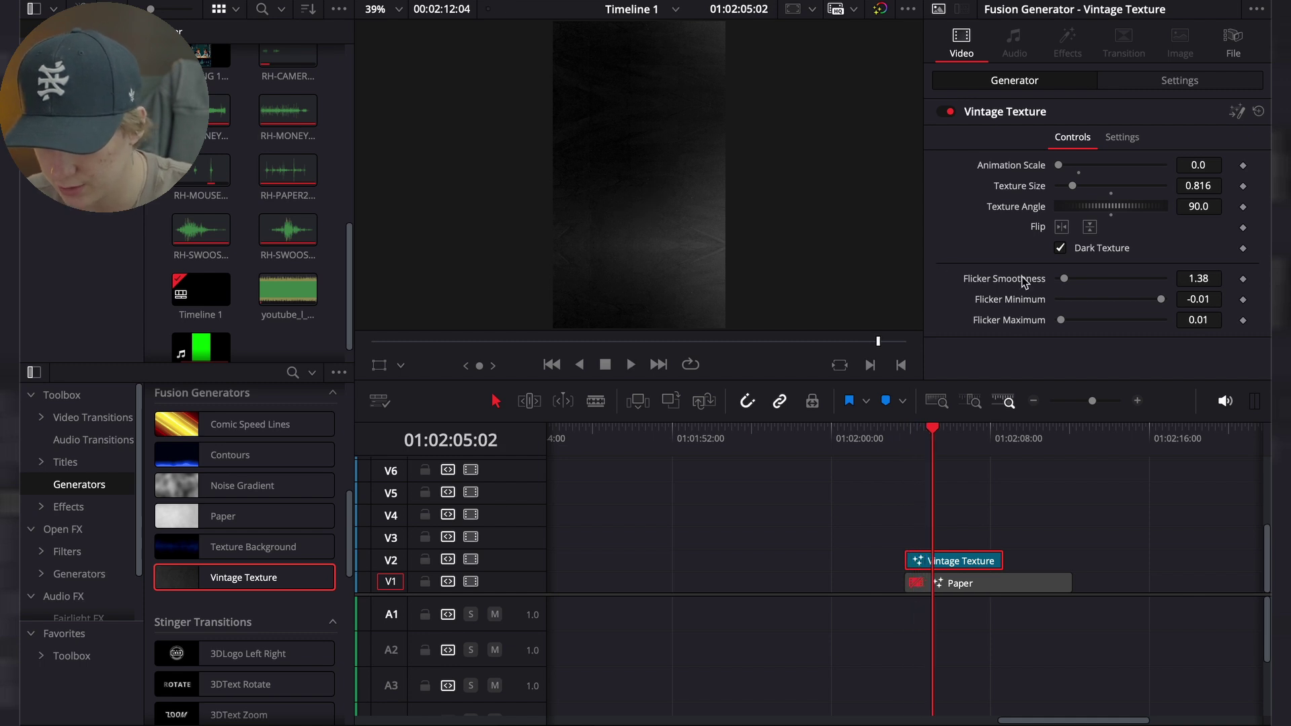
# Lower Vintage Texture's Flicker Smoothness to 0.001 and play the clip from near its start
pyautogui.moveTo(1060, 285); pyautogui.dragTo(945, 294)
pyautogui.click(908, 444)
pyautogui.press('space')
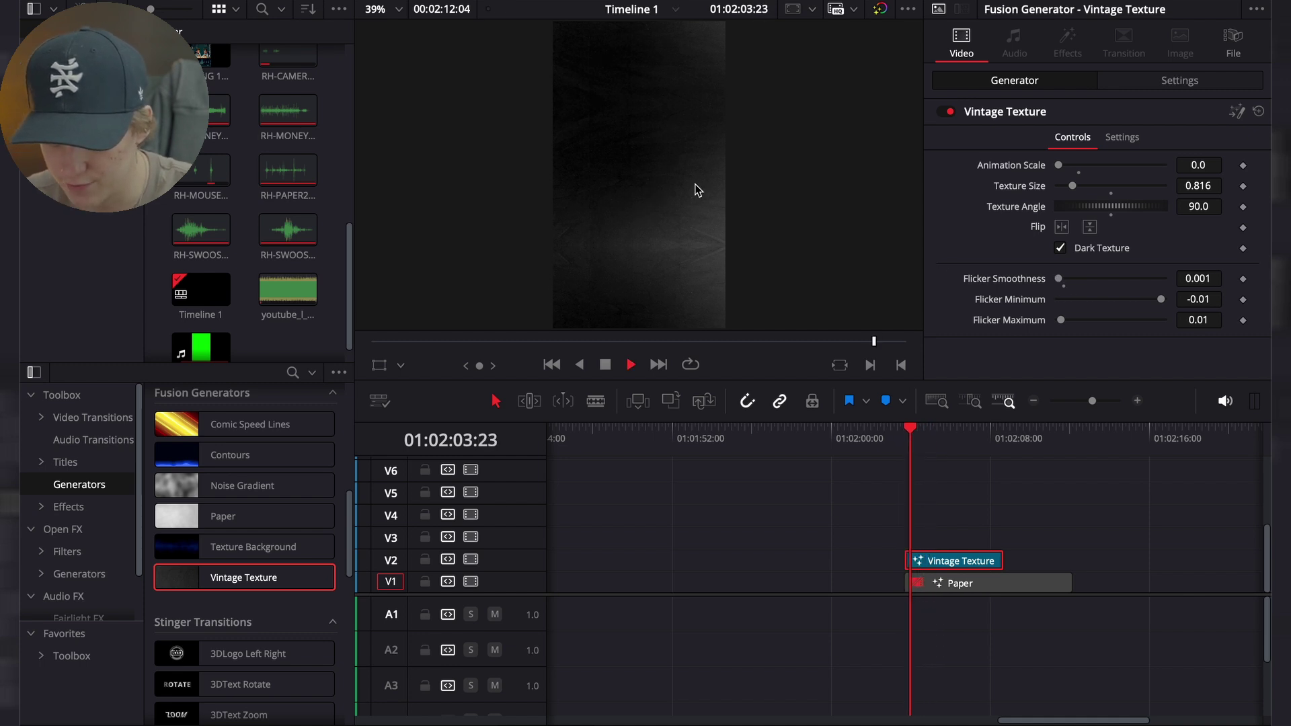
# Remove the Vintage Texture clip from V2 and re-enable the Paper clip on V1
pyautogui.click(907, 443)
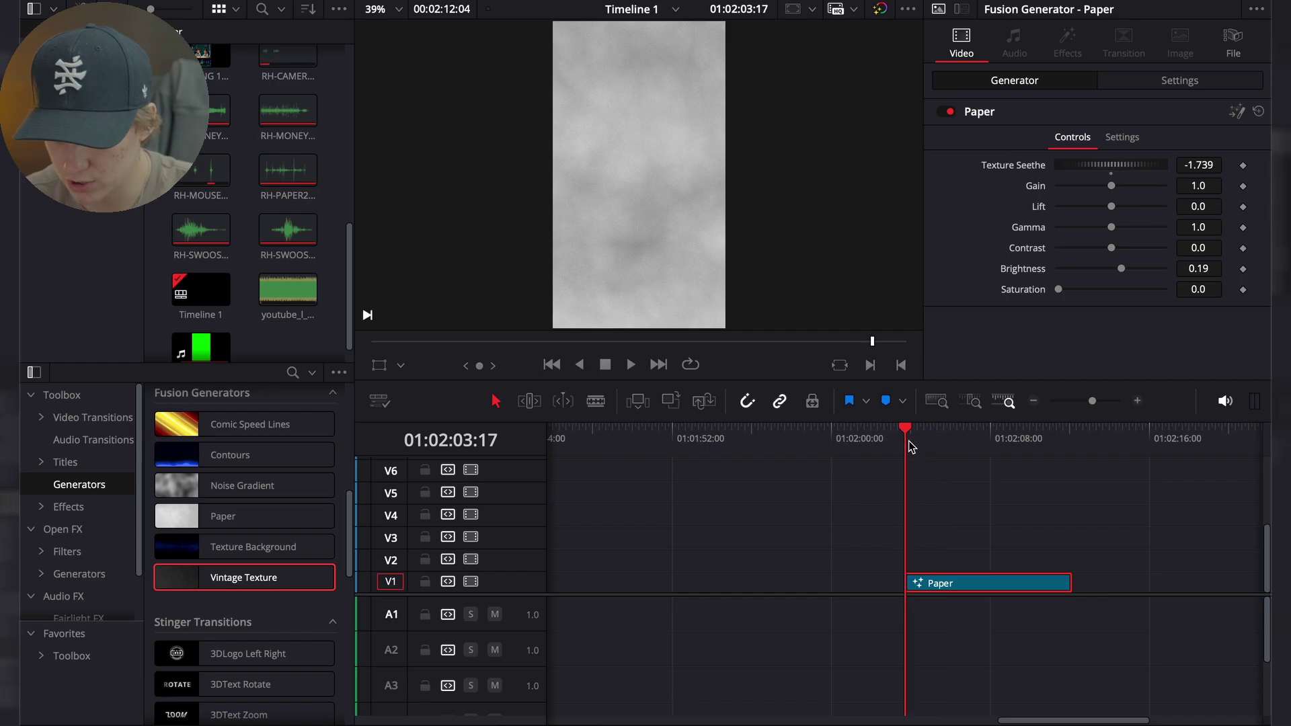
pyautogui.click(1138, 401)
pyautogui.click(1033, 404)
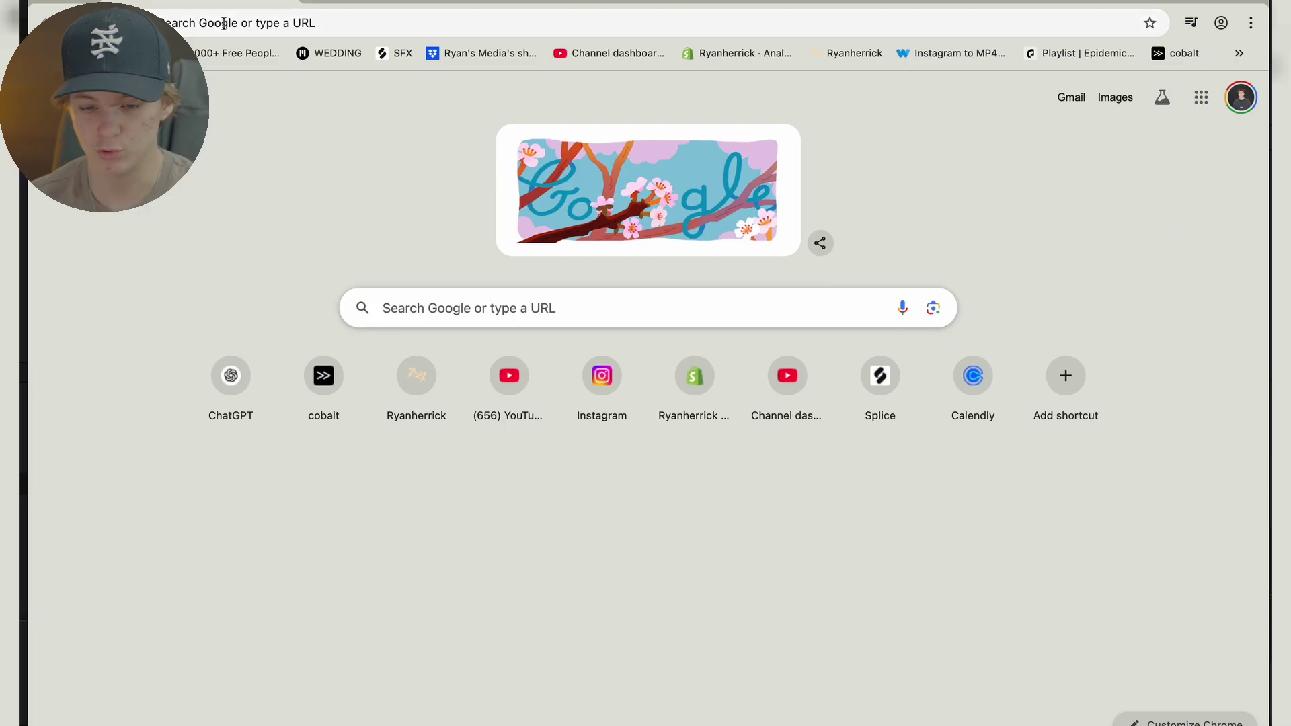
# Switch to Chrome, open the ElevenLabs app through a web search and dismiss the updated terms notice
pyautogui.click(224, 24)
pyautogui.write('evlen')
pyautogui.press('Return')
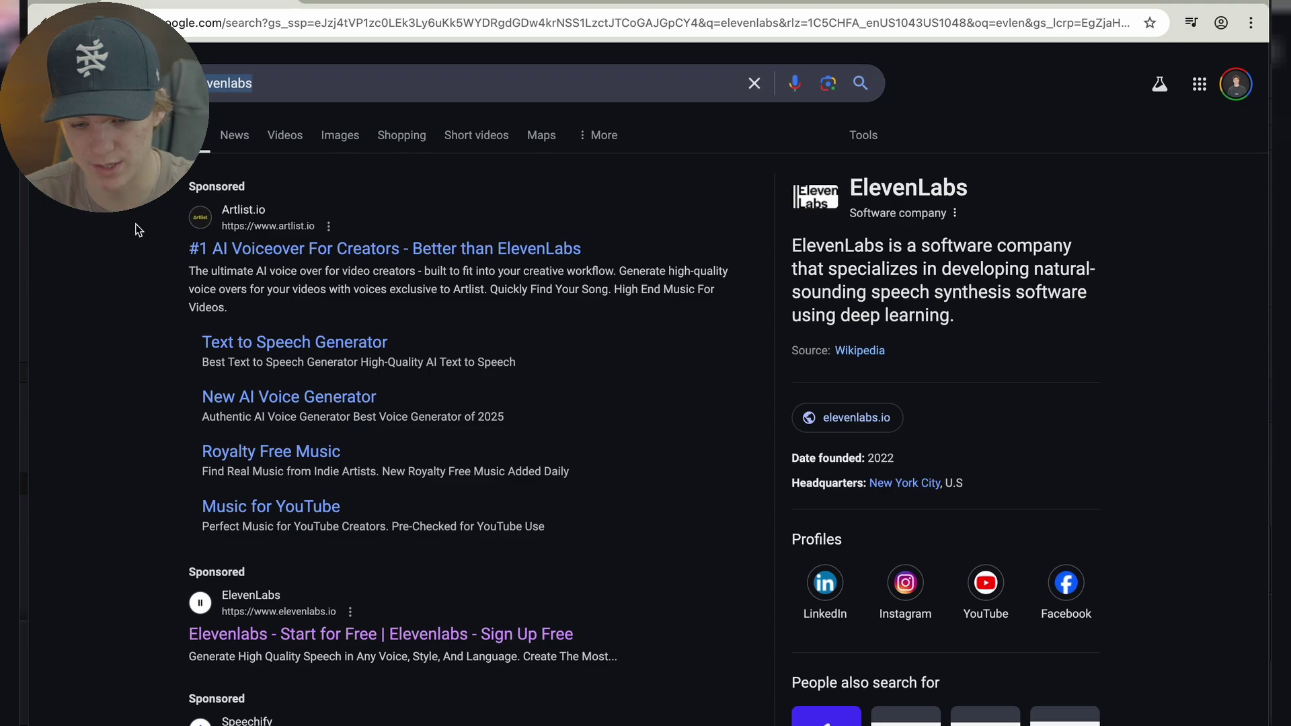
pyautogui.scroll(-3, 135, 259)
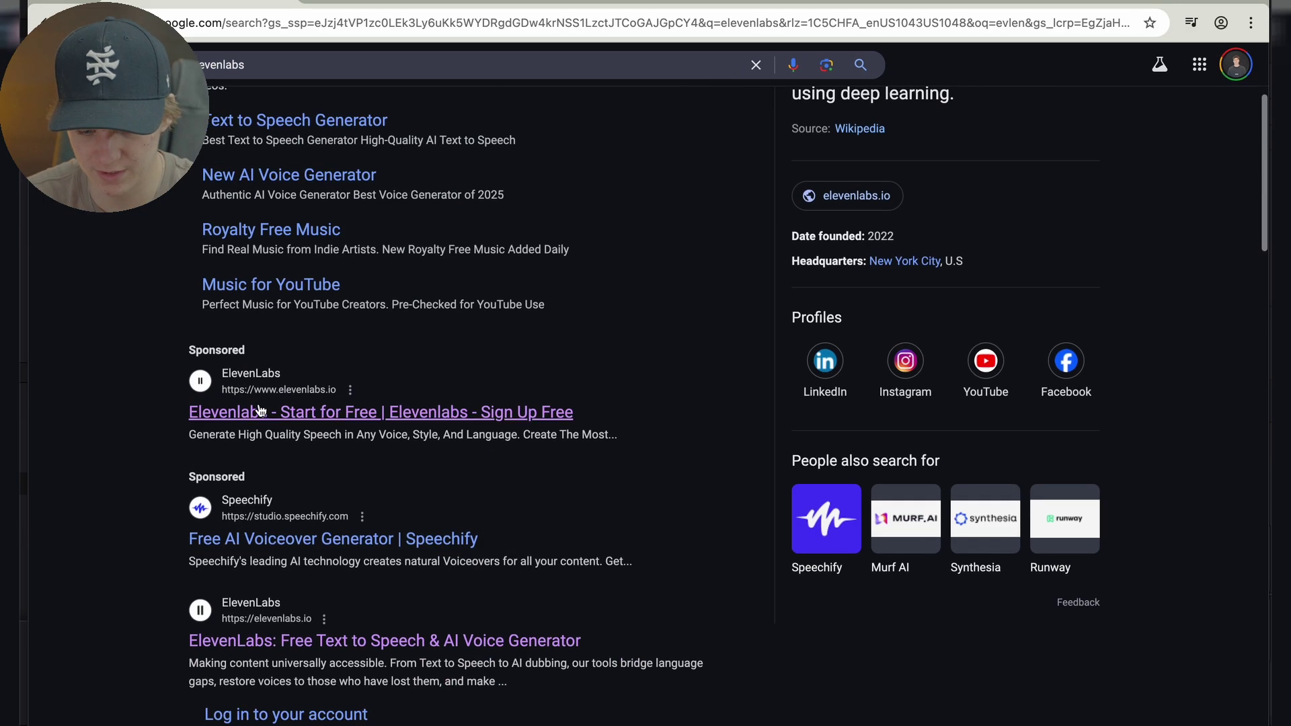
pyautogui.click(261, 411)
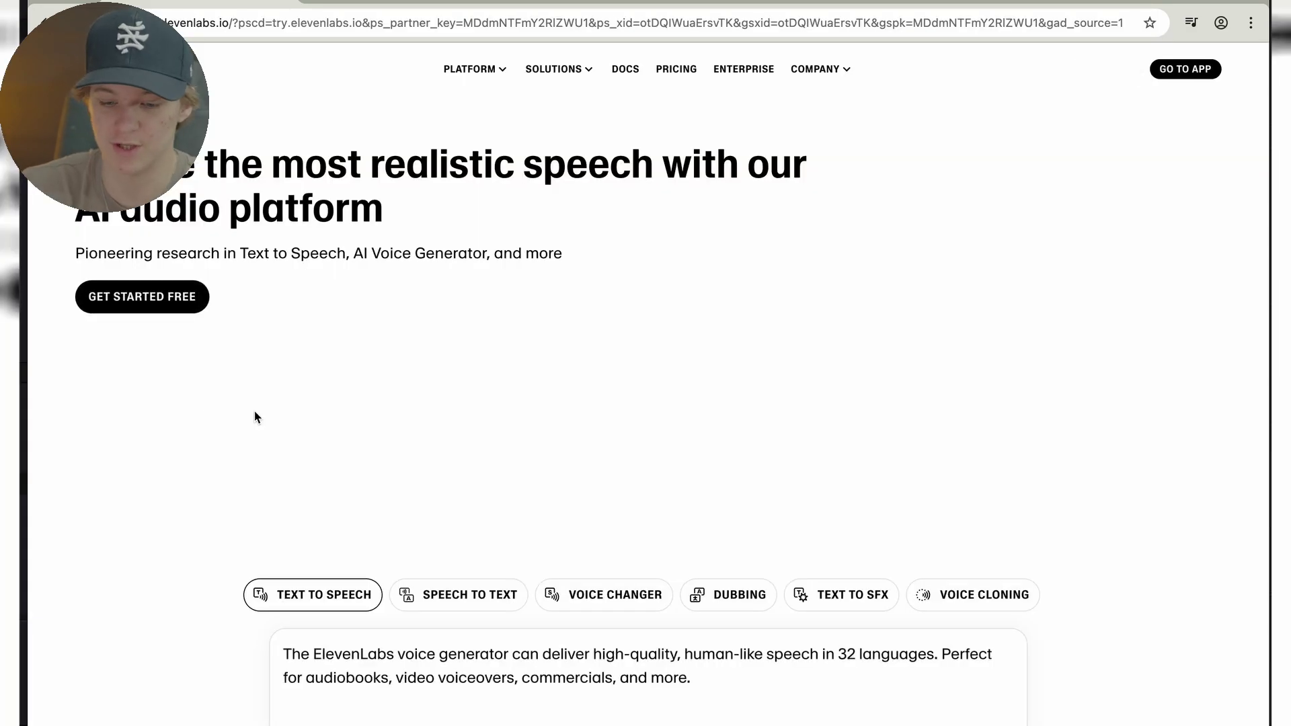
pyautogui.click(1184, 69)
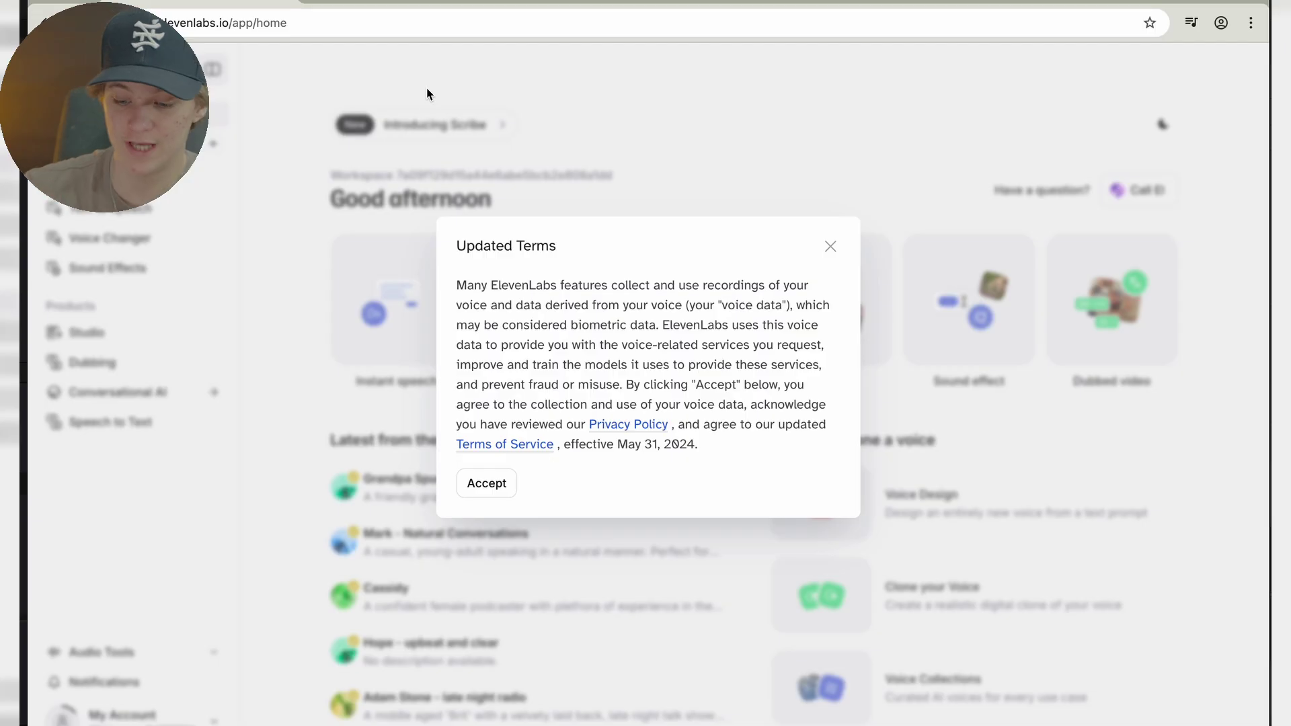
pyautogui.click(830, 247)
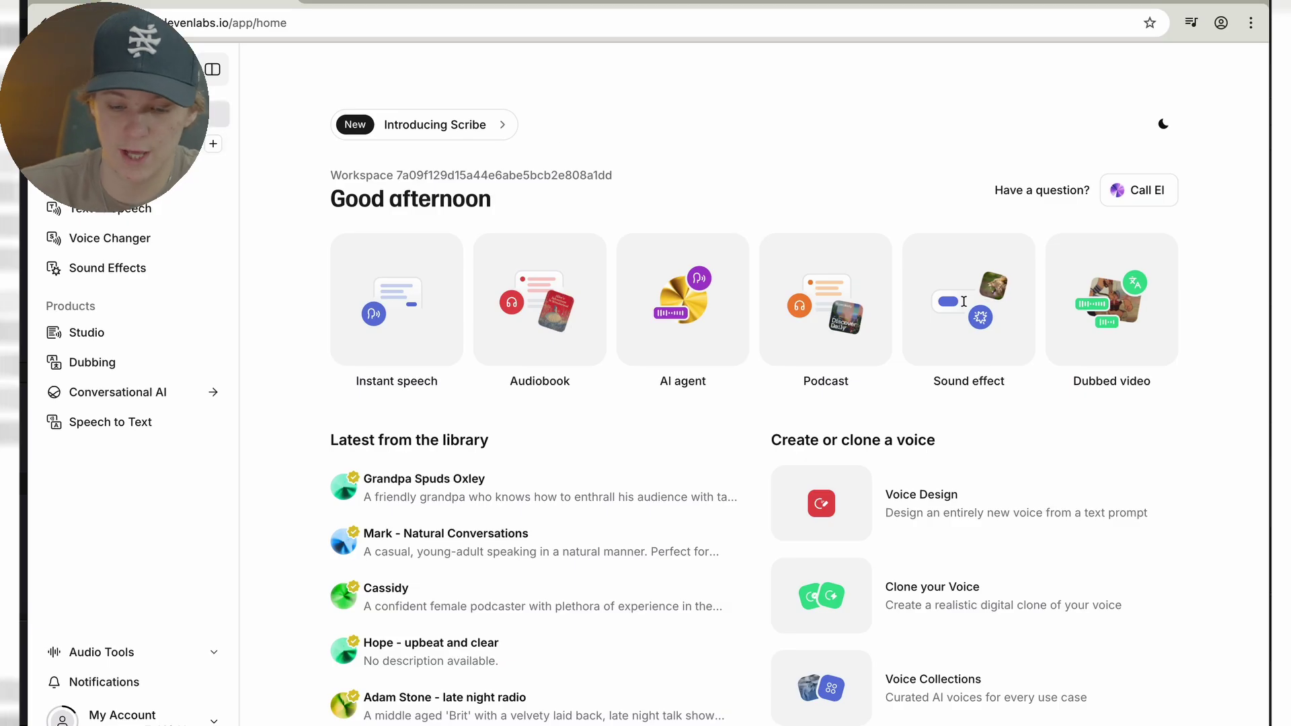
# Browse My voices and preview the Paul (Legacy) and Clyde (Legacy) voices
pyautogui.click(128, 143)
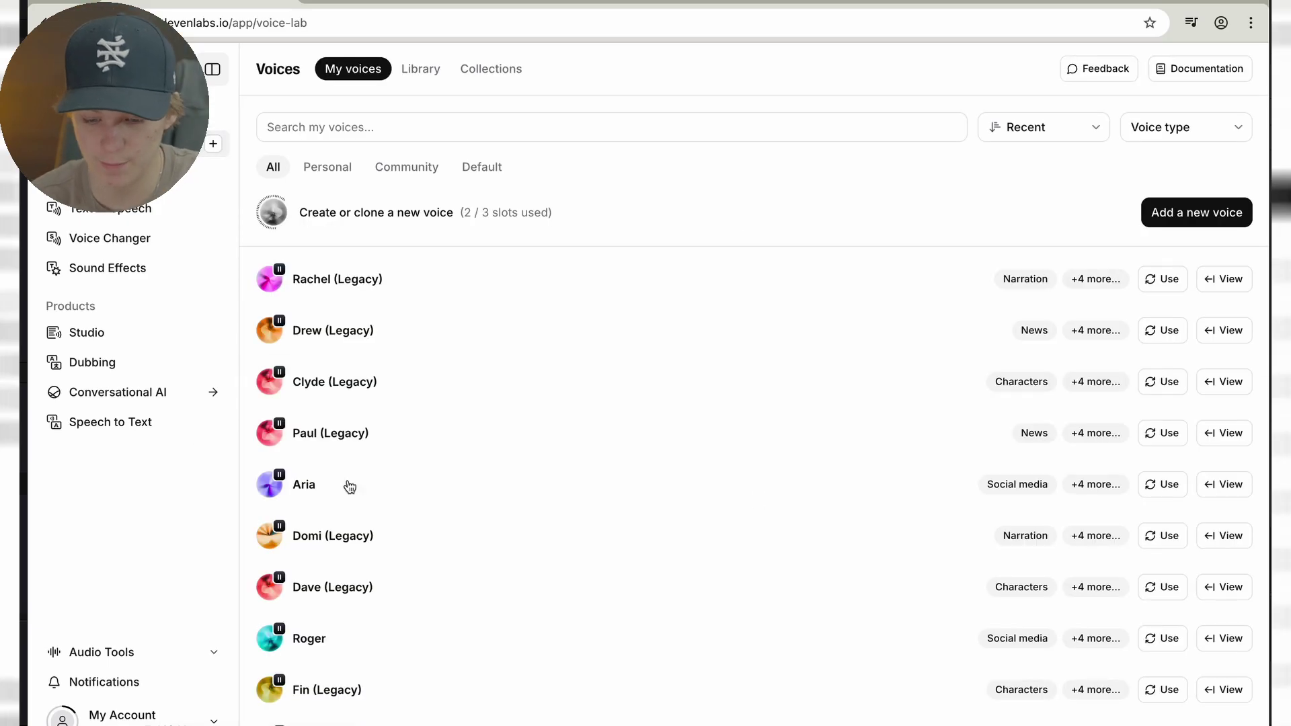
pyautogui.scroll(-2, 338, 570)
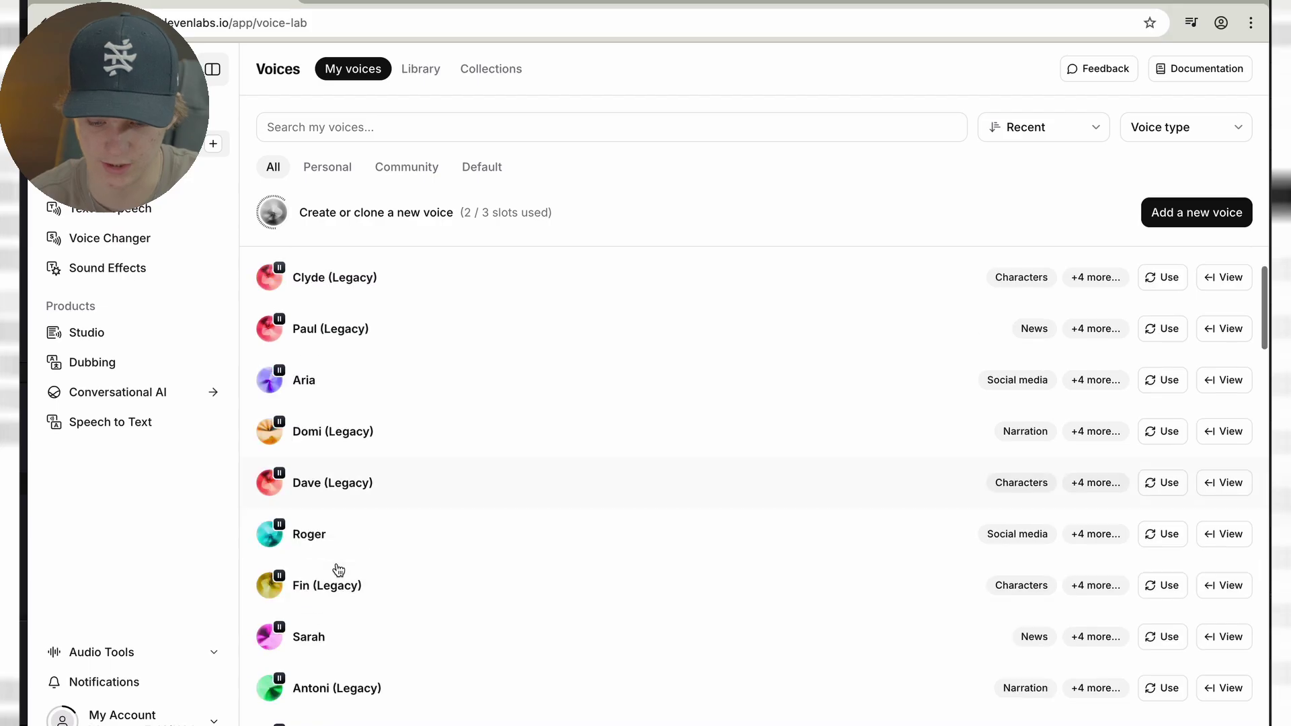
pyautogui.scroll(-2, 338, 570)
pyautogui.scroll(4, 337, 571)
pyautogui.click(271, 424)
pyautogui.click(272, 380)
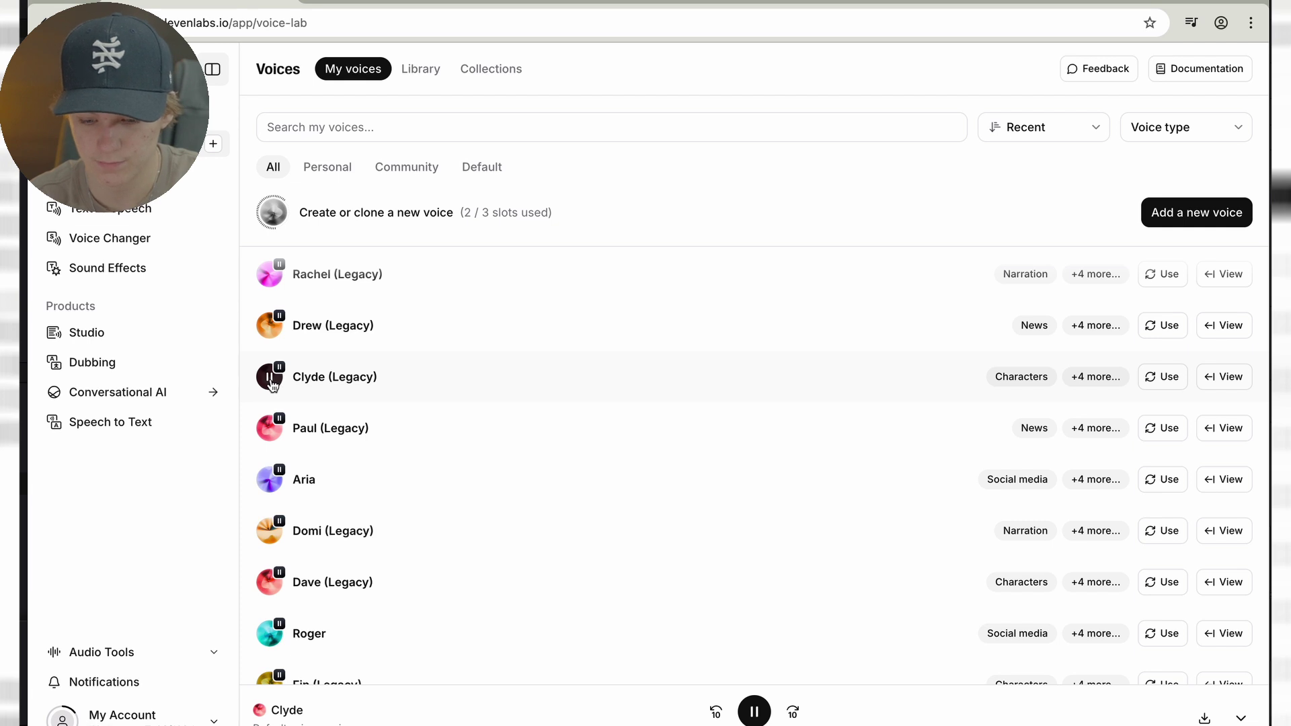
# Use the Clyde (Legacy) voice for text to speech and select the entire Lux Scales script
pyautogui.click(369, 380)
pyautogui.doubleClick(351, 380)
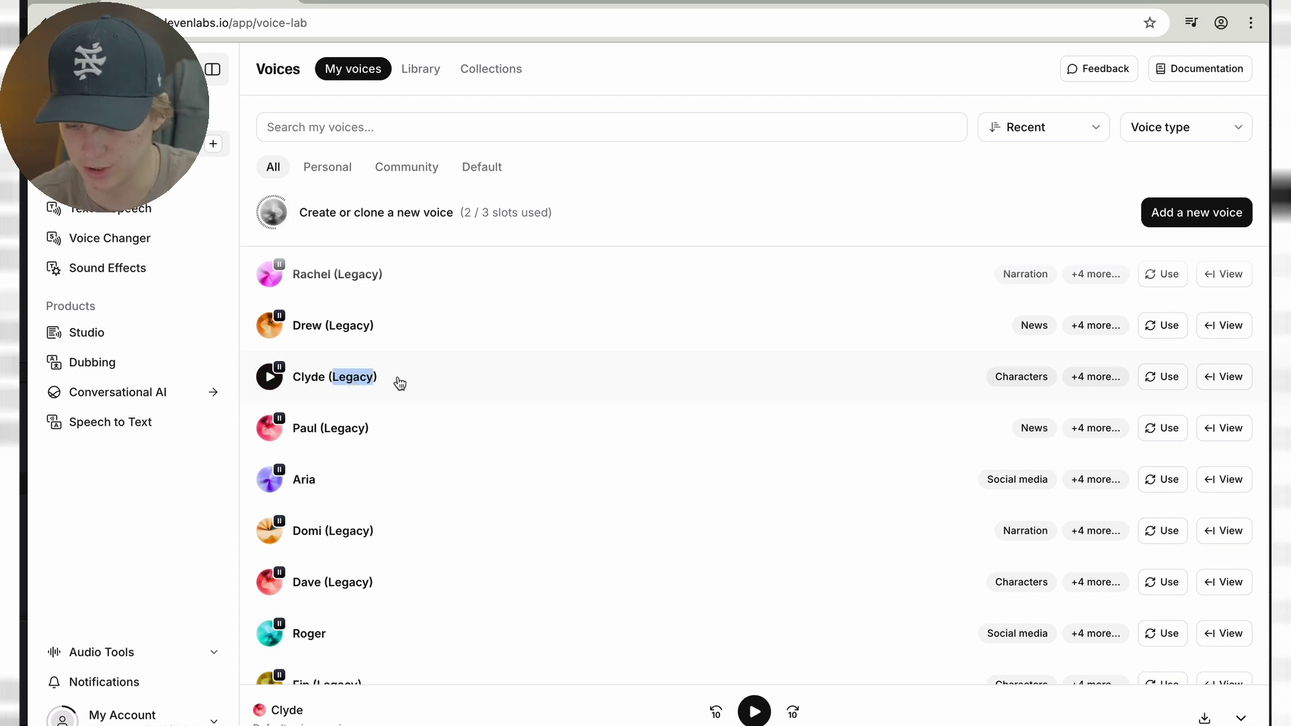
pyautogui.click(1164, 379)
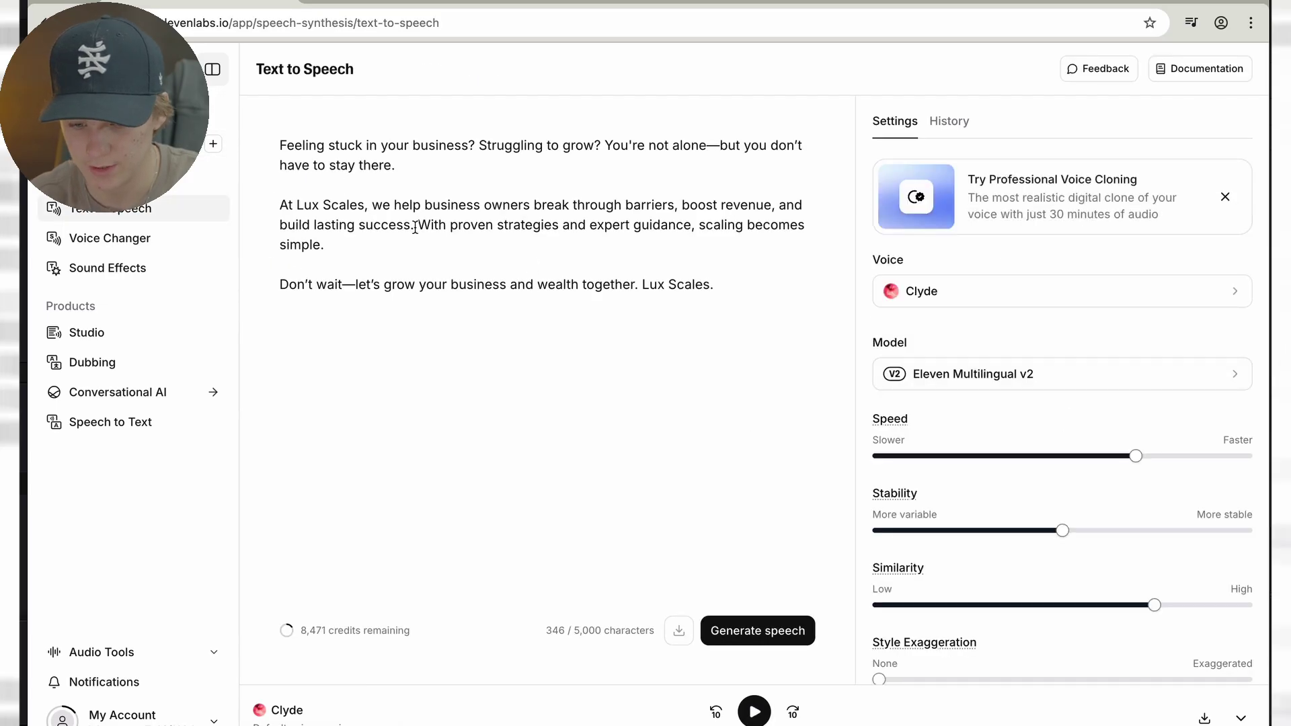
pyautogui.moveTo(272, 140); pyautogui.dragTo(755, 303)
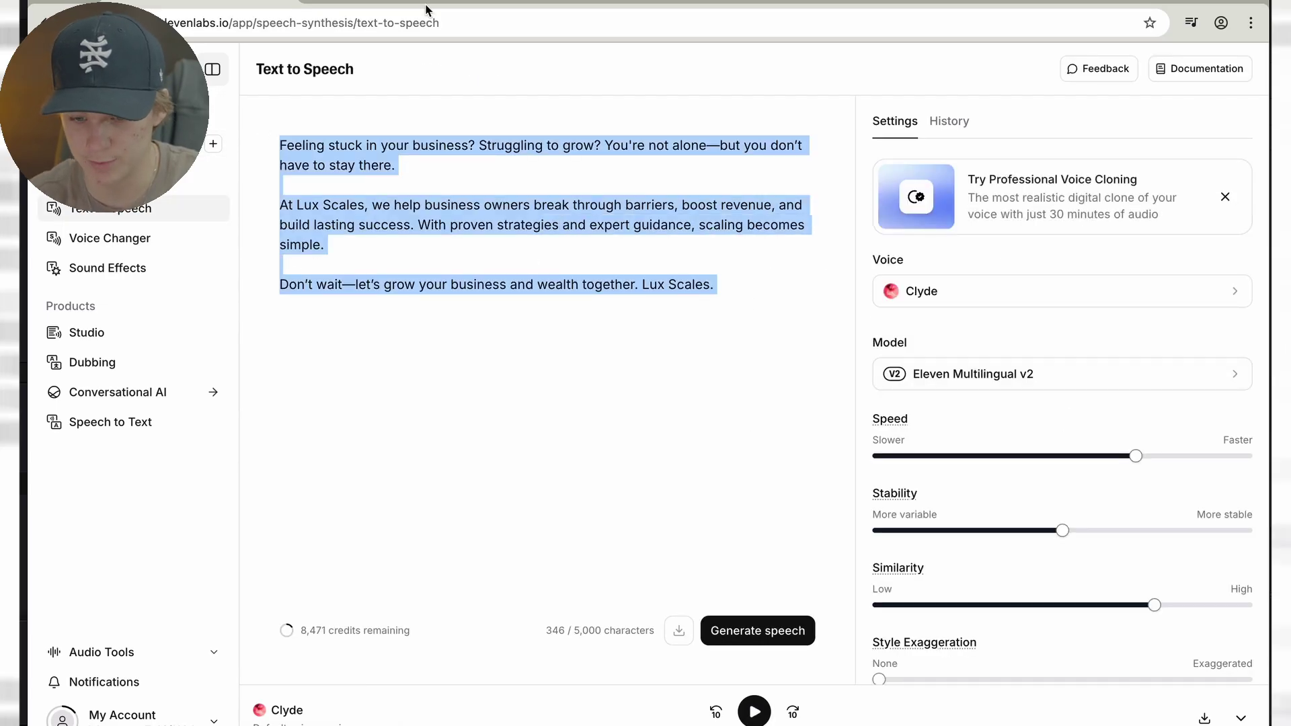
# Open ChatGPT in a new tab and request a video ad script targeting business owners to get high ticket paying clients
pyautogui.click(318, 1)
pyautogui.write('chat')
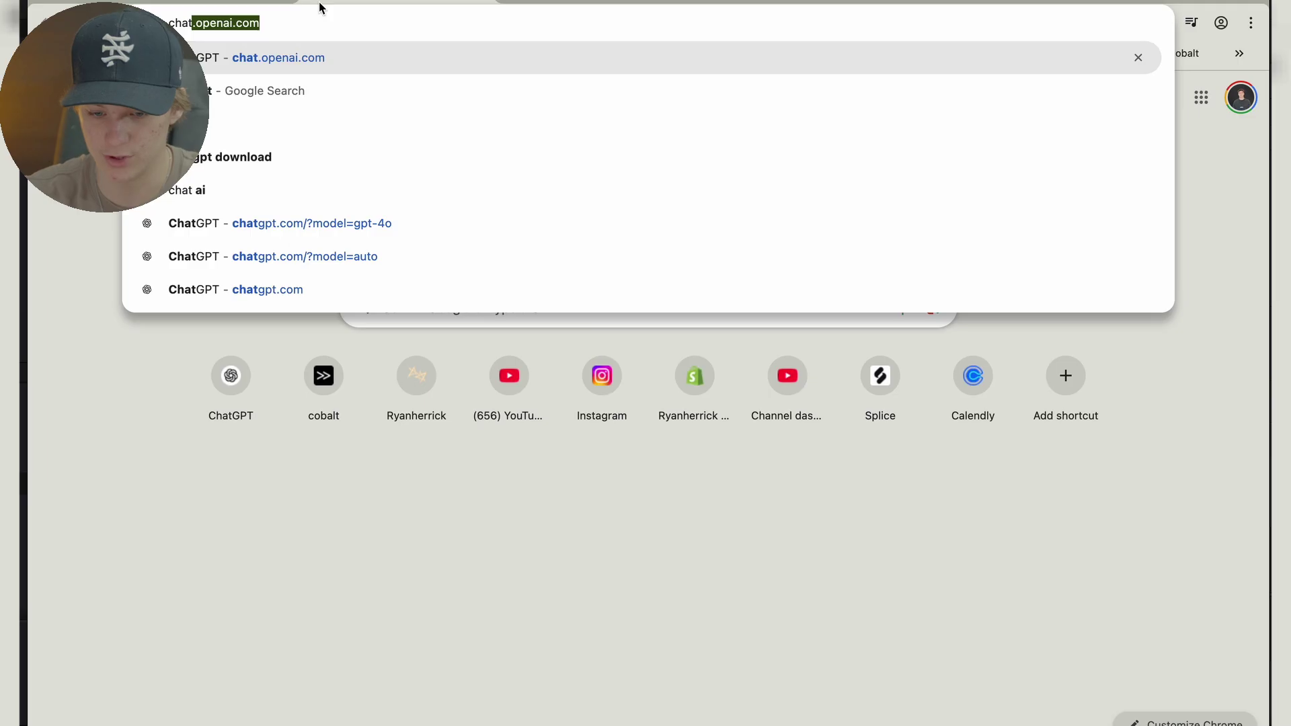
pyautogui.press('Return')
pyautogui.write('generate')
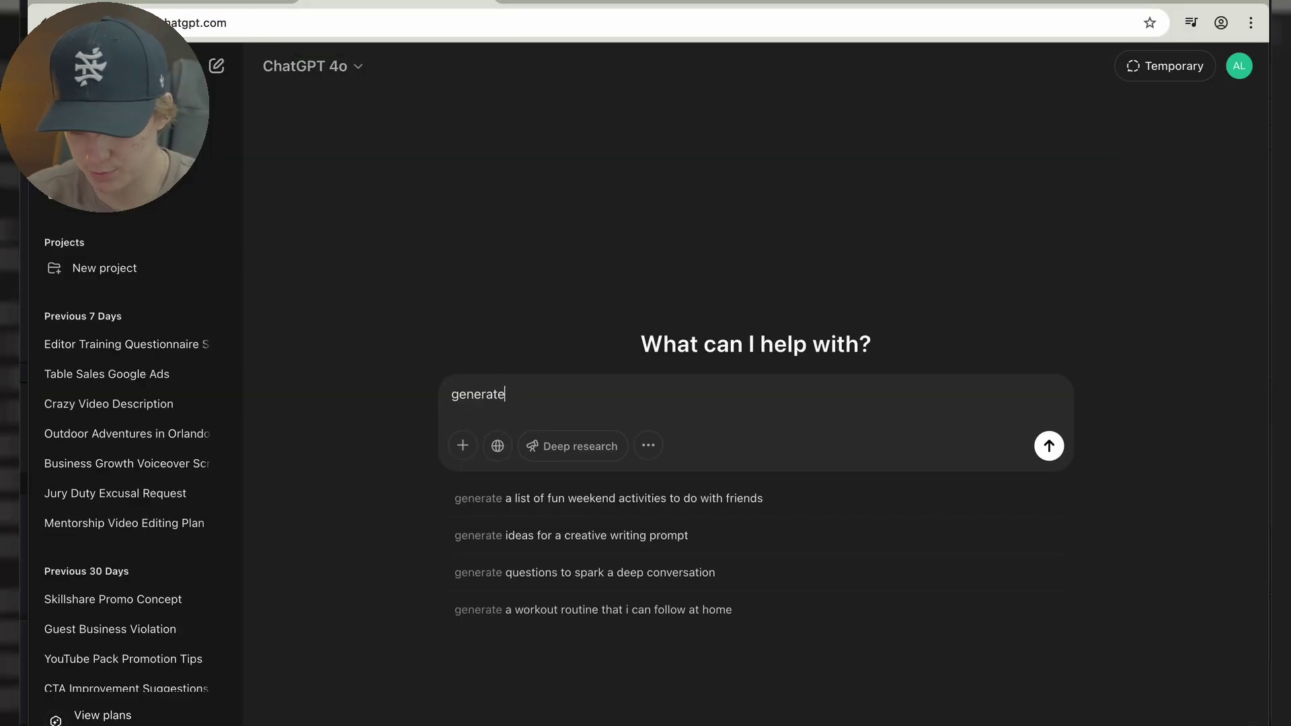
pyautogui.write(' me a')
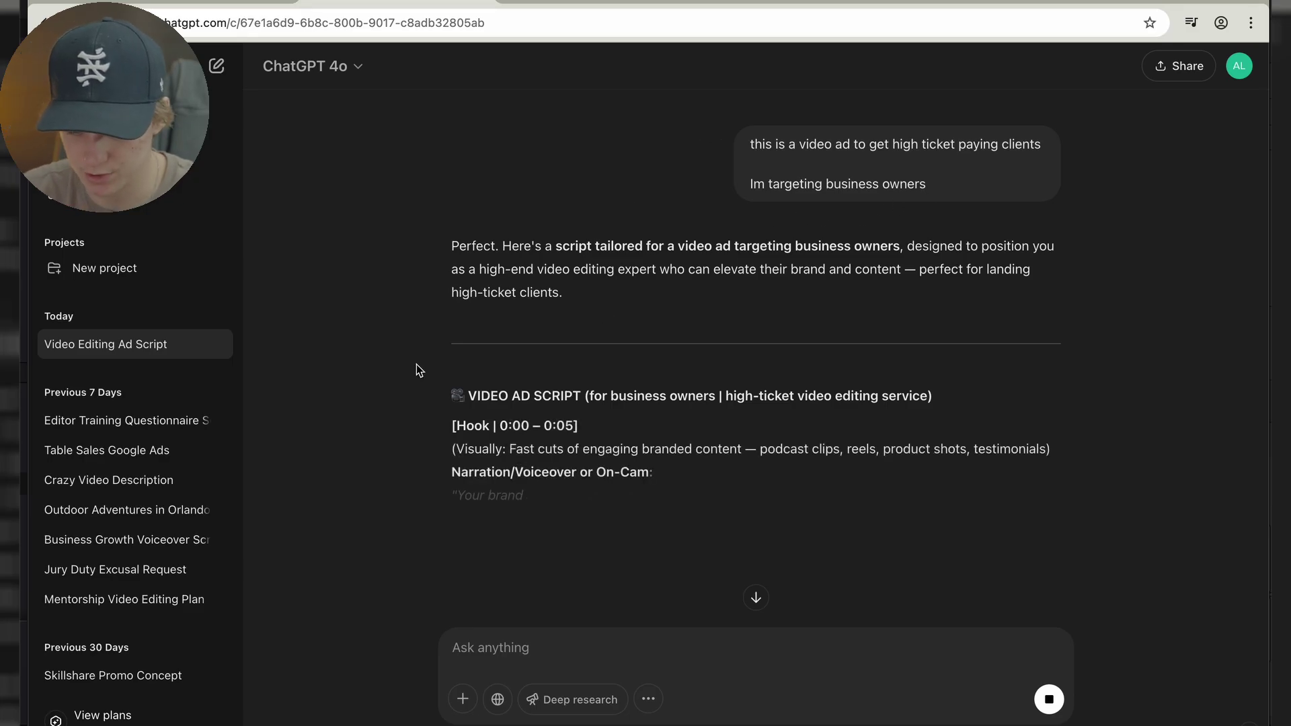
pyautogui.scroll(-1, 417, 364)
pyautogui.scroll(-3, 417, 365)
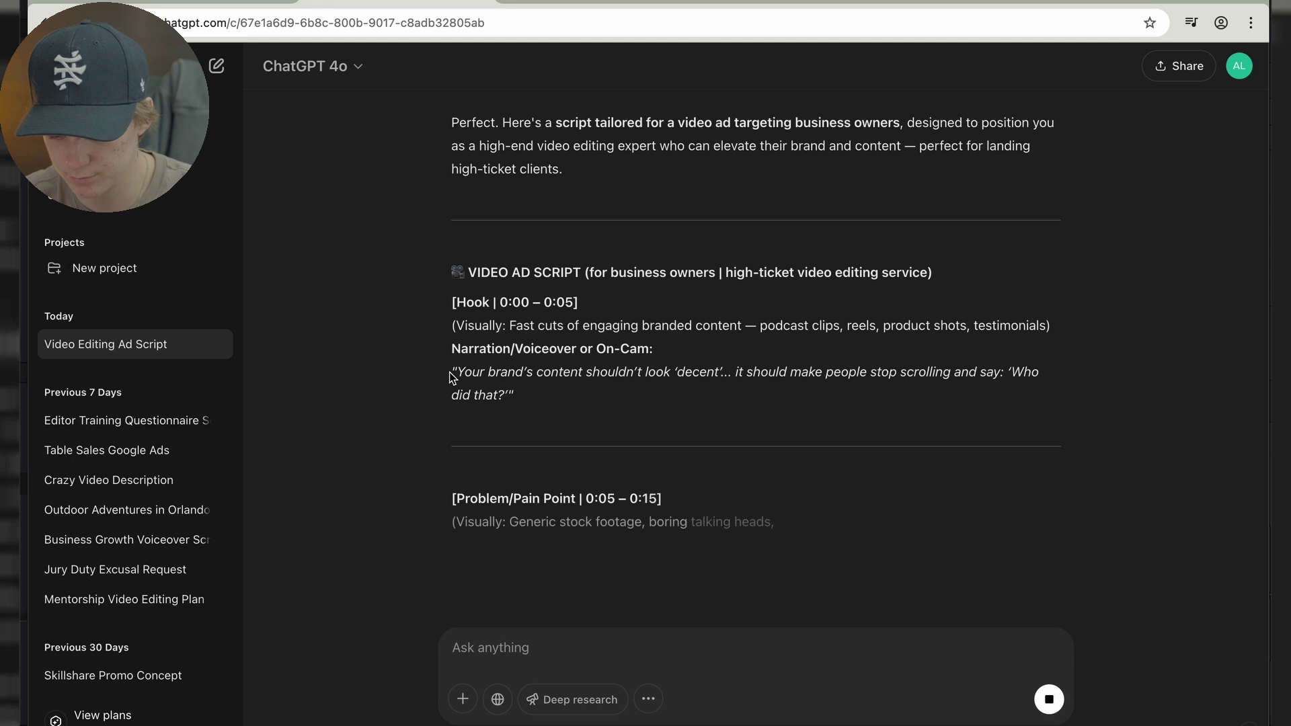
# Copy the hook voiceover line from the ChatGPT script into ElevenLabs, replacing the old Lux Scales text, and remove the enclosing quotation marks
pyautogui.moveTo(449, 372); pyautogui.dragTo(509, 390)
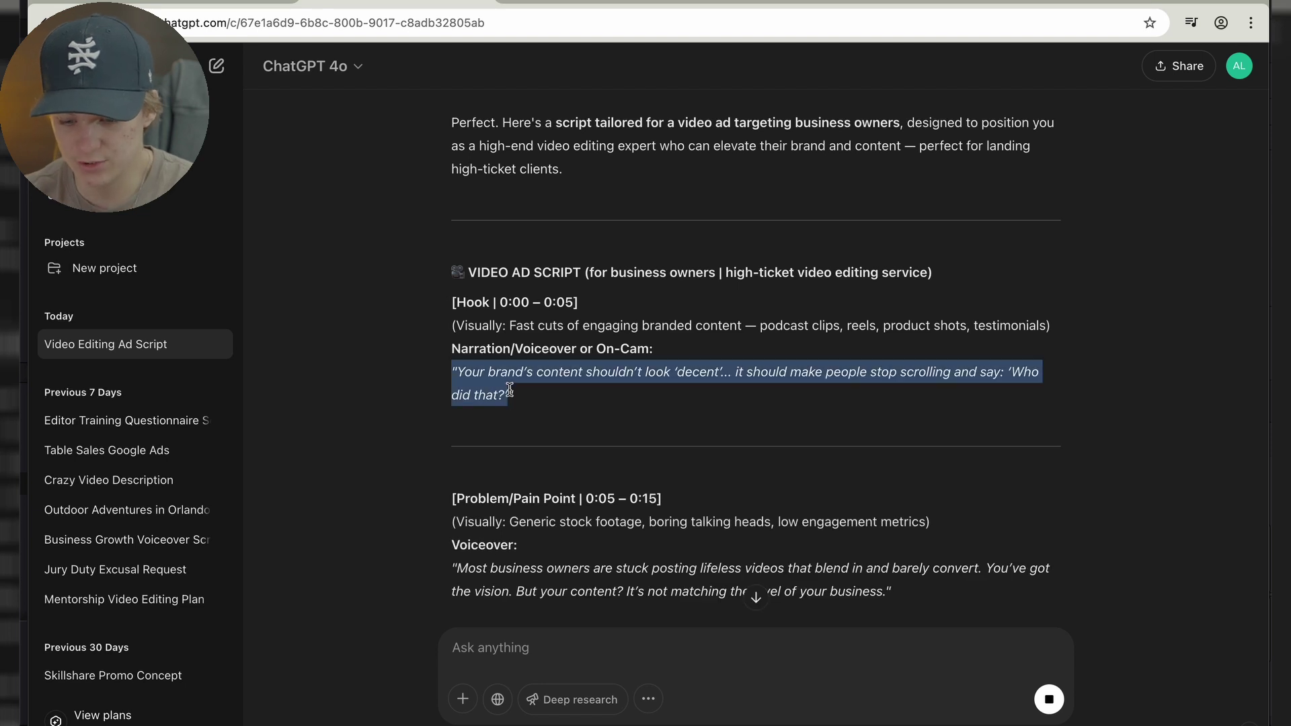
pyautogui.click(202, 2)
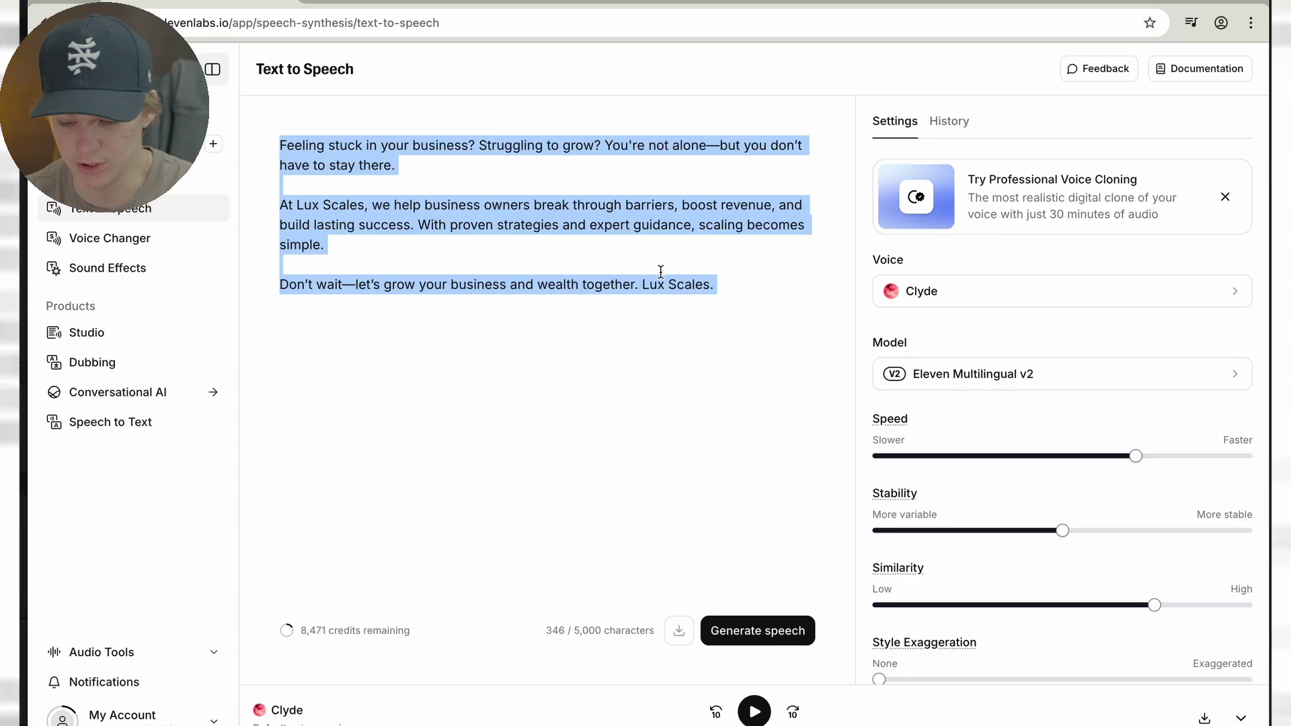
pyautogui.write('"Your brand’s content shouldn’t look ‘decent’... it should make people stop scrolling and say: ‘Who did that?’"')
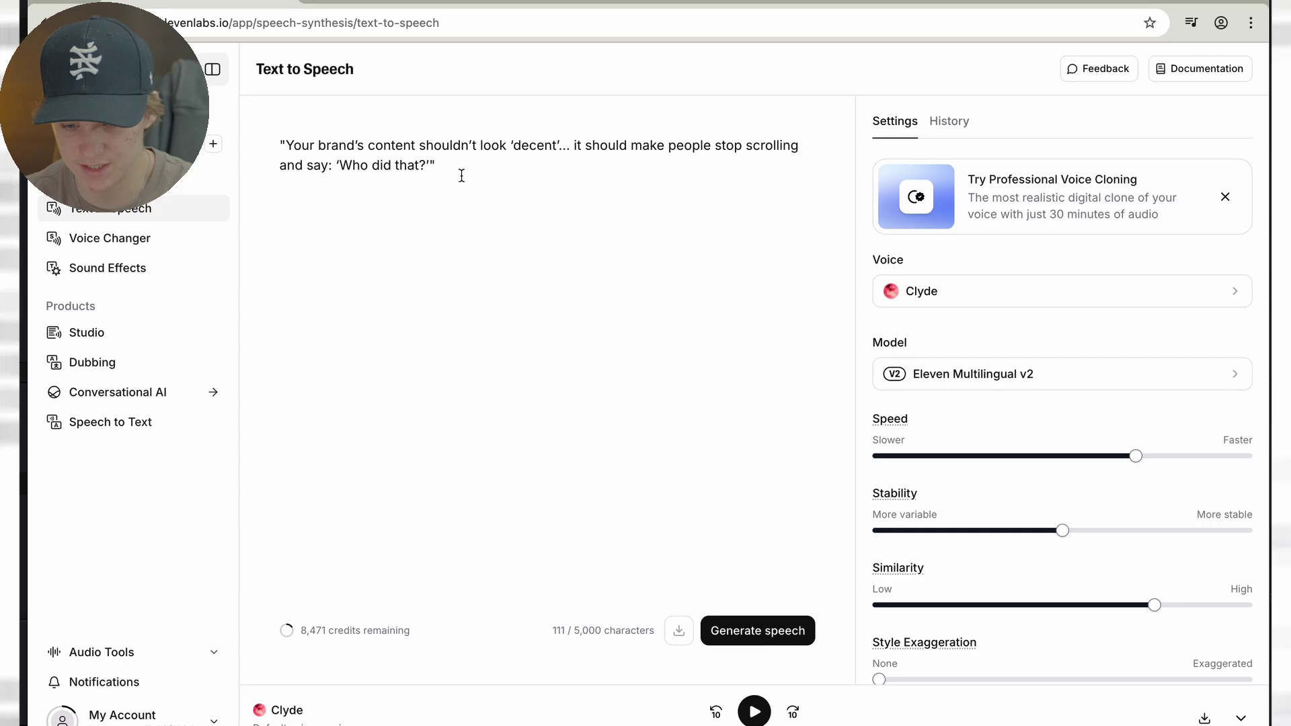
pyautogui.click(289, 147)
pyautogui.press('BackSpace')
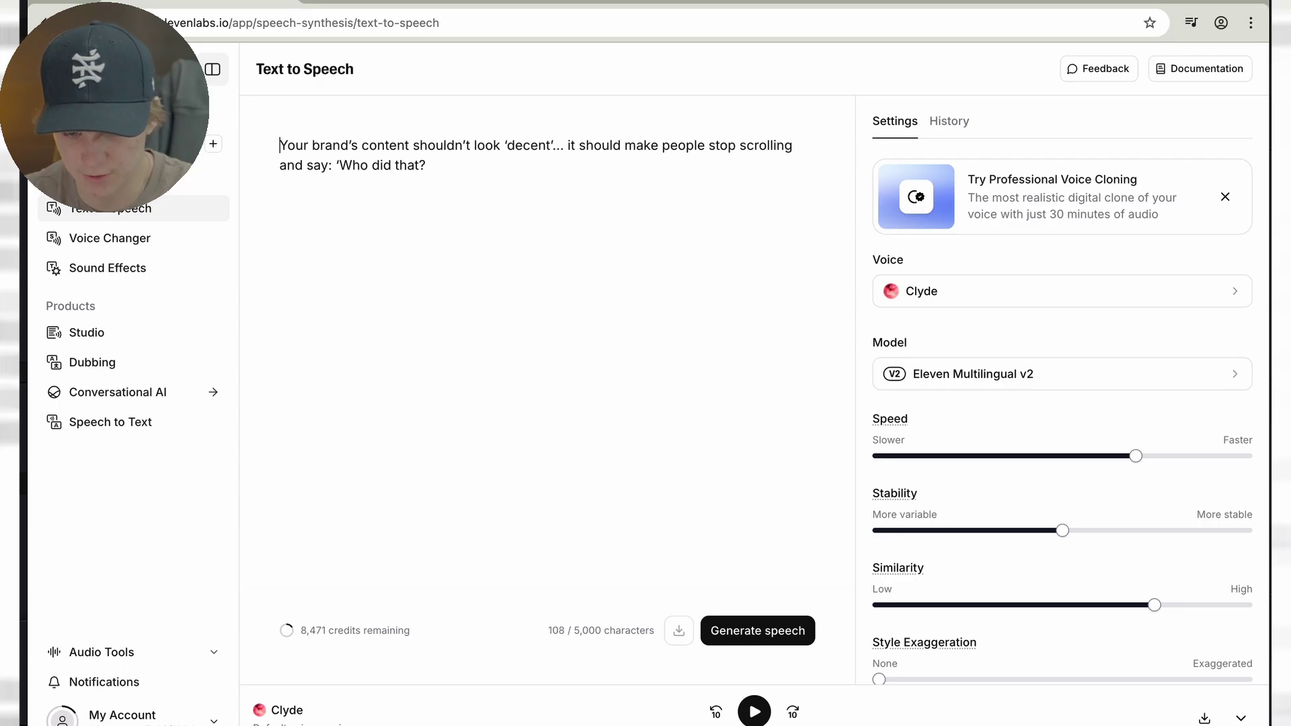
# Generate the speech for the hook line with the Clyde voice and download the audio file
pyautogui.click(755, 640)
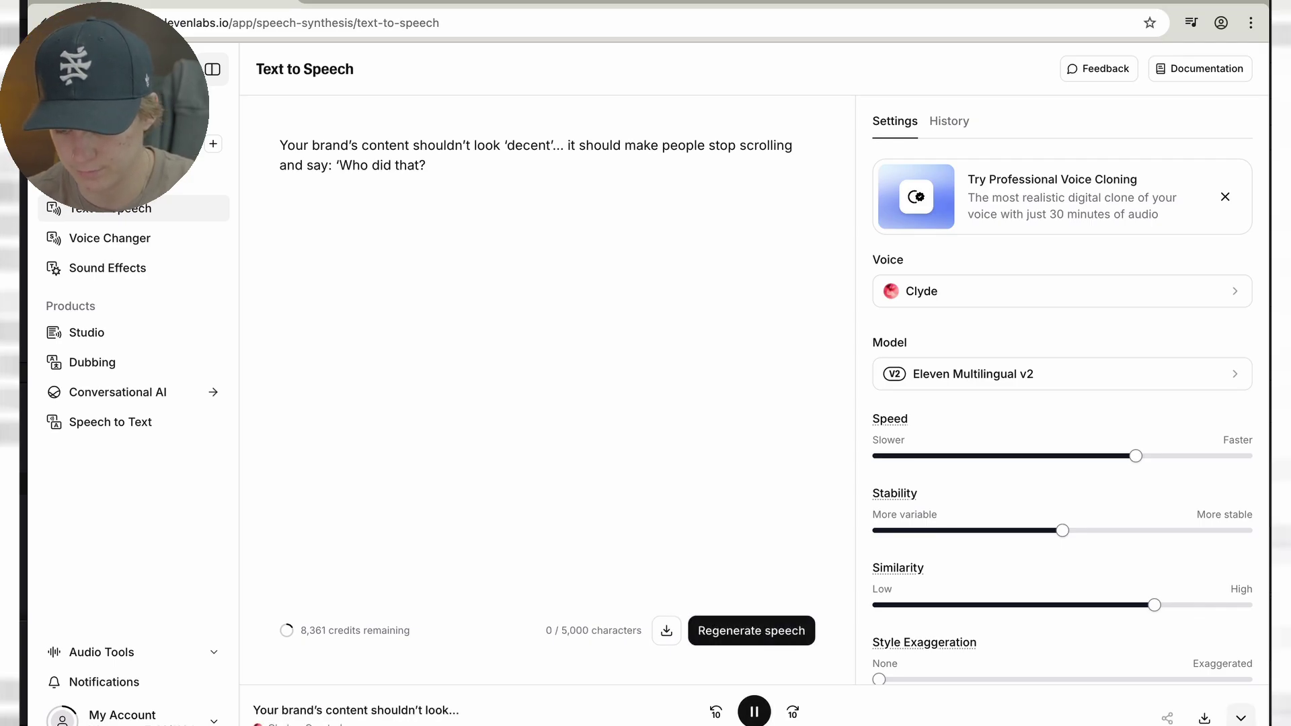
pyautogui.click(1205, 718)
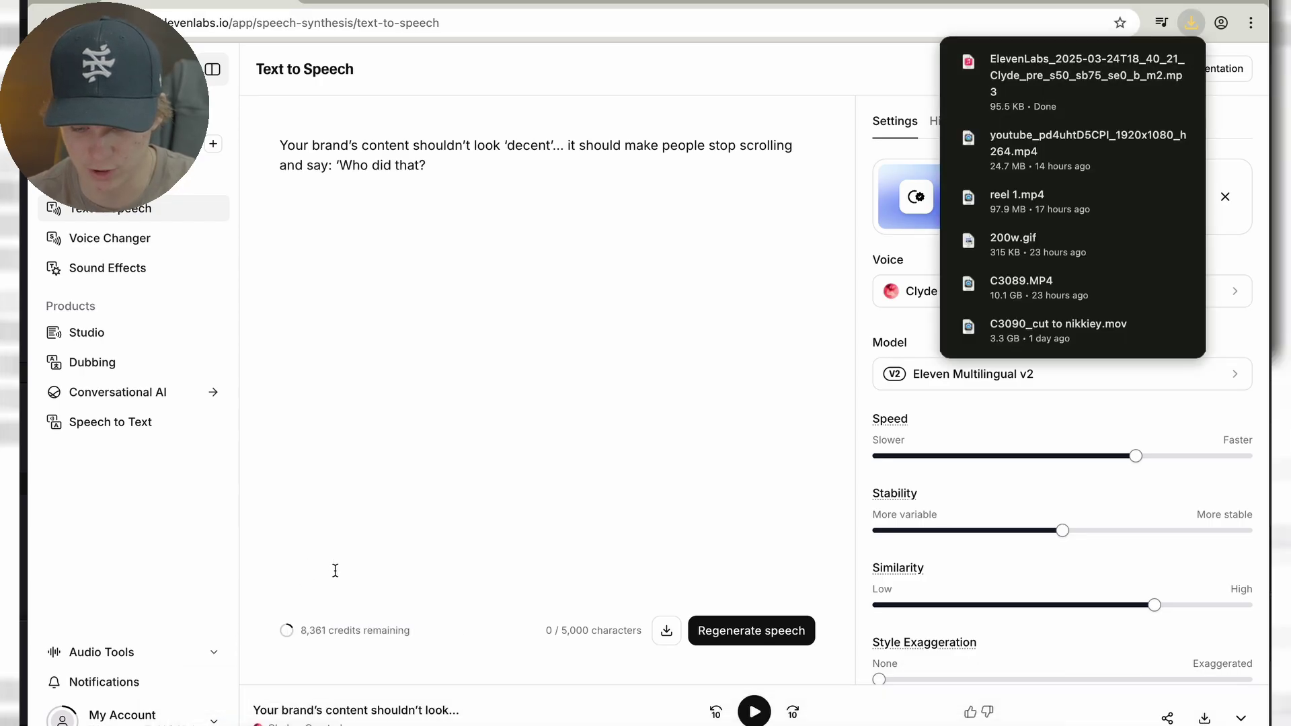
# Switch to DaVinci Resolve and place the ElevenLabs voiceover on track A1, aligned with the start of the Paper clip
pyautogui.click(306, 632)
pyautogui.click(459, 592)
pyautogui.click(363, 699)
pyautogui.click(1135, 402)
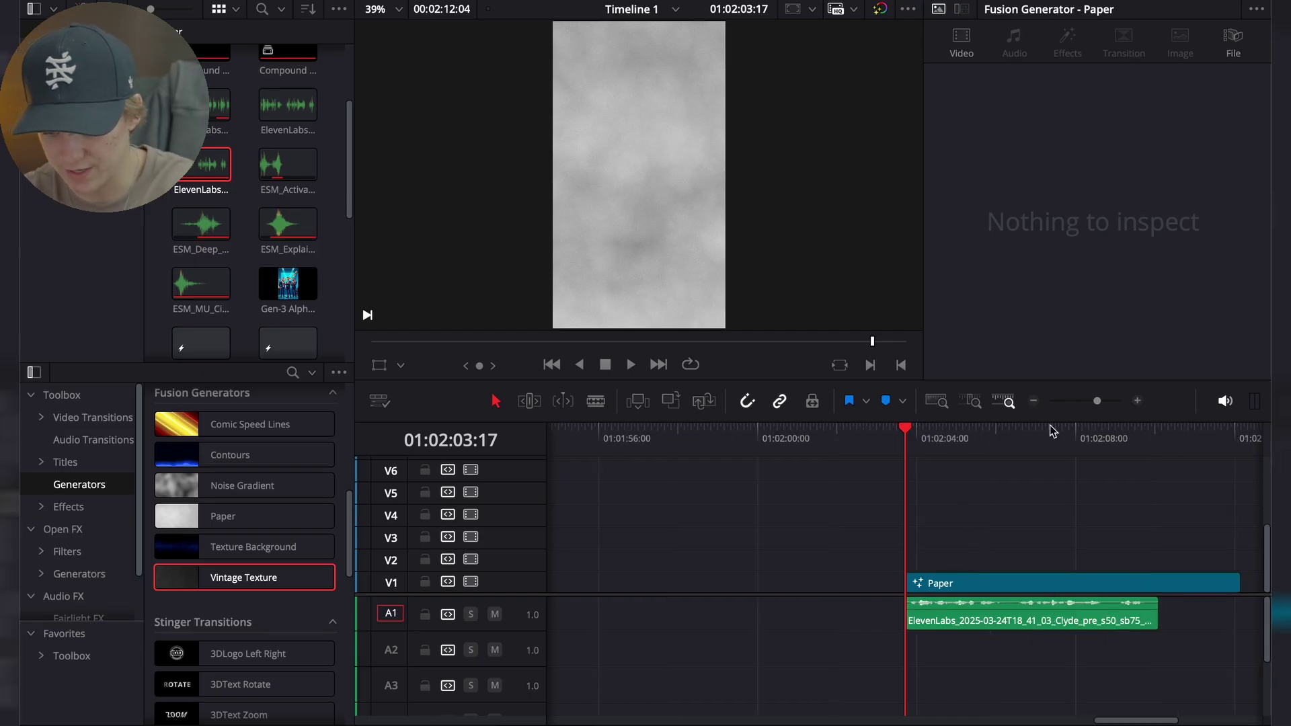
pyautogui.click(1032, 405)
# Play through the voiceover, split the Paper clip and the audio at 01:02:09:18, and delete the pieces after the cut
pyautogui.click(935, 615)
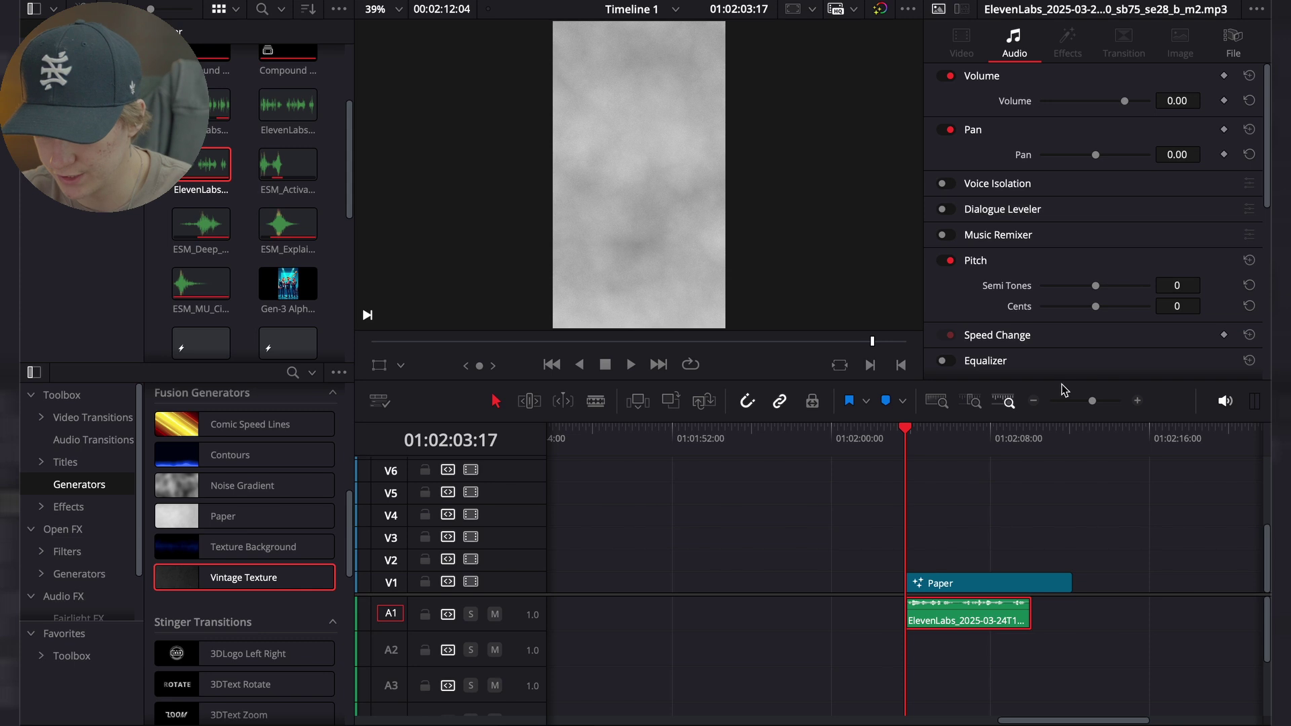
pyautogui.click(1141, 402)
pyautogui.press('space')
pyautogui.click(1034, 400)
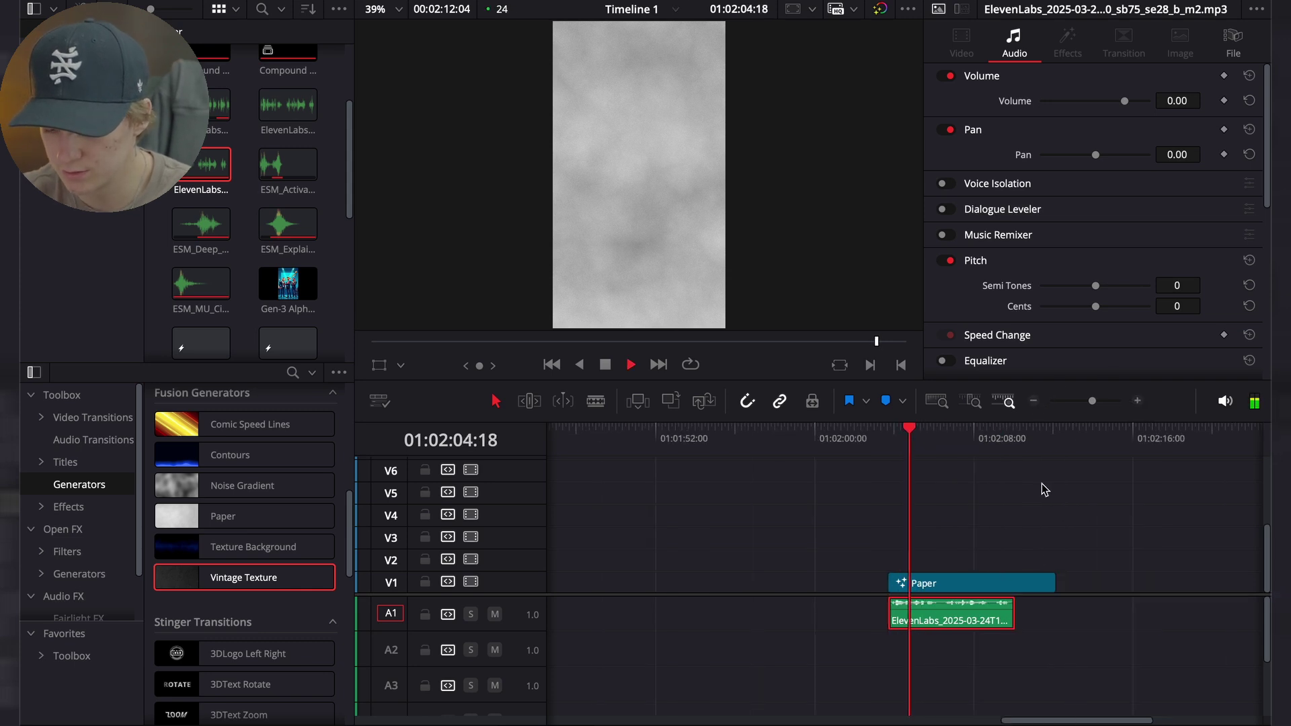
pyautogui.click(1137, 400)
pyautogui.click(1049, 583)
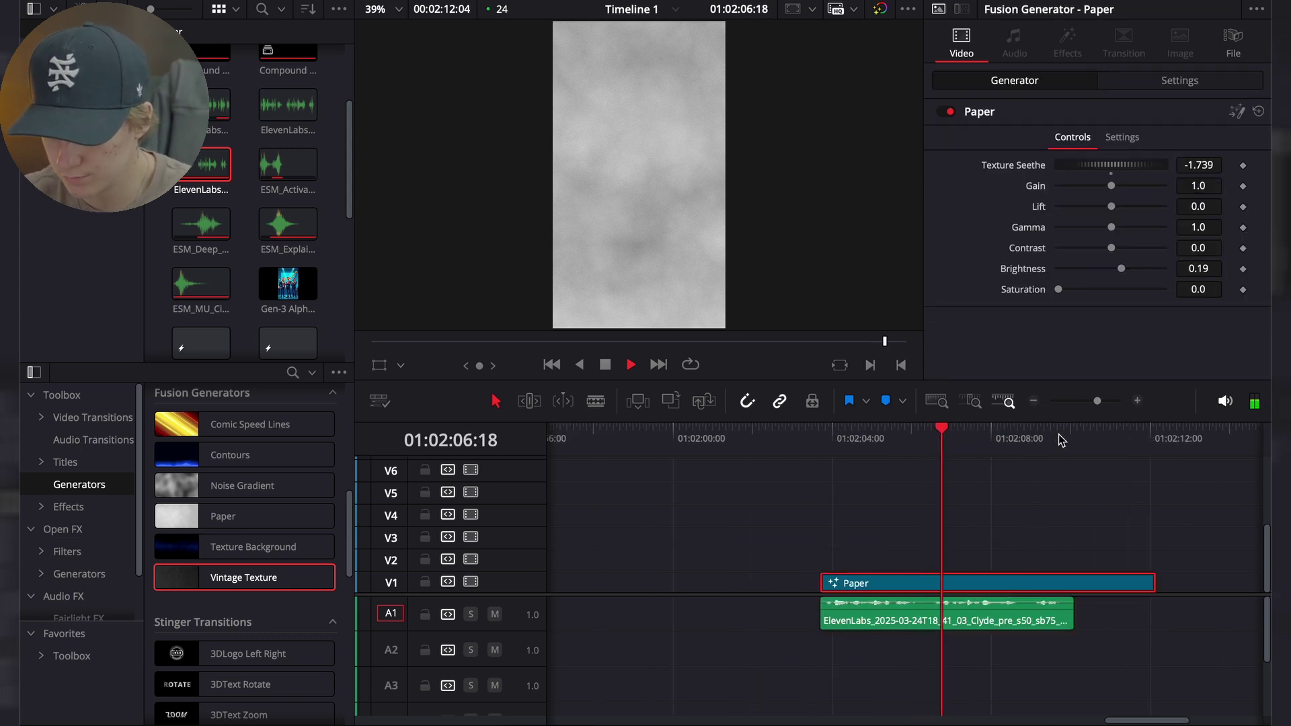
pyautogui.click(1033, 400)
pyautogui.click(1137, 401)
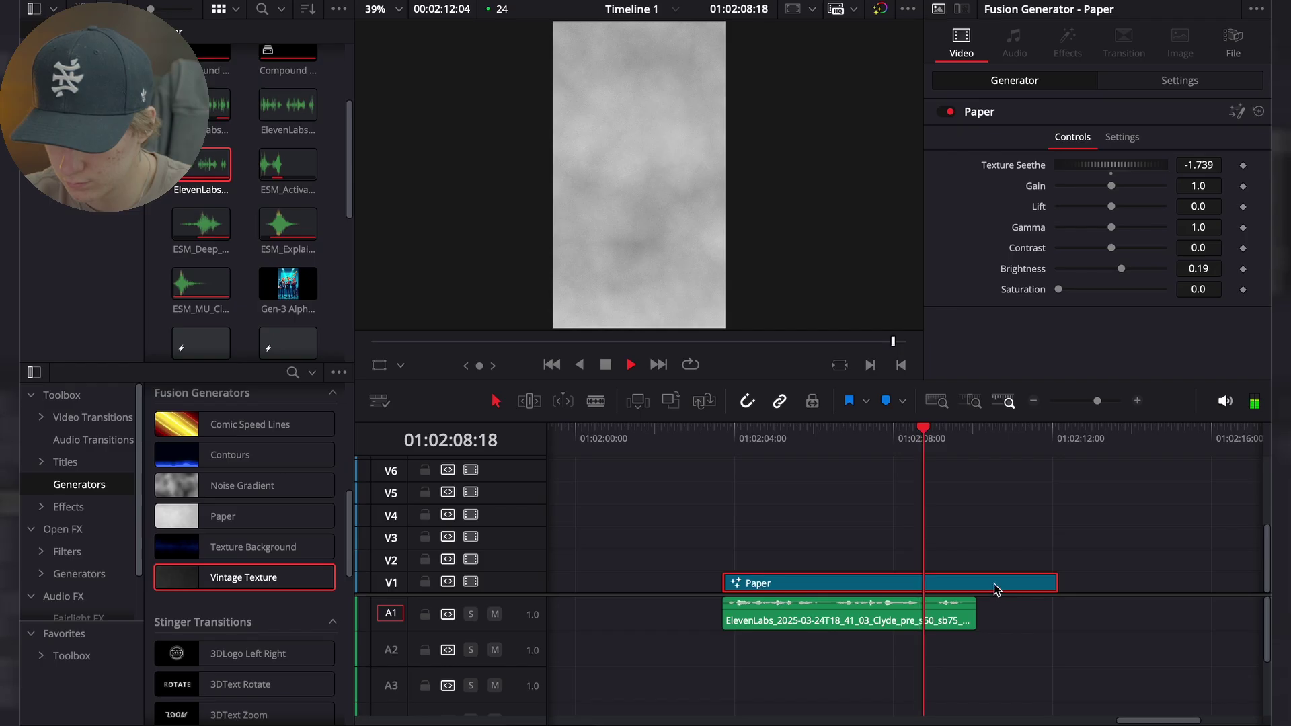
pyautogui.press('space')
pyautogui.hotkey('ctrl', 'b')
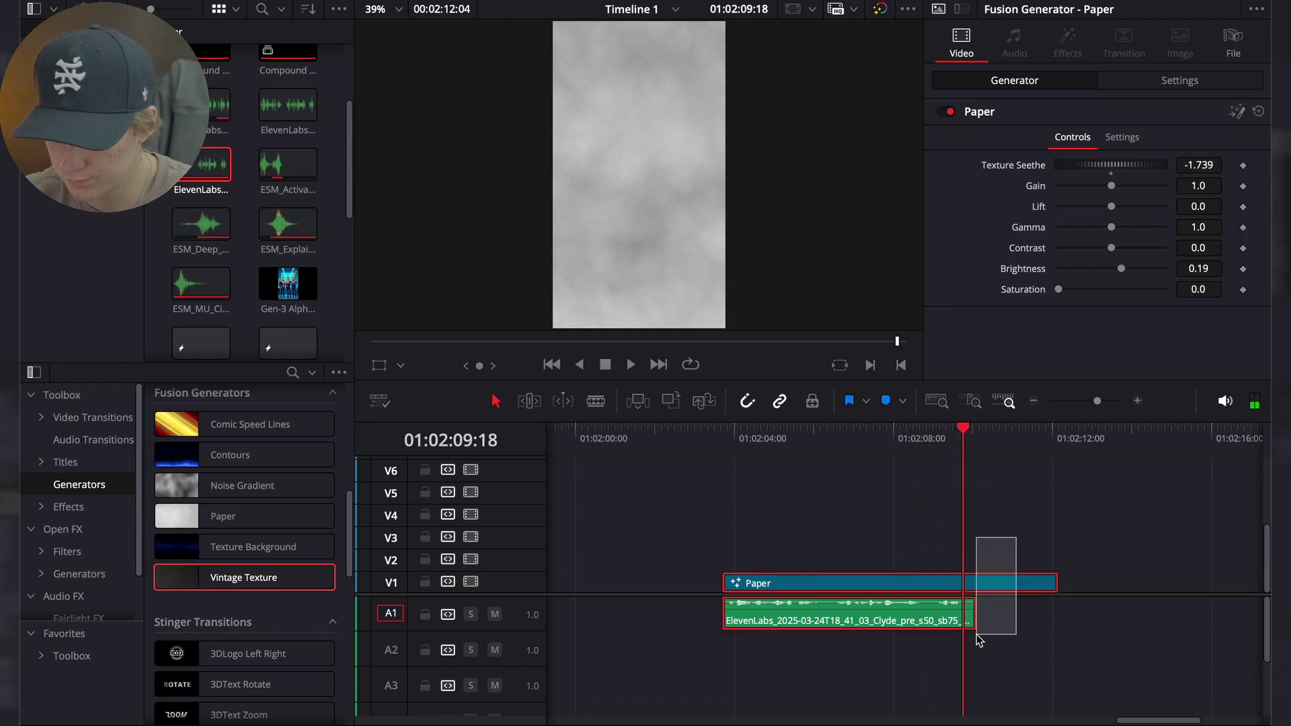
pyautogui.moveTo(1011, 550); pyautogui.dragTo(975, 608)
pyautogui.press('Delete')
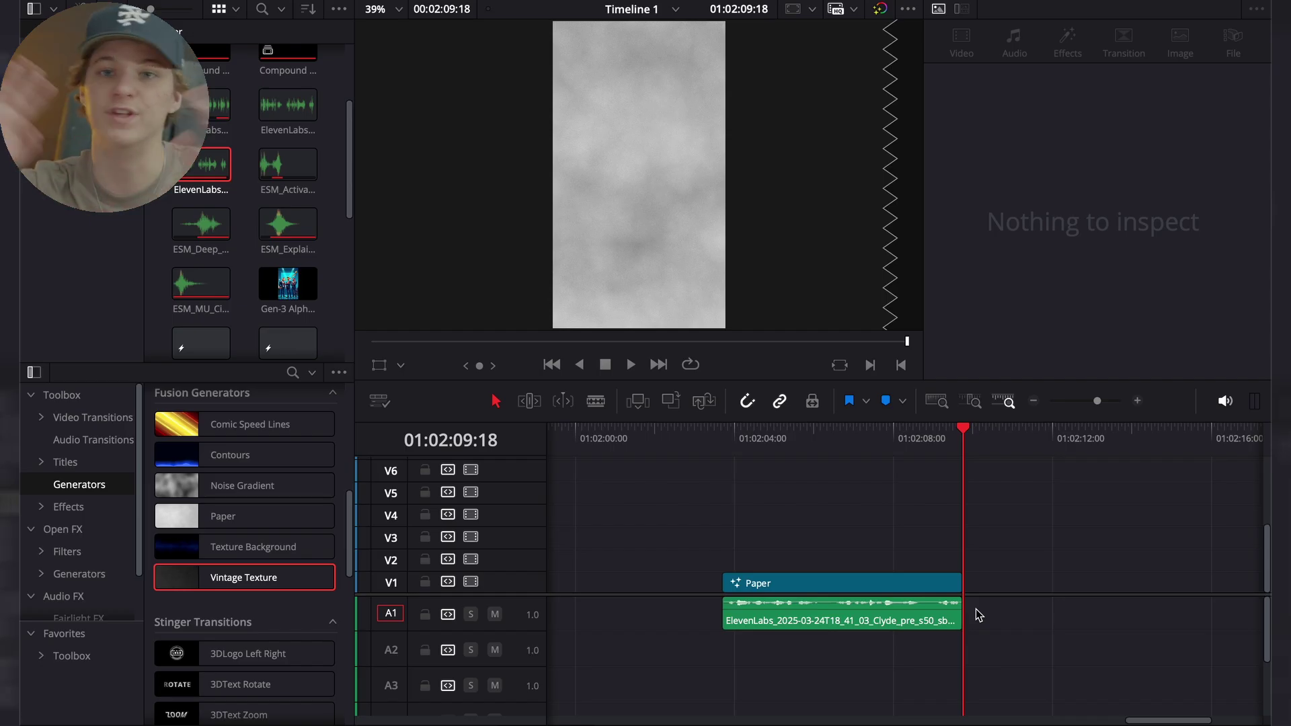
# Return the playhead to the start of the clips and raise the voiceover's volume to 4.60
pyautogui.press('Up')
pyautogui.click(776, 589)
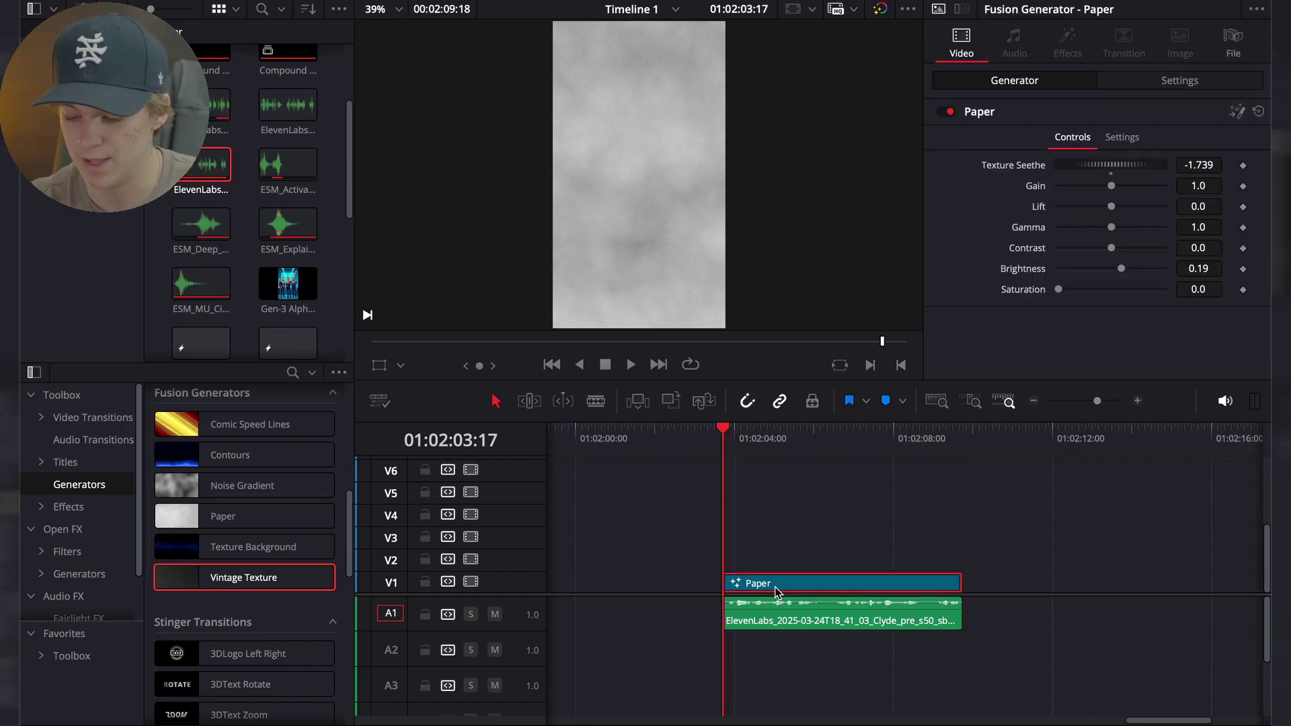
pyautogui.click(765, 619)
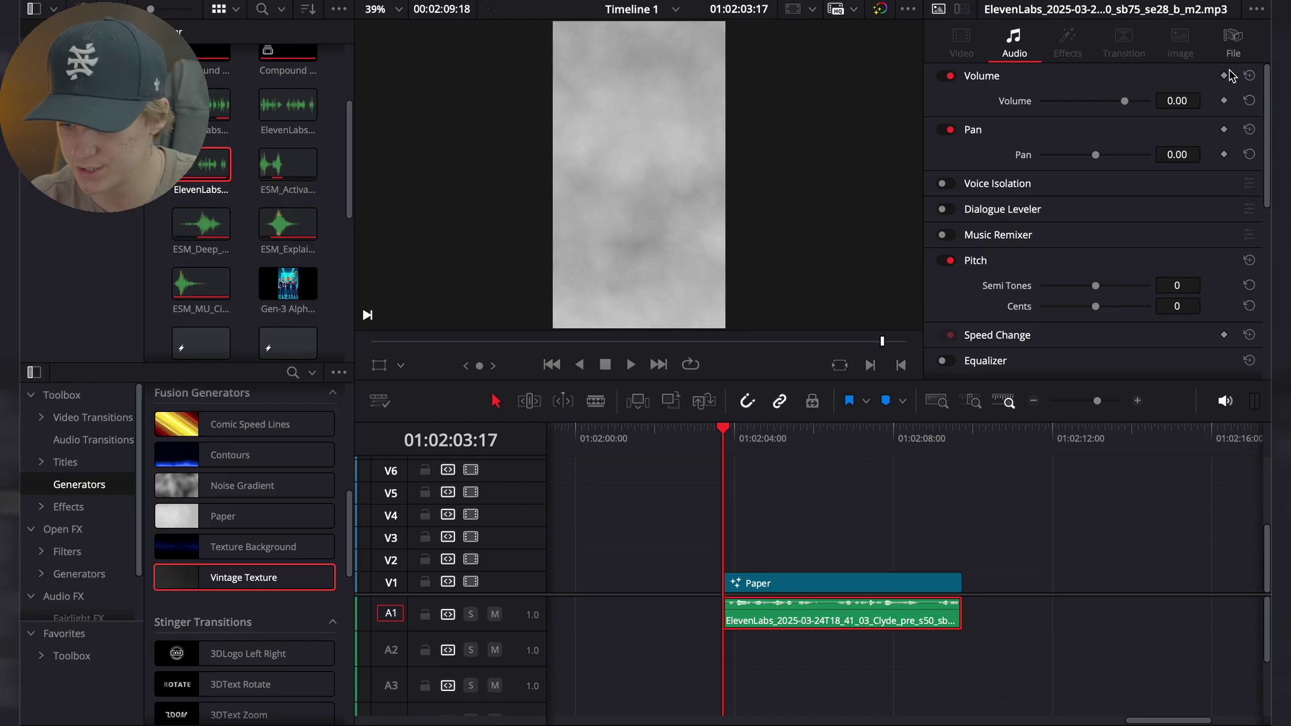
pyautogui.moveTo(1176, 101); pyautogui.dragTo(1207, 100)
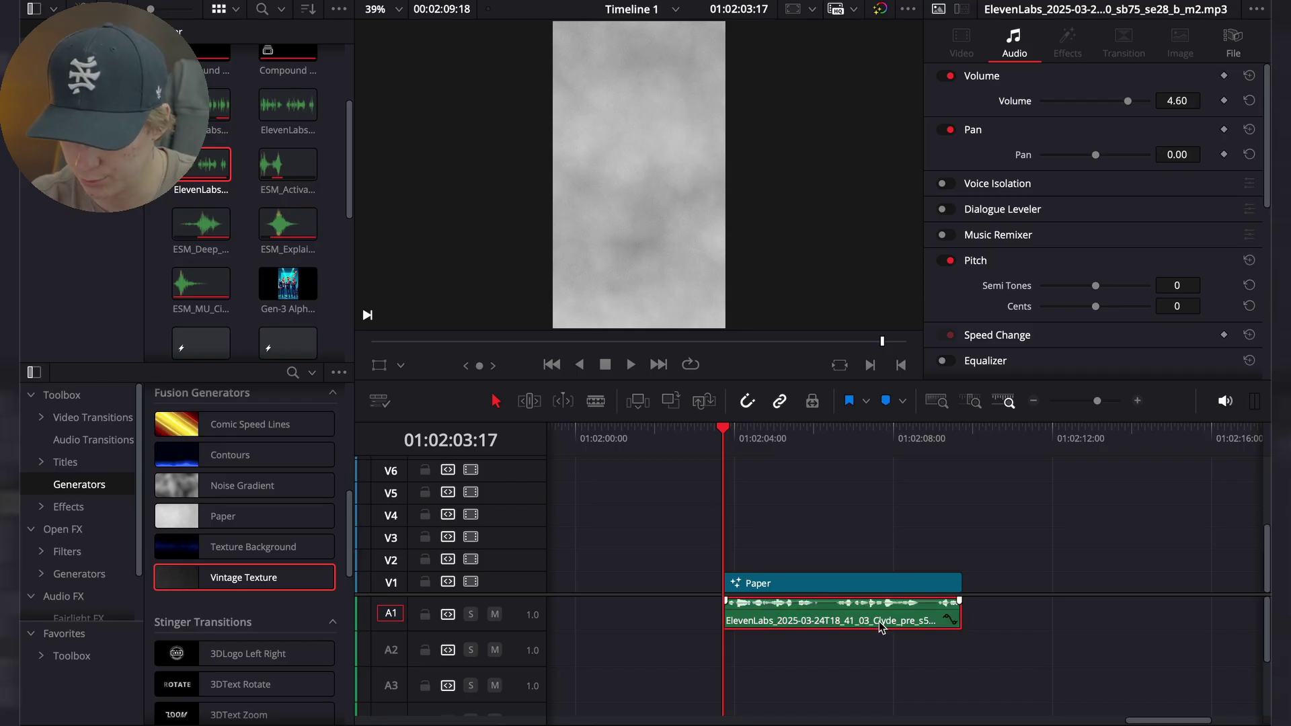
# Add a Text+ title on track V2 above the Paper clip and extend it to the Paper clip's end
pyautogui.click(65, 462)
pyautogui.scroll(5, 262, 471)
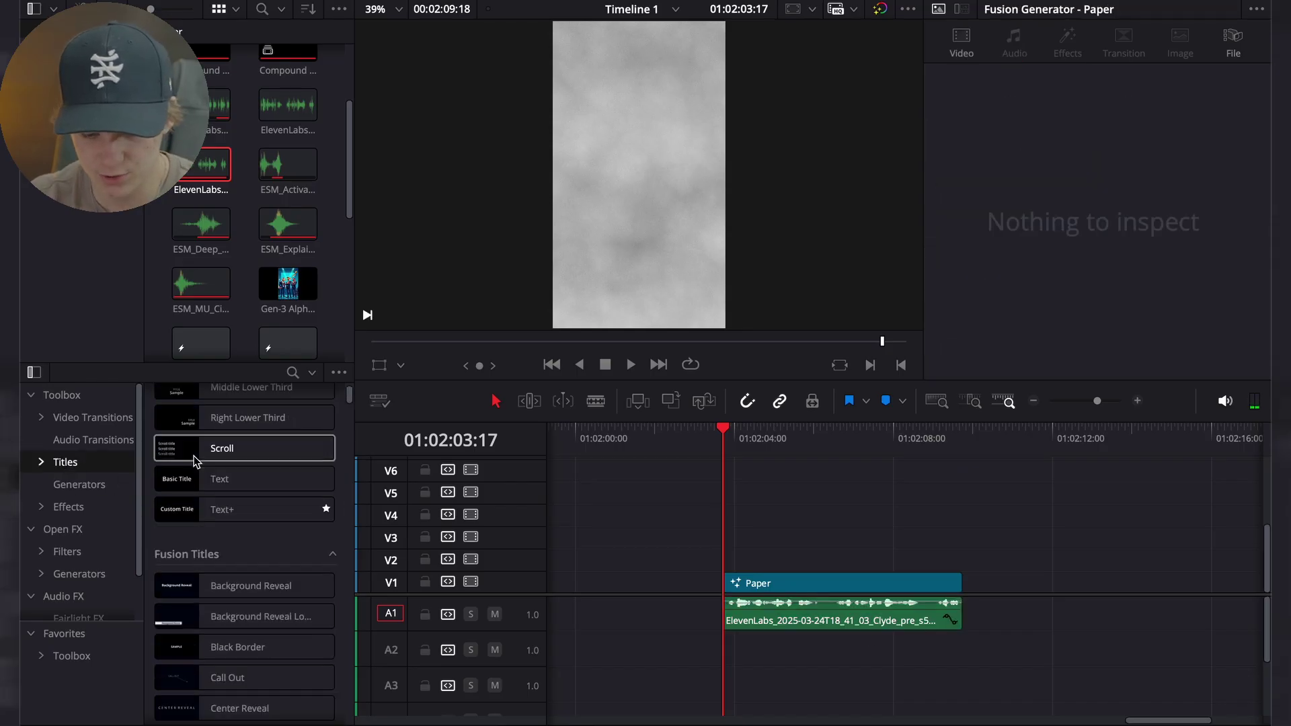
pyautogui.moveTo(254, 576); pyautogui.dragTo(762, 565)
pyautogui.moveTo(912, 557); pyautogui.dragTo(961, 558)
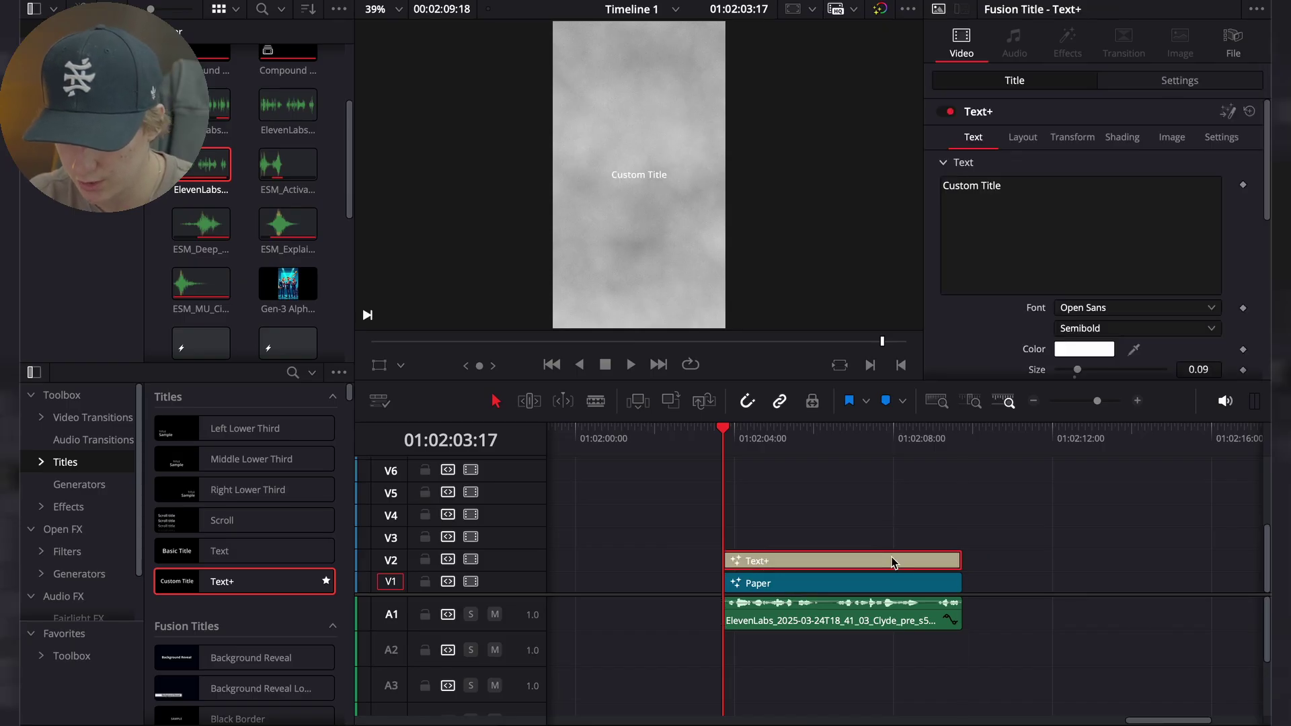
# Set the title's font to Gotham Ultra and its size to 0.1417
pyautogui.click(1093, 308)
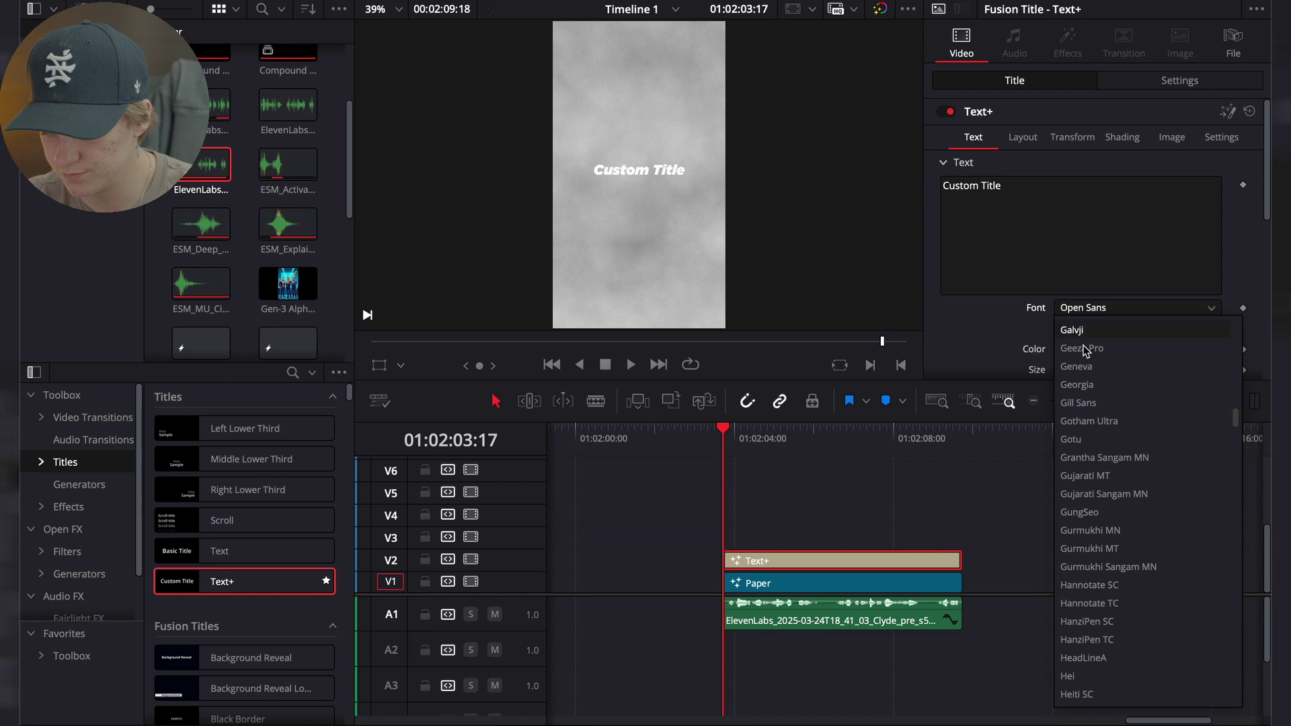
pyautogui.click(1080, 421)
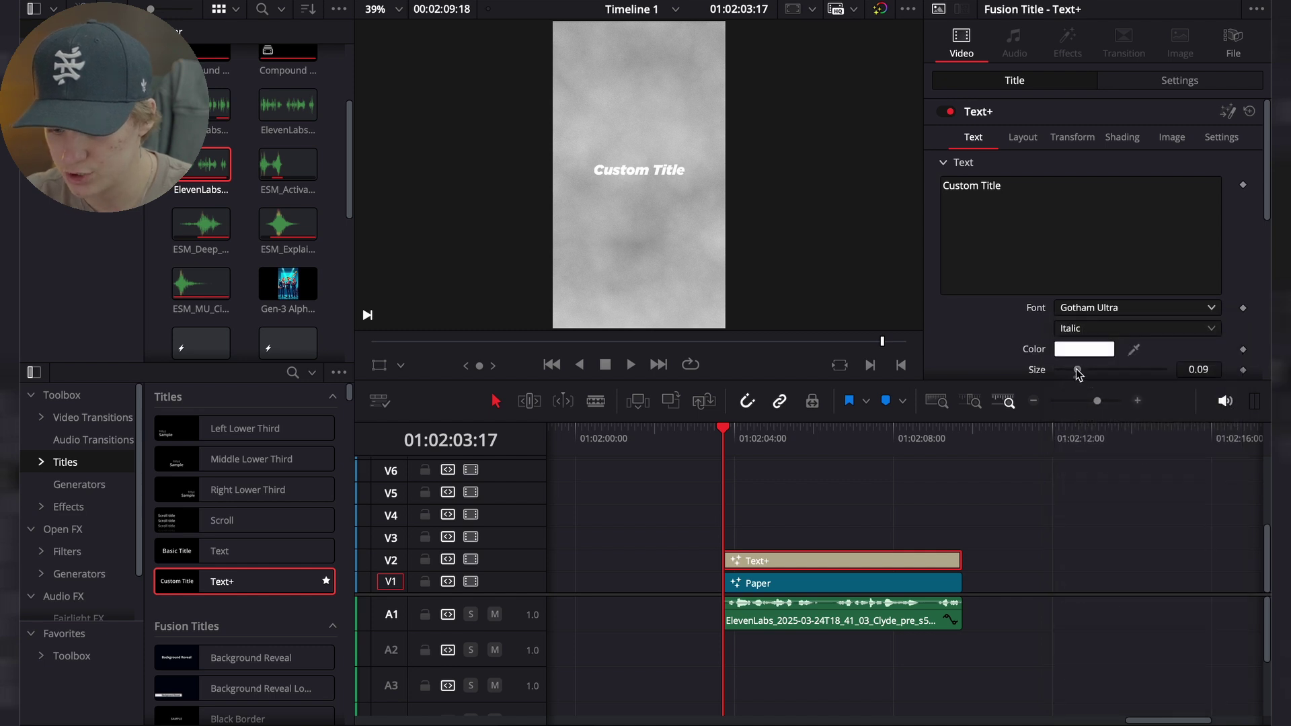
pyautogui.moveTo(1076, 369); pyautogui.dragTo(1087, 370)
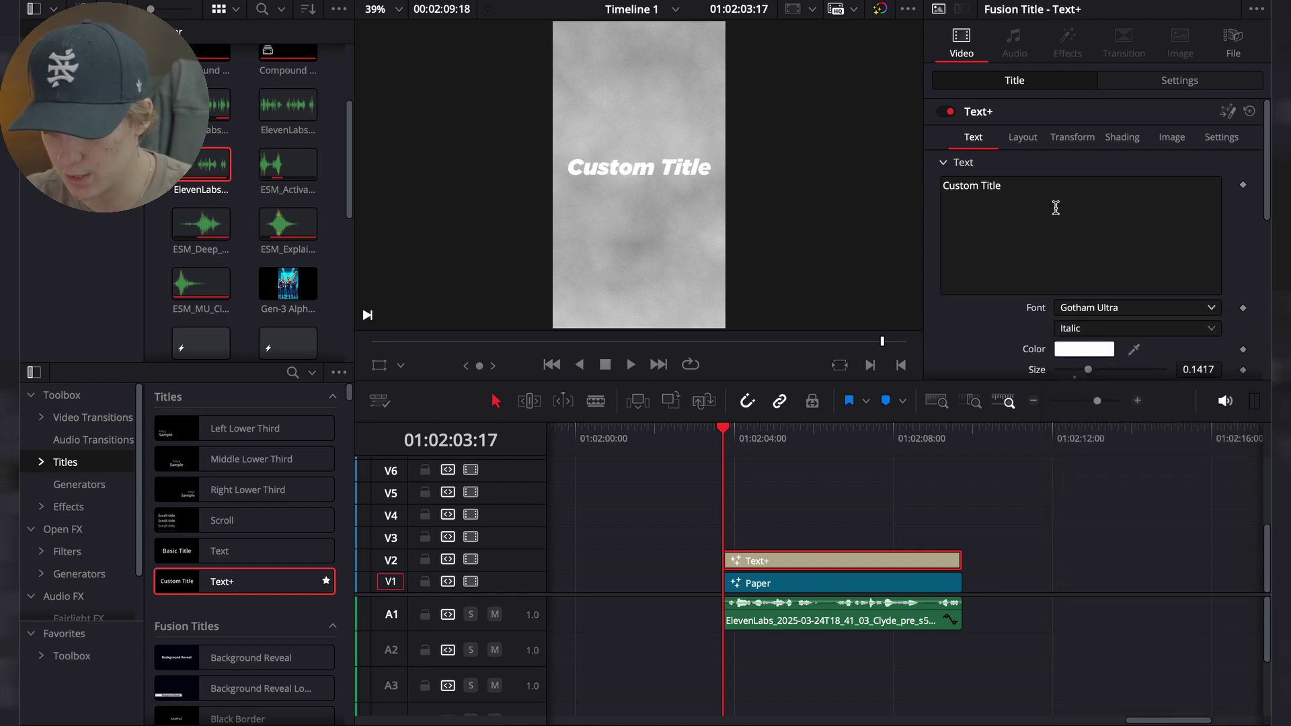
# Change the title's shading type to Gradient and set the gradient's start color to Tungsten
pyautogui.click(1116, 139)
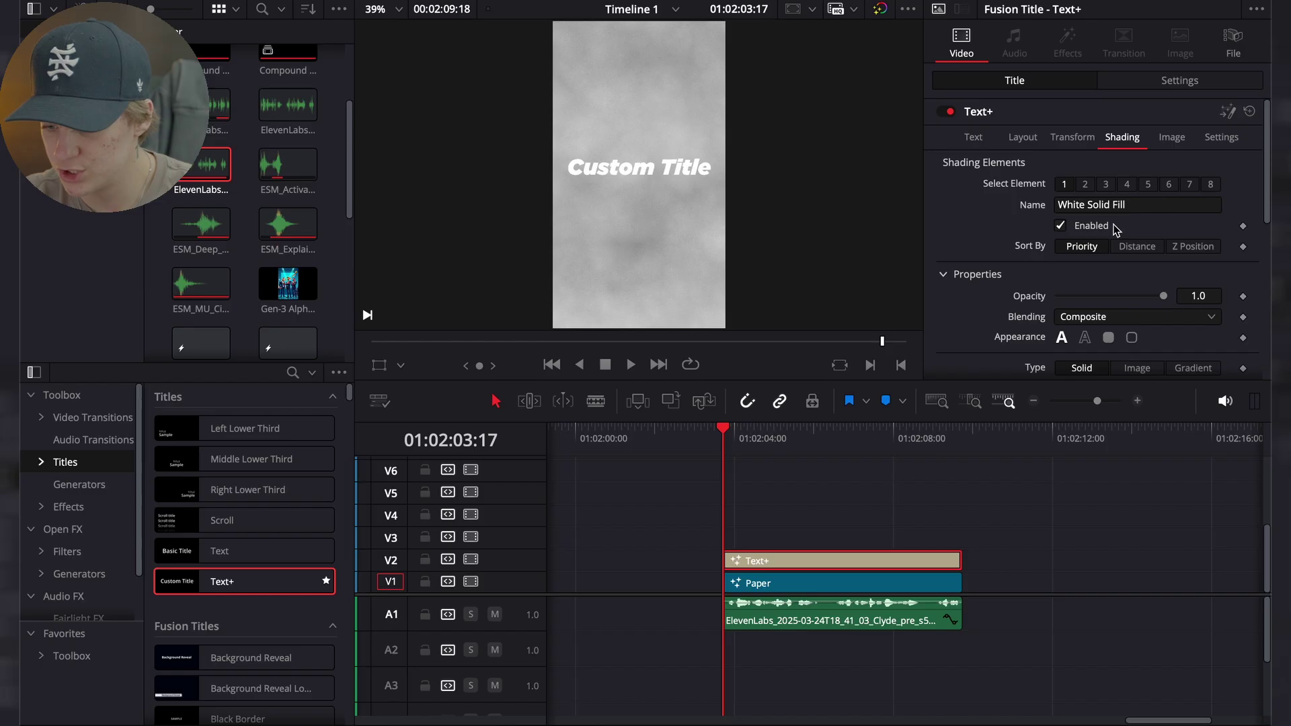
pyautogui.scroll(-3, 1059, 198)
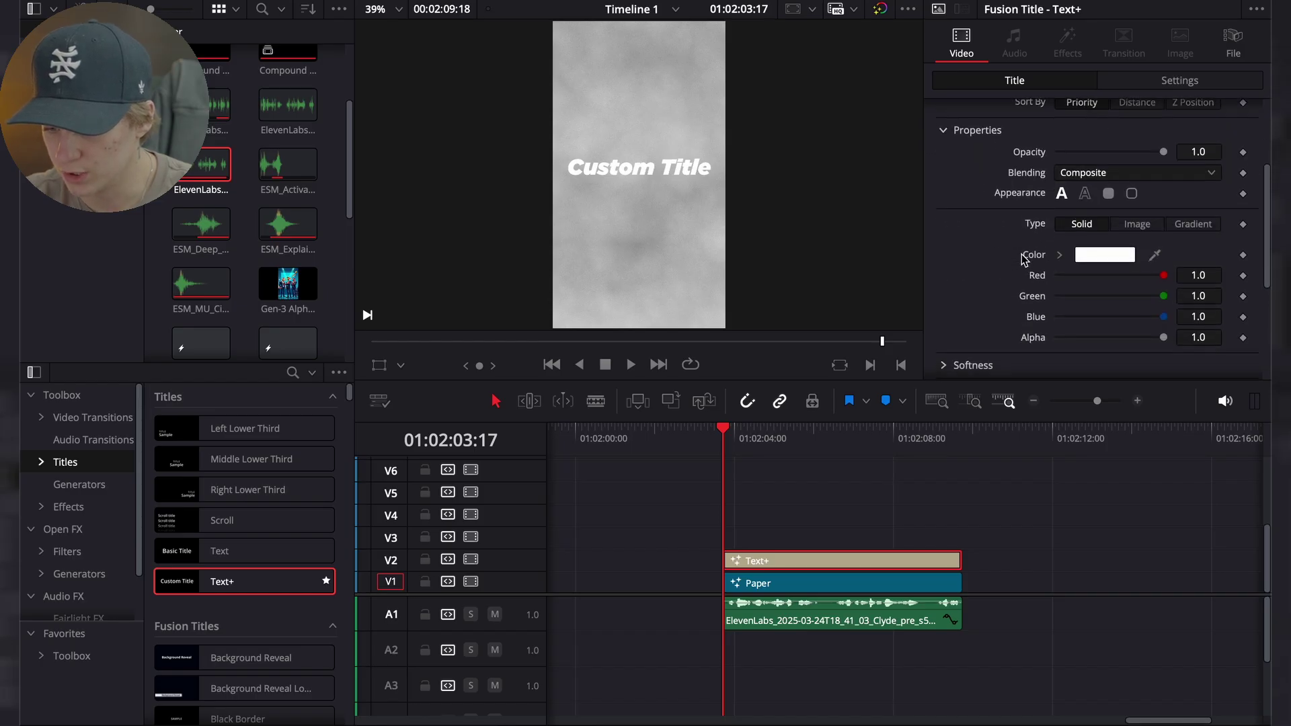
pyautogui.click(1193, 221)
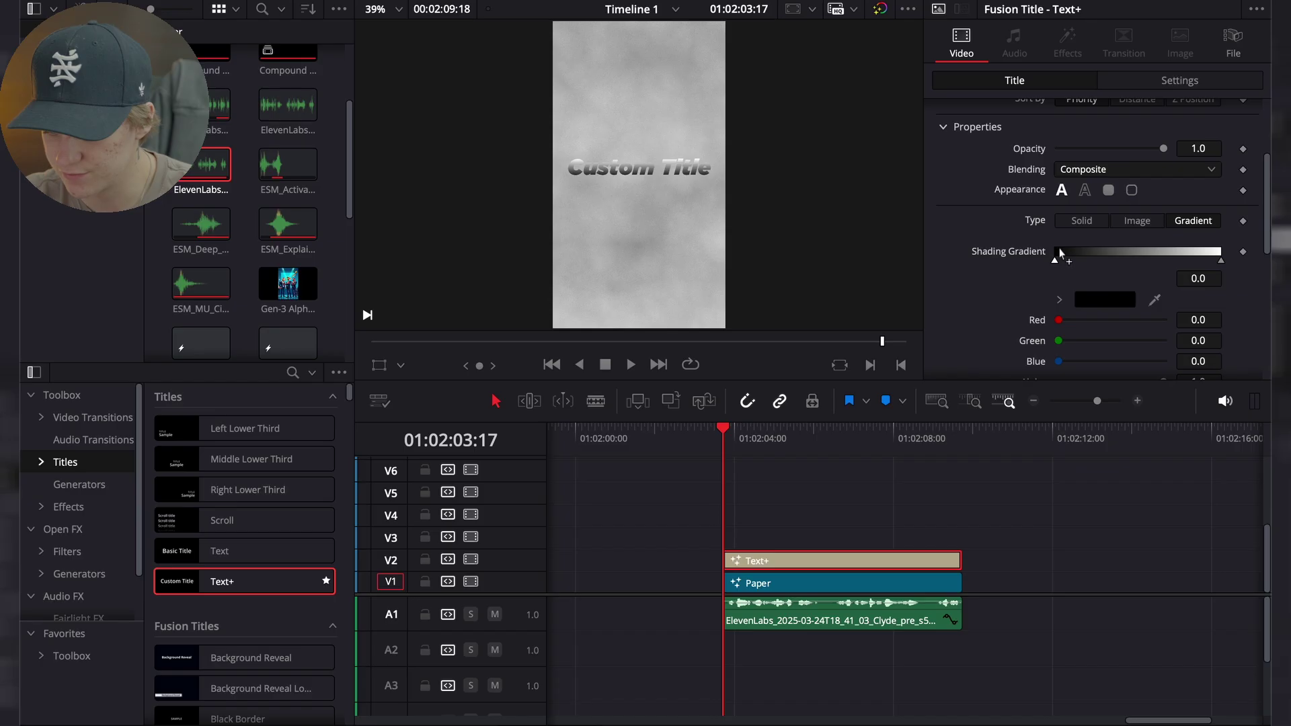
pyautogui.click(1103, 300)
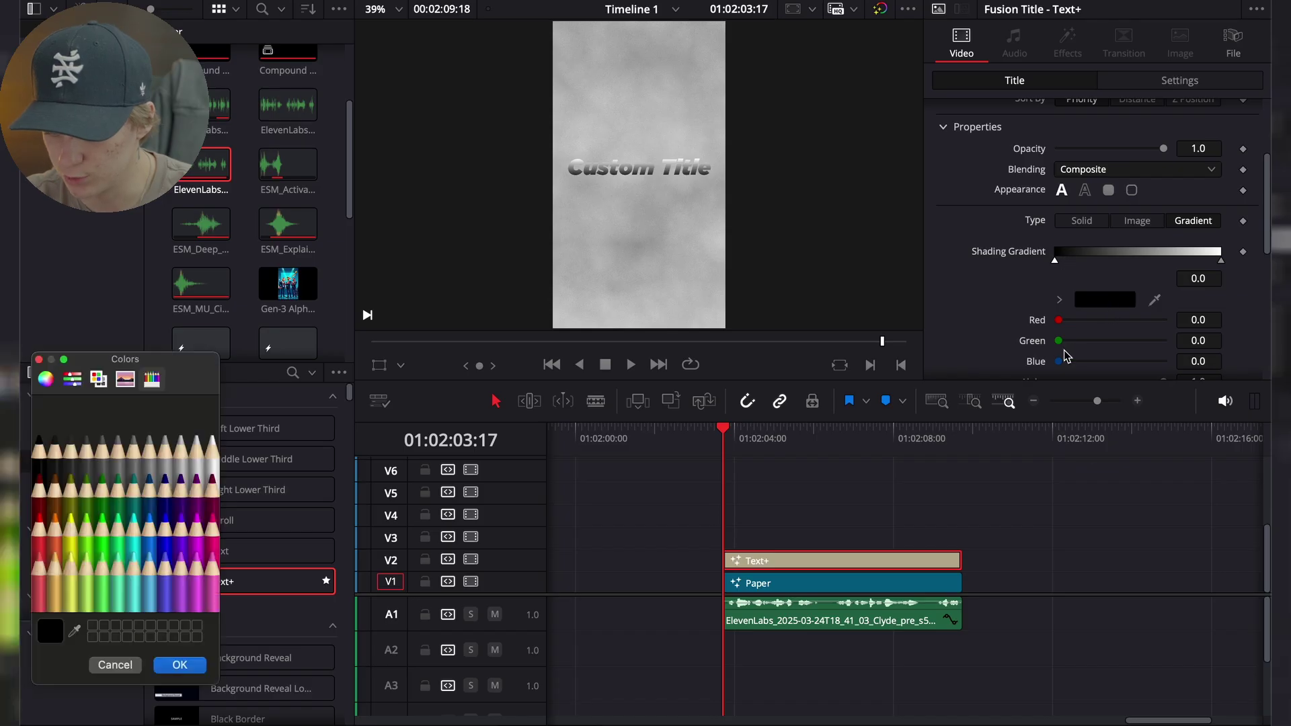
pyautogui.click(73, 457)
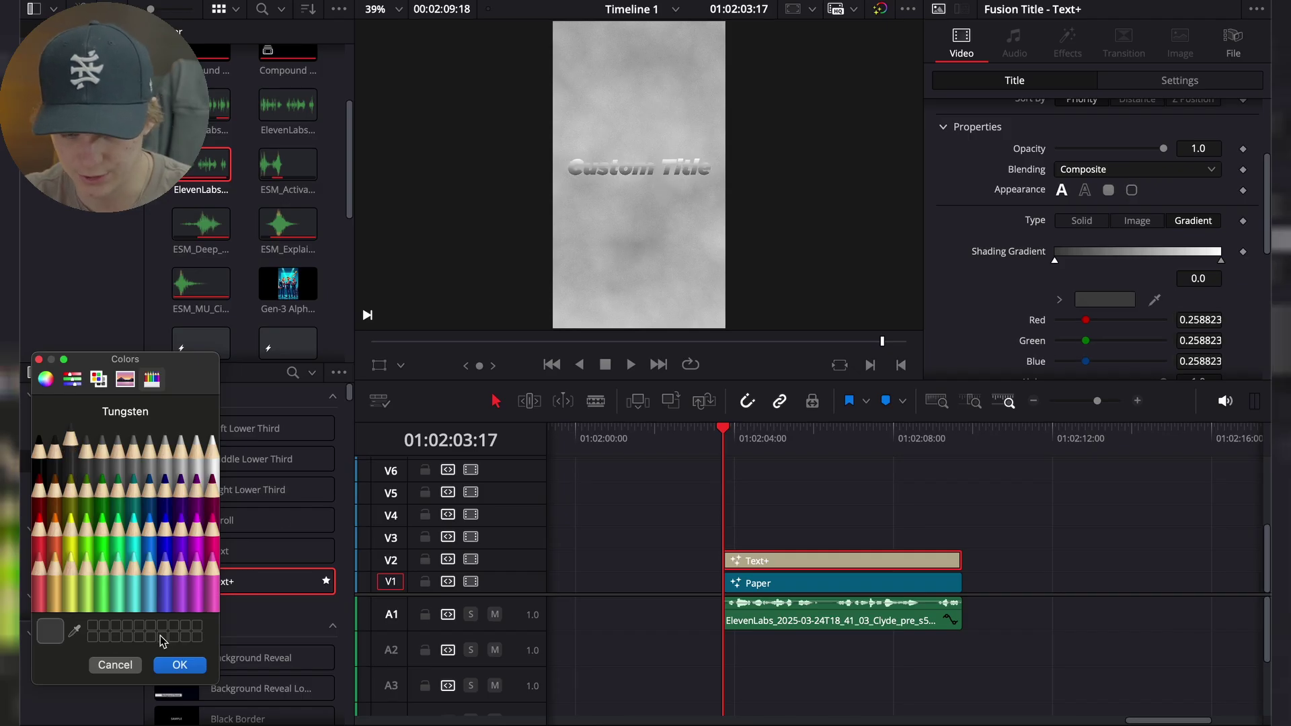
pyautogui.click(179, 664)
# Set the end color of the title's shading gradient to Tin
pyautogui.click(1221, 261)
pyautogui.click(1089, 301)
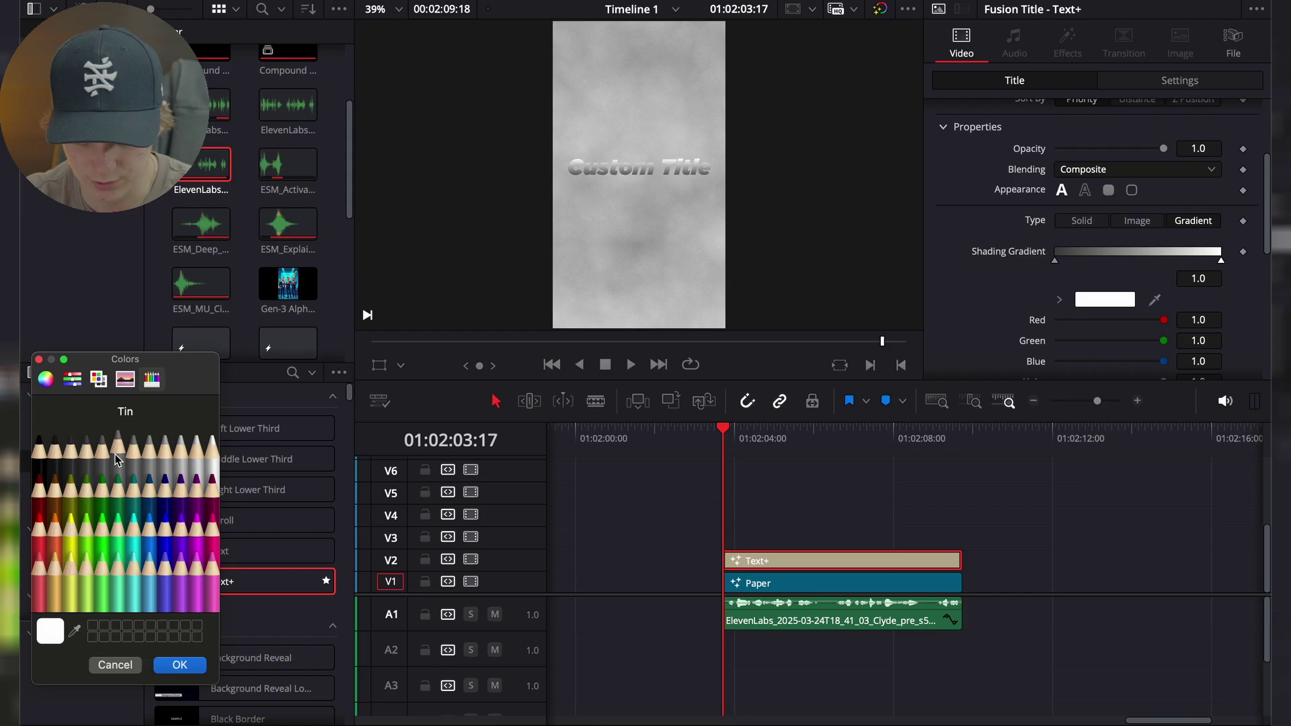
pyautogui.click(117, 458)
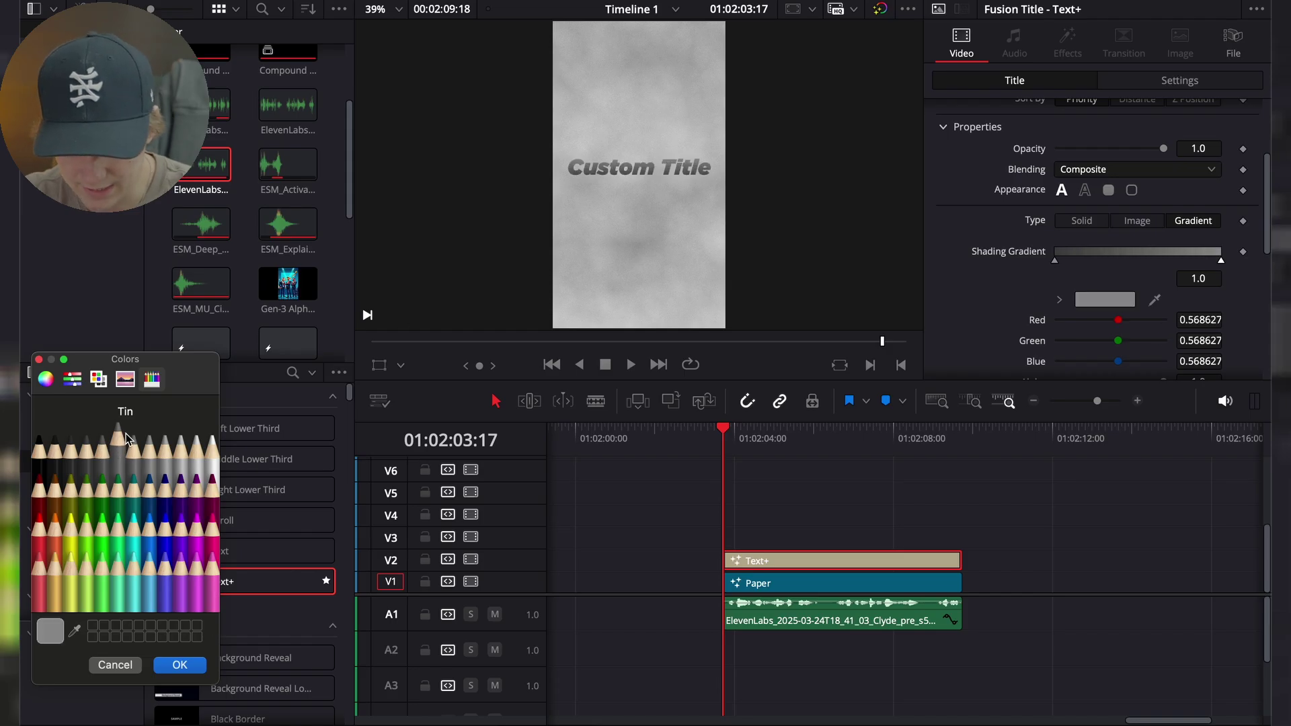
pyautogui.click(187, 665)
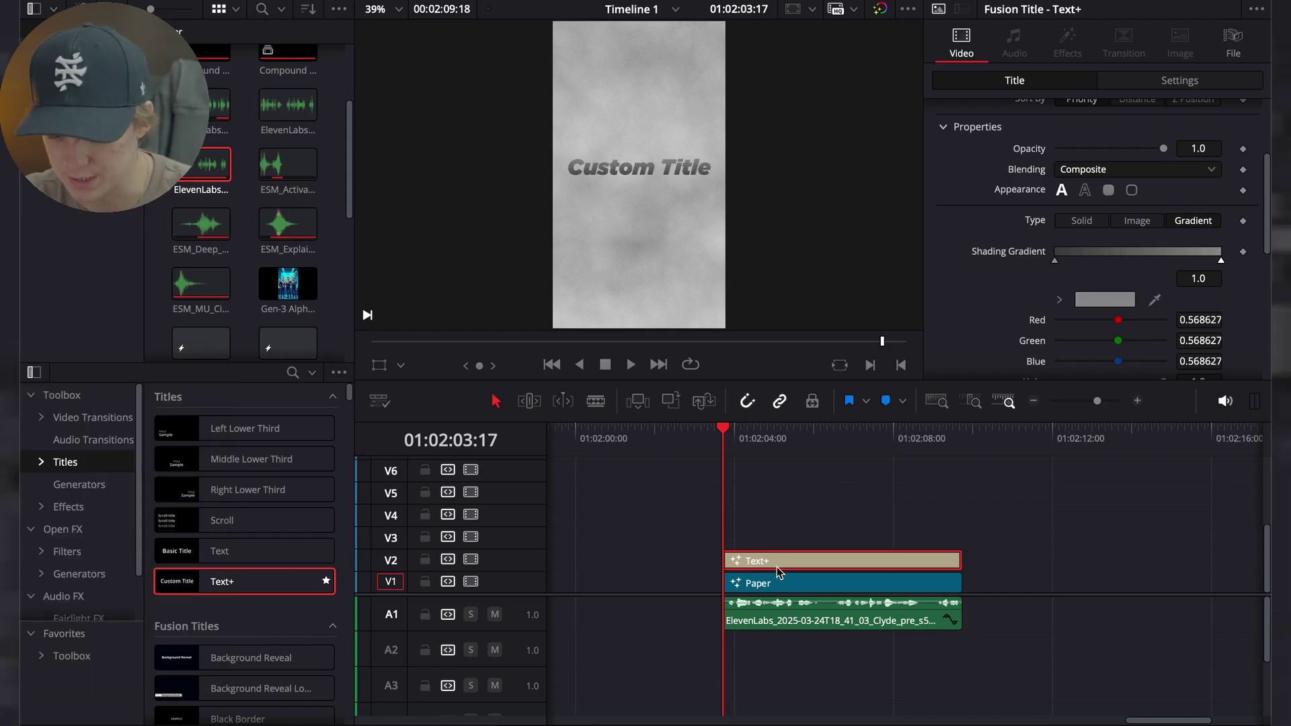
# Darken the start color of the title's shading gradient to Lead
pyautogui.scroll(1, 1076, 229)
pyautogui.click(1055, 280)
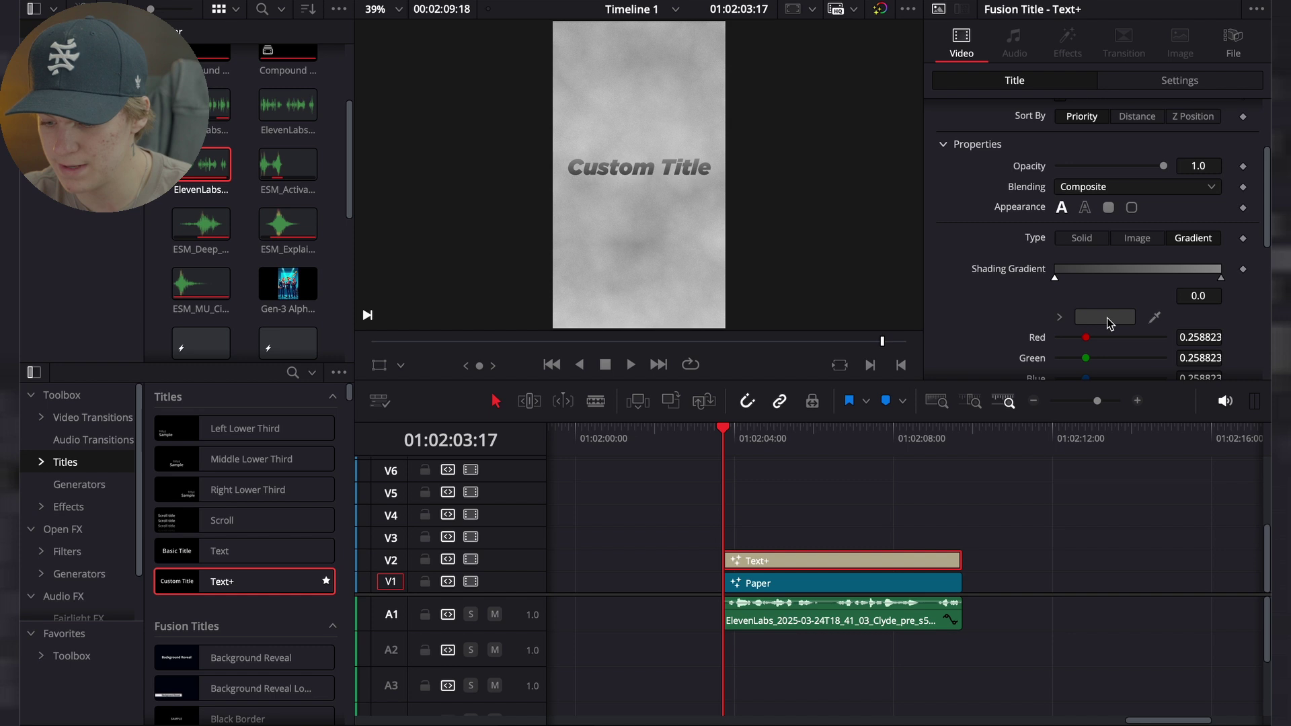
pyautogui.click(1105, 316)
pyautogui.click(57, 455)
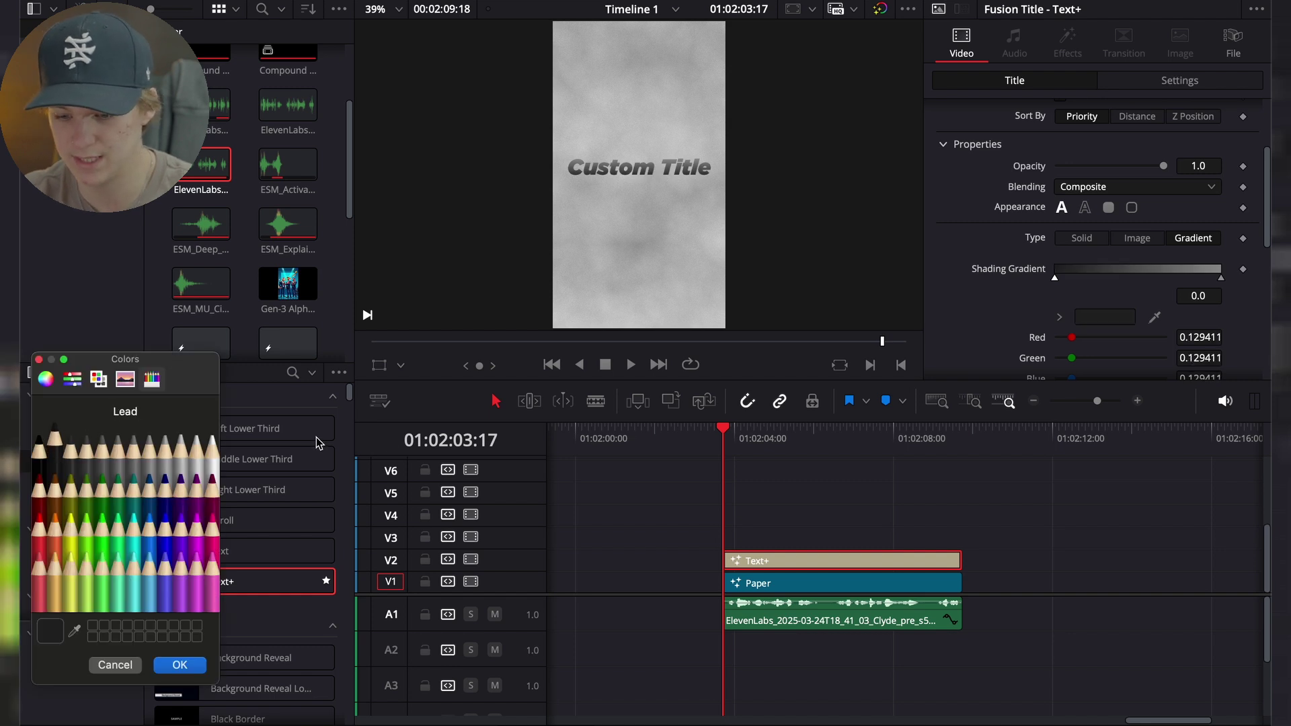
pyautogui.click(188, 666)
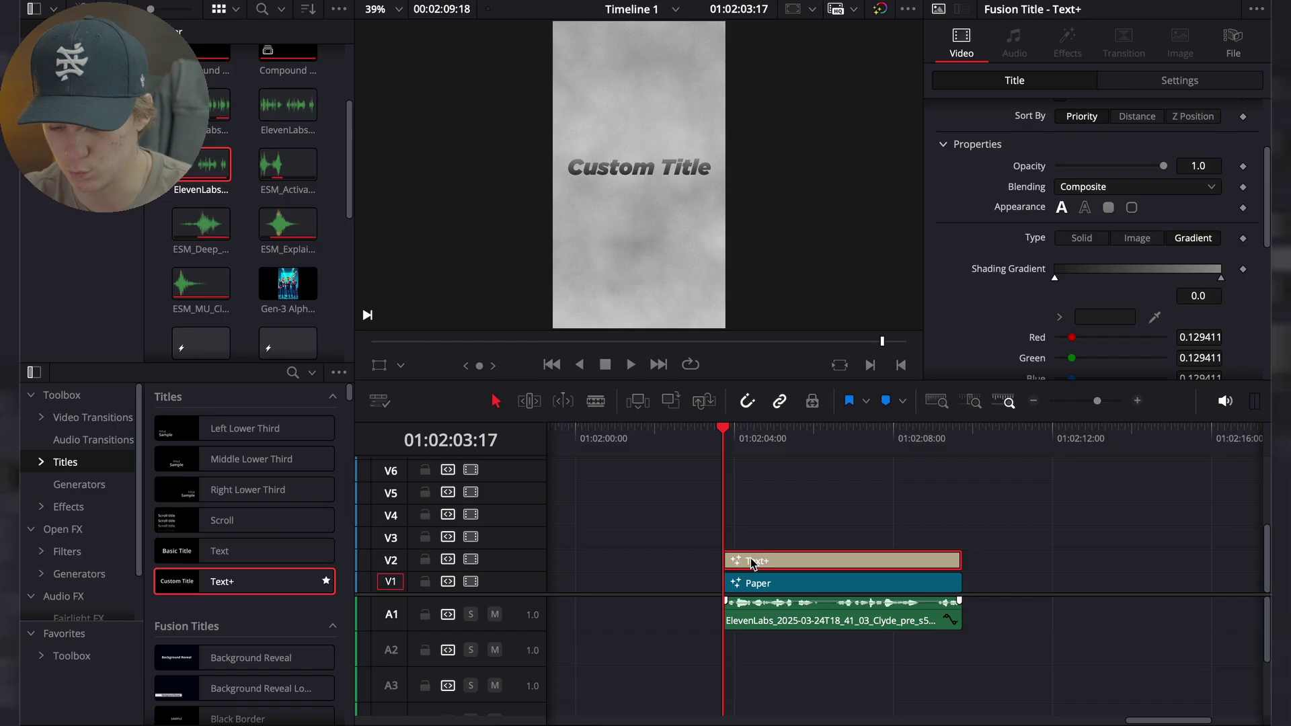
# Open the title in the Fusion page and insert a Glow node between Template and MediaOut1
pyautogui.hotkey('shift', '5')
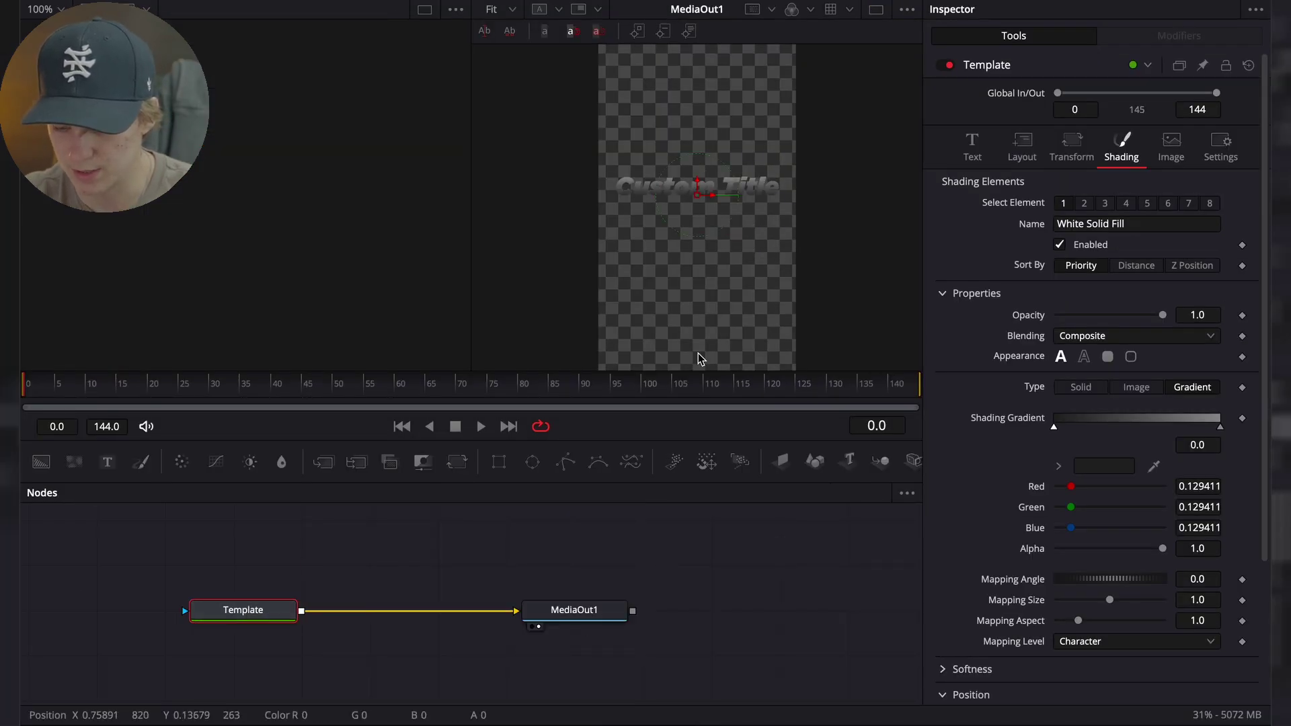
pyautogui.hotkey('shift', 'space')
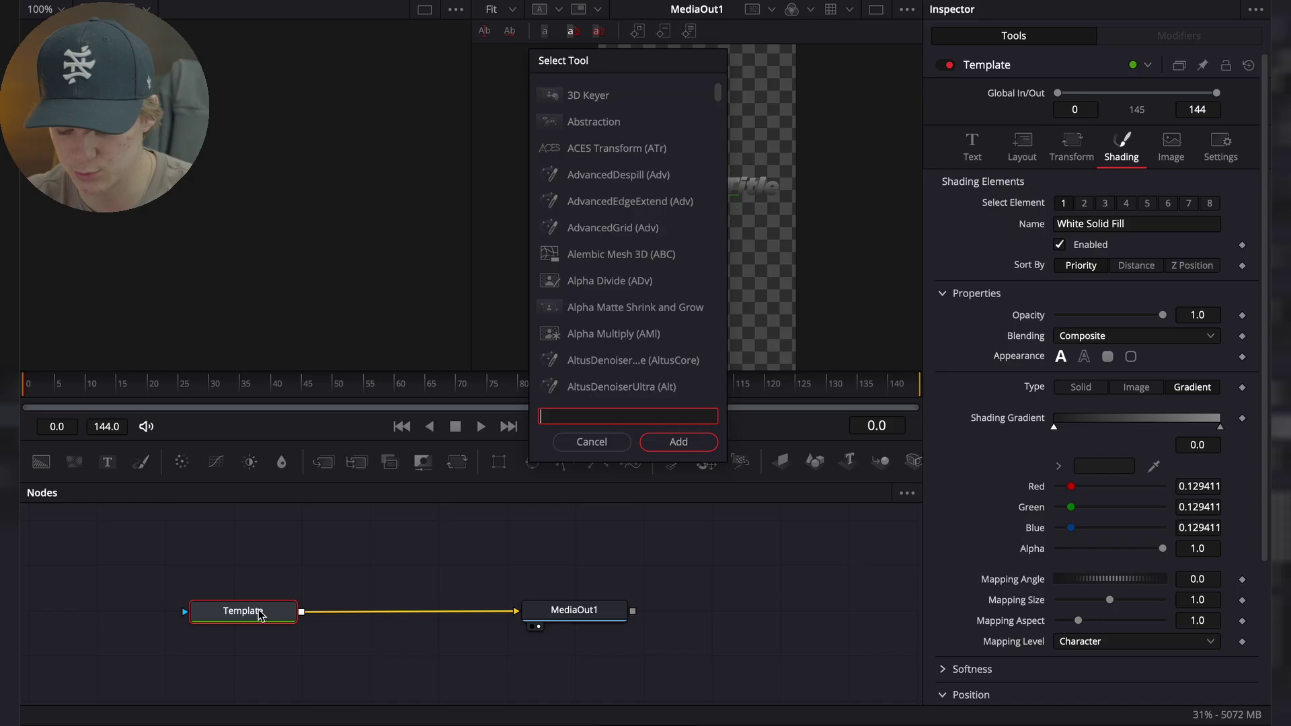
pyautogui.write('glow')
pyautogui.press('Return')
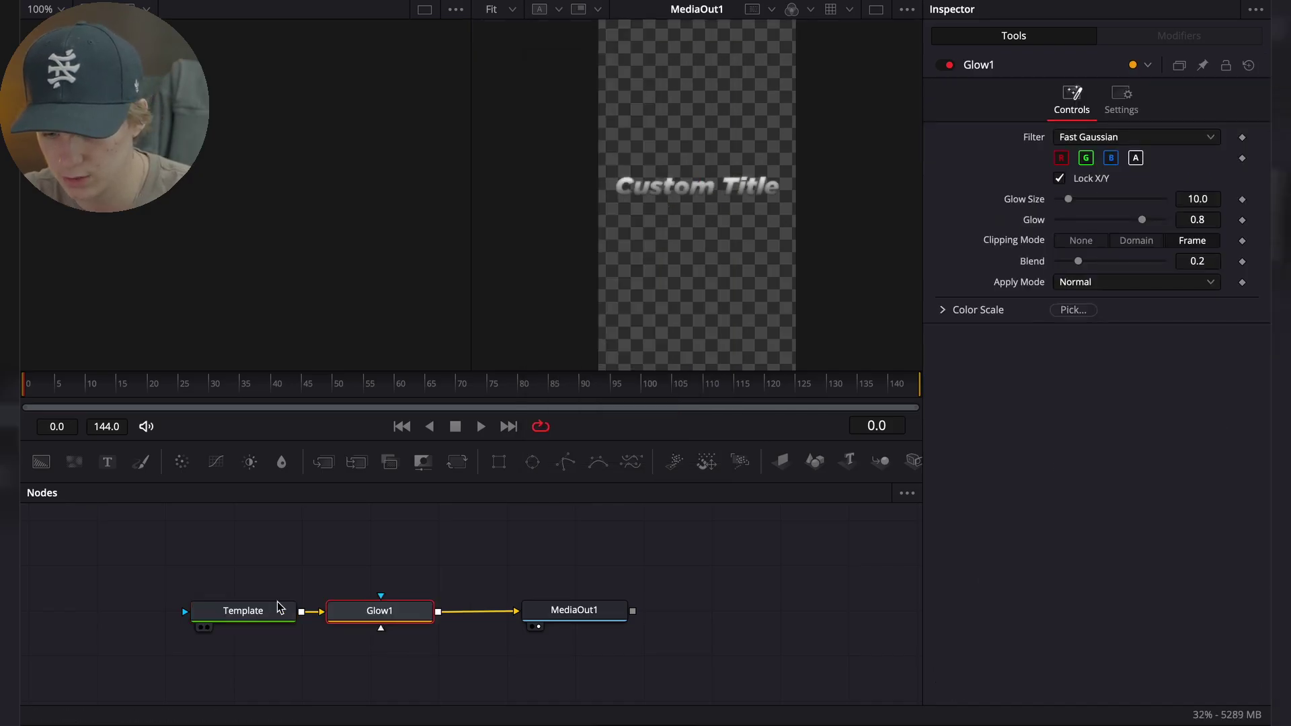
# Increase the title's glow size on the Glow1 node, then inspect the title up close on the Edit page
pyautogui.moveTo(1073, 196); pyautogui.dragTo(1142, 226)
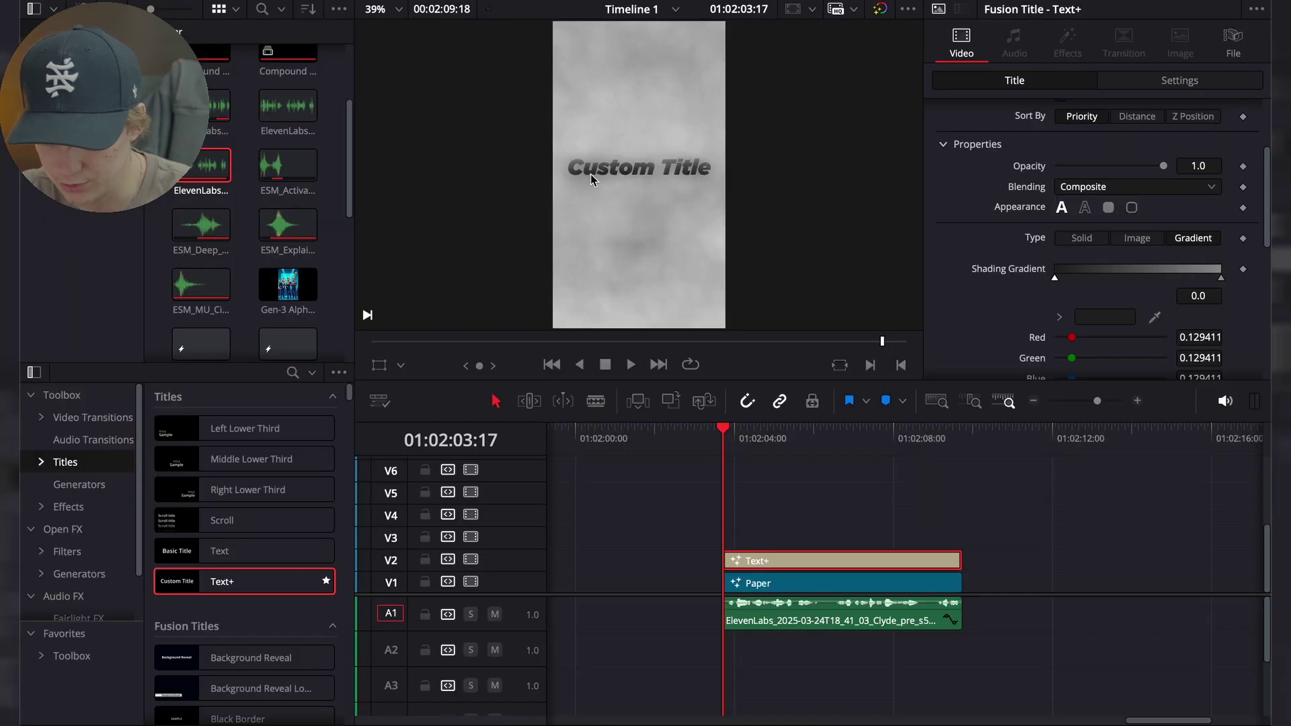
pyautogui.scroll(4, 658, 178)
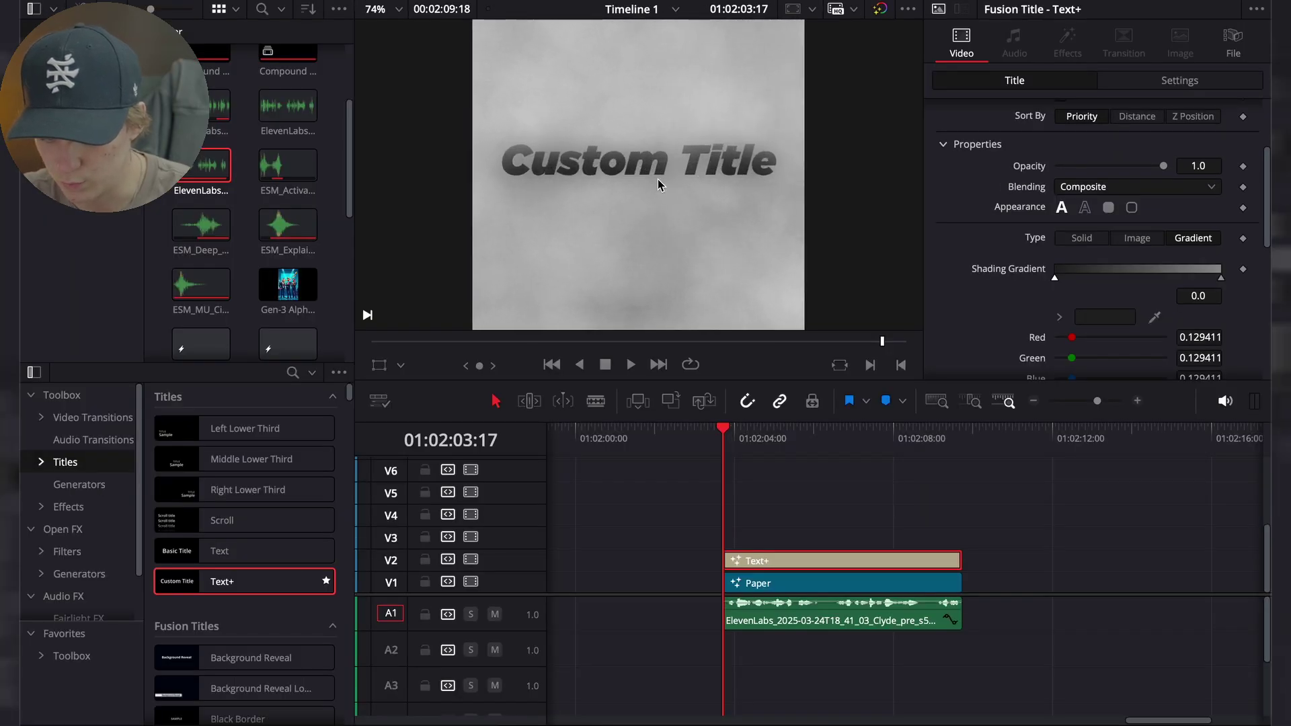
pyautogui.scroll(4, 658, 179)
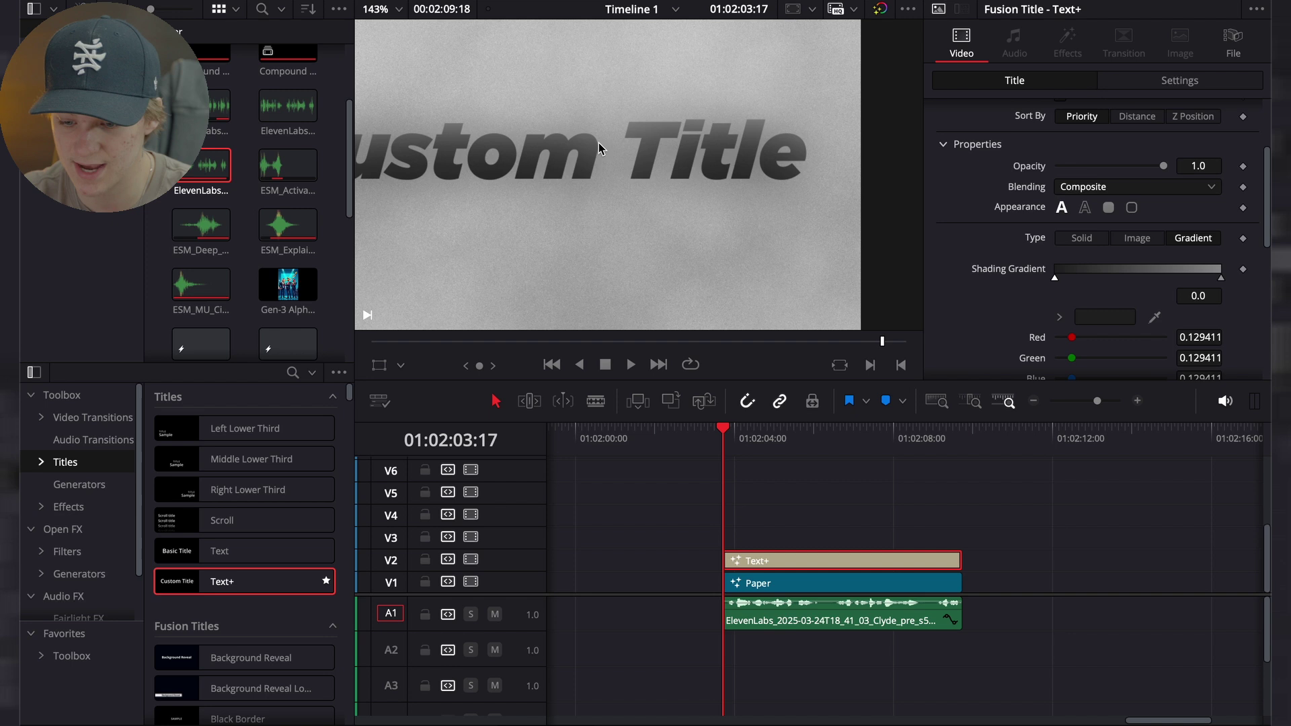
pyautogui.hscroll(-3, 598, 143)
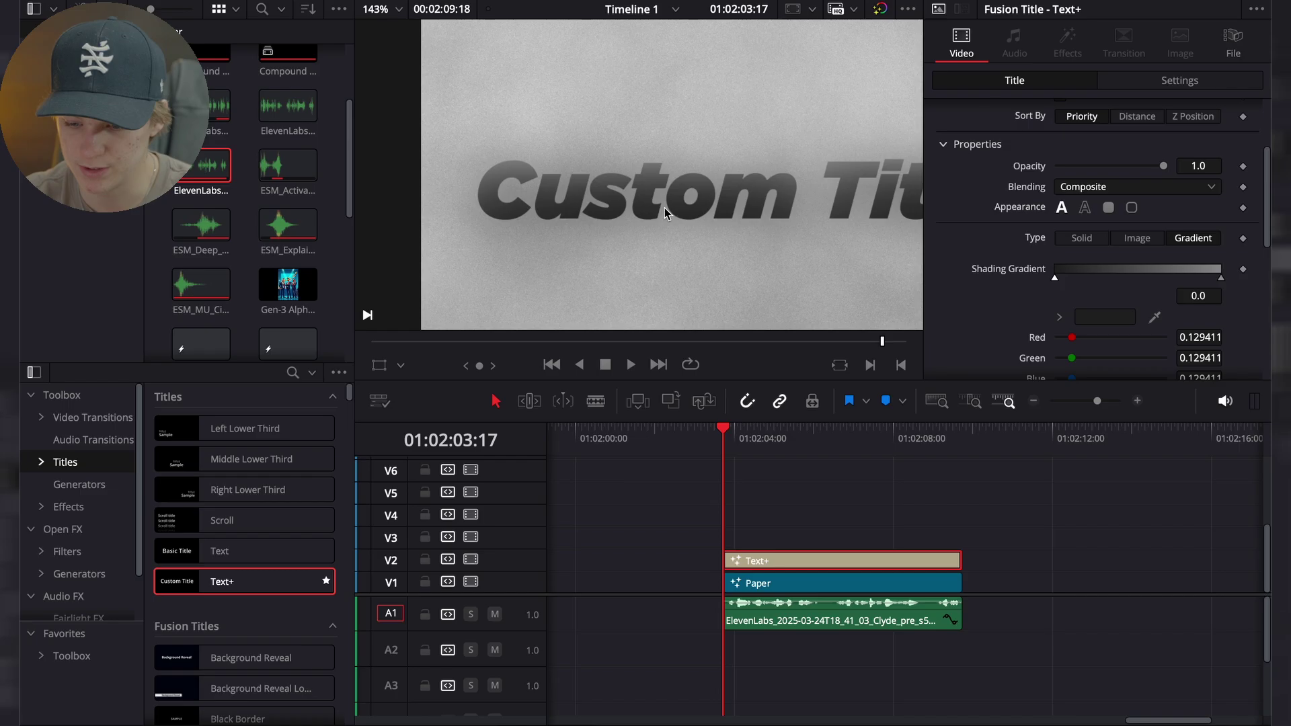
pyautogui.hscroll(3, 846, 222)
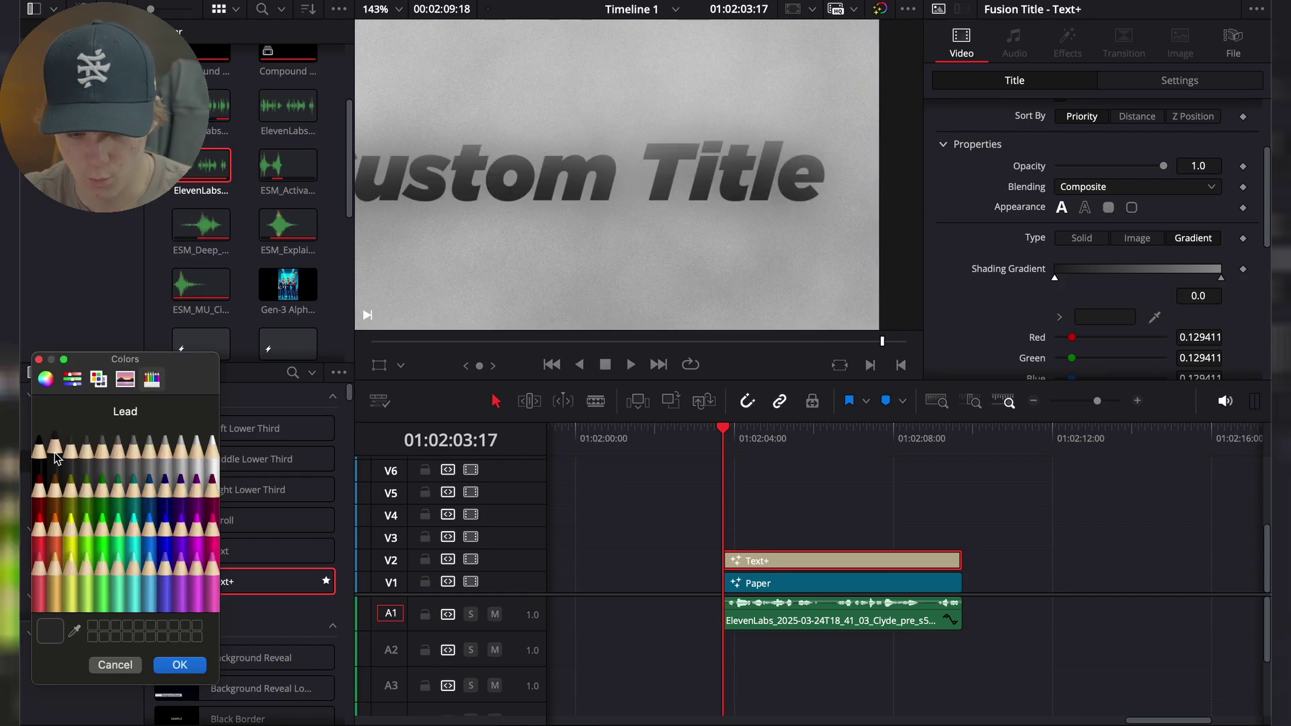
# Set the start color of the title's shading gradient to black and inspect the lettering
pyautogui.click(54, 451)
pyautogui.click(39, 449)
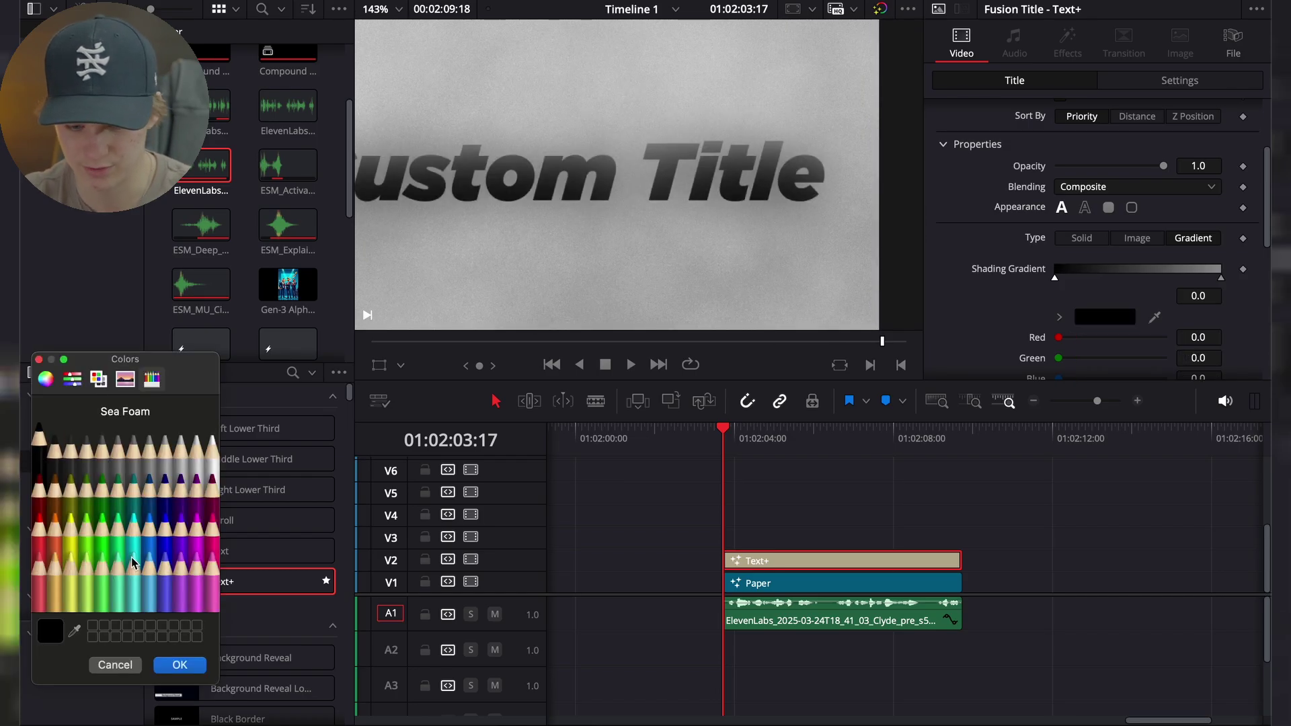
pyautogui.click(179, 664)
pyautogui.hscroll(-3, 668, 168)
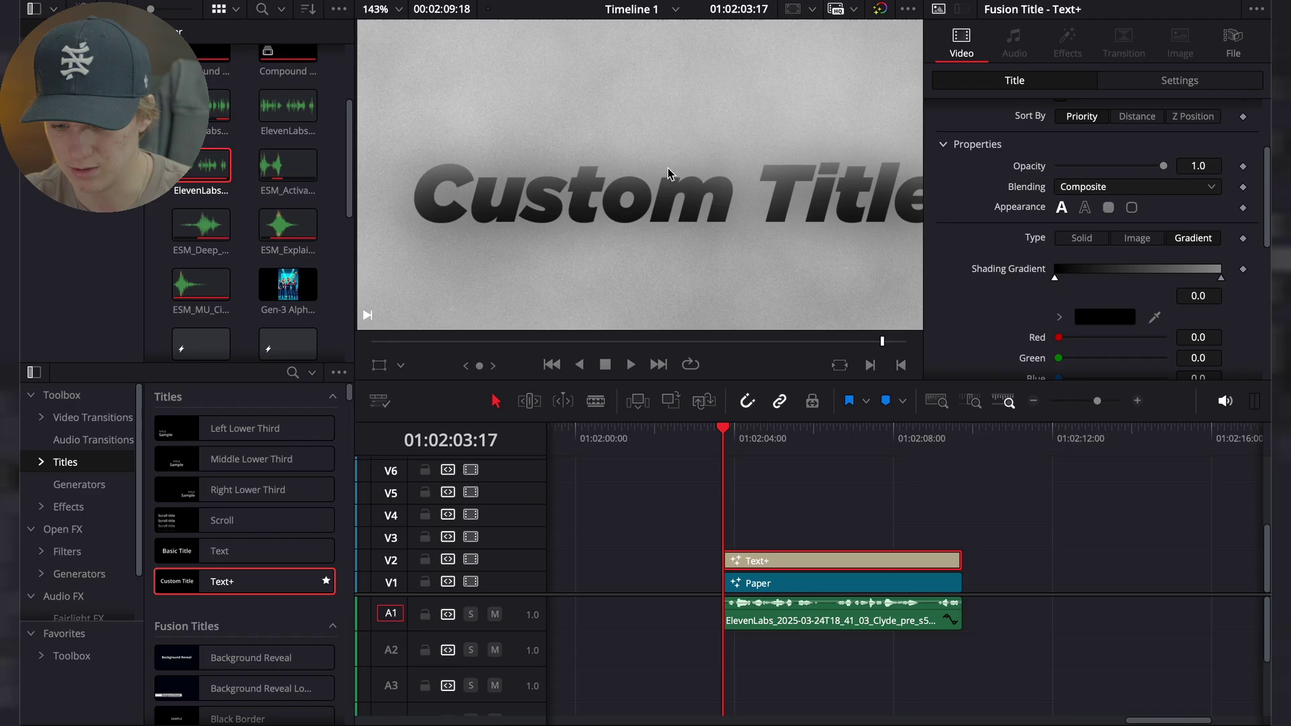
pyautogui.hscroll(3, 564, 195)
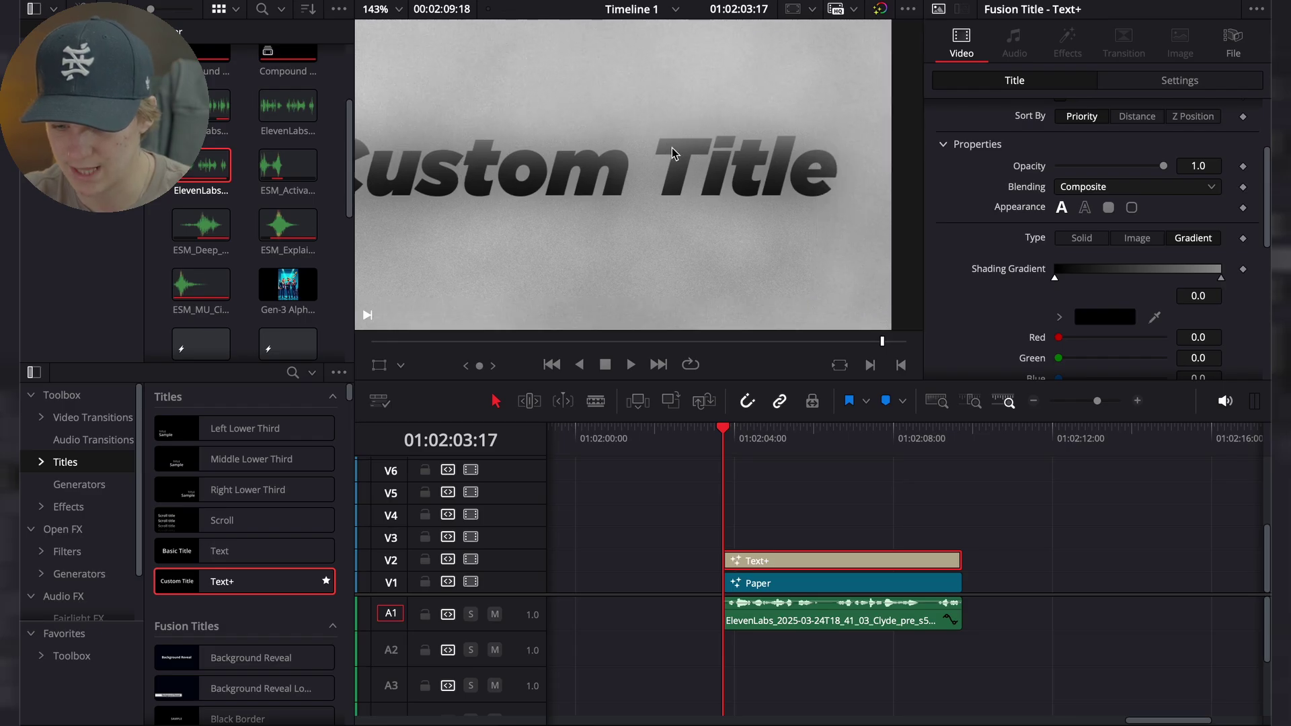
pyautogui.hscroll(-3, 699, 207)
# Add a four-frame fade-in to the Text+ clip on V2, ending at 01:02:03:21
pyautogui.scroll(2, 700, 207)
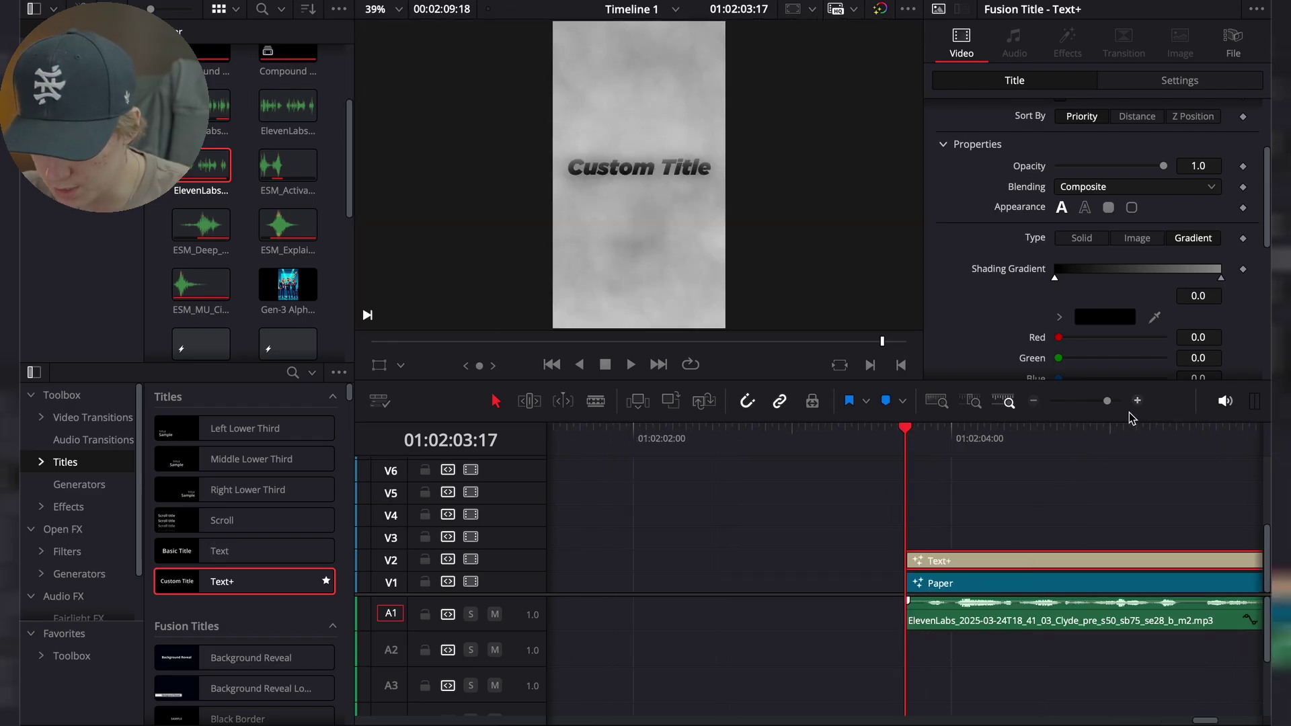
pyautogui.hscroll(2, 905, 571)
pyautogui.scroll(1, 905, 571)
pyautogui.scroll(3, 929, 533)
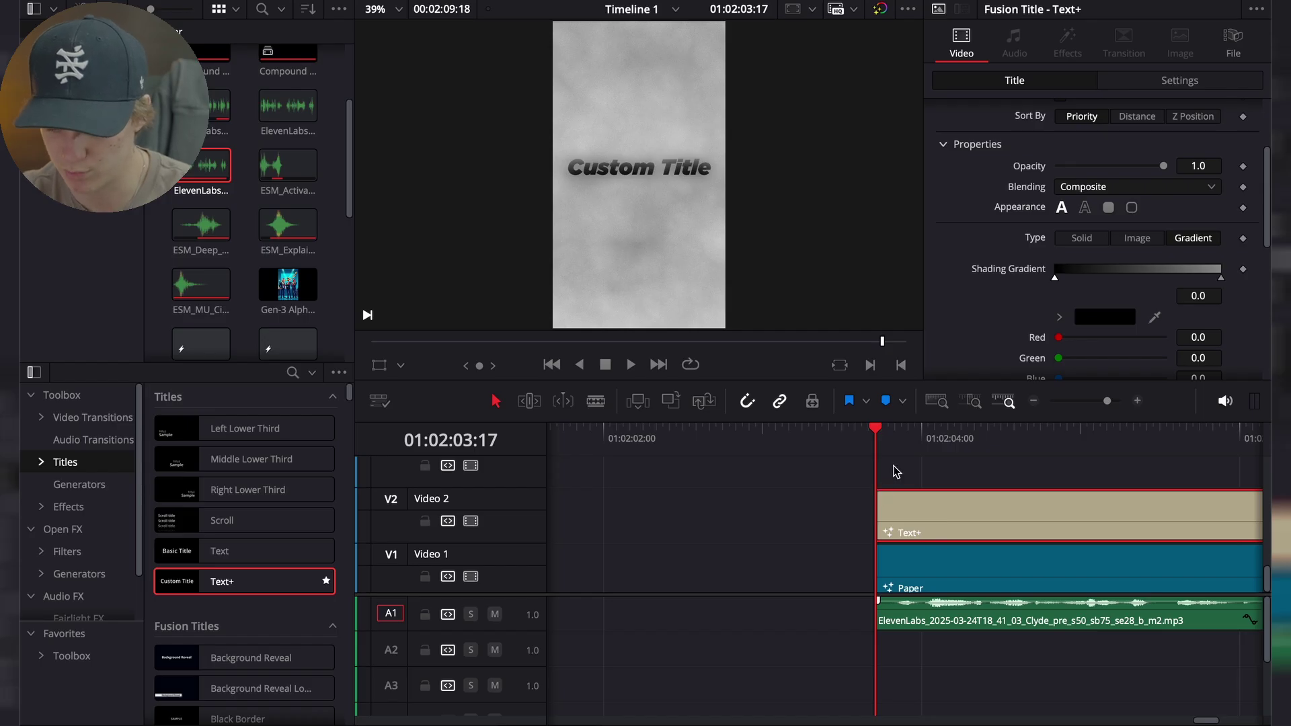
pyautogui.click(882, 433)
pyautogui.press('Right')
pyautogui.press('Right')
pyautogui.press('Right')
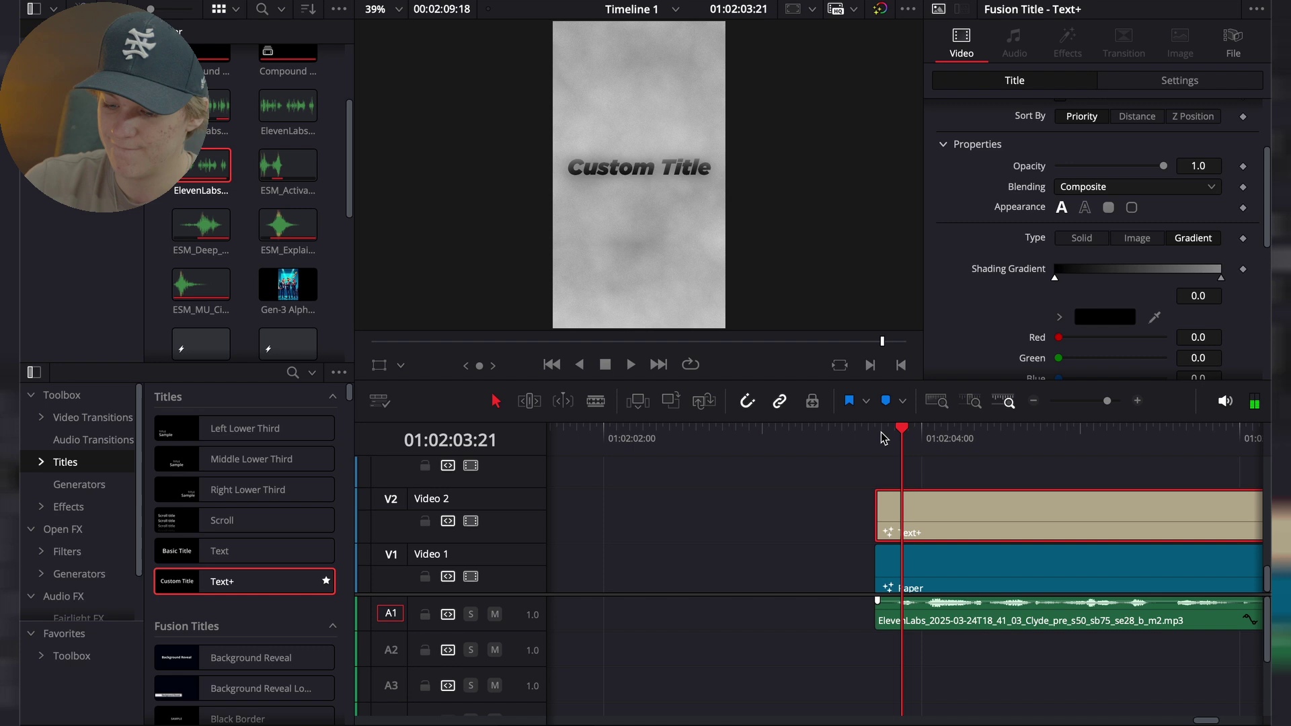
pyautogui.press('Right')
pyautogui.moveTo(878, 491); pyautogui.dragTo(900, 493)
pyautogui.moveTo(867, 436)
pyautogui.mouseDown()
pyautogui.moveTo(915, 440)
pyautogui.moveTo(861, 437)
pyautogui.moveTo(873, 437)
pyautogui.mouseUp()
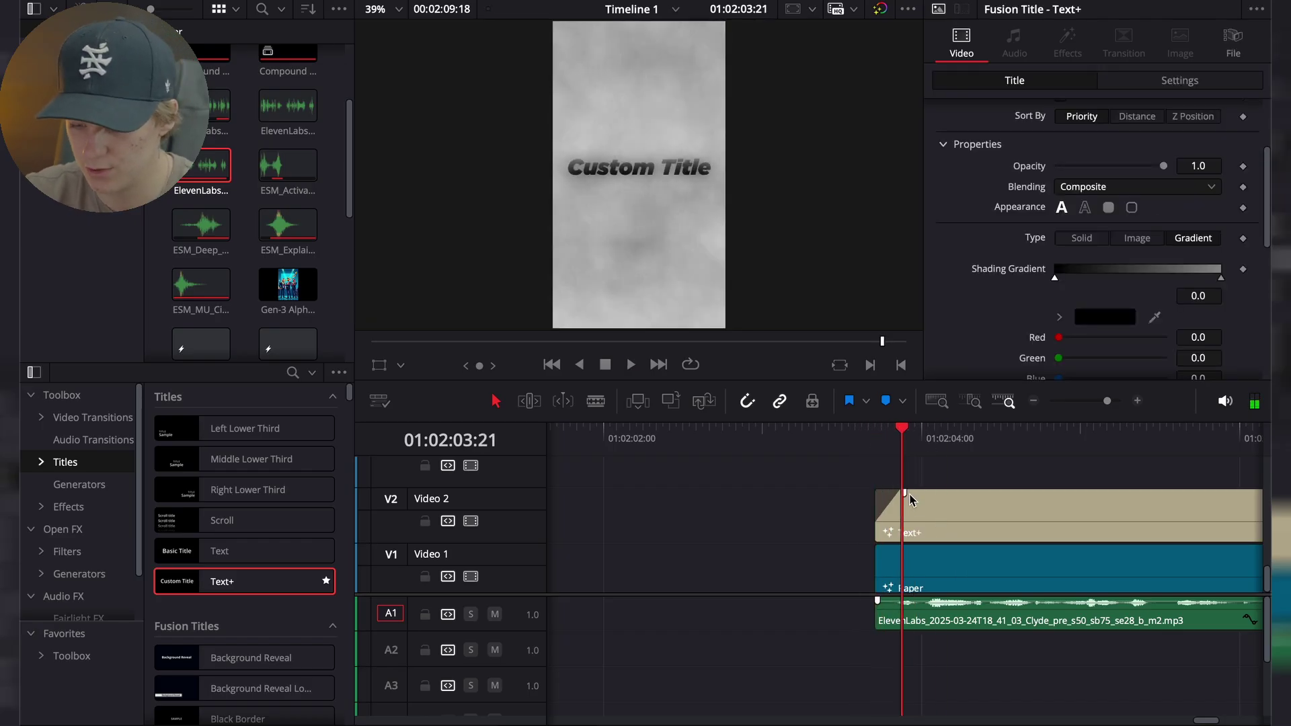
pyautogui.click(929, 514)
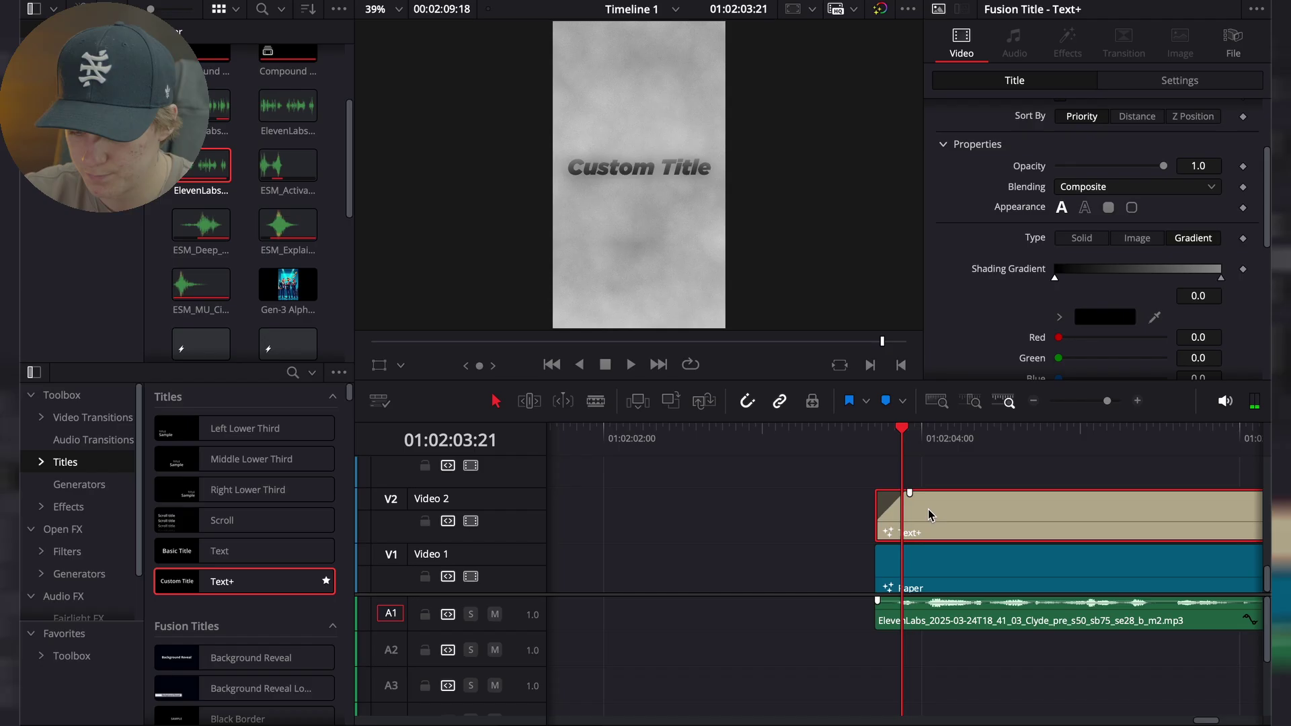
pyautogui.keyDown('shift'); pyautogui.scroll(-3, 929, 515); pyautogui.keyUp('shift')
pyautogui.scroll(-1, 933, 557)
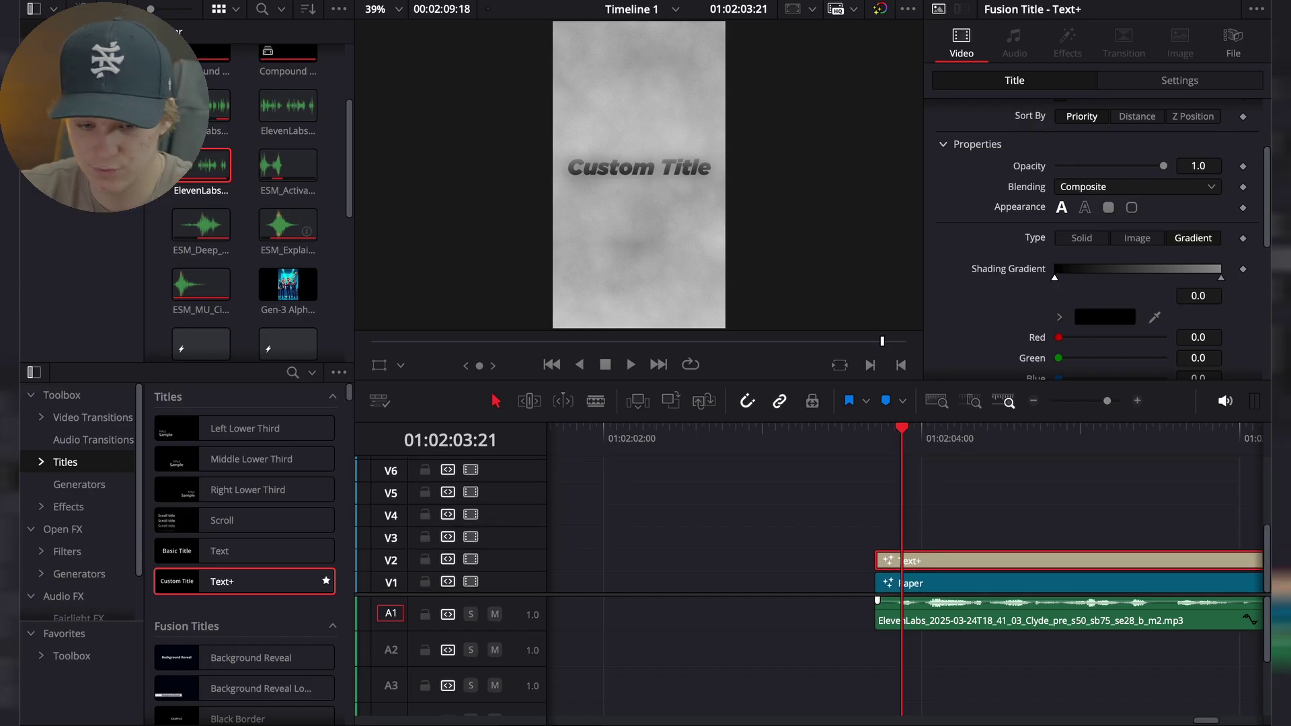
# Open the TEXT power bin in the media pool and look over its saved title presets
pyautogui.click(338, 8)
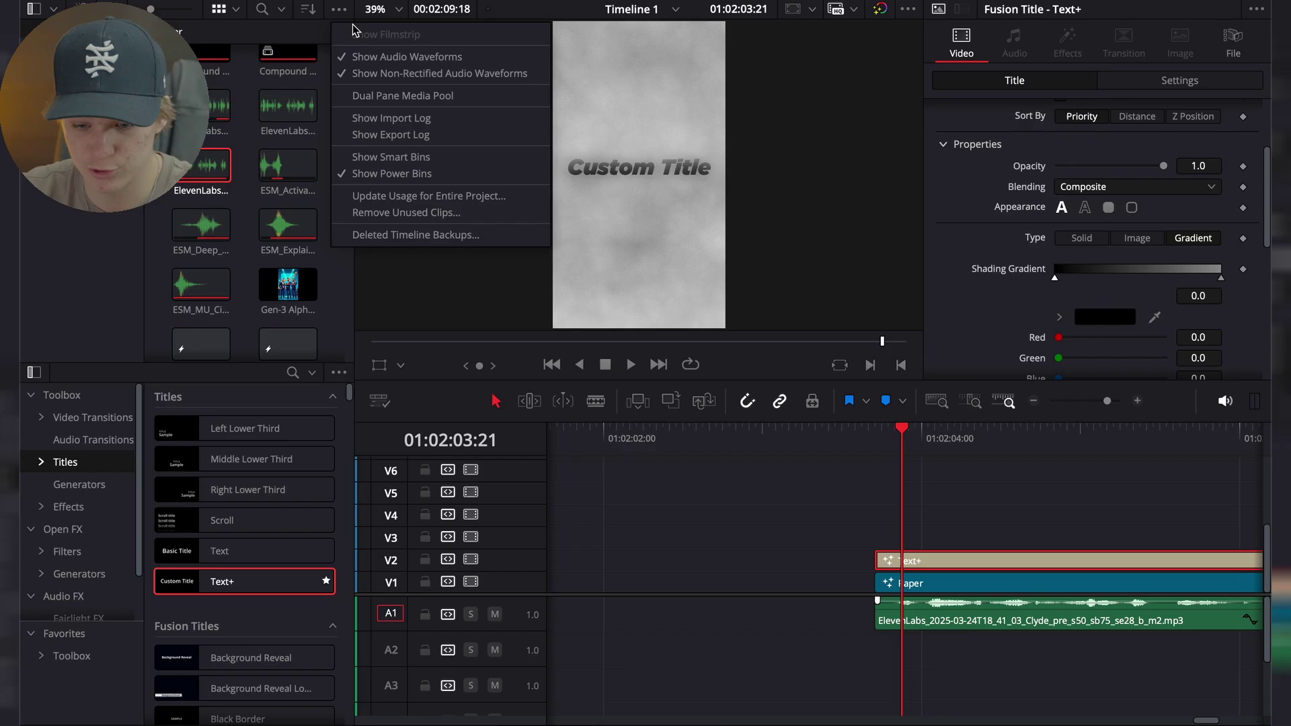
pyautogui.click(382, 174)
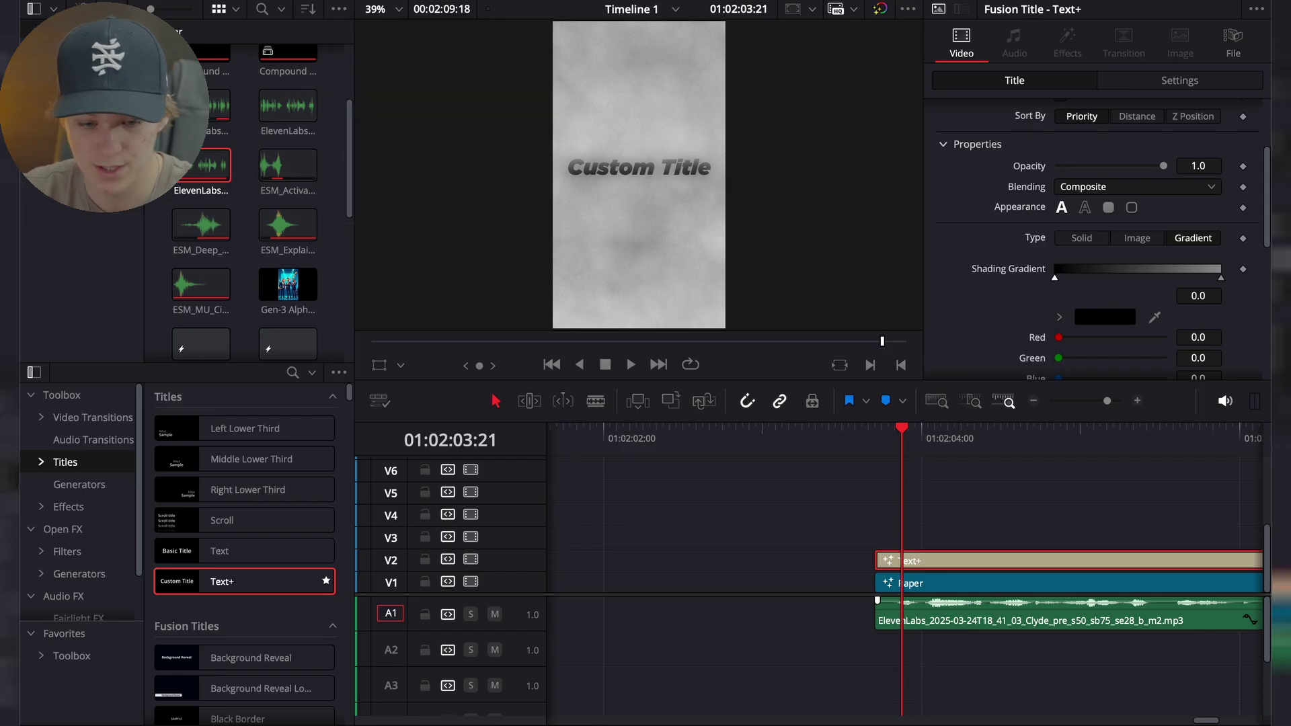
pyautogui.click(78, 227)
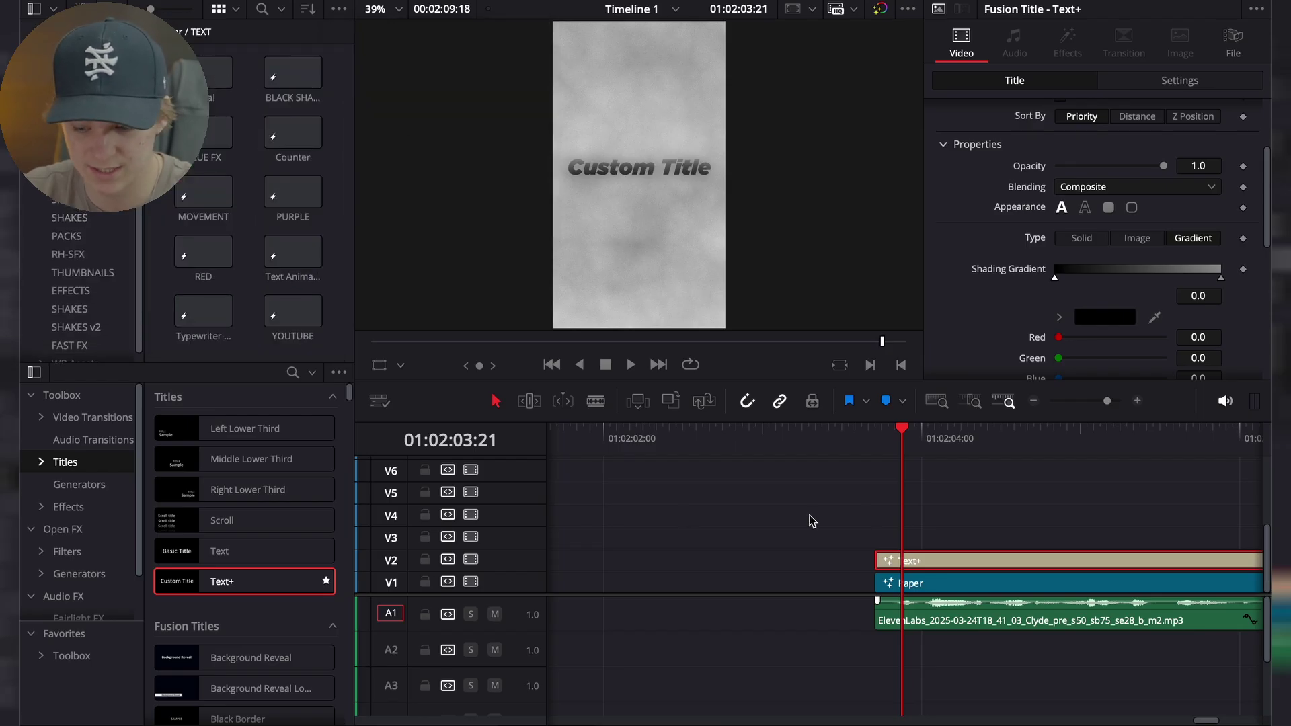
pyautogui.click(277, 74)
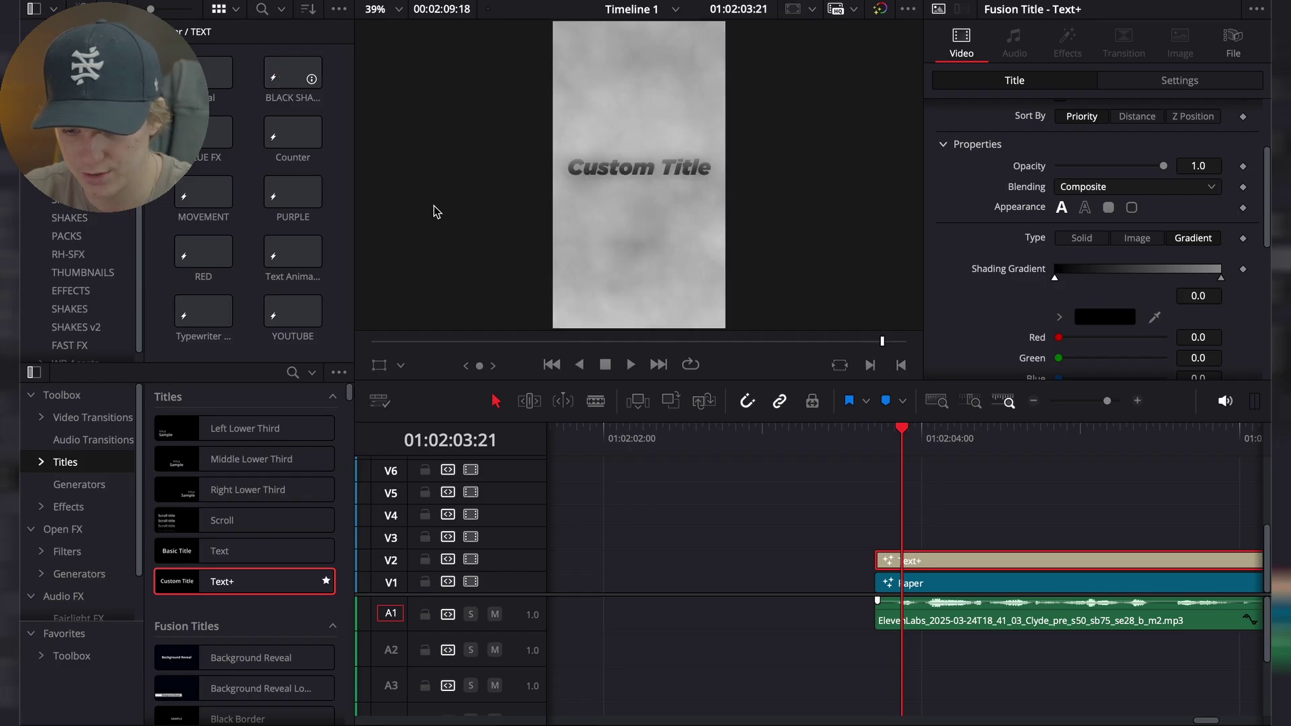
# Set the Glow Size of the title's Glow1 node to 68.5 in Fusion and return to the Edit page
pyautogui.hotkey('shift', '5')
pyautogui.moveTo(1129, 200); pyautogui.dragTo(1133, 207)
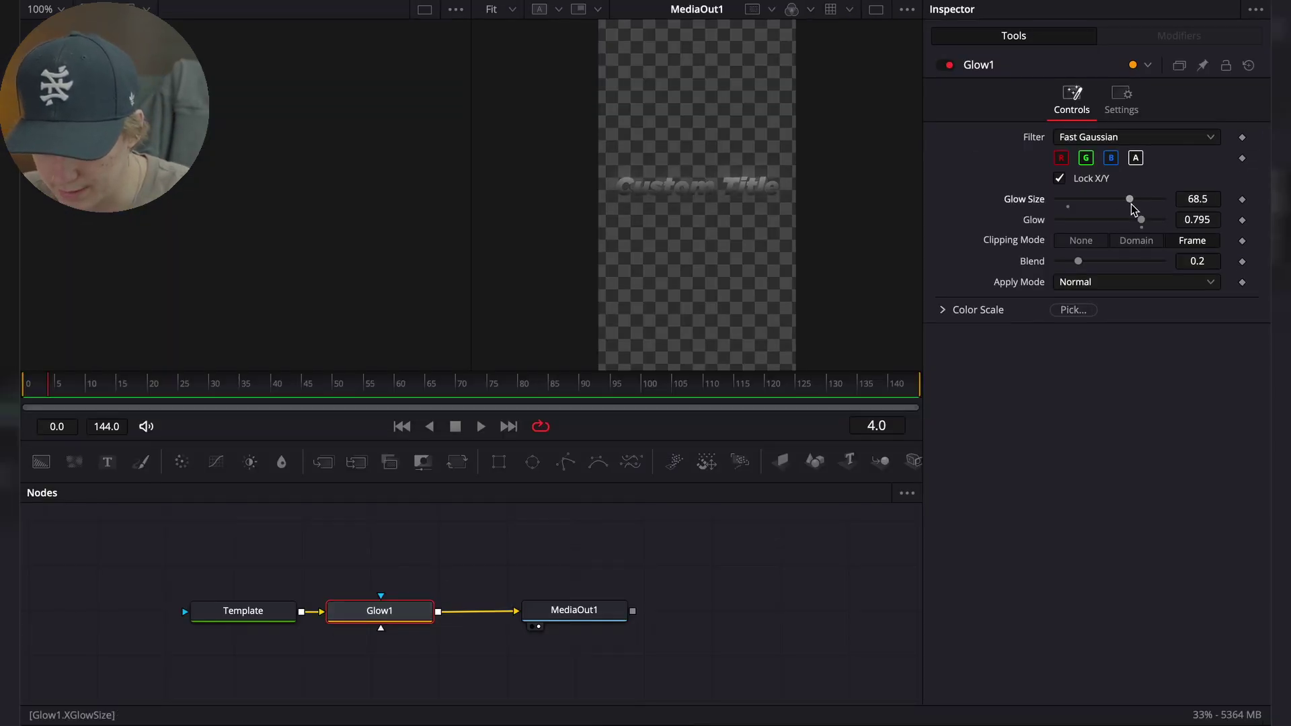
pyautogui.hotkey('shift', '4')
# Shorten the Text+ title clip to about 30 frames by deleting its remaining part, and return to the clip's start
pyautogui.press('Delete')
pyautogui.click(862, 437)
pyautogui.scroll(2, 1072, 499)
# Replace the Text+ title's text with "YOUR" and play it back
pyautogui.click(968, 557)
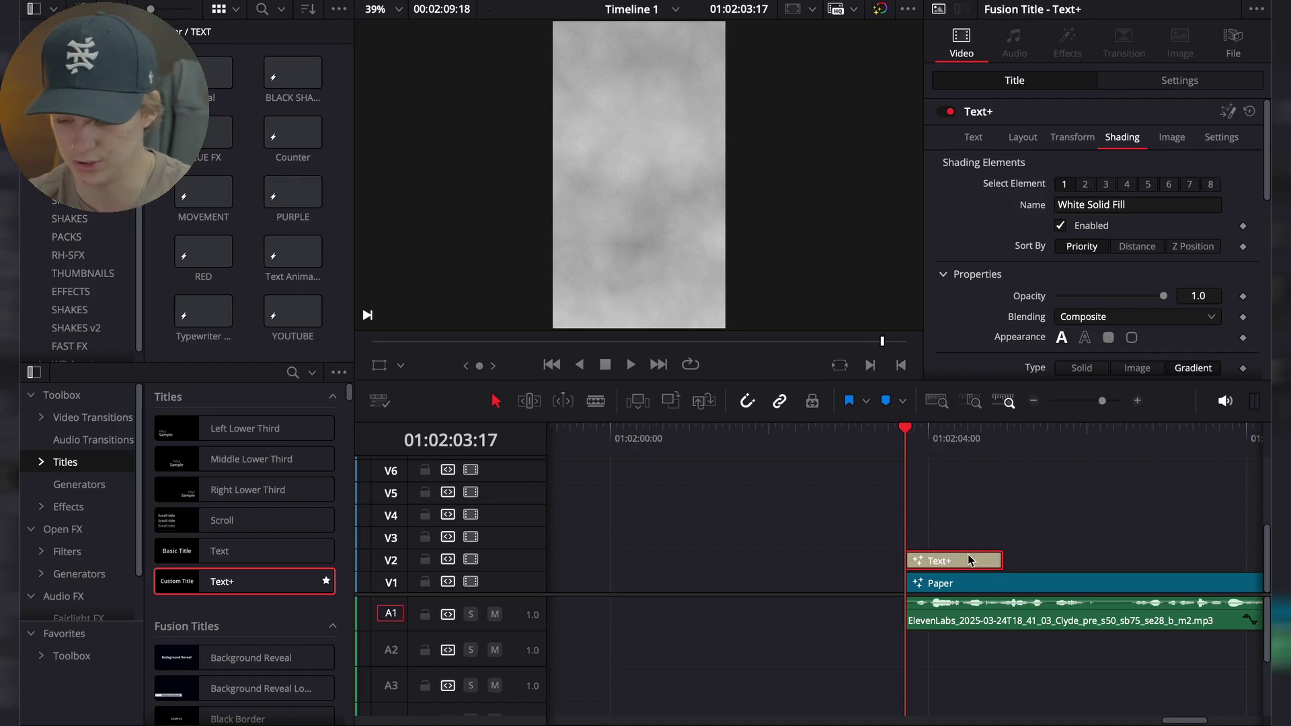
pyautogui.click(973, 136)
pyautogui.click(1021, 222)
pyautogui.hotkey('ctrl', 'a')
pyautogui.write('Y')
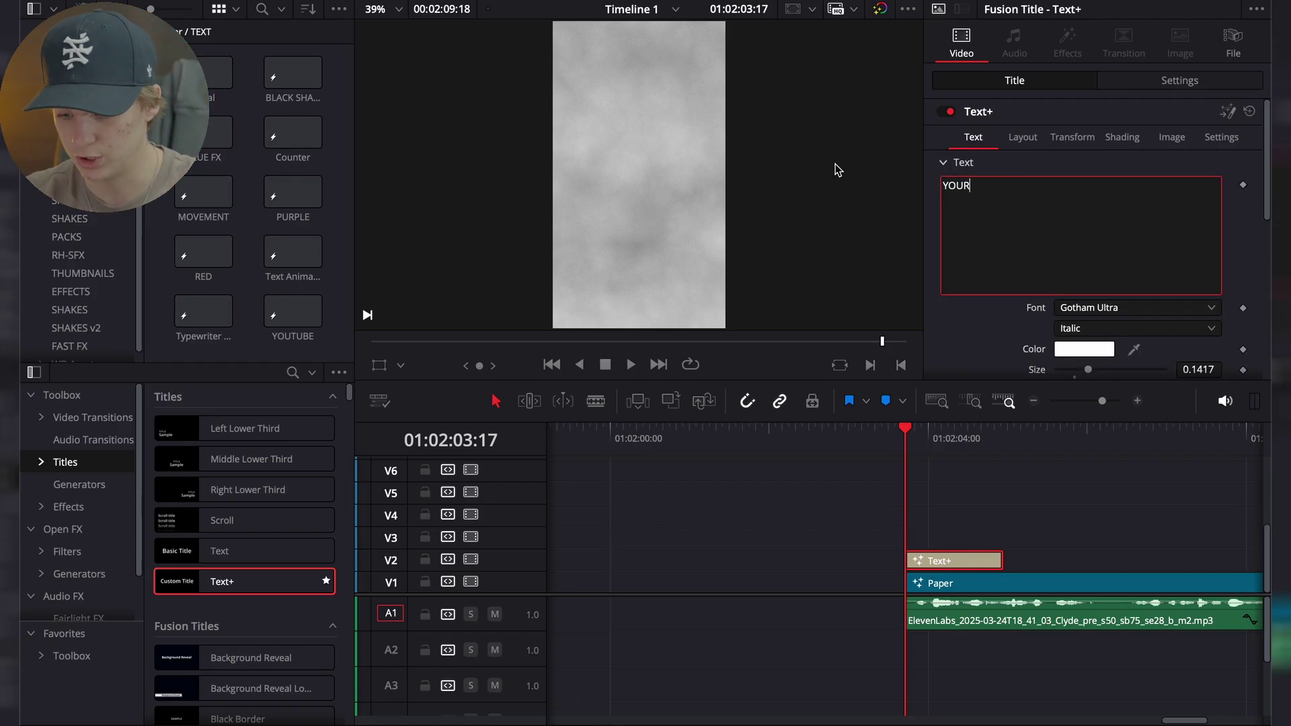
pyautogui.click(962, 561)
pyautogui.press('space')
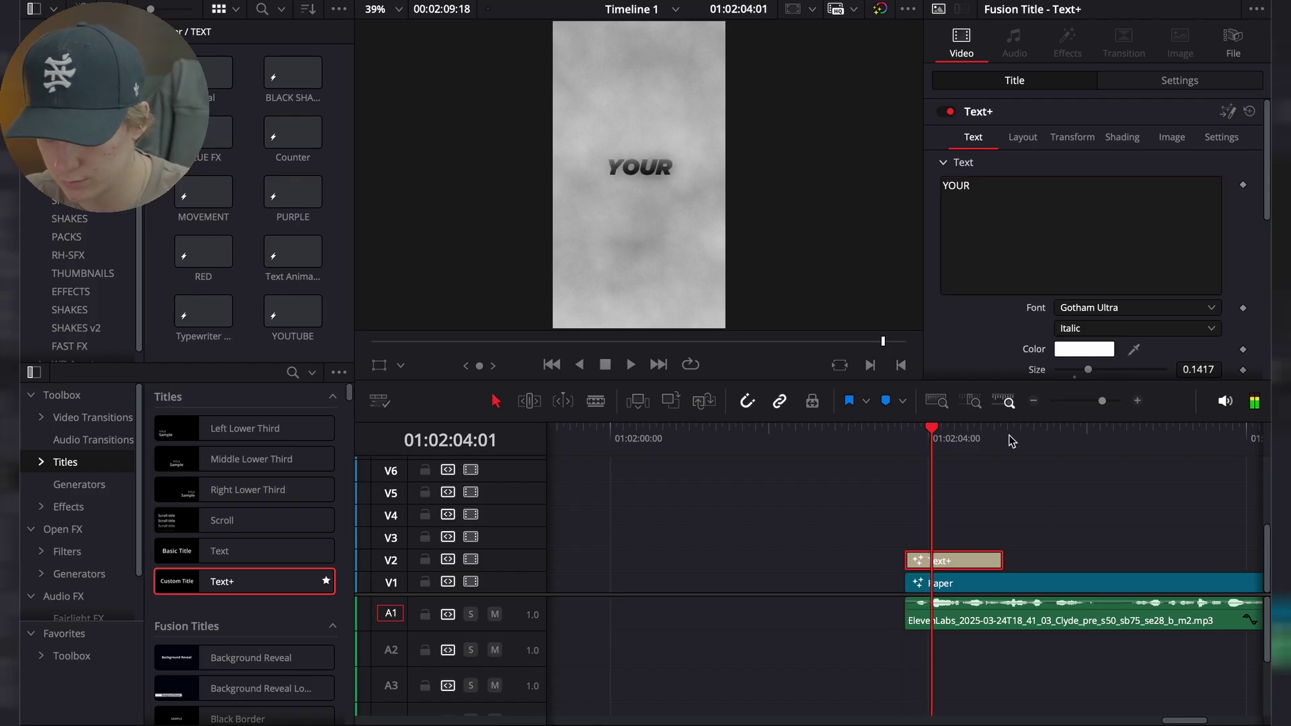
# Move the YOUR title slightly upward, enlarge its text, and play the opening back from the clip's start
pyautogui.click(1023, 137)
pyautogui.moveTo(1178, 202); pyautogui.dragTo(1178, 201)
pyautogui.click(972, 137)
pyautogui.moveTo(1093, 369); pyautogui.dragTo(1096, 374)
pyautogui.click(907, 444)
pyautogui.press('space')
pyautogui.press('space')
pyautogui.click(906, 444)
pyautogui.press('space')
pyautogui.press('space')
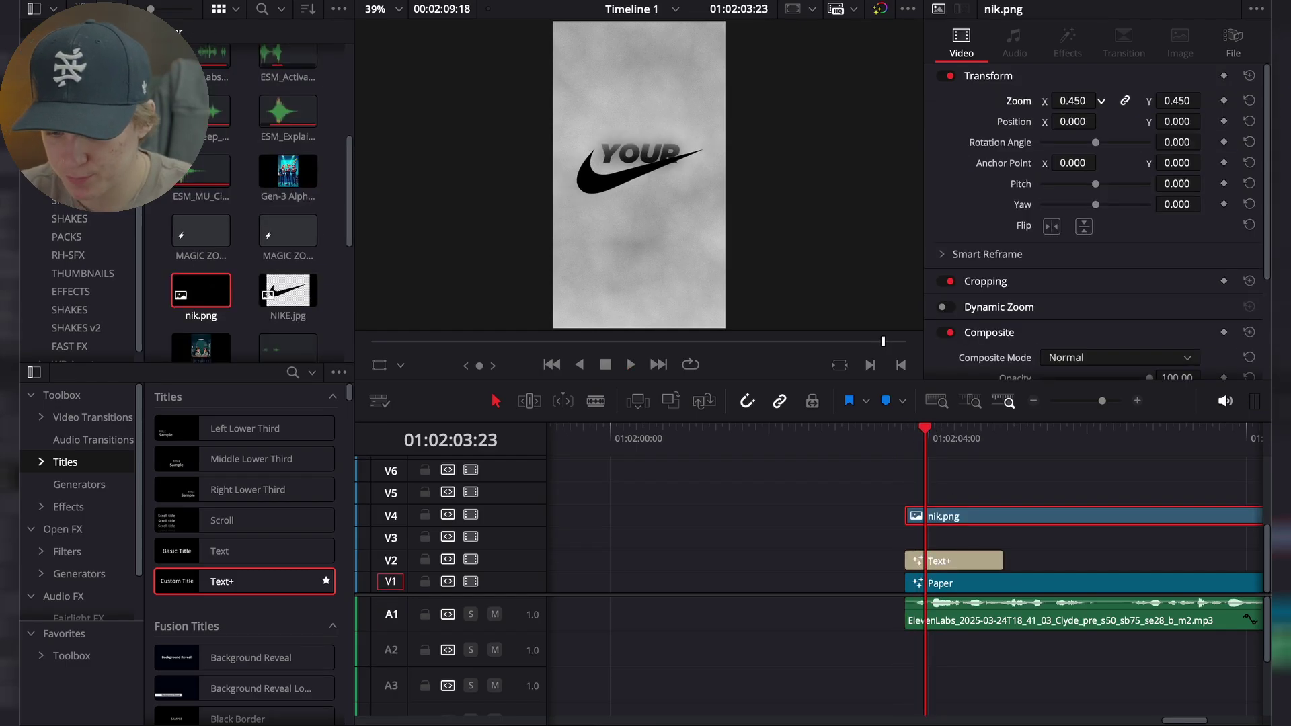
# Position the nik.png logo beneath the YOUR title at X 4 and Y -148
pyautogui.moveTo(1156, 125); pyautogui.dragTo(1079, 122)
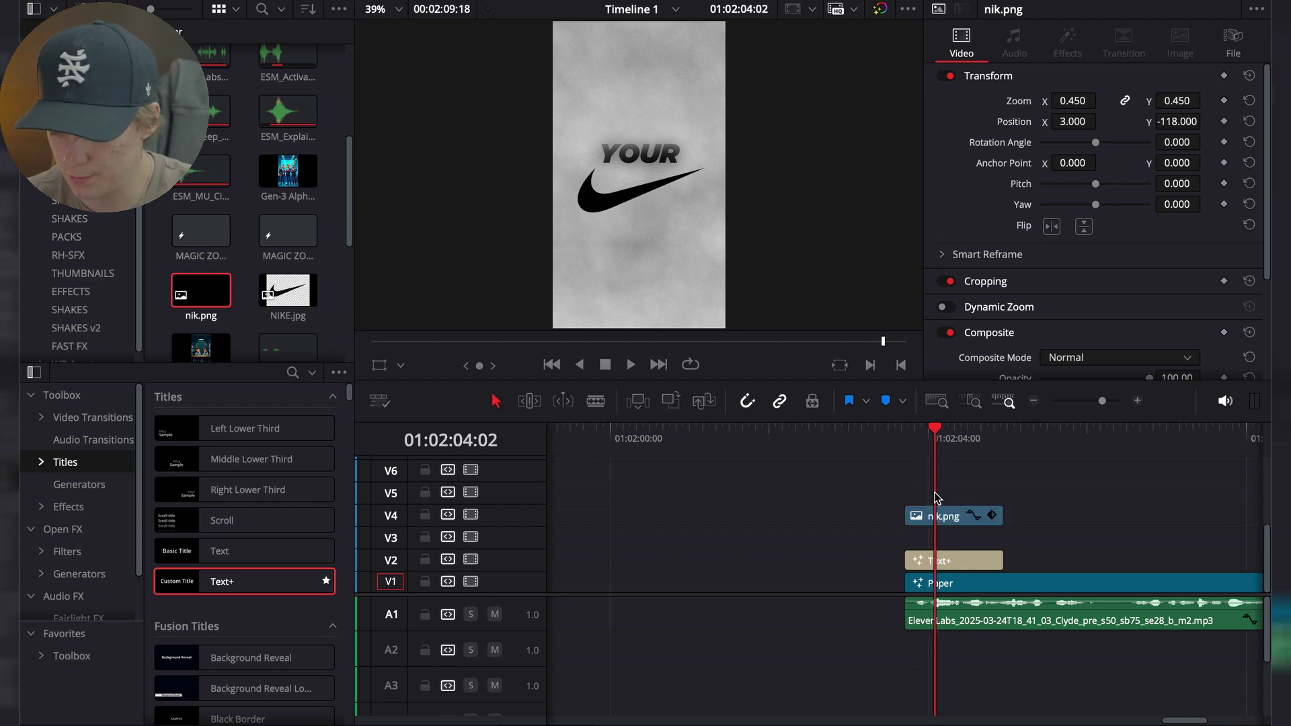
pyautogui.click(934, 518)
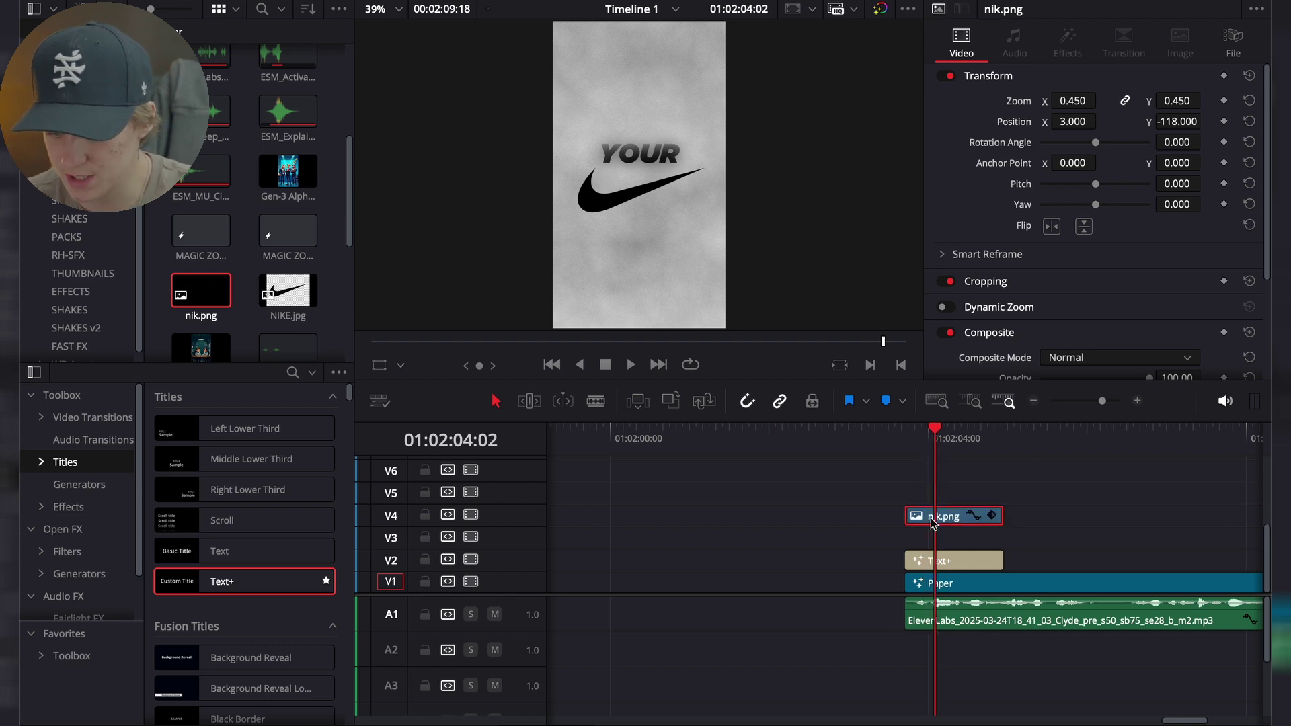
pyautogui.moveTo(1194, 121); pyautogui.dragTo(1196, 122)
# Turn the nik.png clip on V4 into a new compound clip
pyautogui.rightClick(974, 519)
pyautogui.click(982, 34)
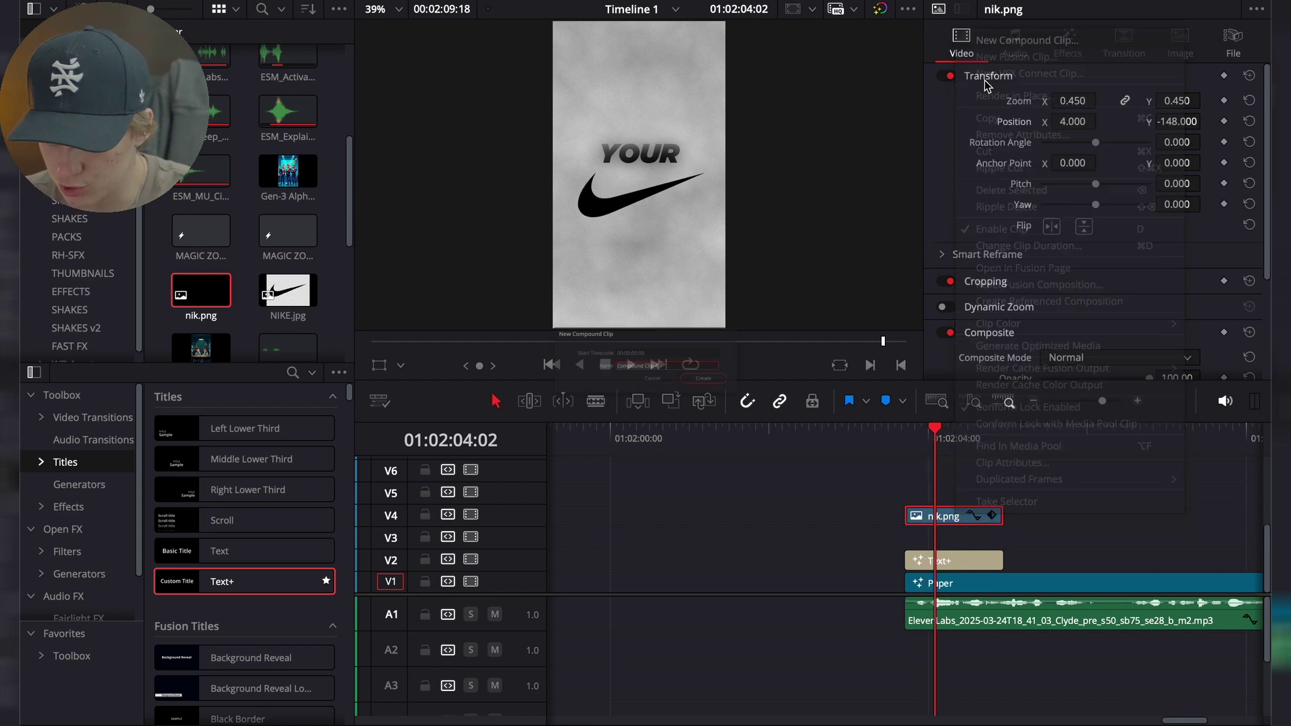
pyautogui.click(834, 397)
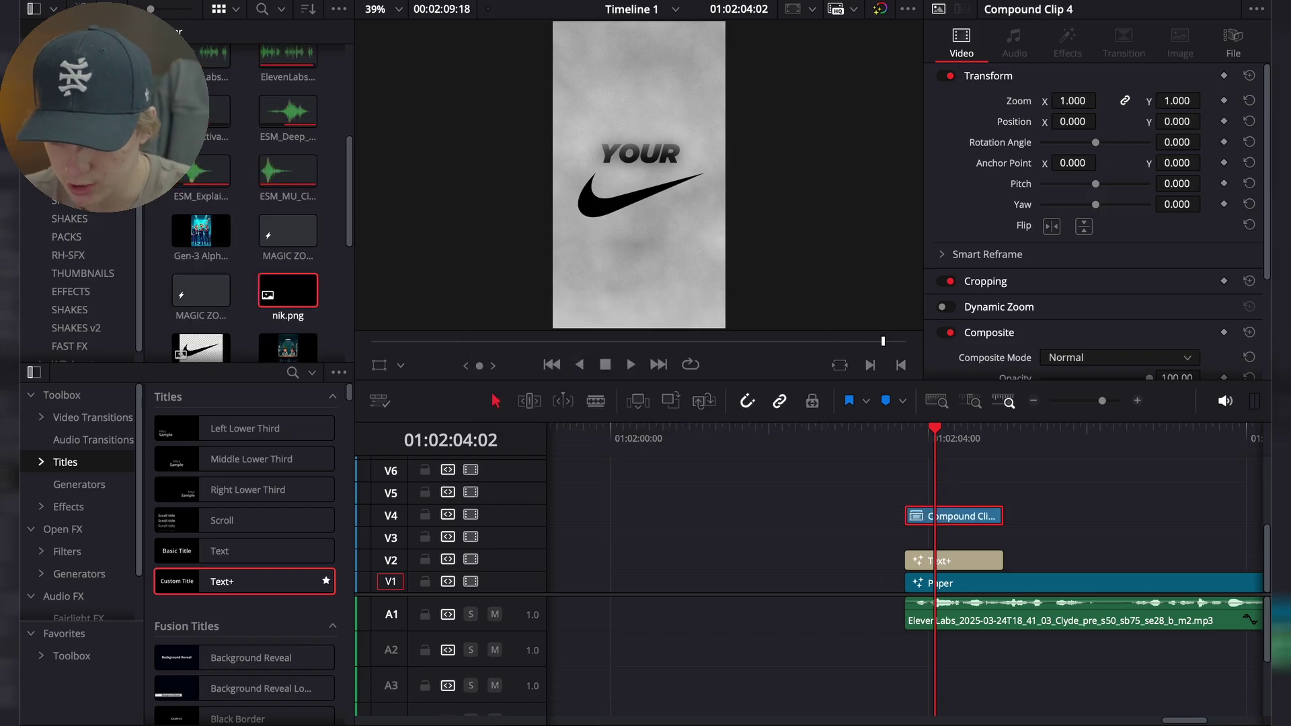
# Add a Glow node between MediaIn1 and MediaOut1 for the logo's compound clip, with Glow Size 54.3 and Glow 0.835
pyautogui.hotkey('shift', '5')
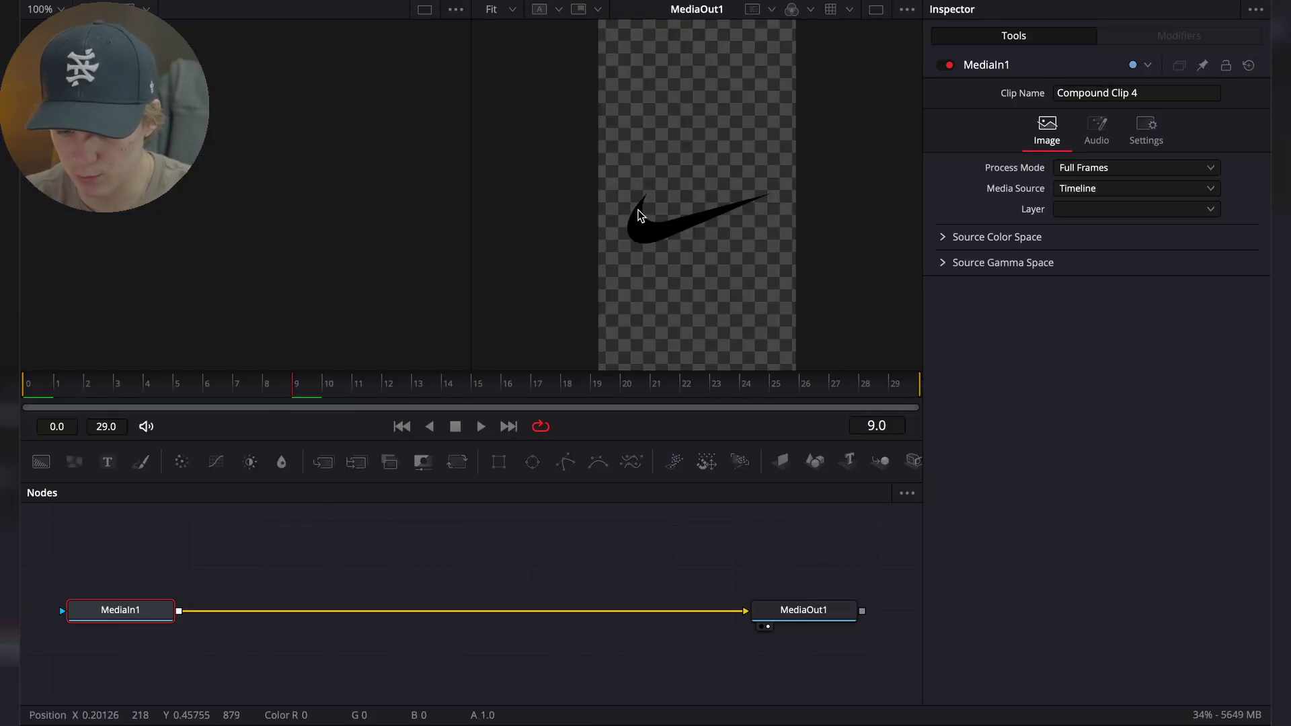
pyautogui.hotkey('shift', 'space')
pyautogui.write('glow')
pyautogui.press('Return')
pyautogui.moveTo(1069, 199); pyautogui.dragTo(1154, 226)
pyautogui.moveTo(1085, 199); pyautogui.dragTo(1149, 224)
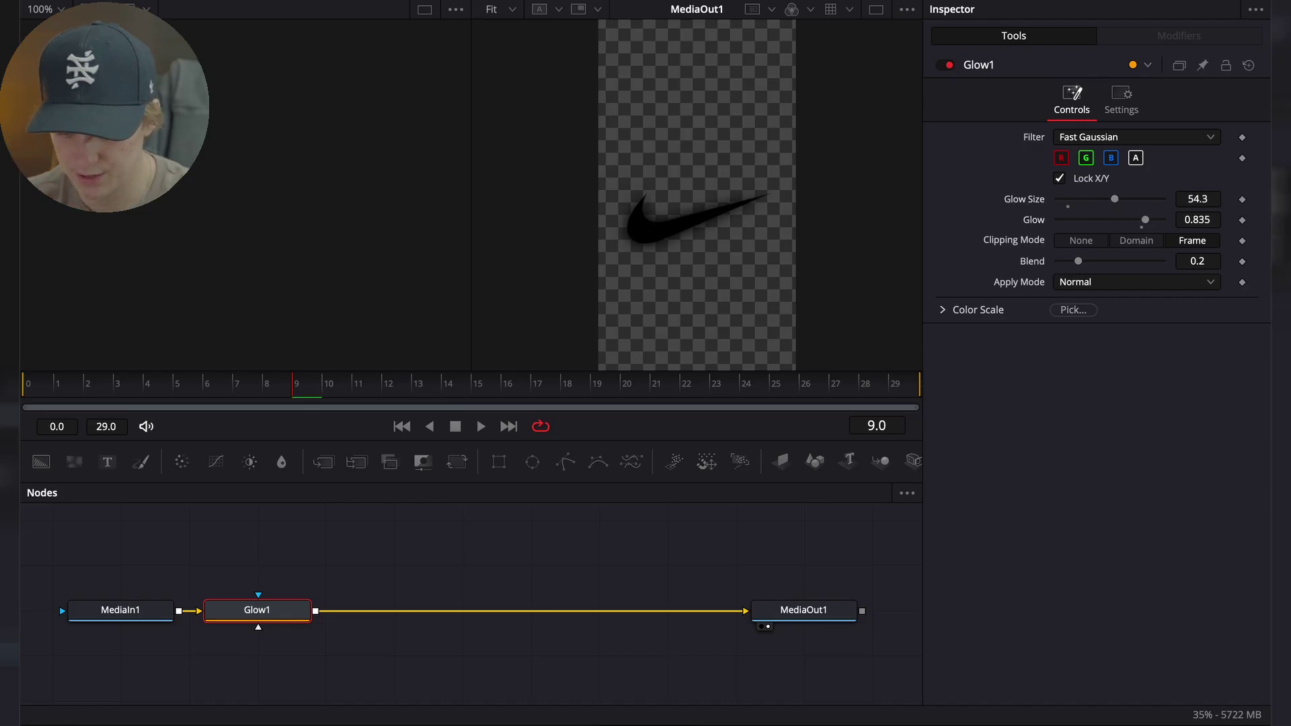
pyautogui.hotkey('shift', '4')
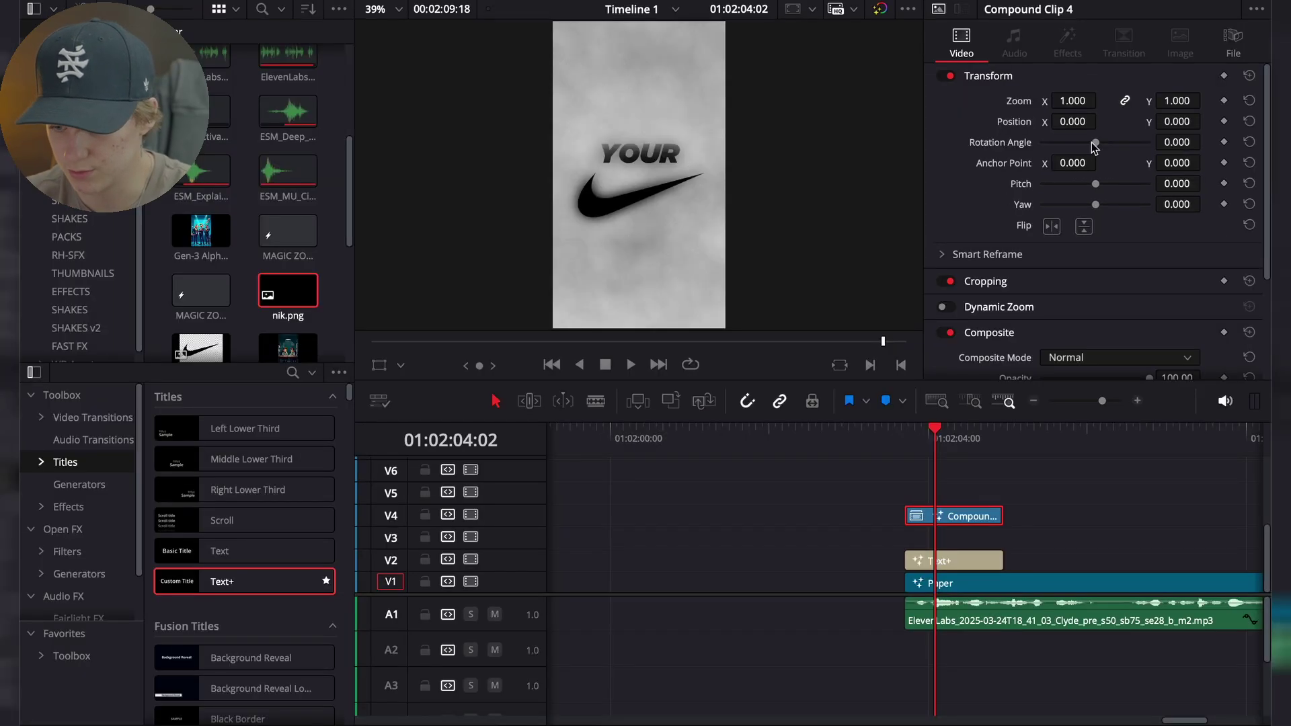
# Set the logo compound clip's X position to 6 and move the clip to V3, starting at 01:02:04:00
pyautogui.moveTo(1072, 122); pyautogui.dragTo(1076, 122)
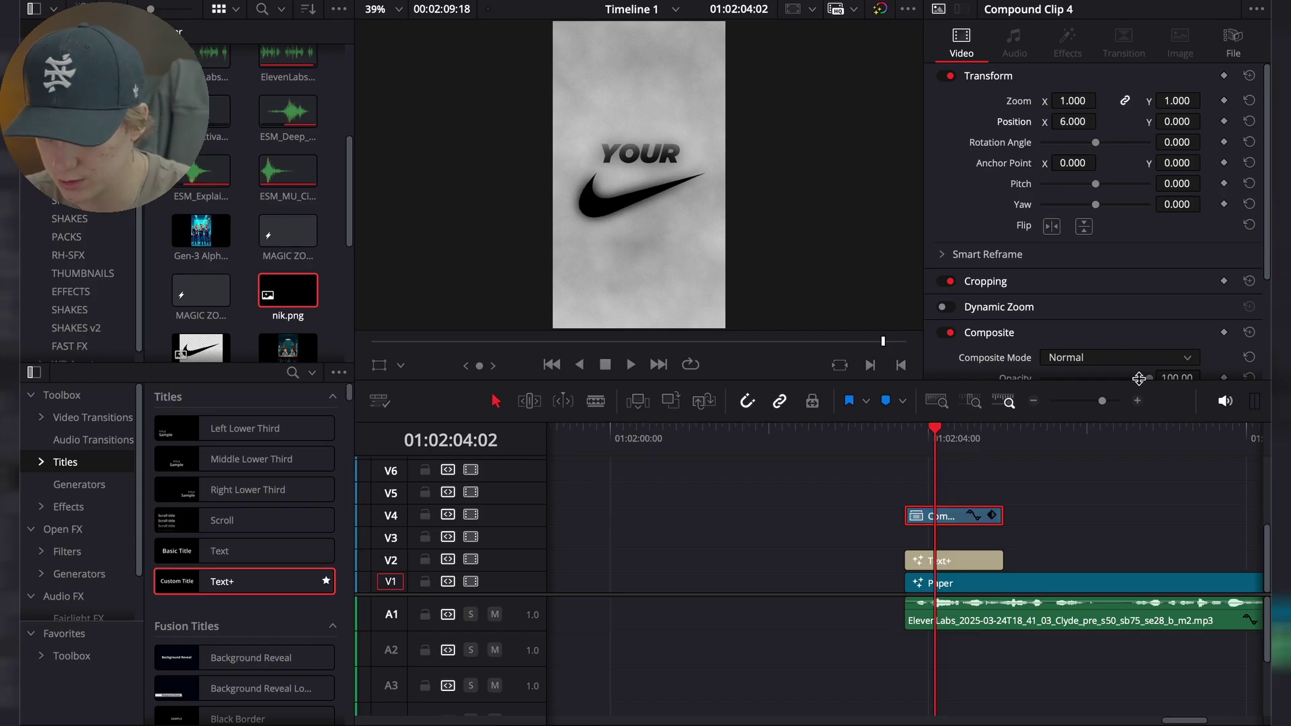
pyautogui.click(1137, 401)
pyautogui.moveTo(972, 511); pyautogui.dragTo(1098, 517)
pyautogui.click(845, 440)
pyautogui.press('space')
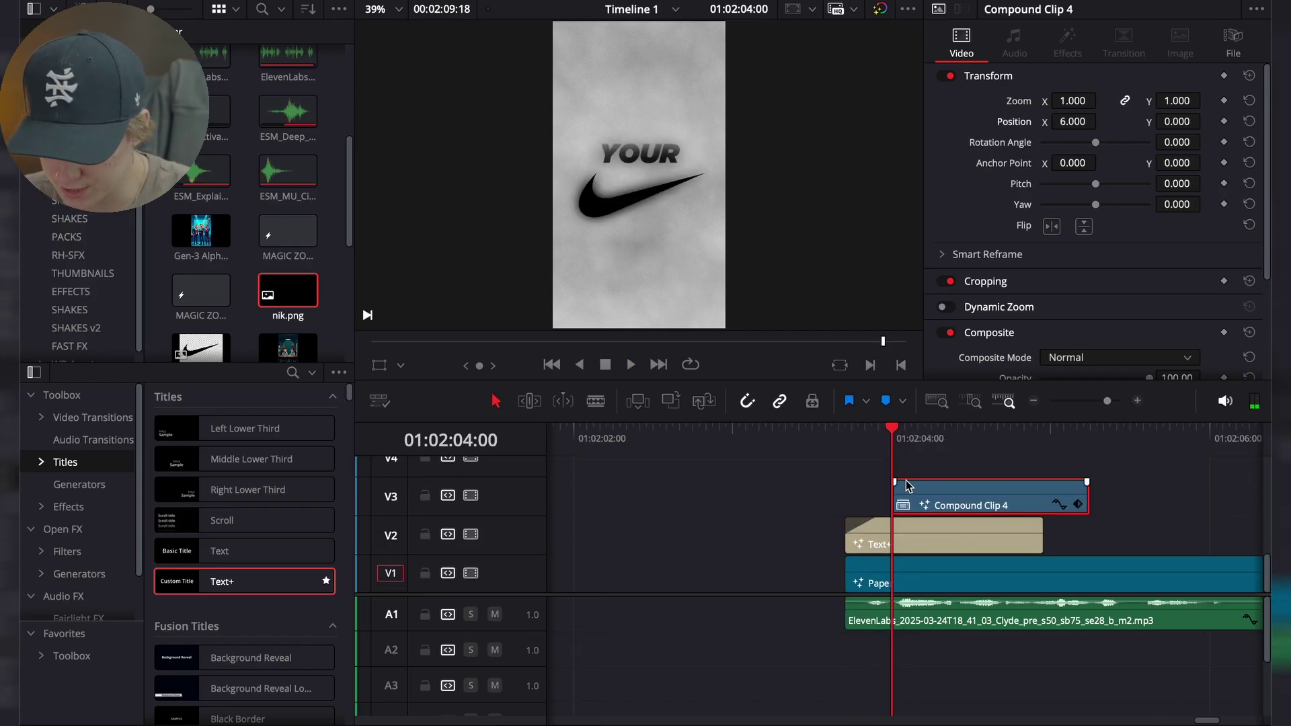
# Add a short fade-in to the logo compound clip on V3 and play the sequence from the title's start
pyautogui.moveTo(942, 513); pyautogui.dragTo(924, 480)
pyautogui.scroll(-3, 923, 481)
pyautogui.click(845, 441)
pyautogui.press('space')
pyautogui.press('space')
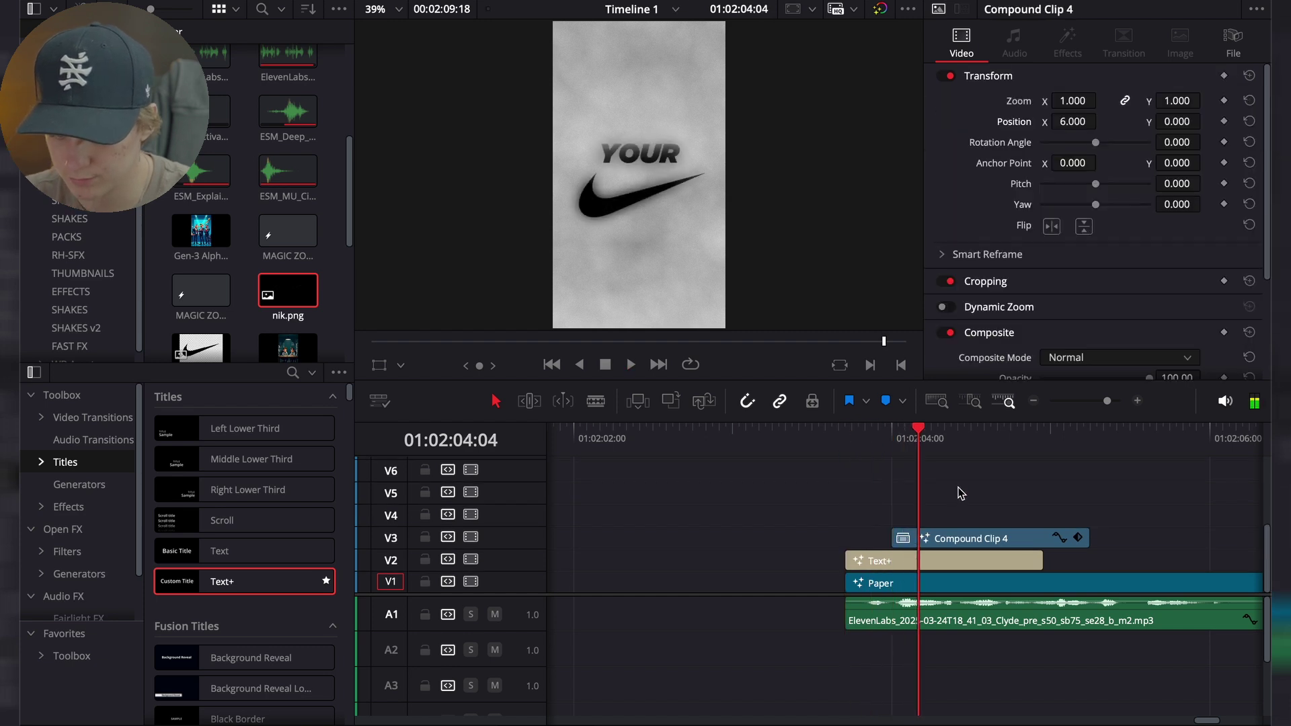
# Trim the end of the logo compound clip on V3 to match the end of the Text+ title
pyautogui.press('Up')
pyautogui.click(941, 540)
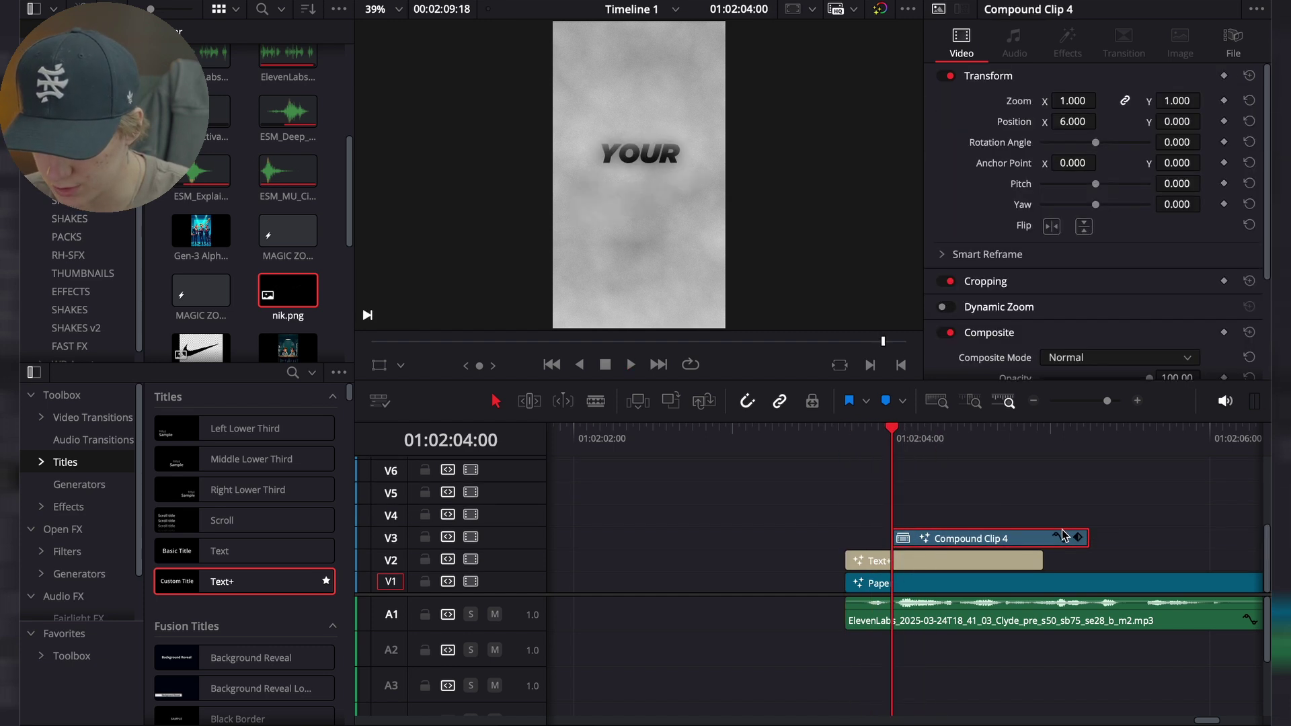
pyautogui.moveTo(1087, 531); pyautogui.dragTo(1042, 533)
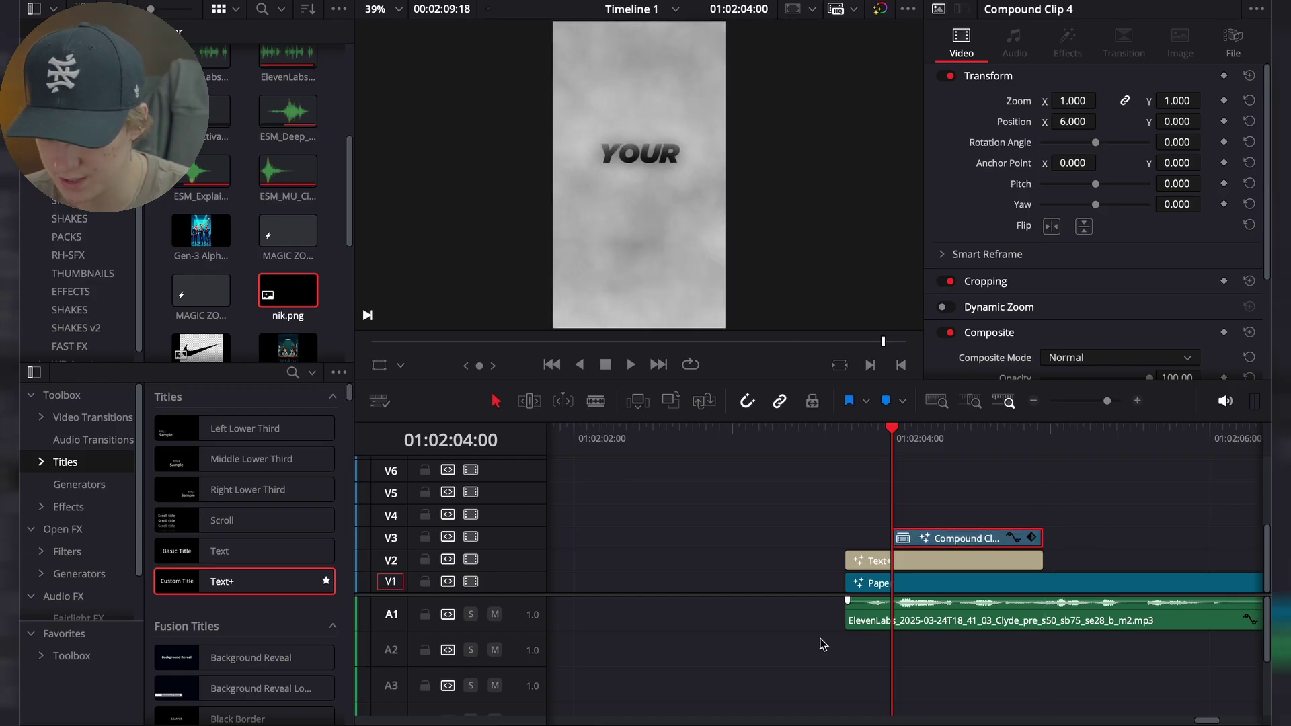
# Add a Transform node after Glow1 for the logo's compound clip and keyframe its Center Y at 0.351 on frame 0
pyautogui.hotkey('shift', '5')
pyautogui.hotkey('shift', 'space')
pyautogui.write('tran')
pyautogui.press('Return')
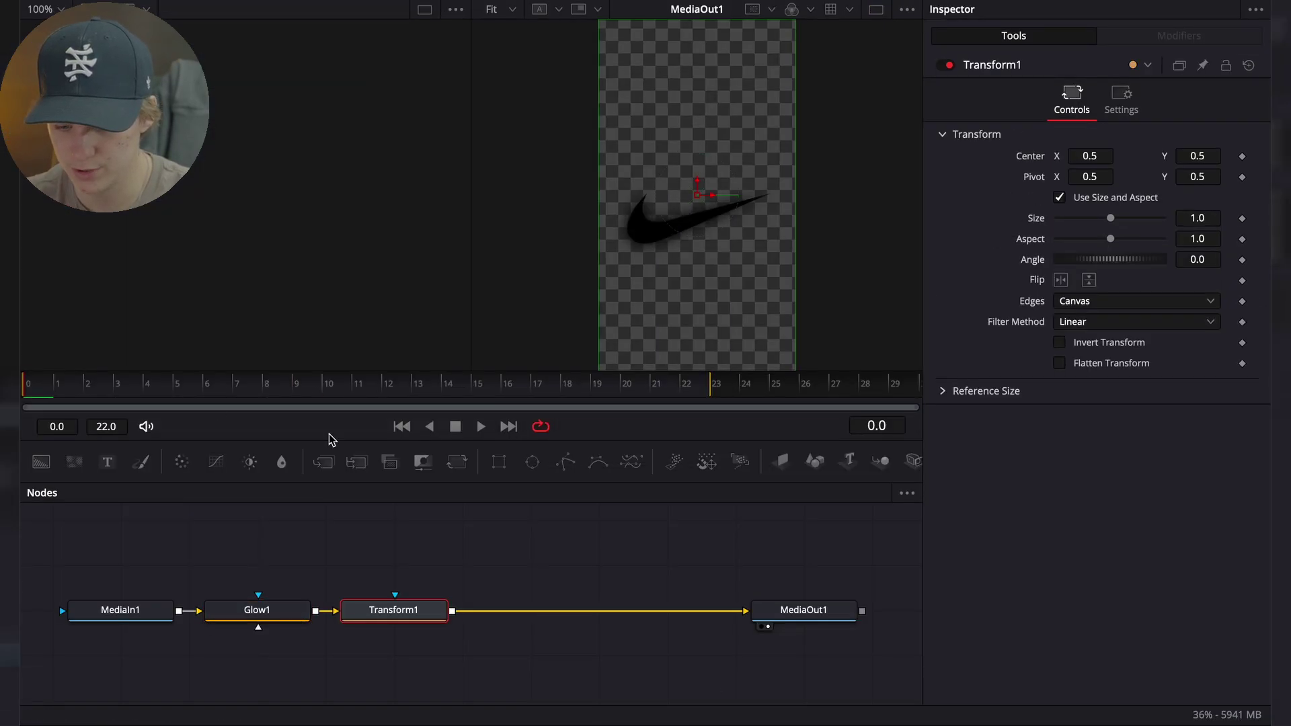
pyautogui.moveTo(1197, 156); pyautogui.dragTo(1158, 156)
pyautogui.moveTo(697, 235); pyautogui.dragTo(697, 247)
pyautogui.click(1242, 156)
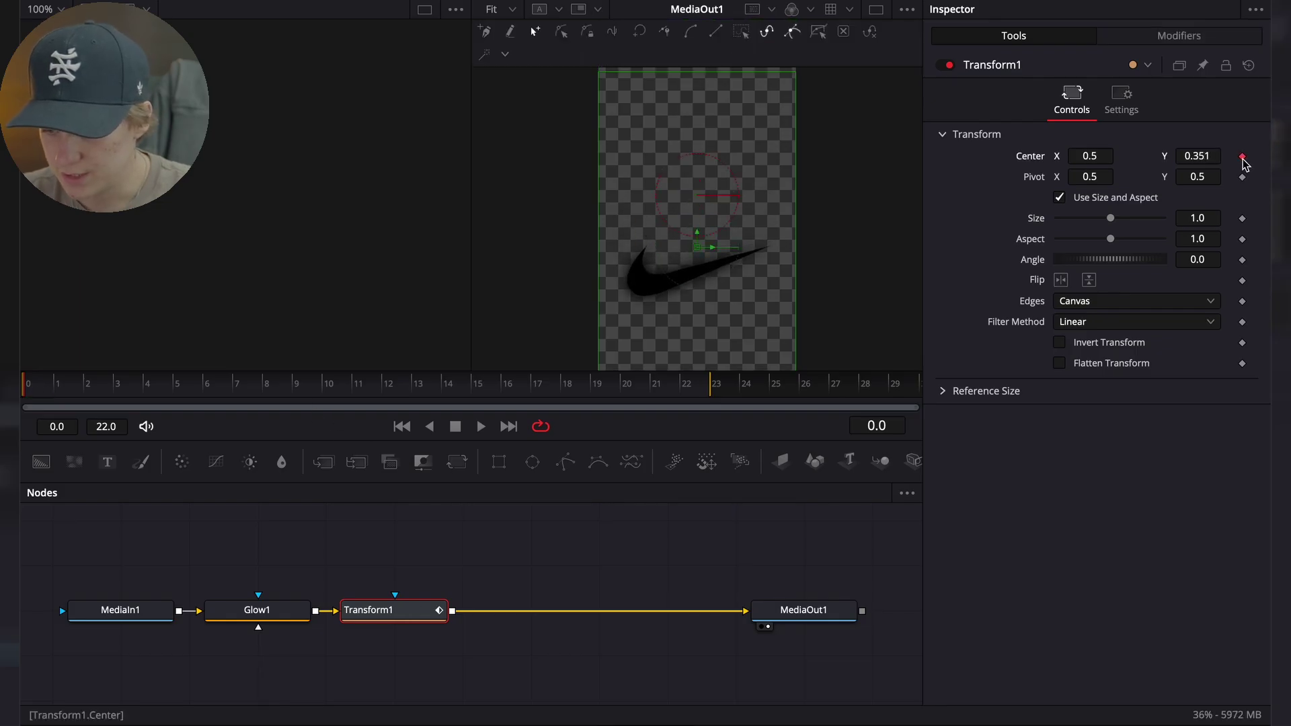
# Keyframe Transform1's Center Y at 0.5 on frame 23
pyautogui.moveTo(33, 397); pyautogui.dragTo(689, 390)
pyautogui.click(1200, 156)
pyautogui.write('0.5')
pyautogui.press('Tab')
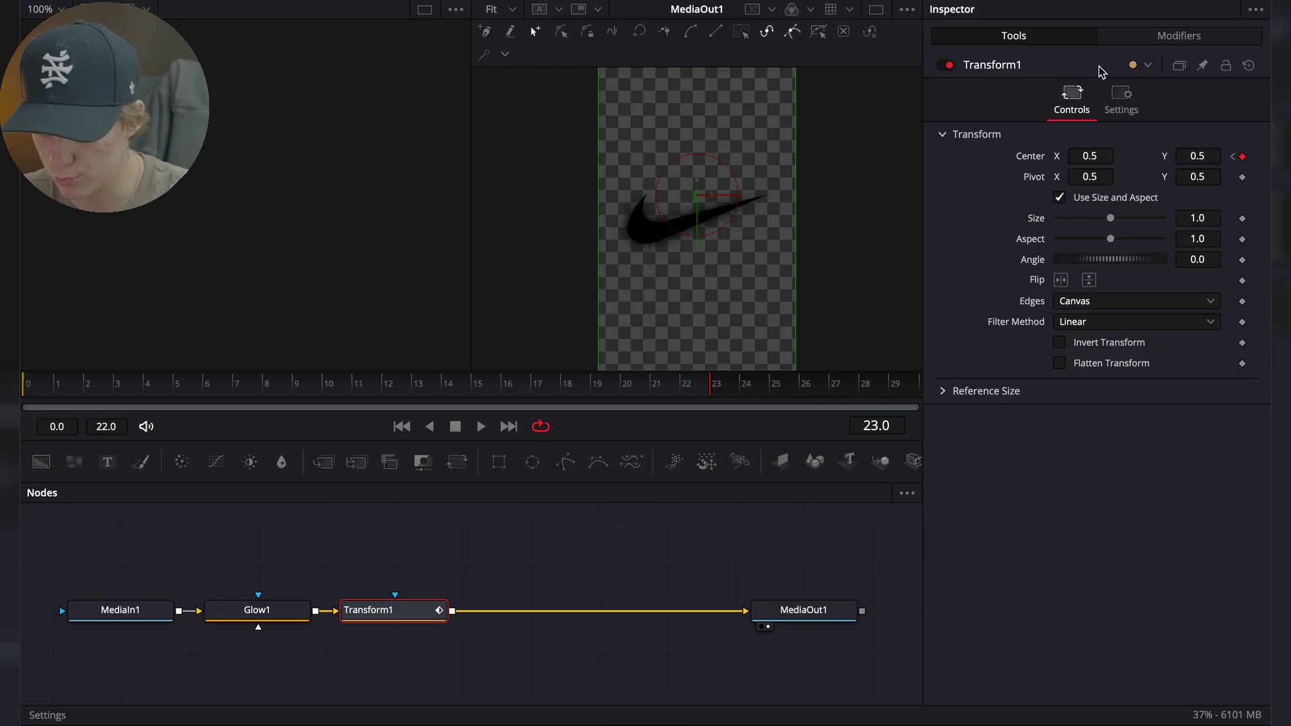
# Turn on Motion Blur for Transform1 with Quality 9 and Shutter Angle 360
pyautogui.click(1121, 101)
pyautogui.click(1060, 310)
pyautogui.moveTo(1079, 330); pyautogui.dragTo(1139, 351)
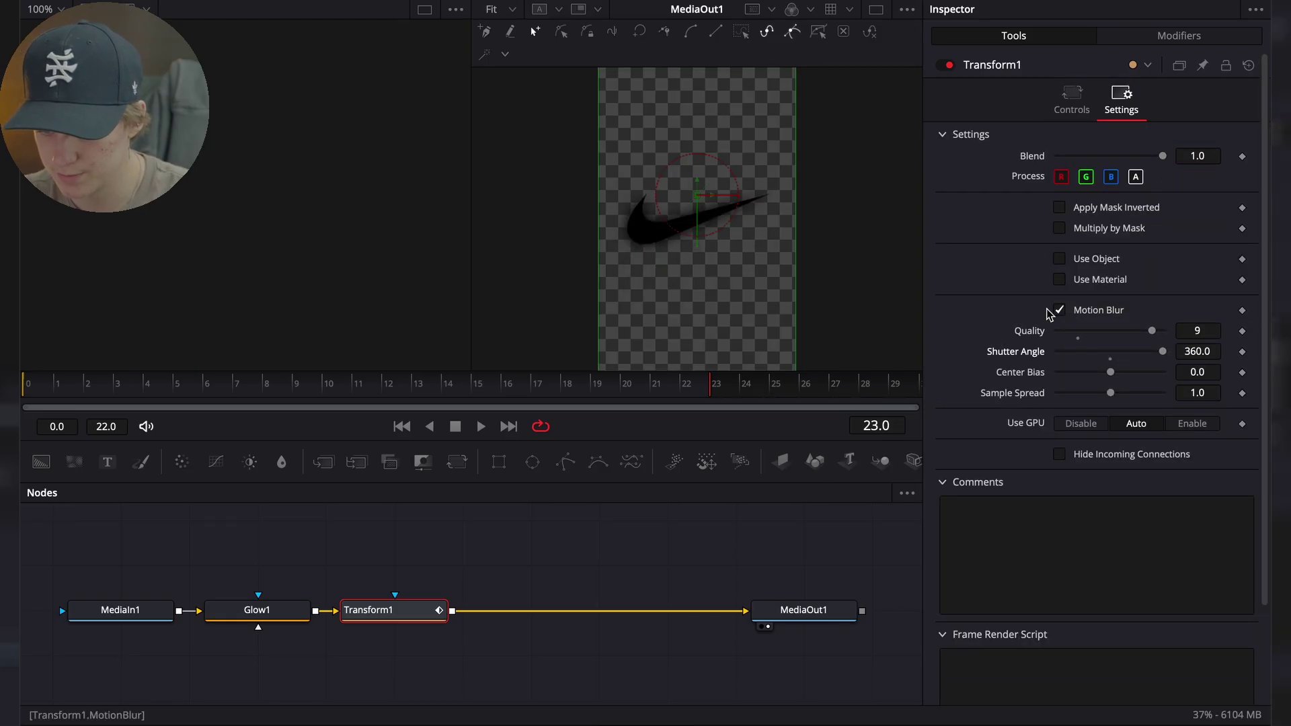
# Fit Transform1's Center displacement curve in the Spline editor and apply the Out Cubic ease to its keyframes
pyautogui.click(928, 1)
pyautogui.click(498, 538)
pyautogui.click(846, 493)
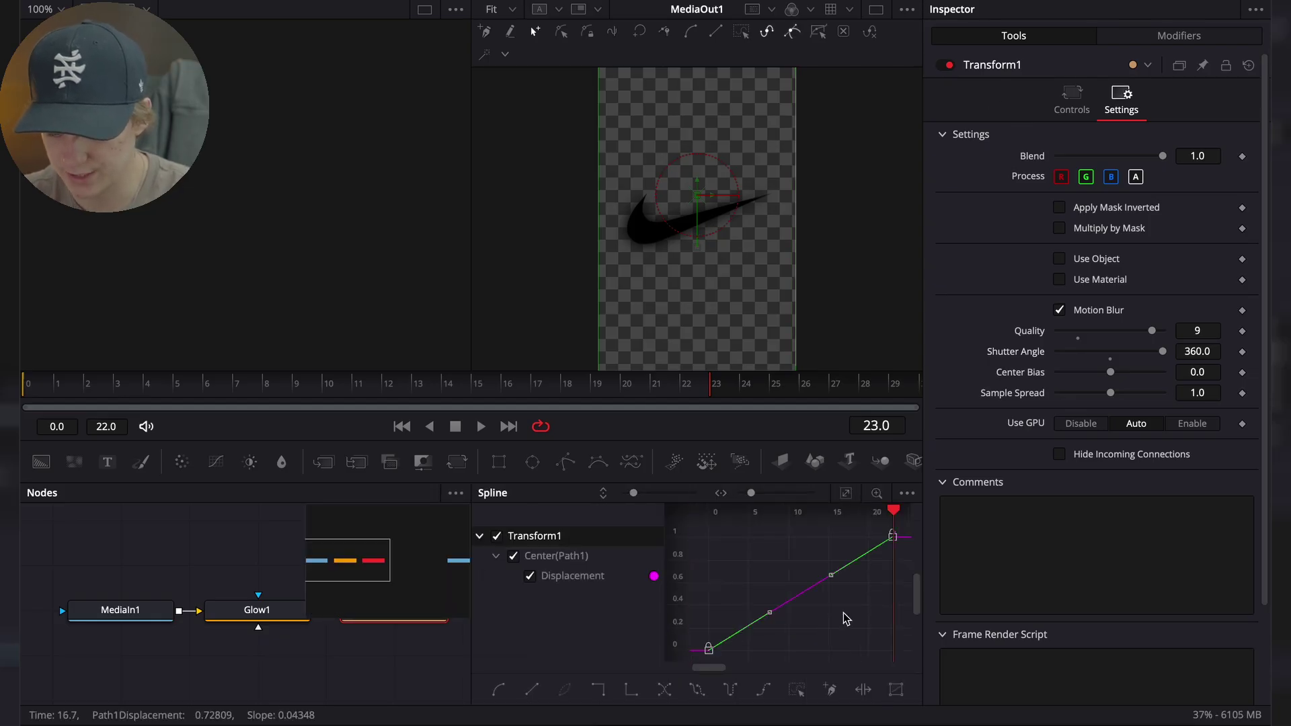
pyautogui.rightClick(846, 619)
pyautogui.moveTo(877, 374)
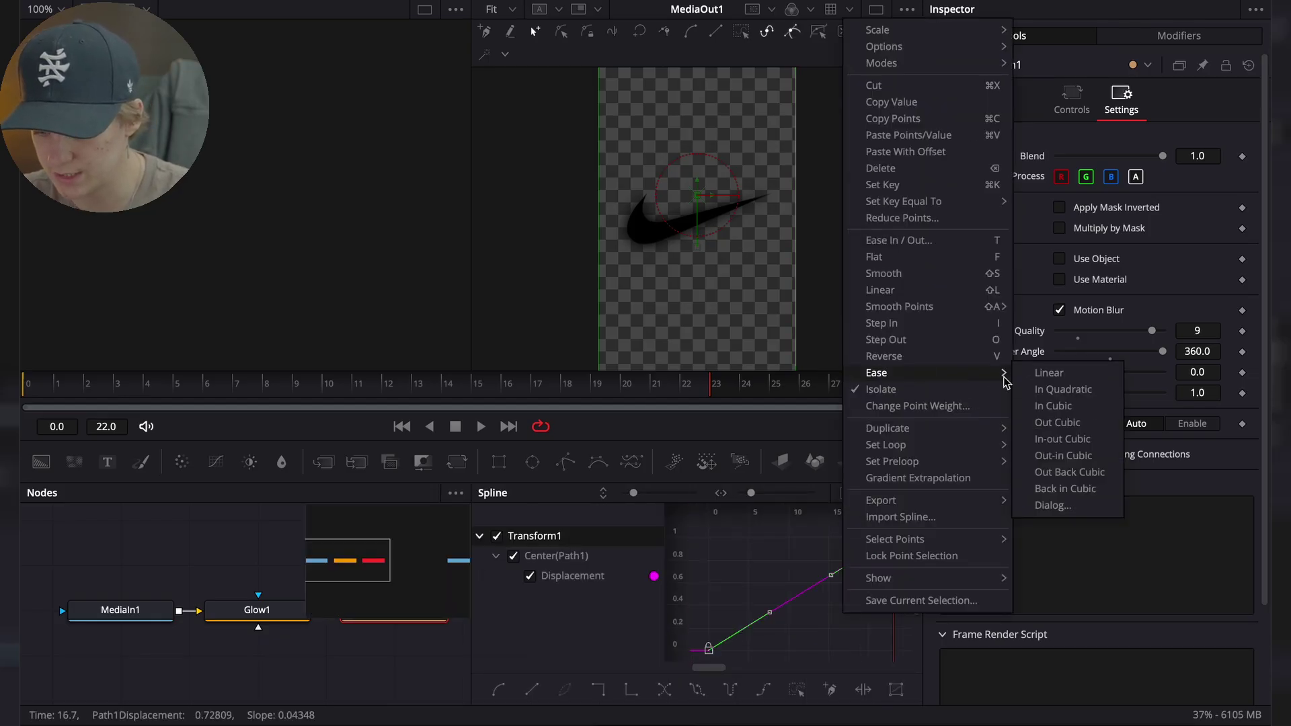
pyautogui.click(1059, 422)
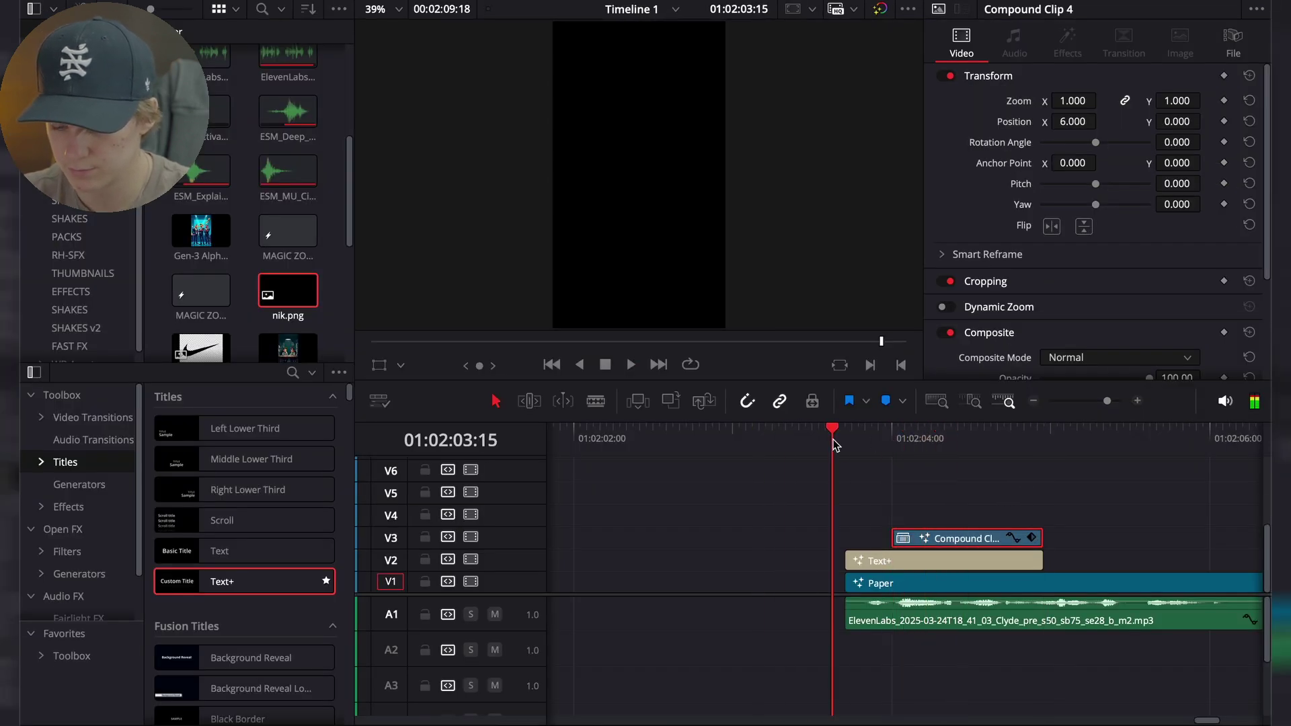
# Play the sequence from the title's start to check the logo's rise, stopping at 01:02:04:10
pyautogui.press('space')
pyautogui.moveTo(950, 502); pyautogui.dragTo(971, 483)
pyautogui.click(1034, 400)
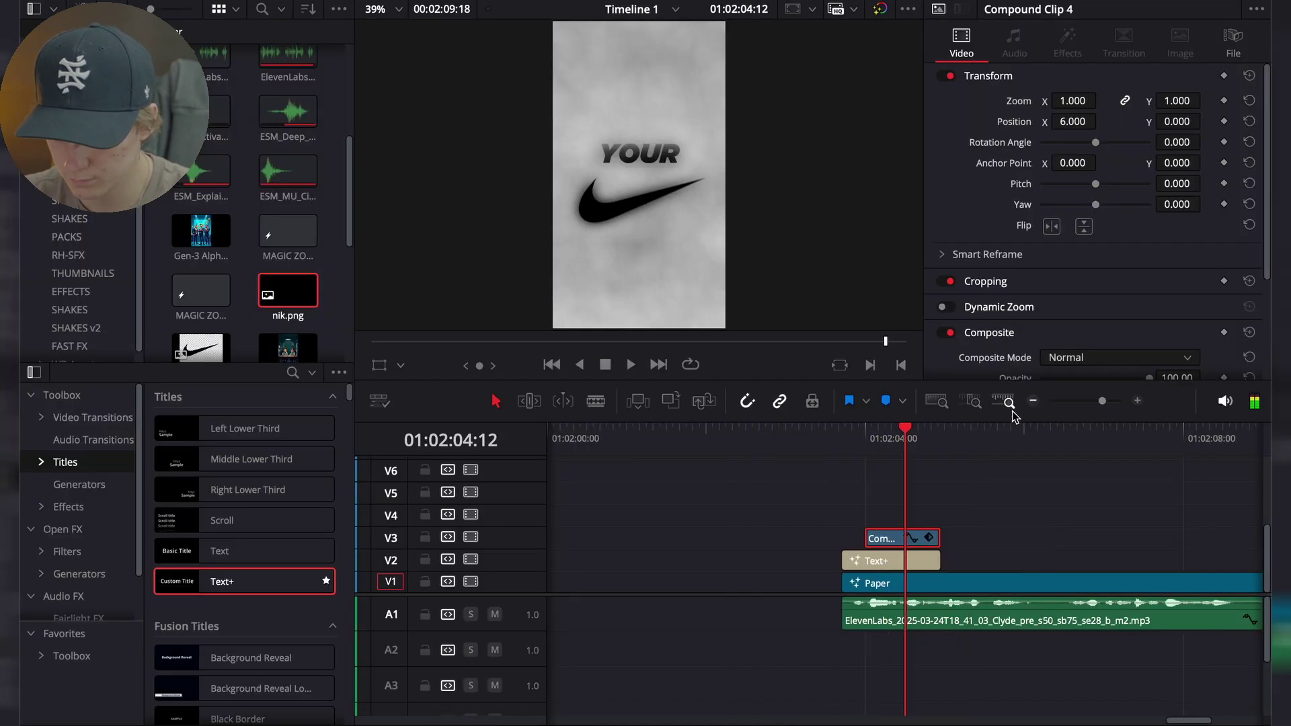
pyautogui.click(841, 445)
pyautogui.press('space')
pyautogui.press('space')
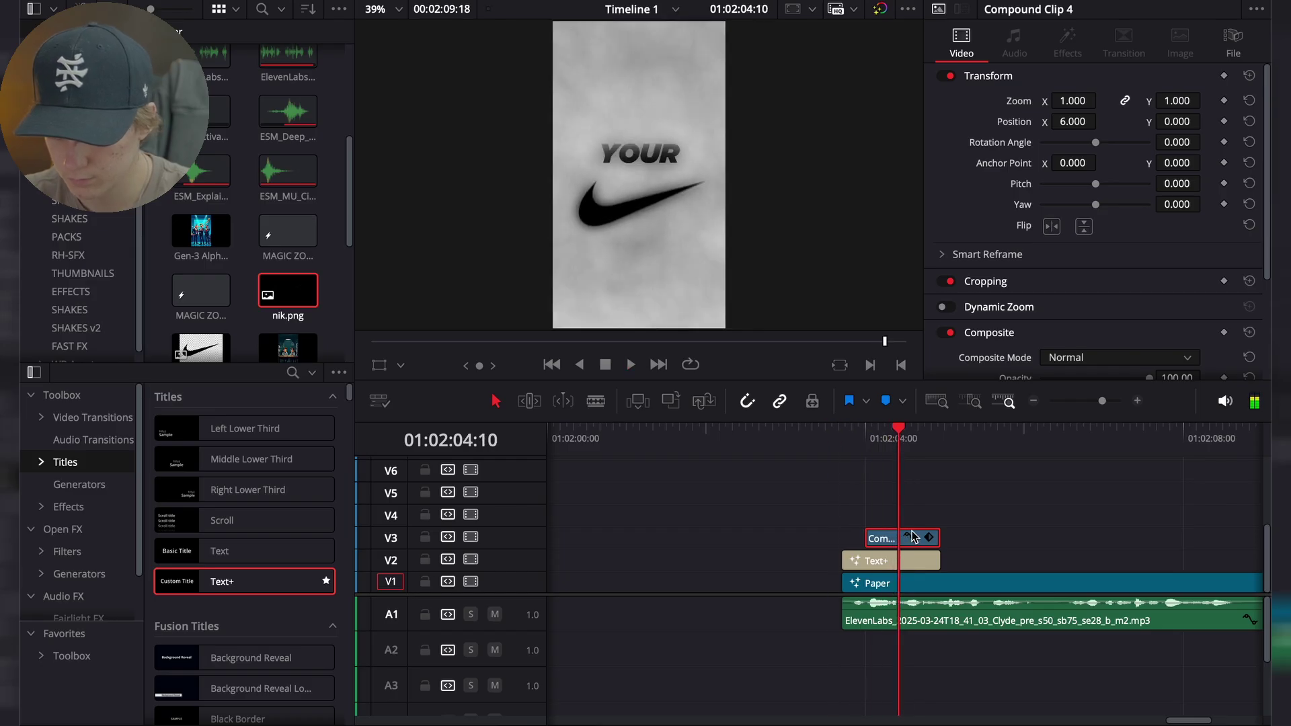
# Duplicate the YOUR title onto V4 starting at 01:02:04:10 and trim its end to match the clips below
pyautogui.click(950, 514)
pyautogui.click(886, 564)
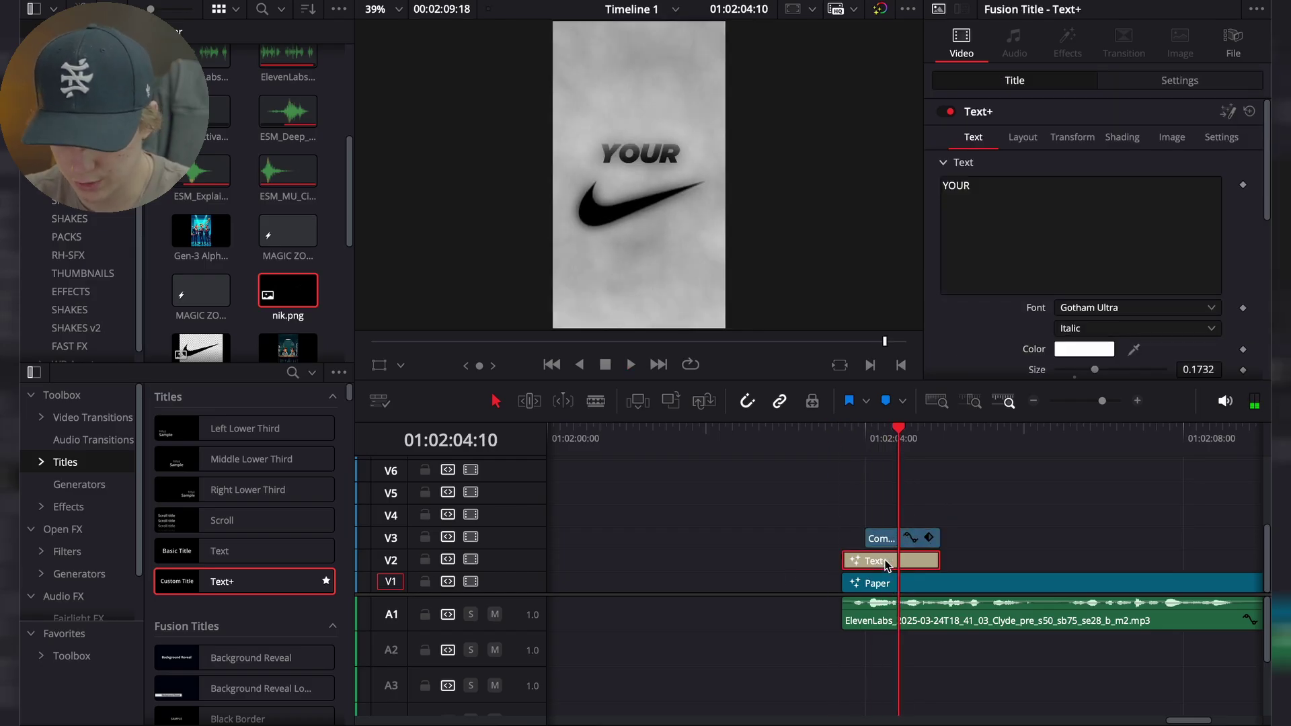
pyautogui.moveTo(886, 545); pyautogui.dragTo(946, 518)
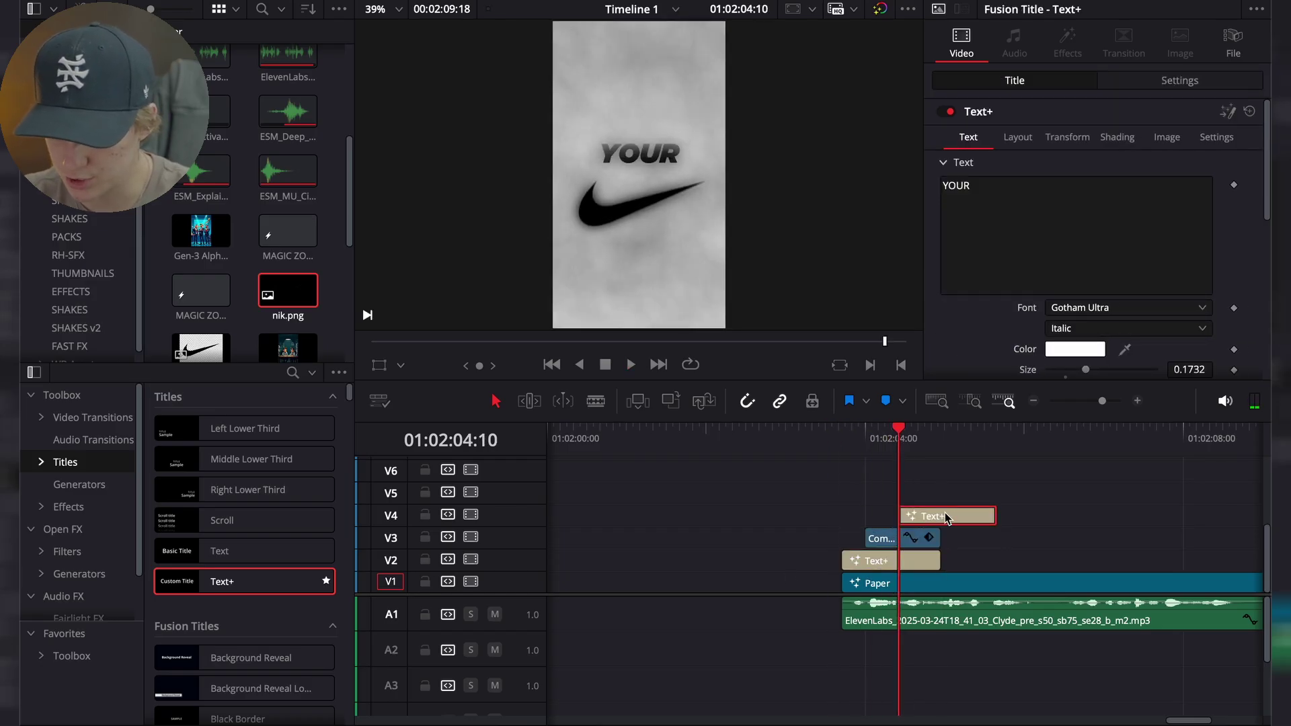
pyautogui.click(1137, 401)
pyautogui.moveTo(1093, 504); pyautogui.dragTo(988, 505)
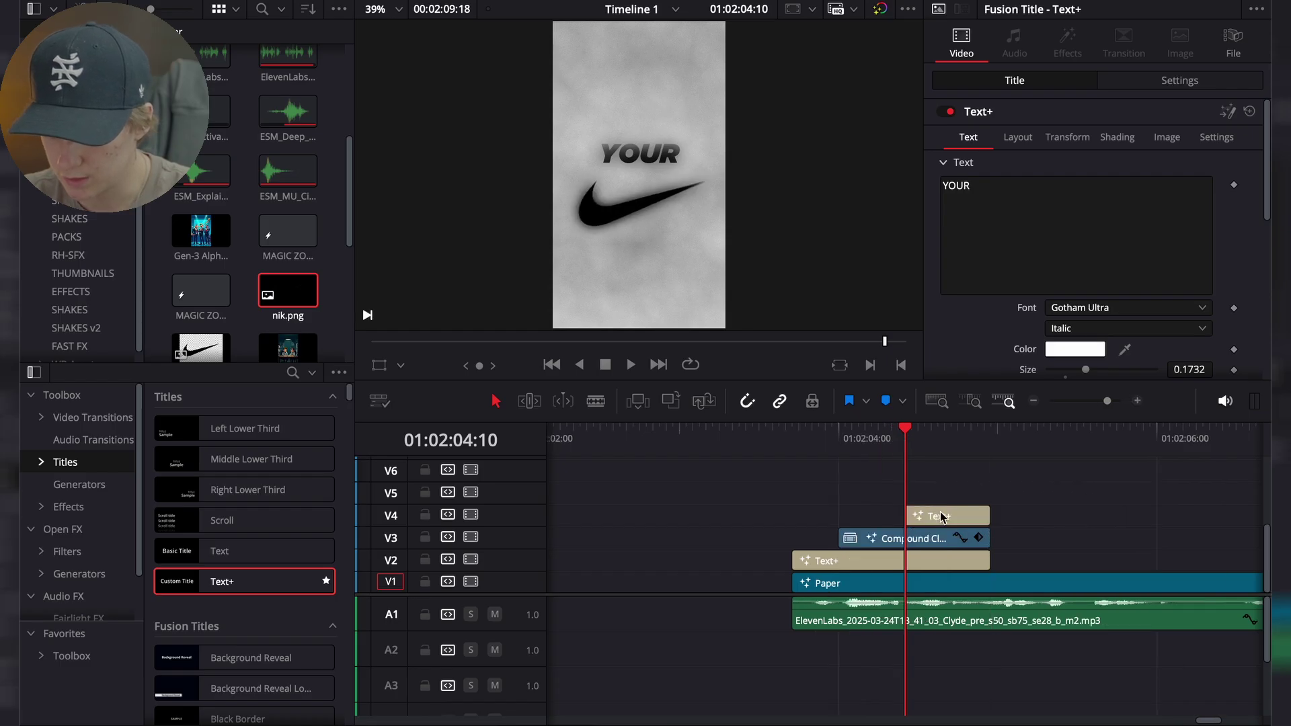
# Change the duplicated title's text to CONTENT
pyautogui.click(1085, 189)
pyautogui.write('CONT')
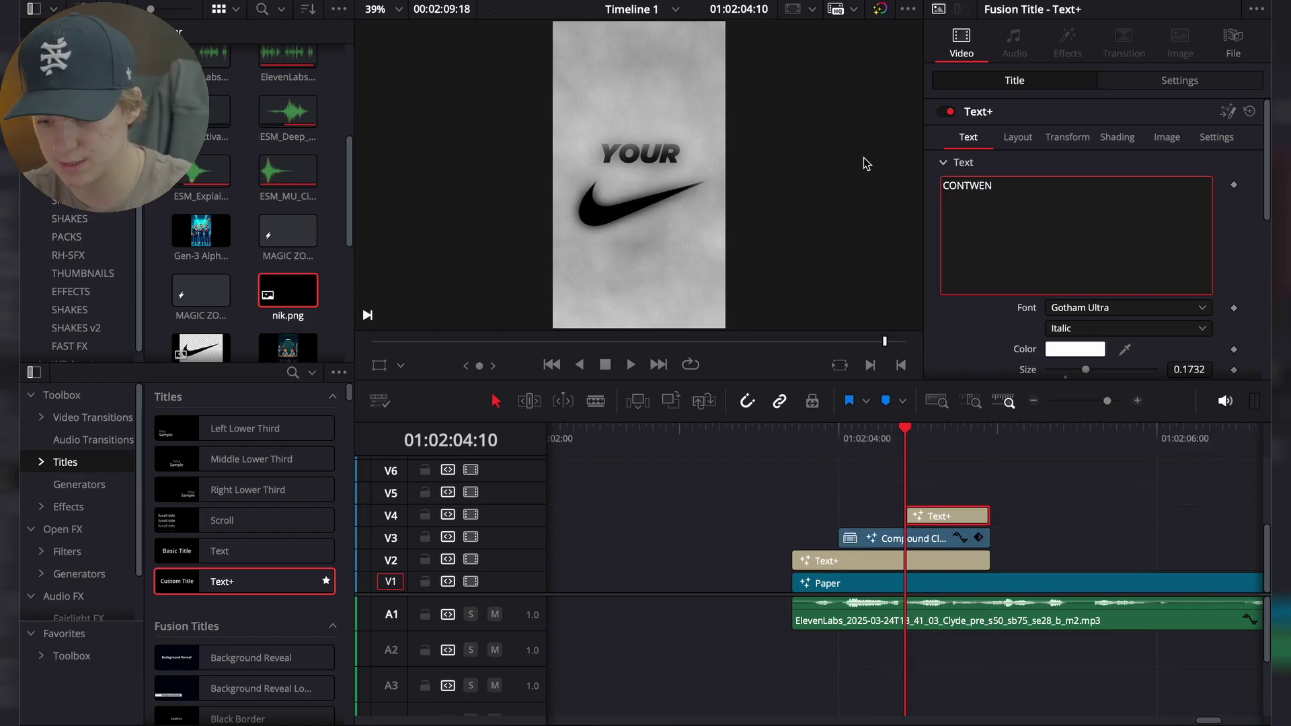
pyautogui.write('WEN')
# Set the first stop of the CONTENT title's shading gradient to Silver
pyautogui.click(1116, 136)
pyautogui.scroll(-5, 1119, 289)
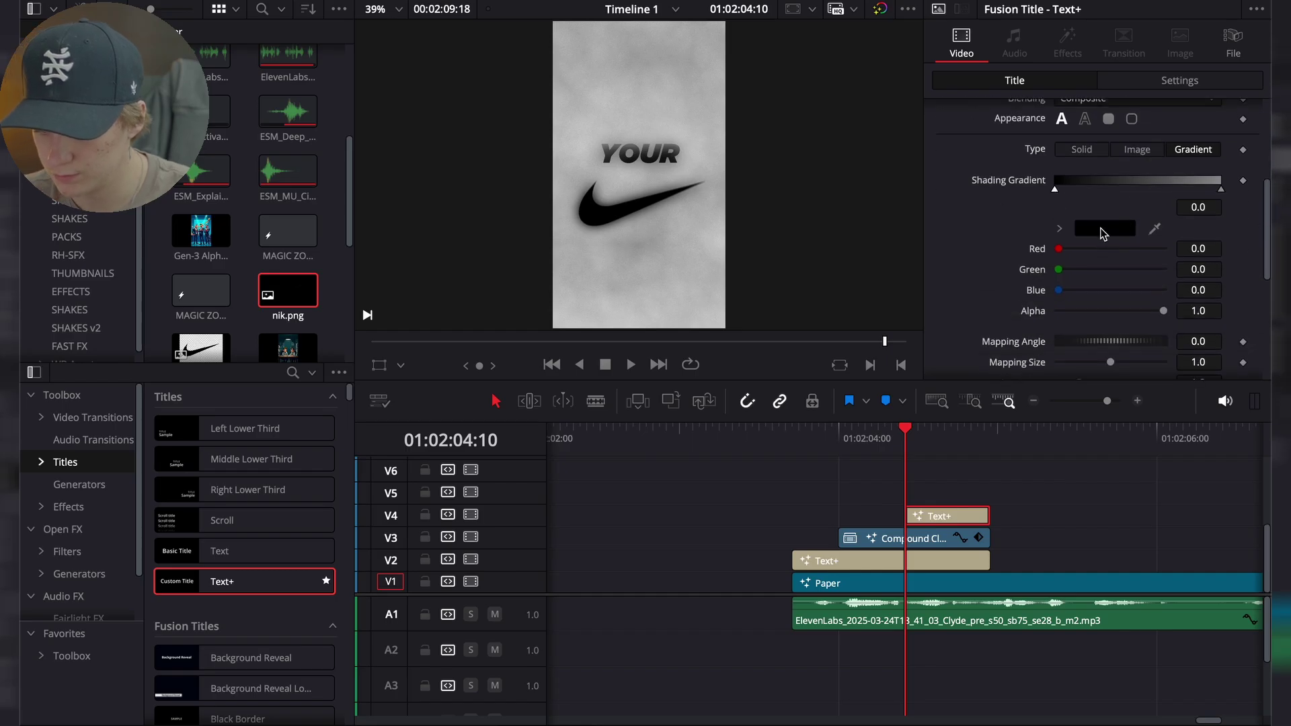
pyautogui.click(1103, 231)
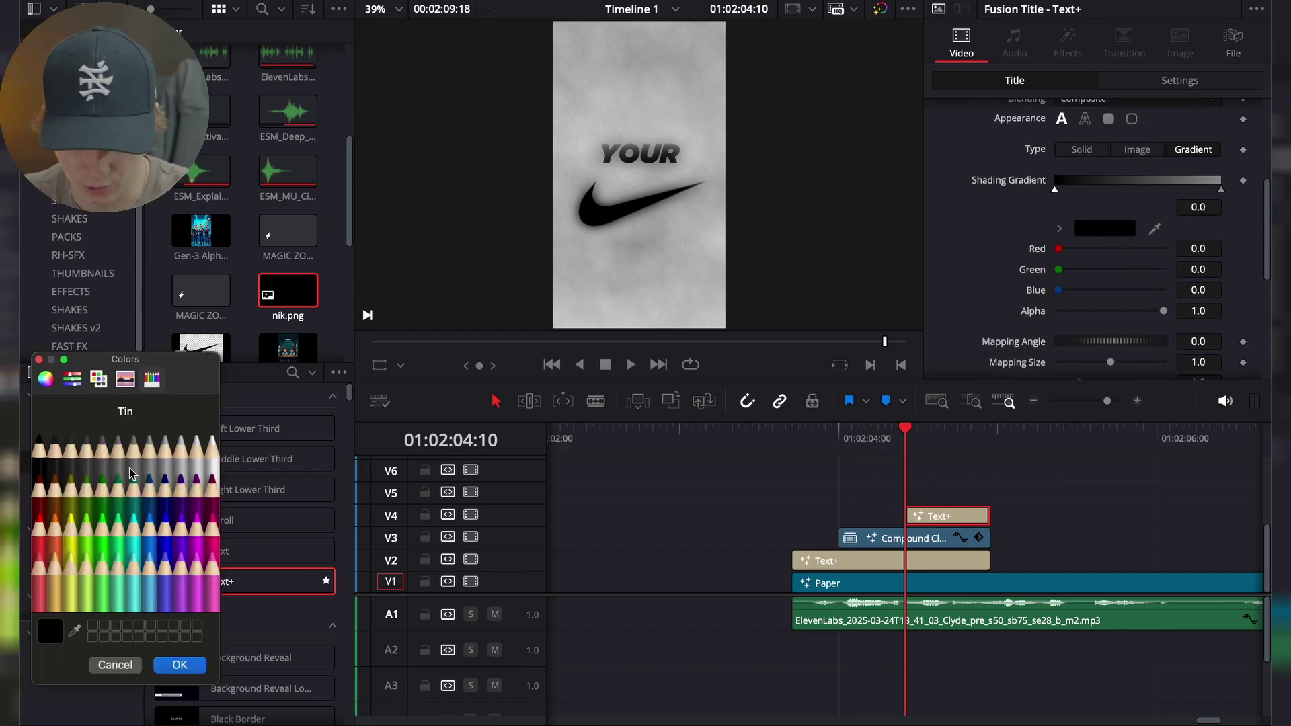
pyautogui.click(184, 449)
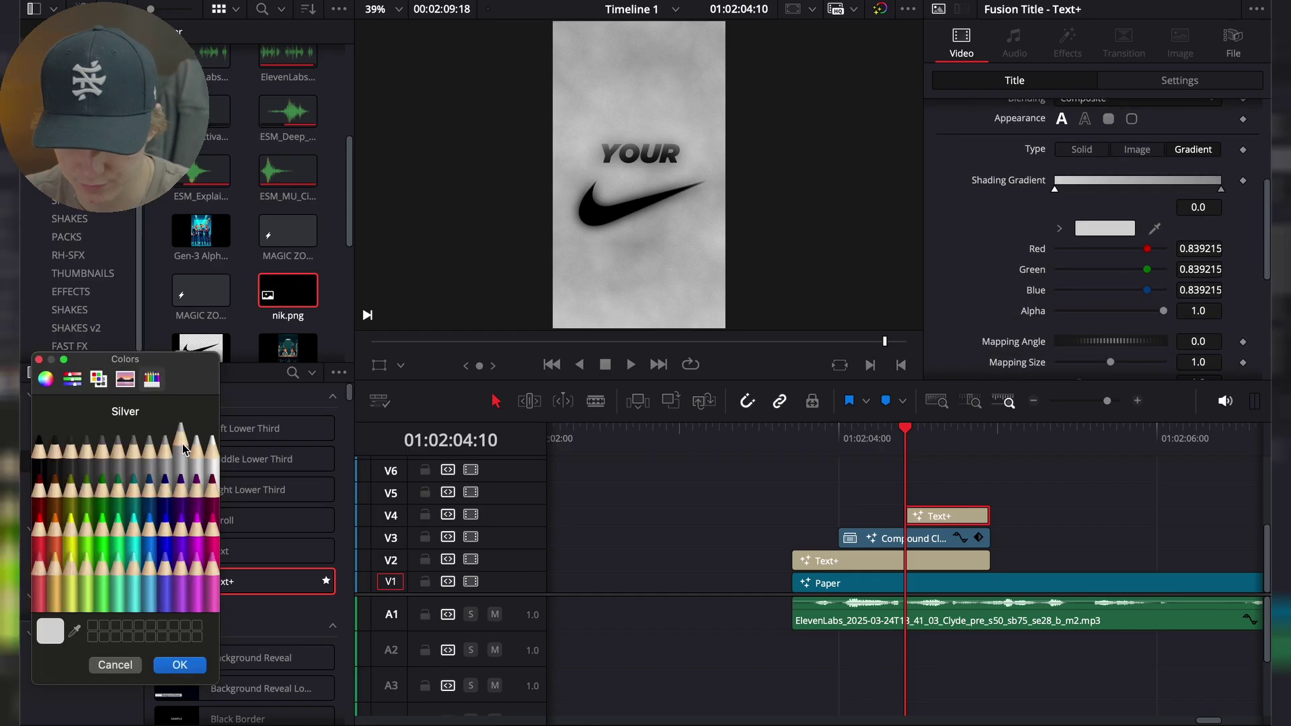
pyautogui.click(192, 669)
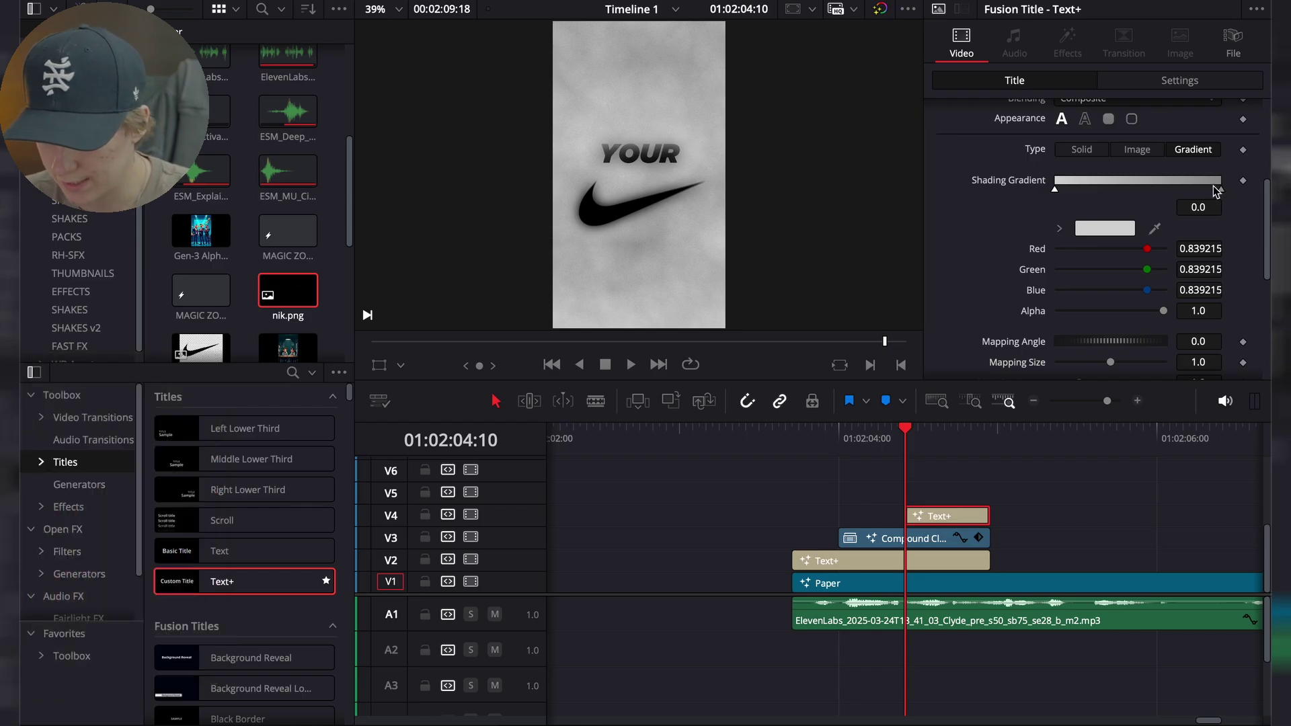
# Set the end stop of the CONTENT title's shading gradient to Spring green and play the title
pyautogui.click(1221, 188)
pyautogui.click(1105, 228)
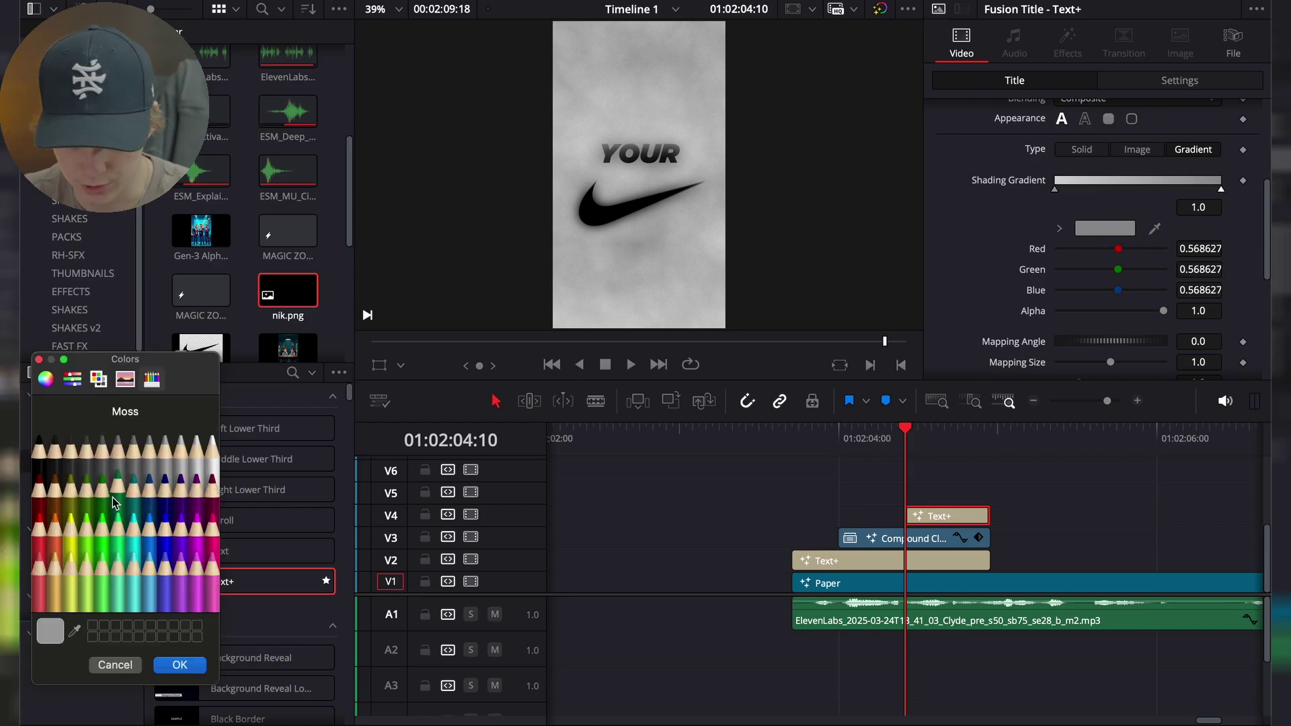
pyautogui.click(106, 533)
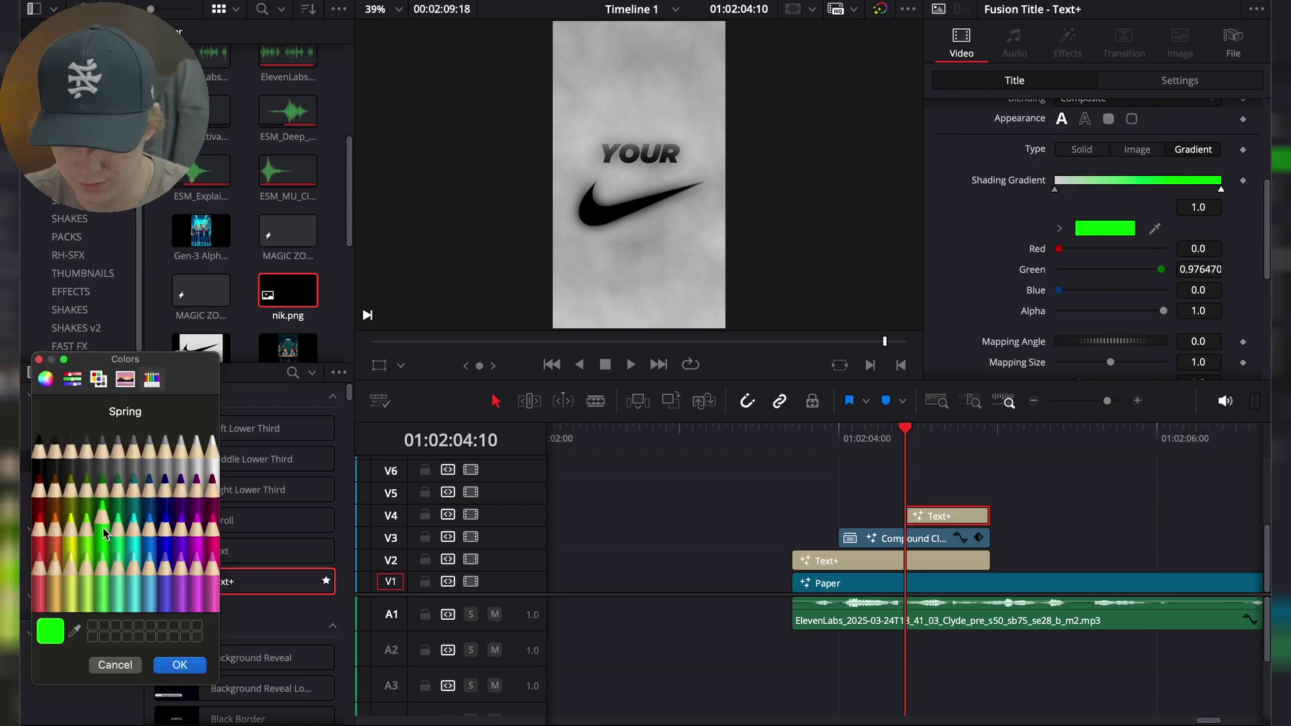
pyautogui.click(180, 665)
pyautogui.press('space')
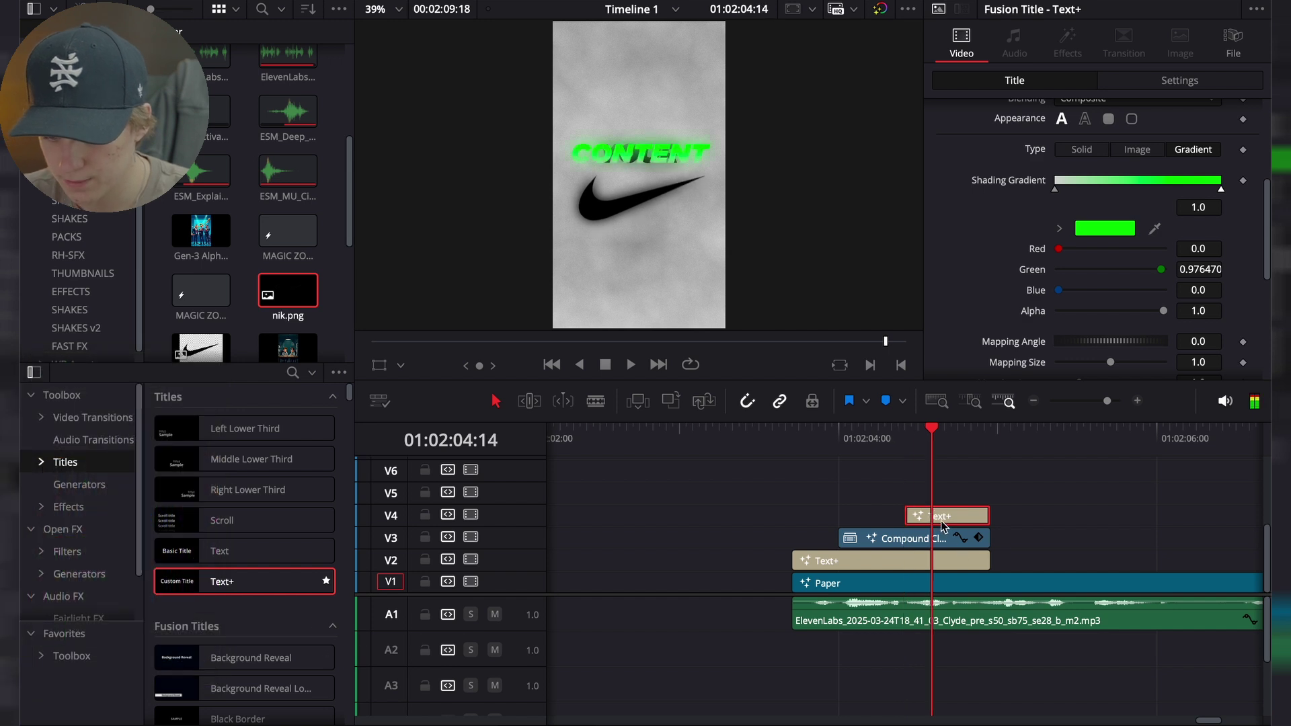
# Swap the gradient stops of the CONTENT title so green comes first and recolor that green stop to Clover
pyautogui.moveTo(1055, 189)
pyautogui.mouseDown()
pyautogui.moveTo(1268, 190)
pyautogui.moveTo(1036, 195)
pyautogui.mouseUp()
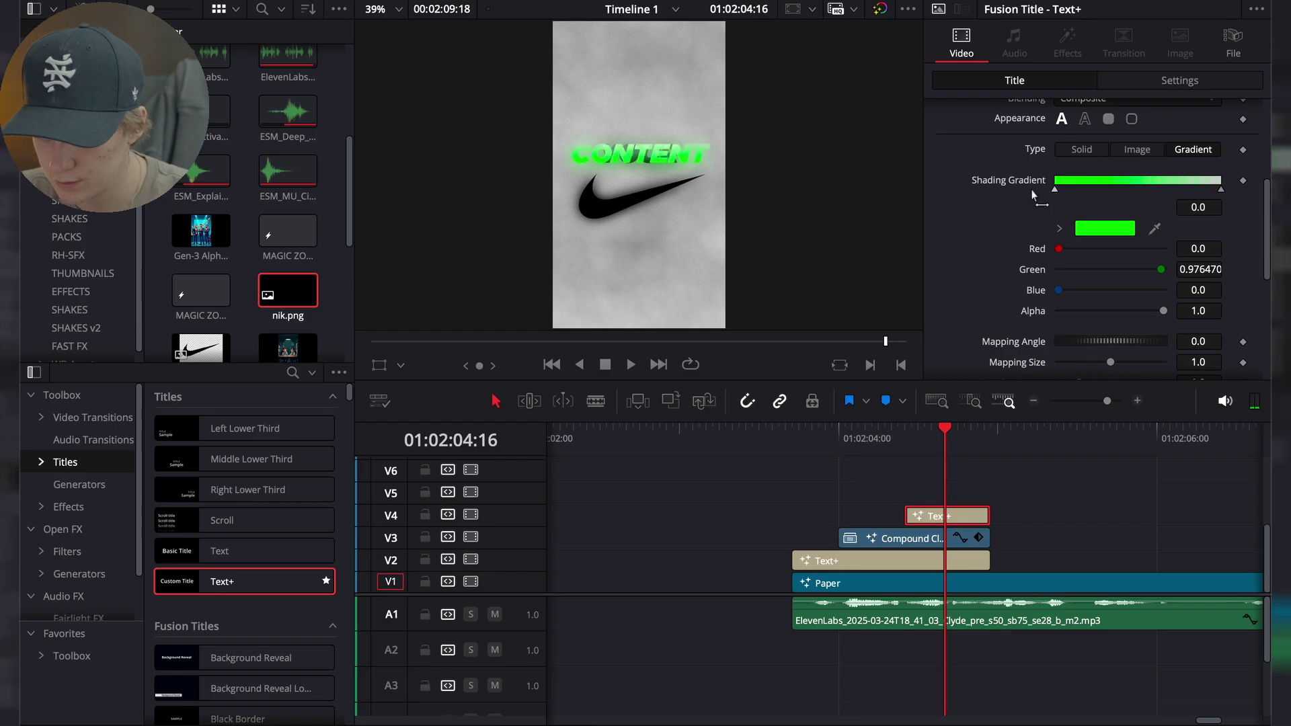
pyautogui.click(1116, 230)
pyautogui.click(103, 493)
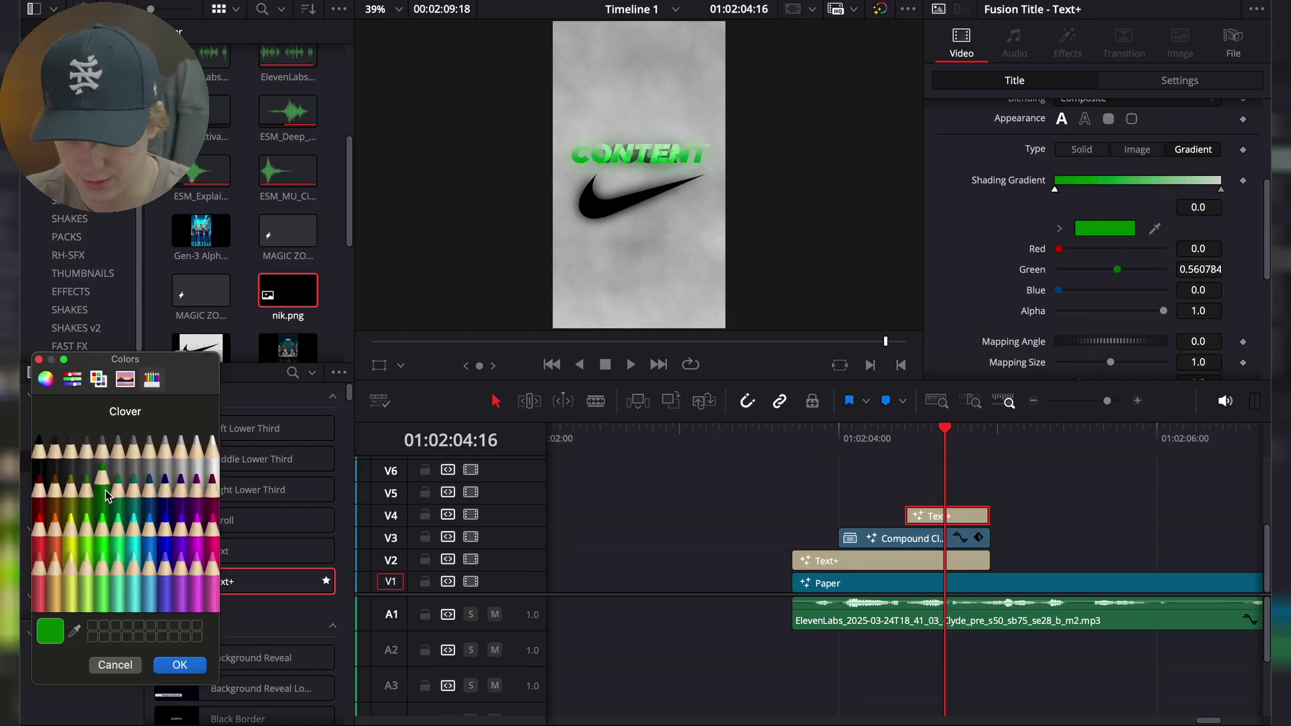
pyautogui.click(180, 665)
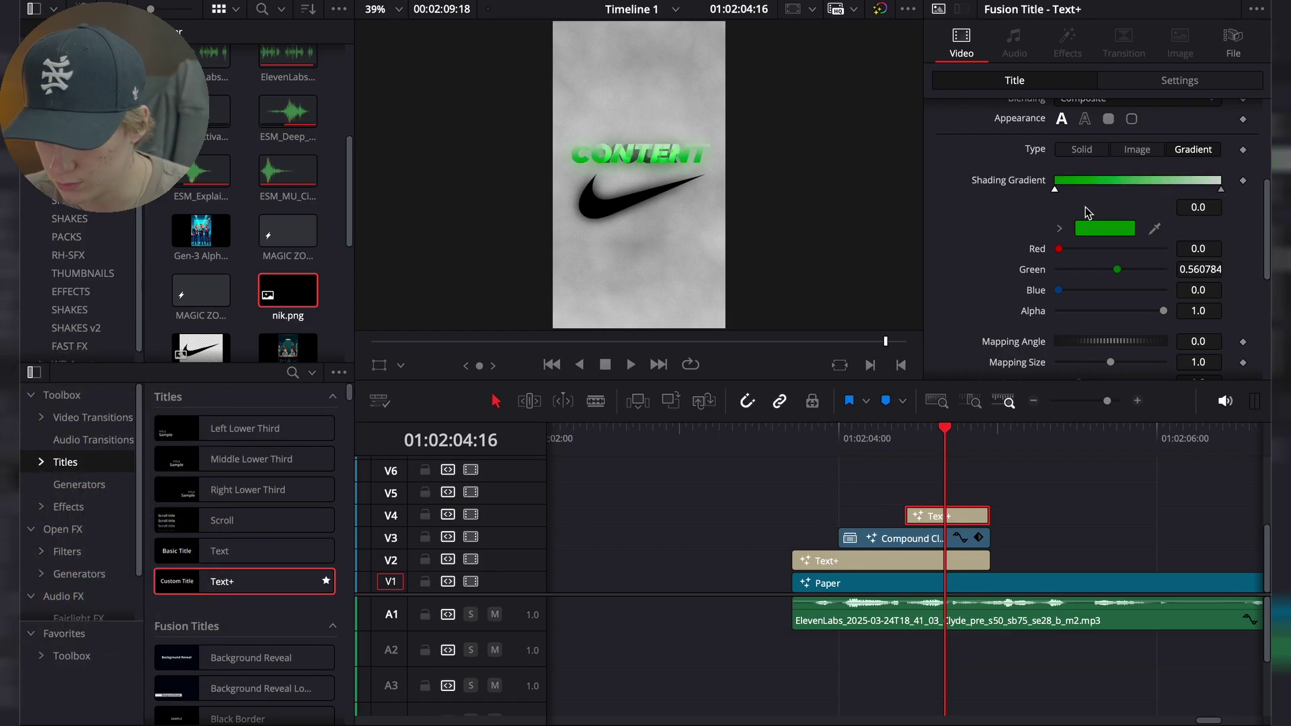
# Lower the CONTENT title's layout center so the word sits below the Nike logo
pyautogui.scroll(5, 1082, 188)
pyautogui.click(1023, 137)
pyautogui.moveTo(1214, 204); pyautogui.dragTo(1215, 205)
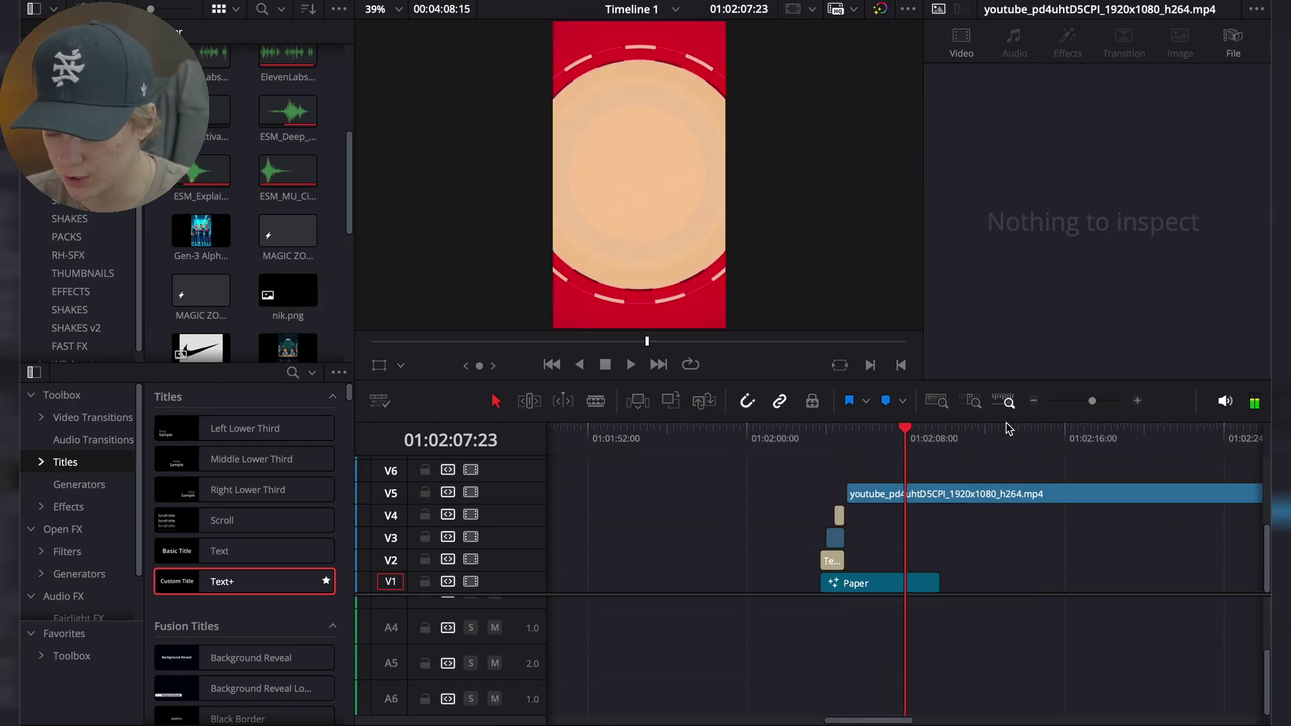
# Trim the start of the youtube_pd4uhtD5CPI clip on V5 to 01:02:13:04, where the green-screen sparks show
pyautogui.moveTo(908, 436); pyautogui.dragTo(1009, 449)
pyautogui.click(1031, 497)
pyautogui.hotkey('shift', '[')
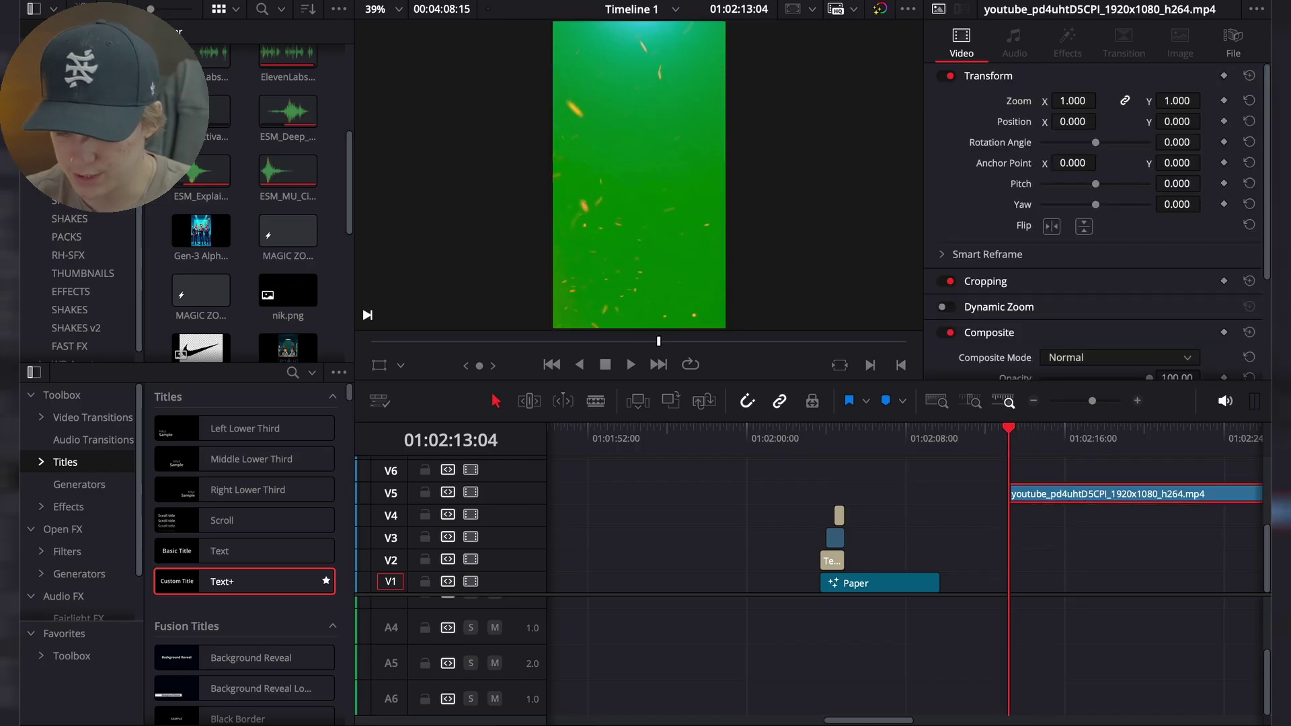
# Add a Delta Keyer node after MediaIn1 for the sparks clip and sample the green background to key it out
pyautogui.hotkey('shift', '5')
pyautogui.hotkey('shift', 'space')
pyautogui.write('de')
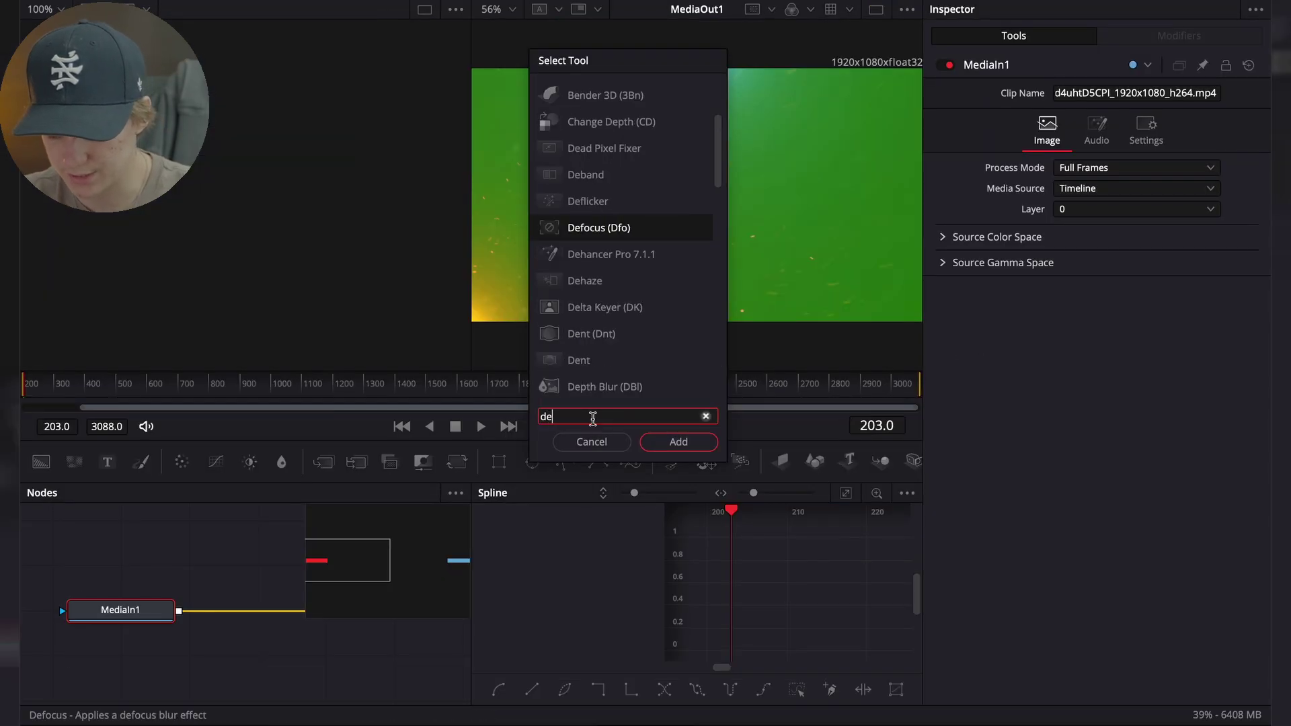
pyautogui.write('l')
pyautogui.press('Return')
pyautogui.moveTo(1154, 168); pyautogui.dragTo(854, 163)
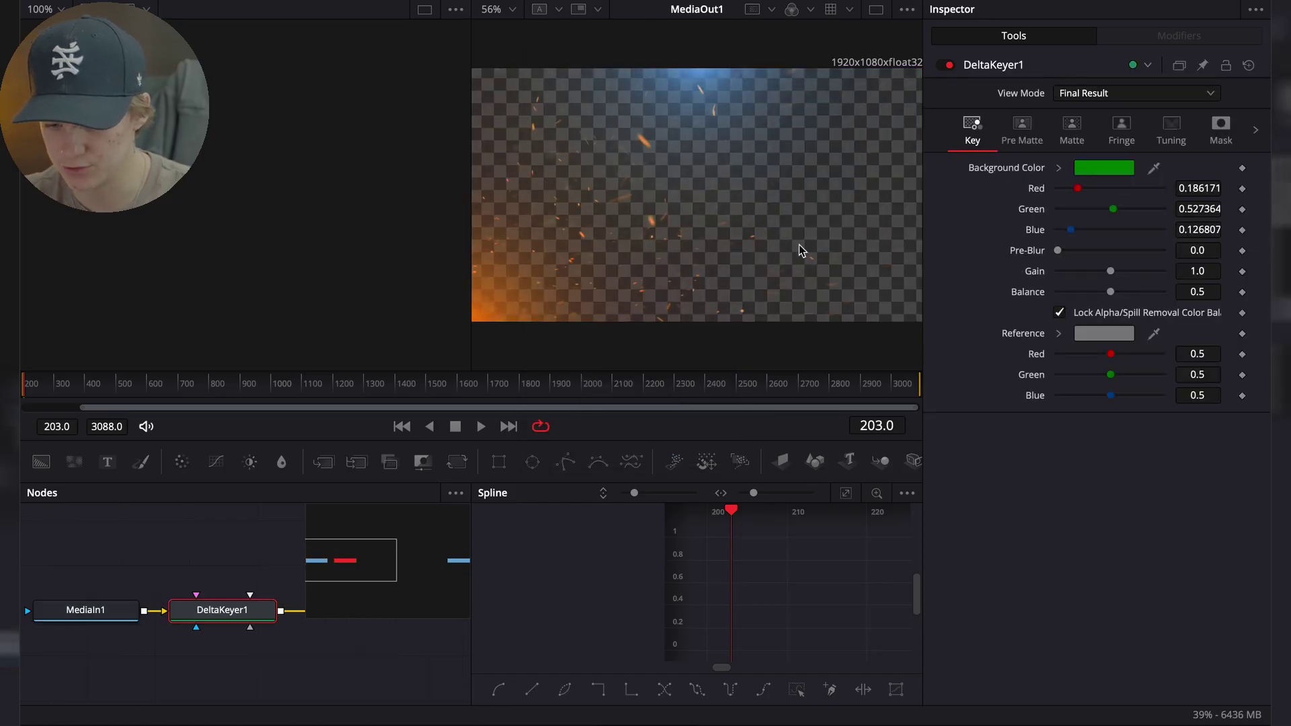
# Place the keyed sparks clip on V2 between the Paper background and the titles, aligned with the start of Paper
pyautogui.hotkey('shift', '4')
pyautogui.moveTo(1064, 497); pyautogui.dragTo(903, 568)
pyautogui.moveTo(814, 491); pyautogui.dragTo(837, 561)
pyautogui.moveTo(837, 561)
pyautogui.mouseDown()
pyautogui.moveTo(833, 518)
pyautogui.moveTo(838, 541)
pyautogui.mouseUp()
pyautogui.press('super+equal')
pyautogui.click(939, 560)
# Play the sequence from its start to check the sparks behind the titles and logo
pyautogui.scroll(3, 879, 562)
pyautogui.click(682, 441)
pyautogui.click(1137, 401)
pyautogui.press('space')
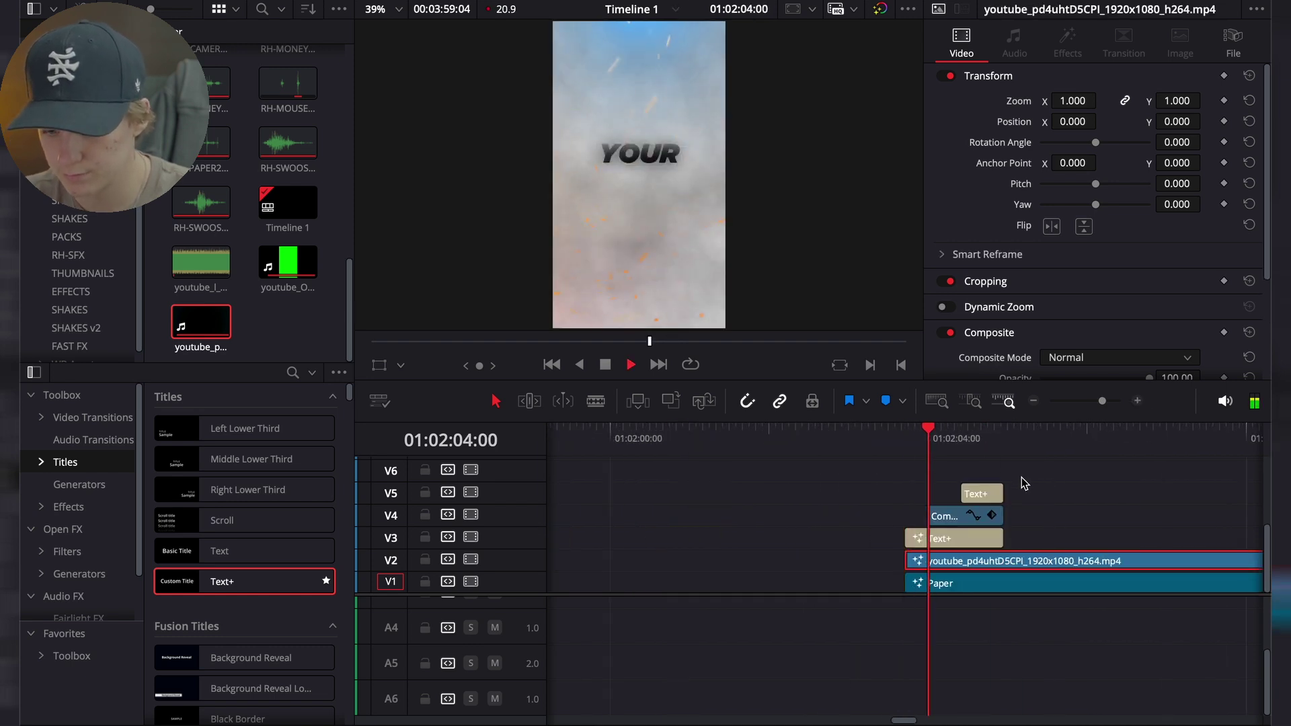
pyautogui.press('space')
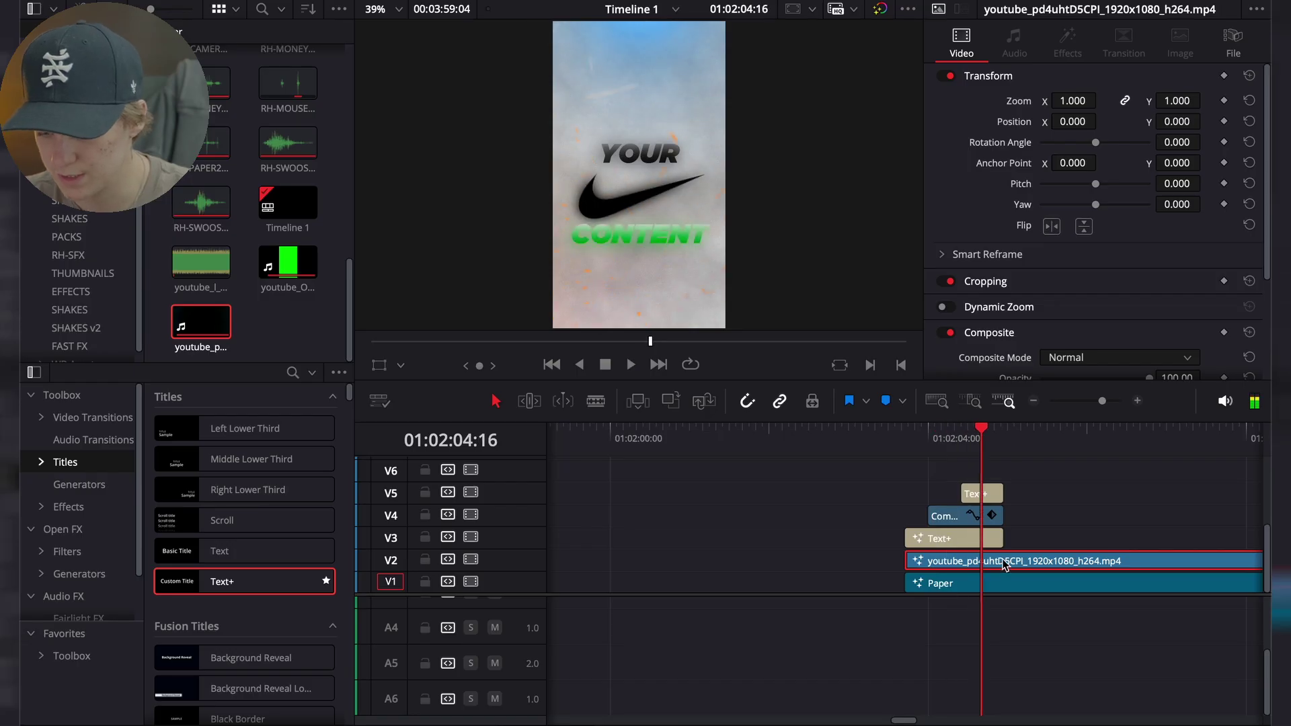
# Reduce the sparks clip's opacity to 38.17 and play the rest of the title section
pyautogui.scroll(-3, 1180, 253)
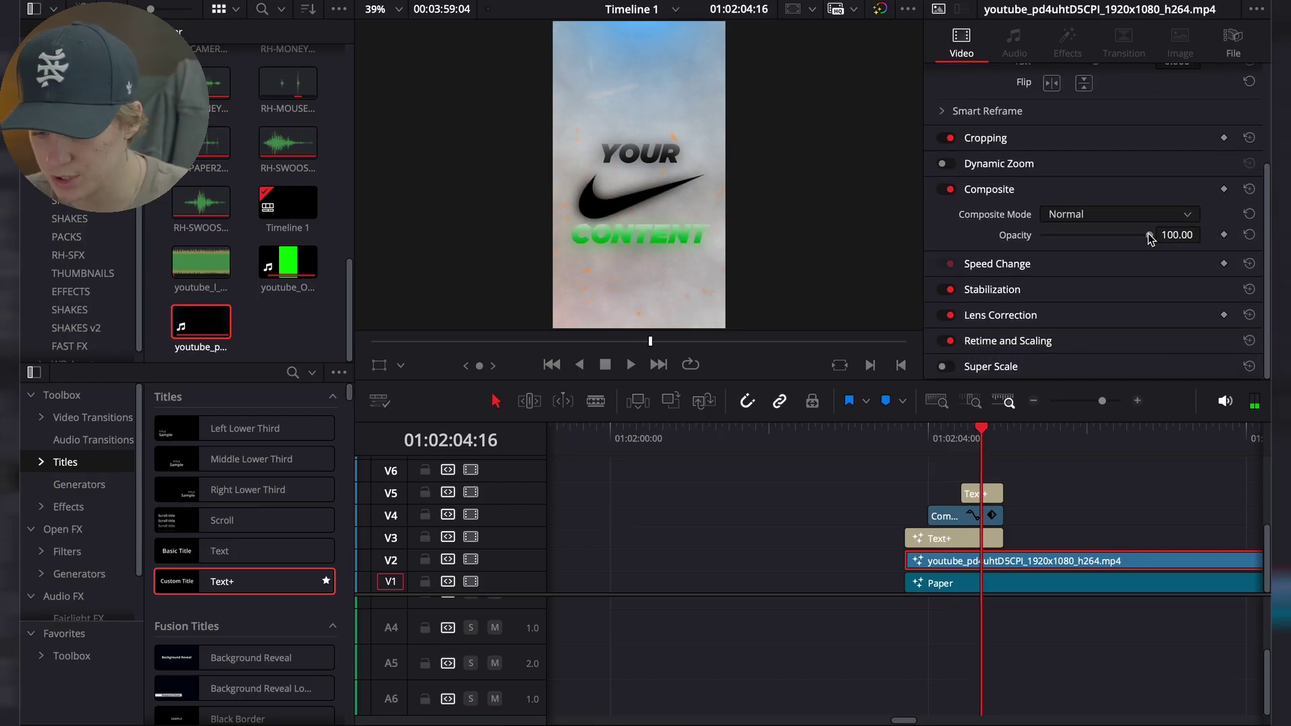
pyautogui.moveTo(1084, 237); pyautogui.dragTo(1081, 237)
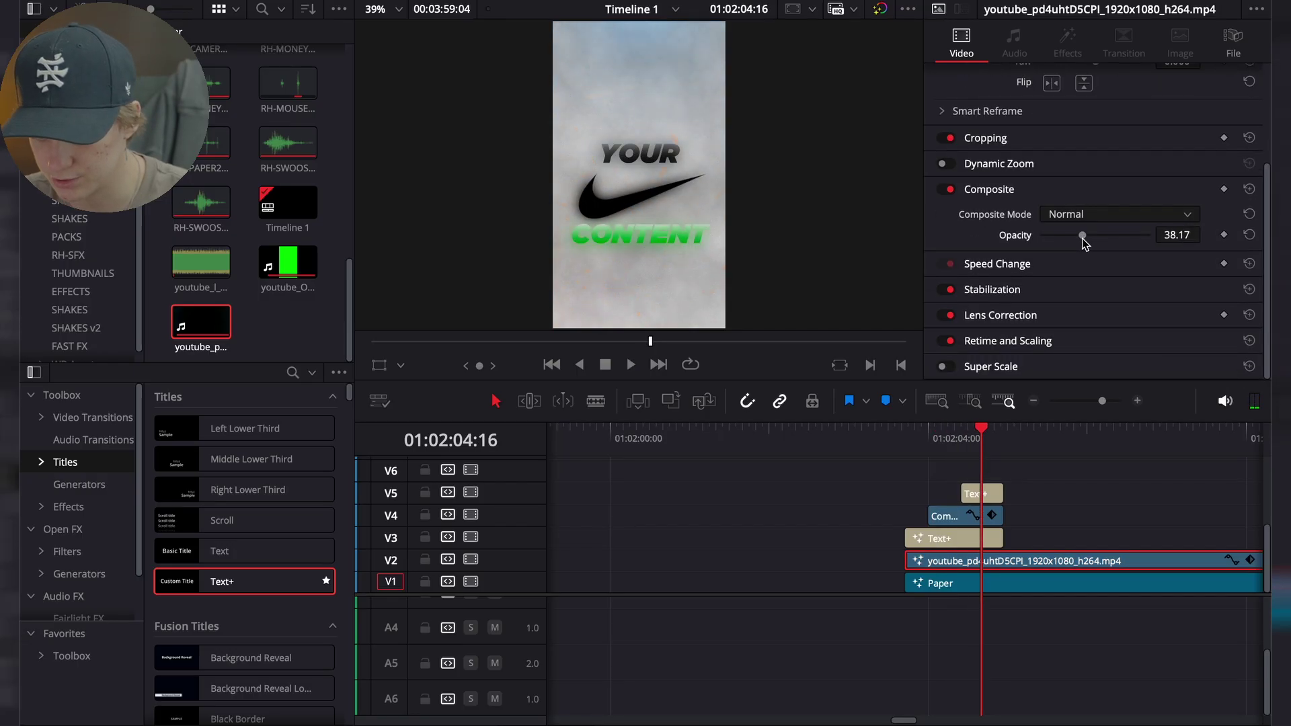
pyautogui.scroll(3, 1101, 229)
pyautogui.press('space')
pyautogui.press('space')
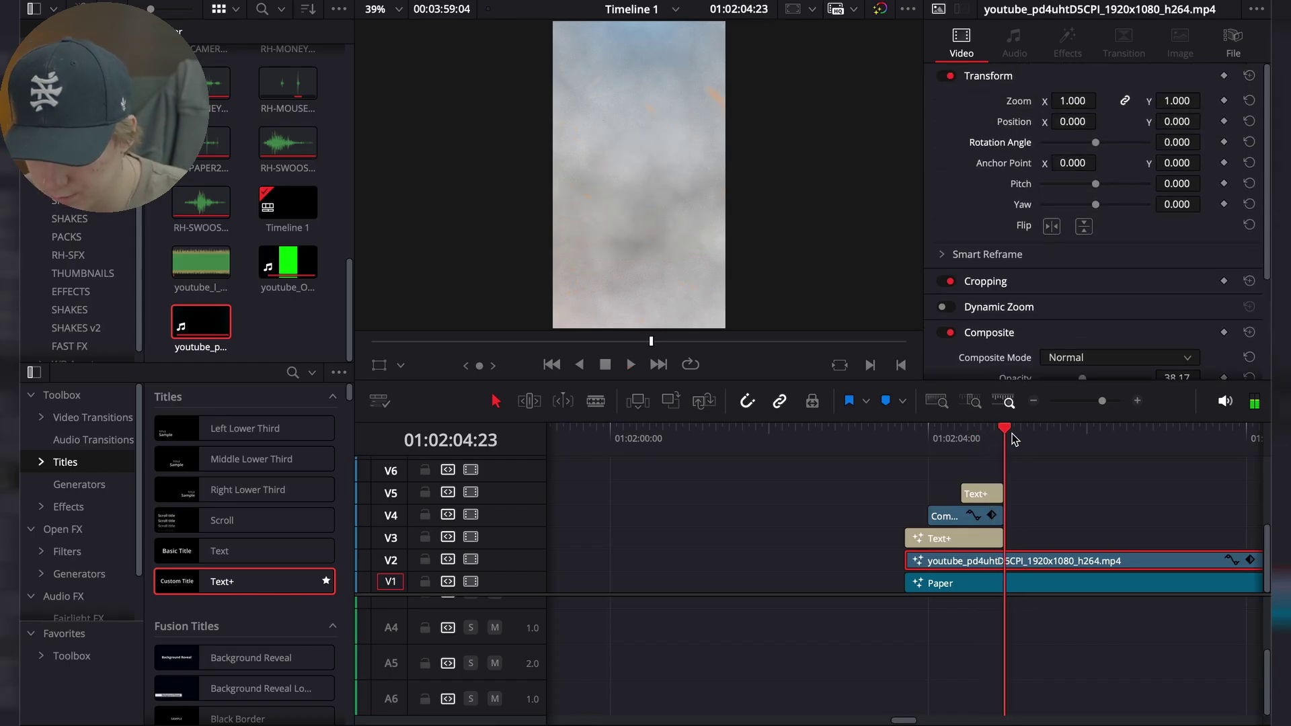
# Play the sequence on past the titles to the end of the Paper clip at 01:02:09:18
pyautogui.click(1033, 401)
pyautogui.press('space')
pyautogui.click(1137, 400)
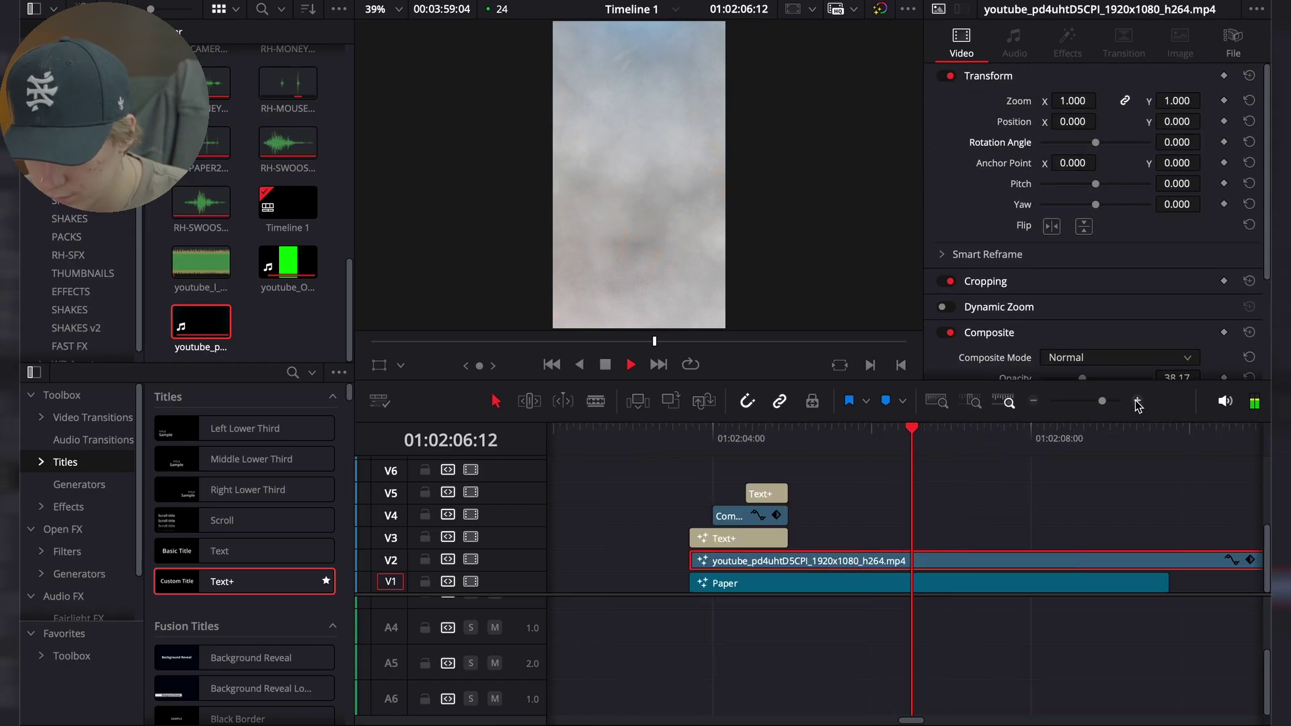
pyautogui.click(1033, 400)
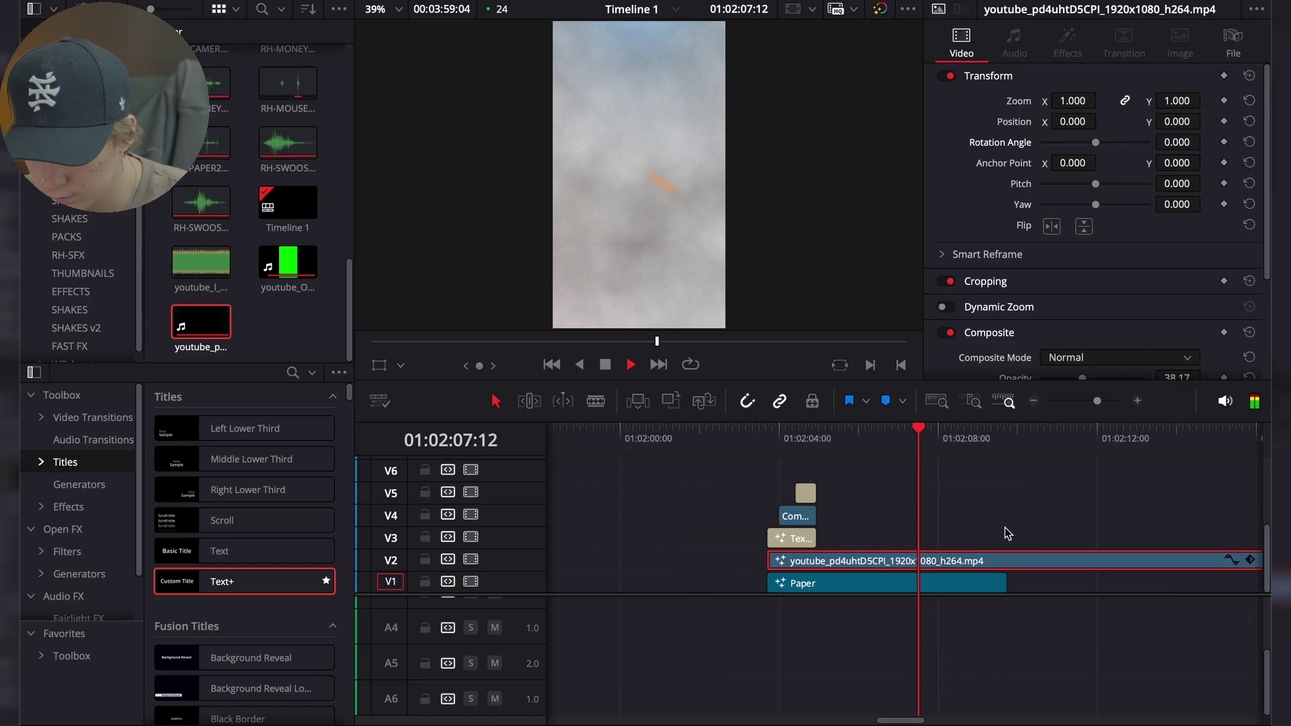
pyautogui.click(1137, 401)
pyautogui.press('space')
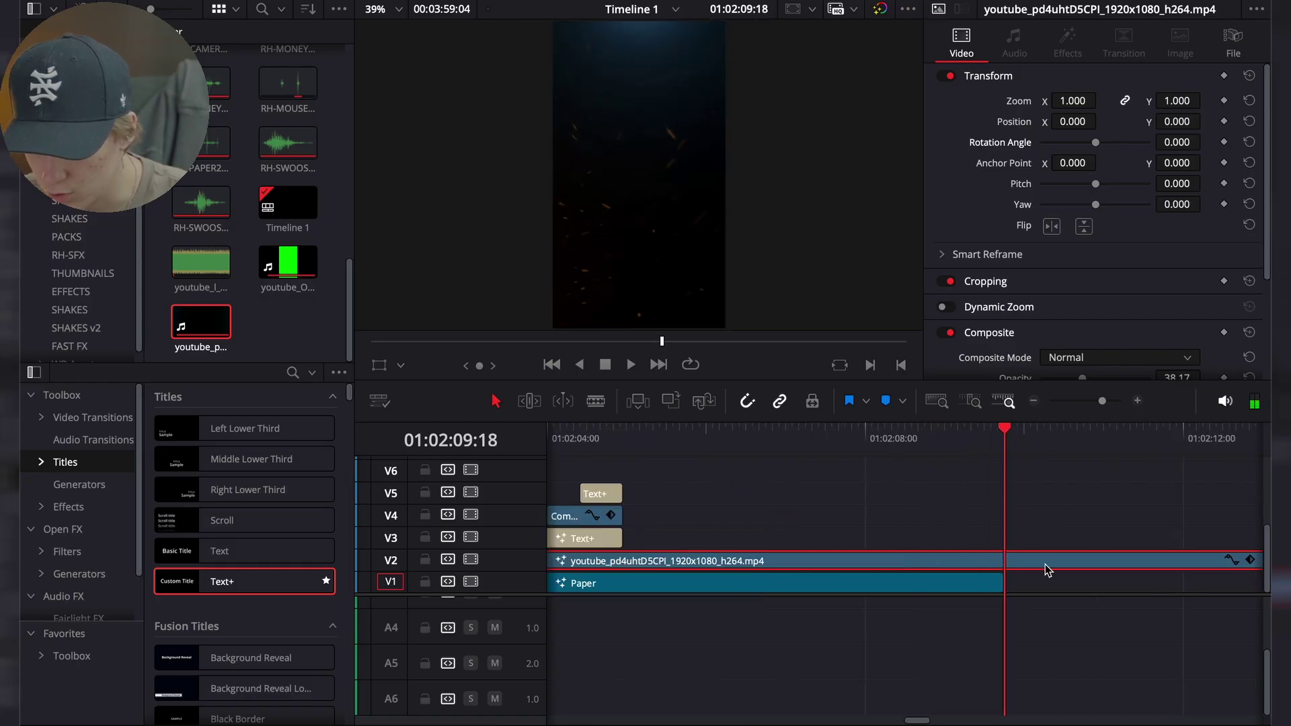
# Split the sparks clip on V2 where the Paper clip ends and delete the excess after it
pyautogui.press('super+b')
pyautogui.click(1046, 568)
pyautogui.press('BackSpace')
pyautogui.hscroll(-3, 1046, 568)
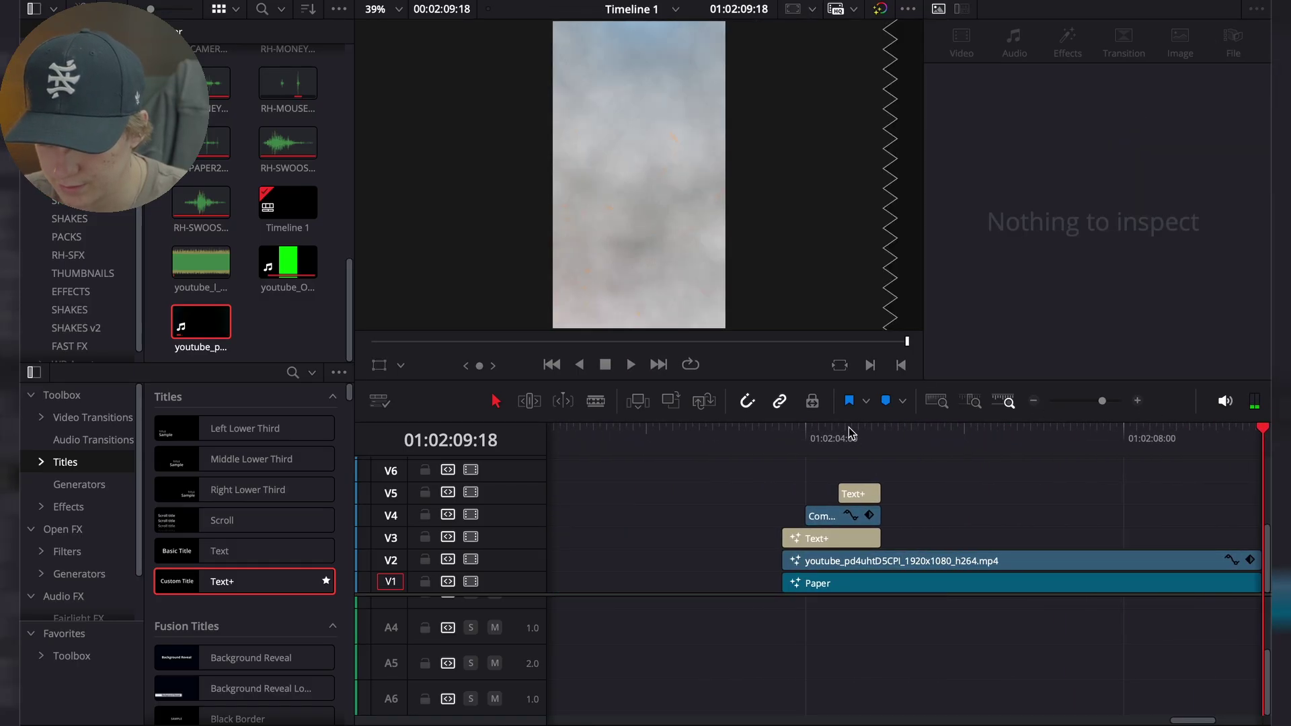
# Replay the section around the titles and logo to check the sparks and where the titles end
pyautogui.click(788, 432)
pyautogui.press('space')
pyautogui.click(1033, 401)
pyautogui.press('space')
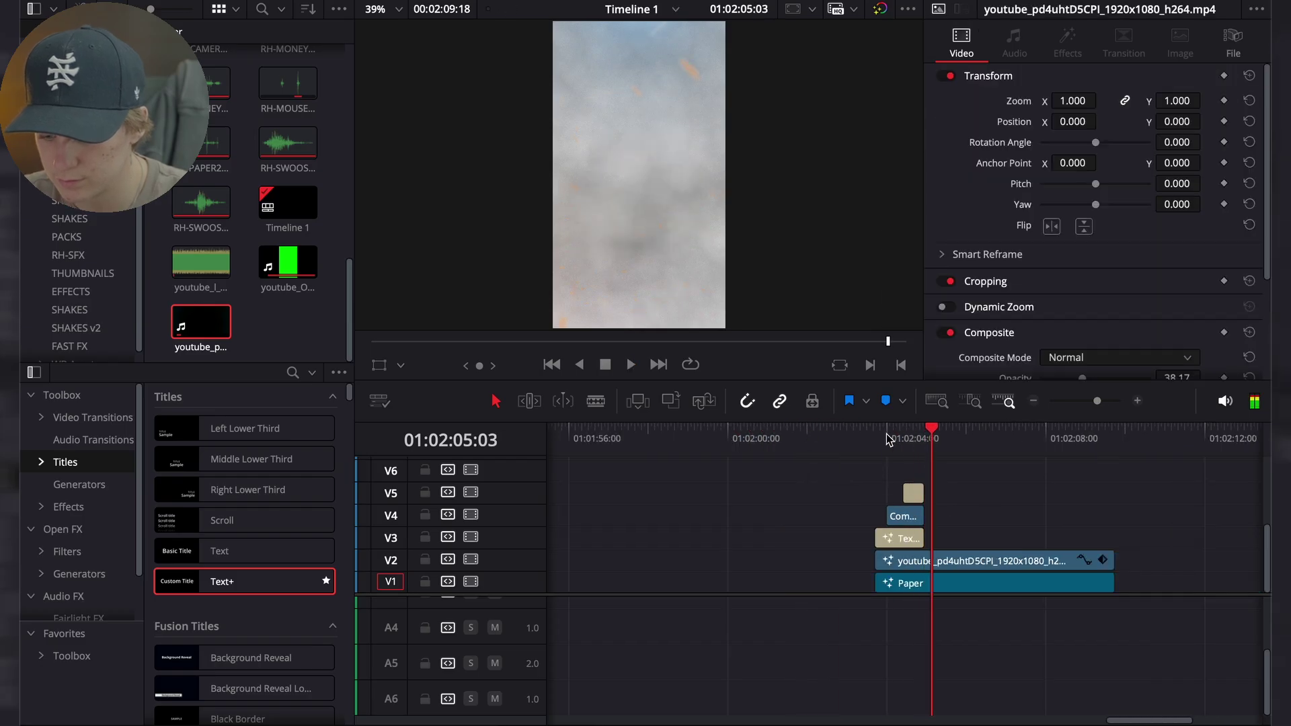
pyautogui.click(861, 436)
pyautogui.press('space')
pyautogui.press('super+equal')
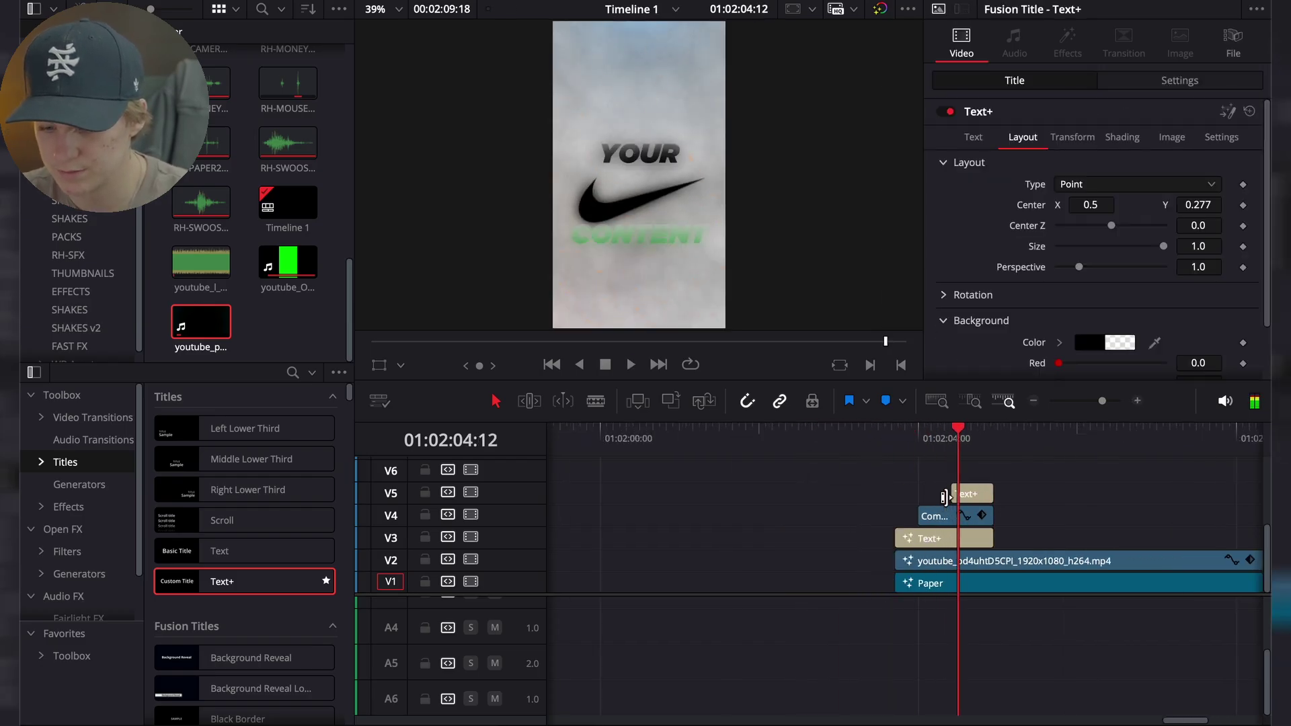
pyautogui.press('space')
# Combine the two Text+ titles and the logo clip on V3 to V5 into one new compound clip
pyautogui.press('super+equal')
pyautogui.moveTo(946, 497); pyautogui.dragTo(894, 541)
pyautogui.rightClick(894, 542)
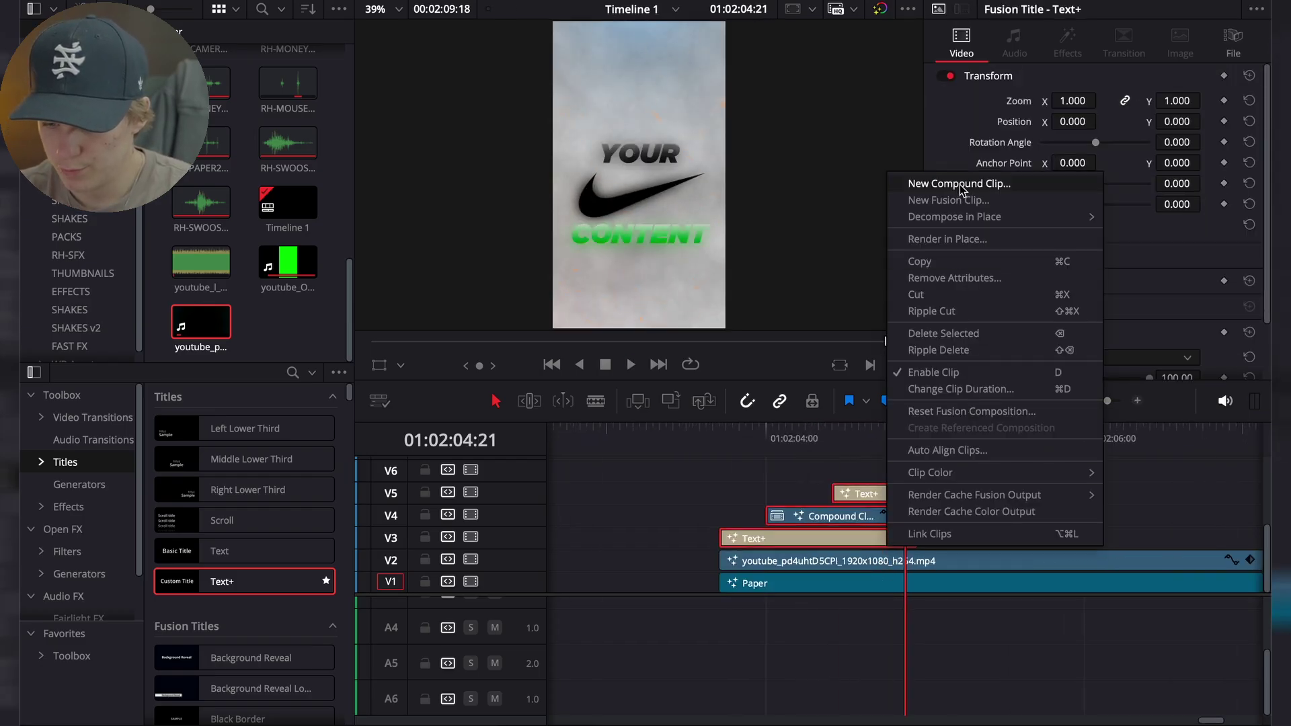
pyautogui.click(918, 179)
pyautogui.click(758, 396)
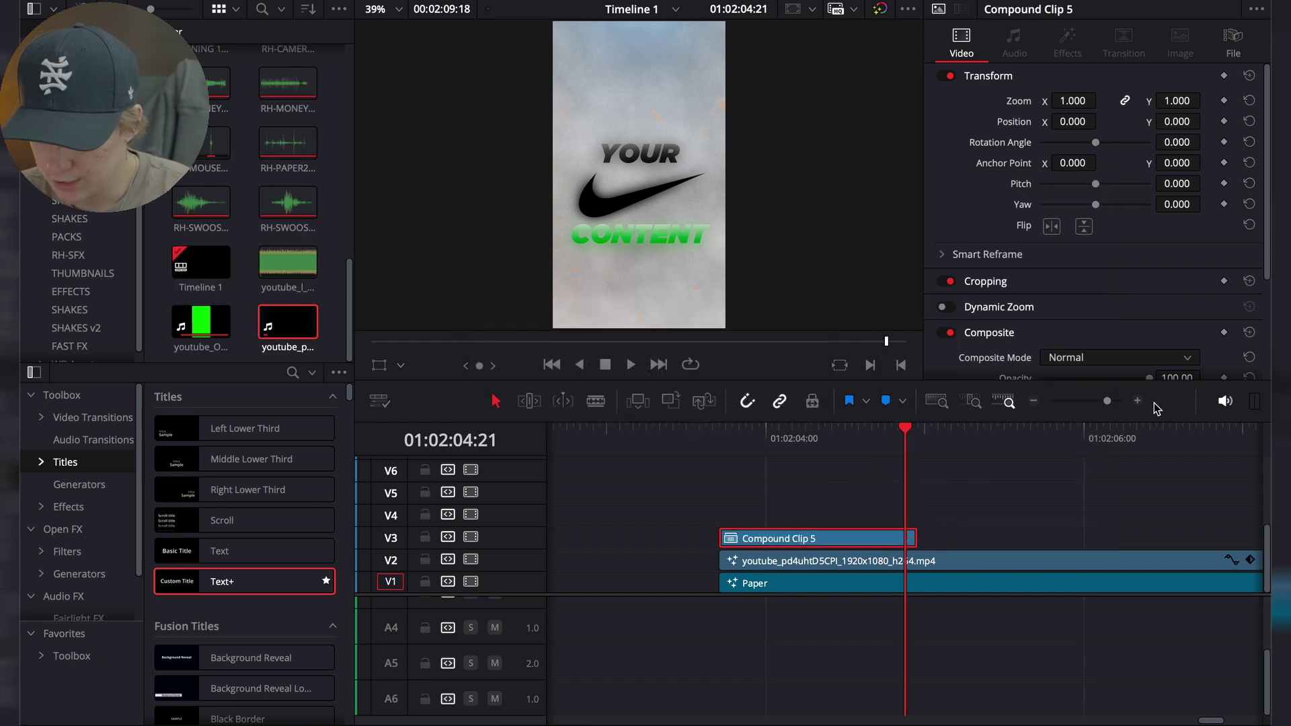
# Give the compound clip on V3 a short fade-out at its end
pyautogui.click(1137, 401)
pyautogui.scroll(3, 1049, 501)
pyautogui.scroll(2, 939, 474)
pyautogui.keyDown('shift'); pyautogui.scroll(4, 939, 474); pyautogui.keyUp('shift')
pyautogui.moveTo(928, 520); pyautogui.dragTo(911, 519)
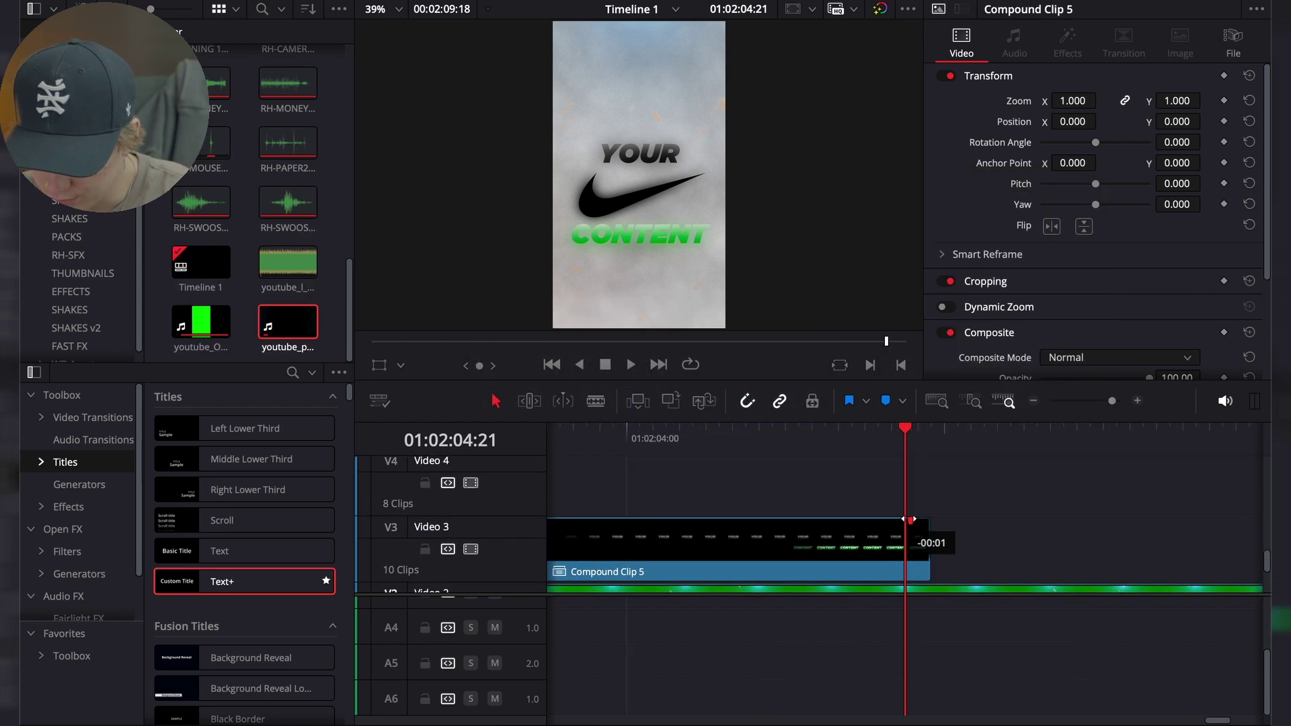
pyautogui.keyDown('shift'); pyautogui.scroll(-6, 884, 537); pyautogui.keyUp('shift')
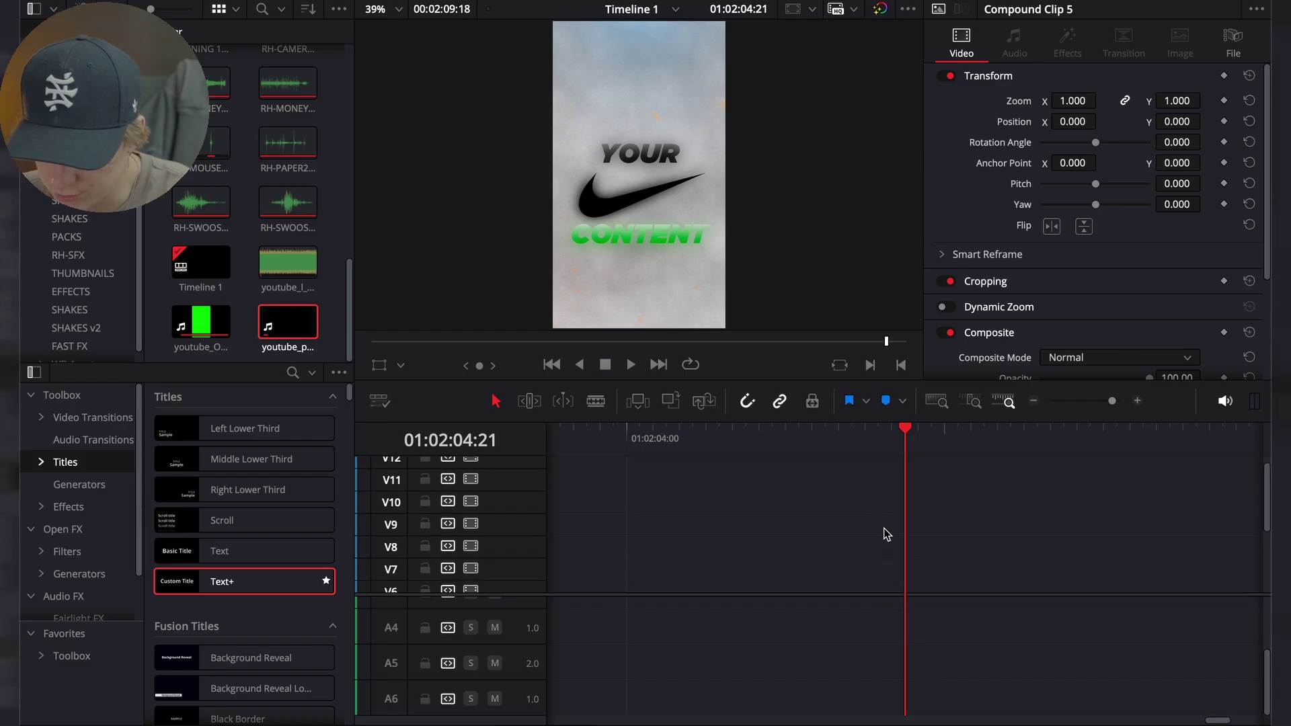
pyautogui.scroll(-3, 884, 547)
# Step frame by frame through the end of the compound clip to examine its fade-out
pyautogui.click(787, 429)
pyautogui.moveTo(791, 432); pyautogui.dragTo(828, 433)
pyautogui.press('Right')
pyautogui.press('Right')
pyautogui.press('Right')
pyautogui.press('Right')
pyautogui.press('Right')
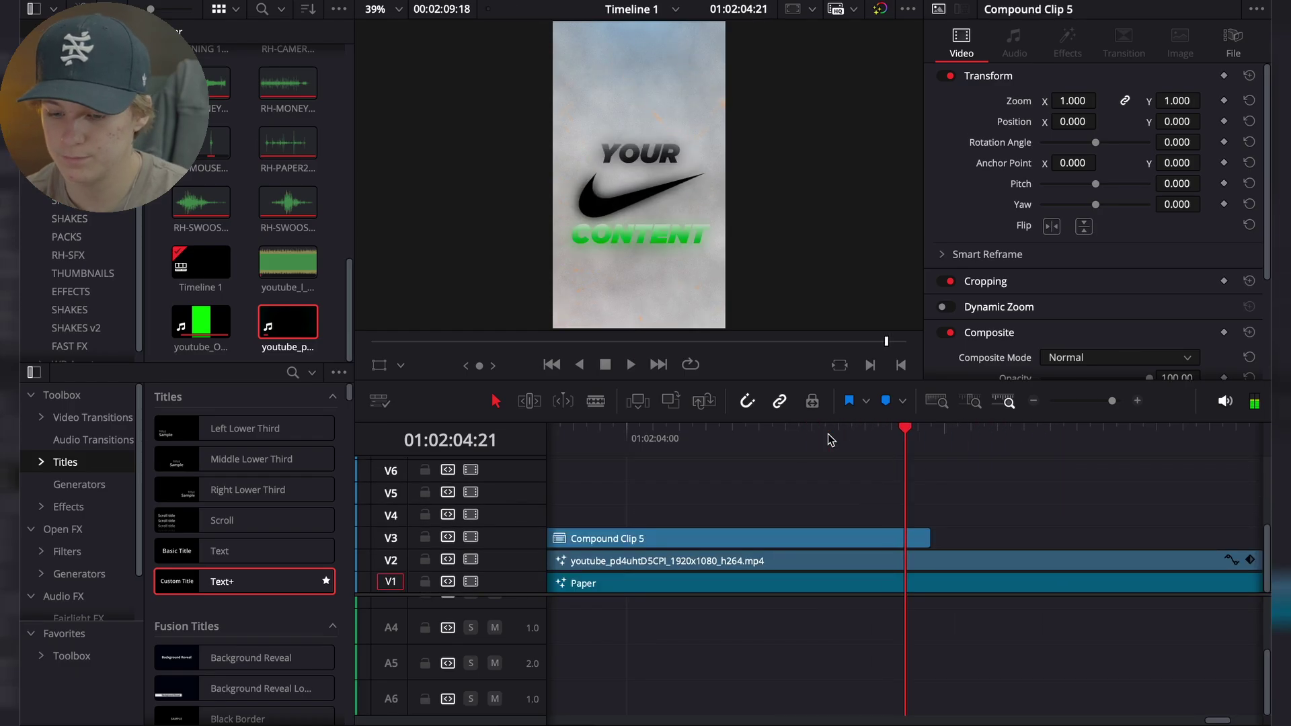
pyautogui.press('Right')
pyautogui.press('Right')
pyautogui.press('Right')
pyautogui.press('Right')
pyautogui.press('Left')
pyautogui.press('Left')
# Lengthen the compound clip's fade-out to about 7 frames
pyautogui.keyDown('shift'); pyautogui.scroll(5, 828, 434); pyautogui.keyUp('shift')
pyautogui.scroll(1, 907, 519)
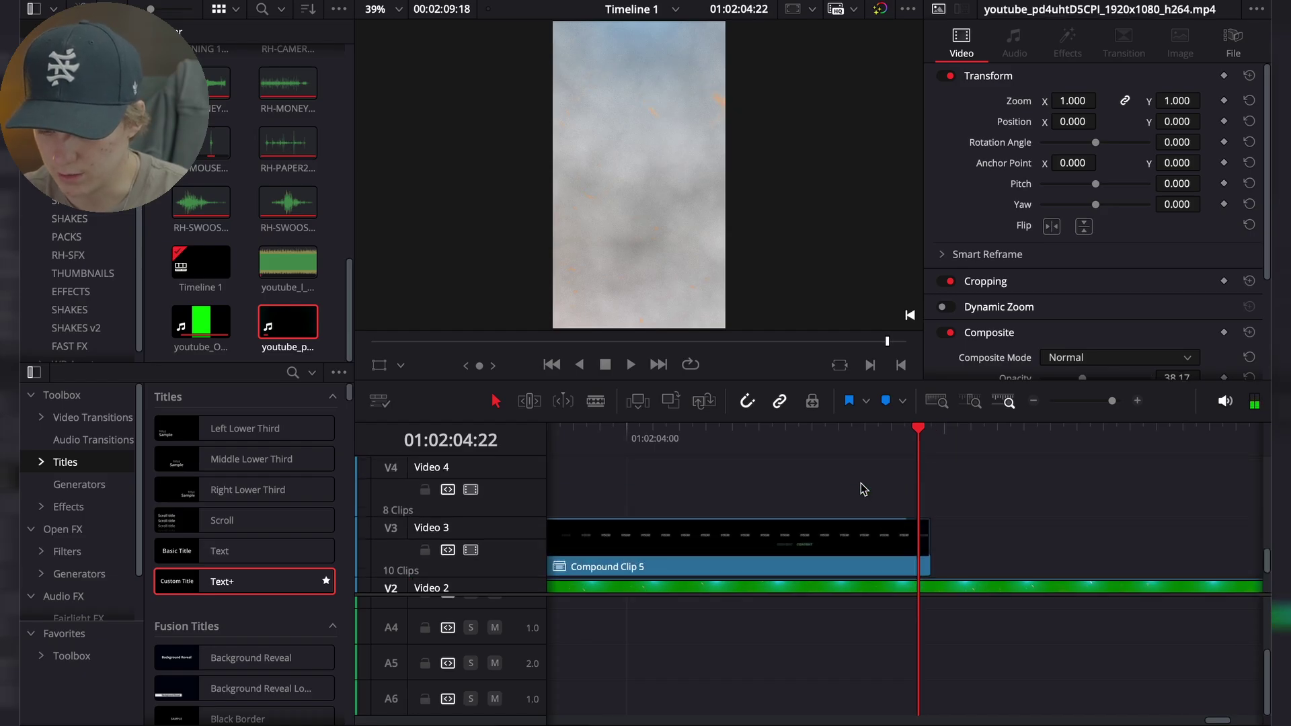
pyautogui.moveTo(886, 520); pyautogui.dragTo(835, 521)
pyautogui.keyDown('shift'); pyautogui.scroll(-5, 845, 525); pyautogui.keyUp('shift')
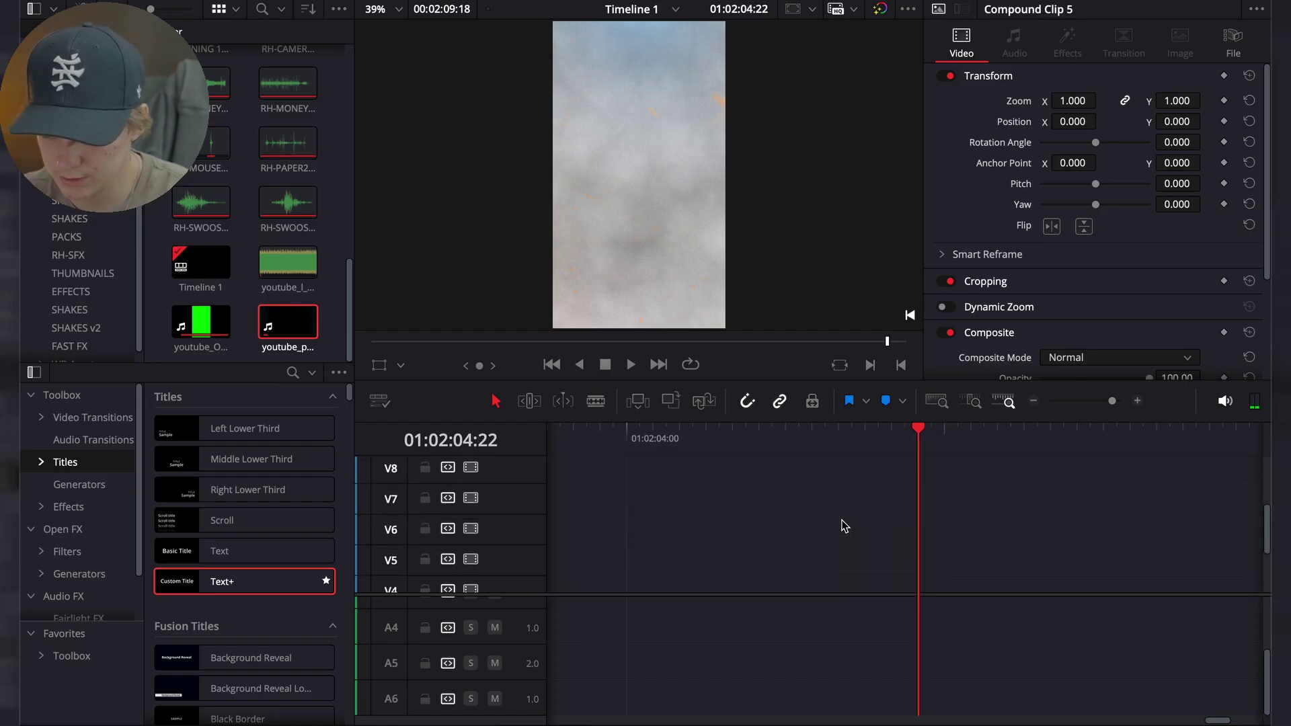
# Play and step through the last frames of the compound clip to check the longer fade-out
pyautogui.keyDown('shift'); pyautogui.scroll(6, 844, 525); pyautogui.keyUp('shift')
pyautogui.click(773, 432)
pyautogui.press('space')
pyautogui.press('space')
pyautogui.press('Right')
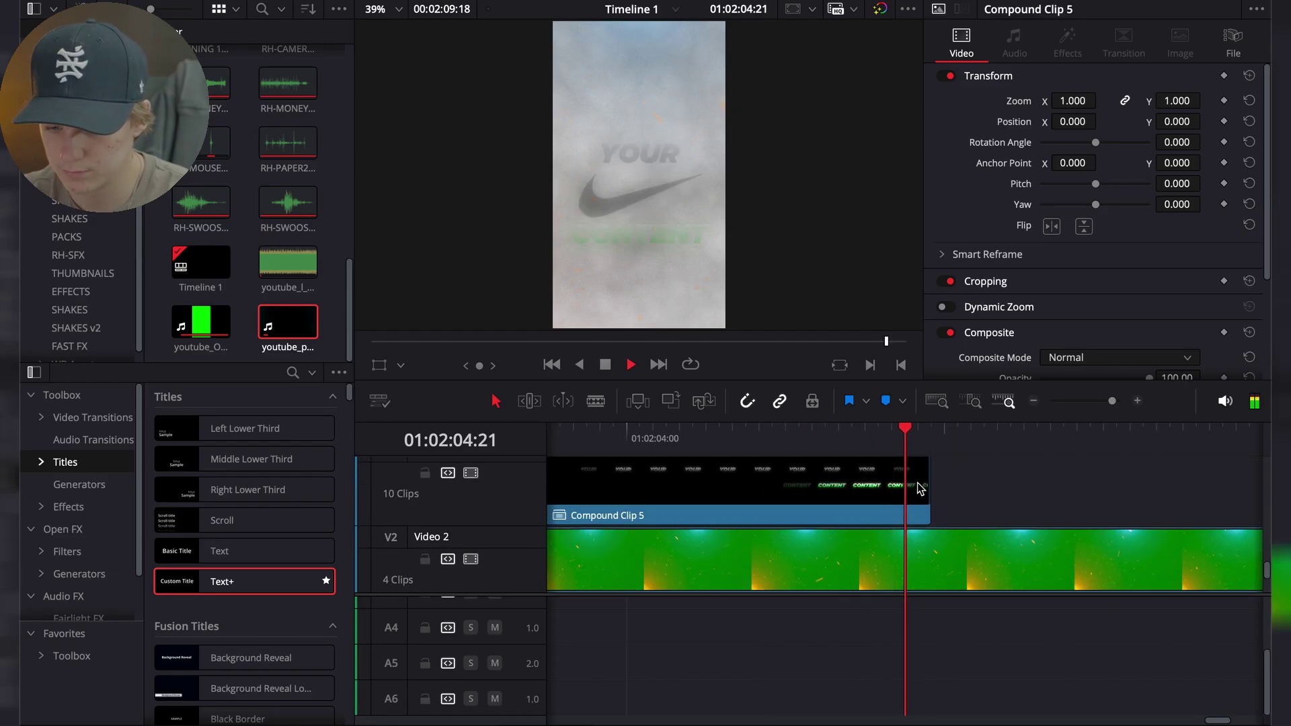
pyautogui.press('Right')
pyautogui.keyDown('shift'); pyautogui.scroll(-5, 924, 498); pyautogui.keyUp('shift')
pyautogui.scroll(-5, 924, 498)
pyautogui.click(831, 442)
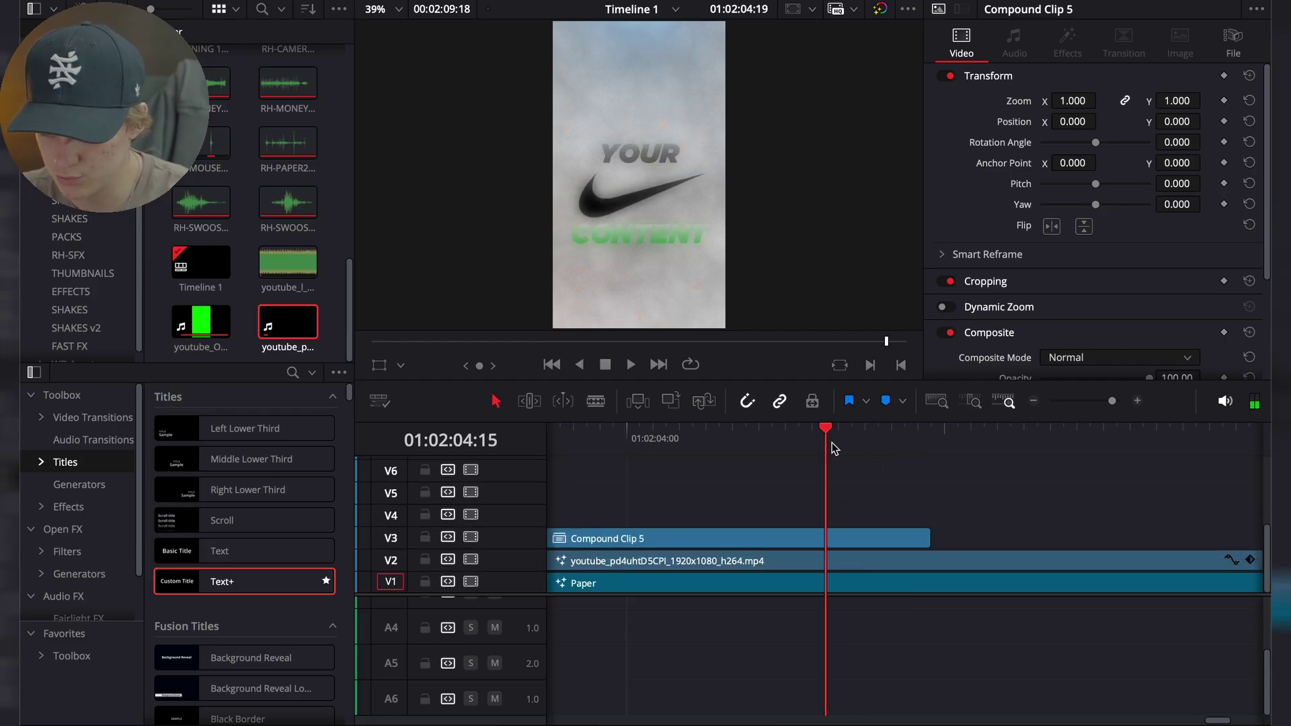
pyautogui.press('Right')
pyautogui.press('Right')
# Split the Paper clip at 01:02:04:16 and keyframe the second part's Gain from 1.0 there to a darker value at 01:02:04:23
pyautogui.click(835, 448)
pyautogui.click(892, 585)
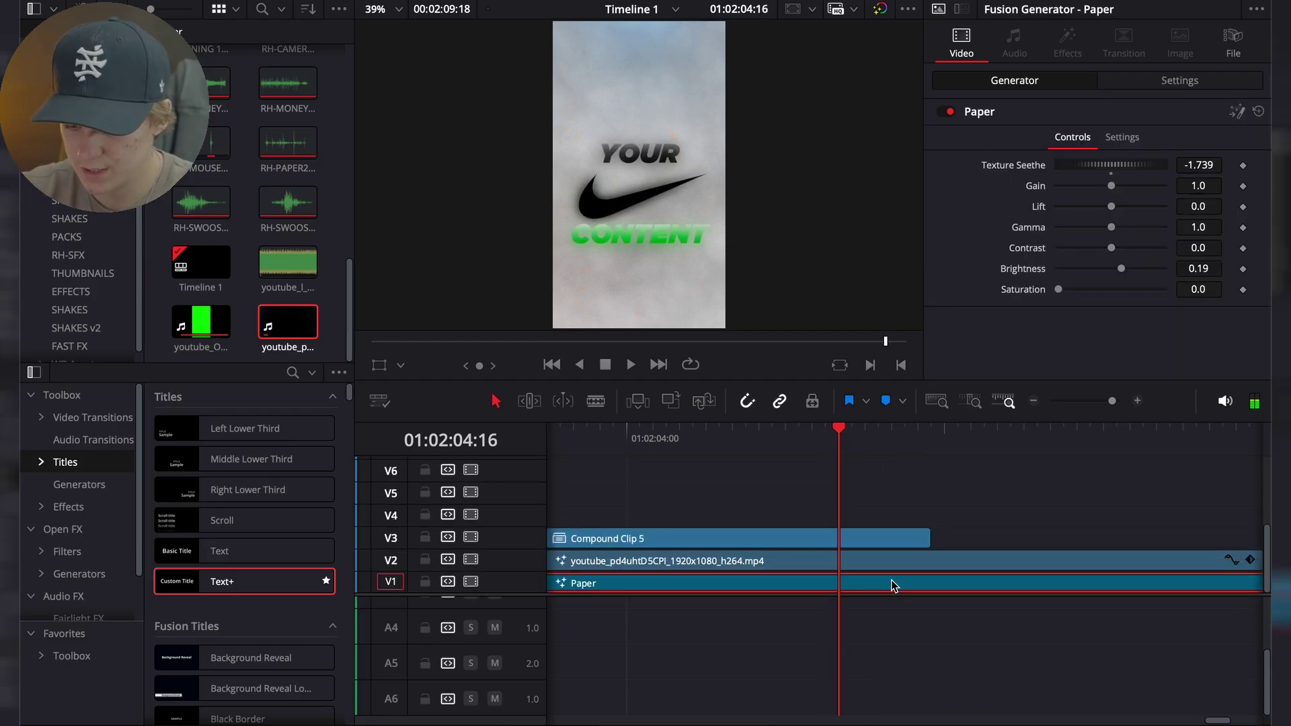
pyautogui.hotkey('ctrl', 'b')
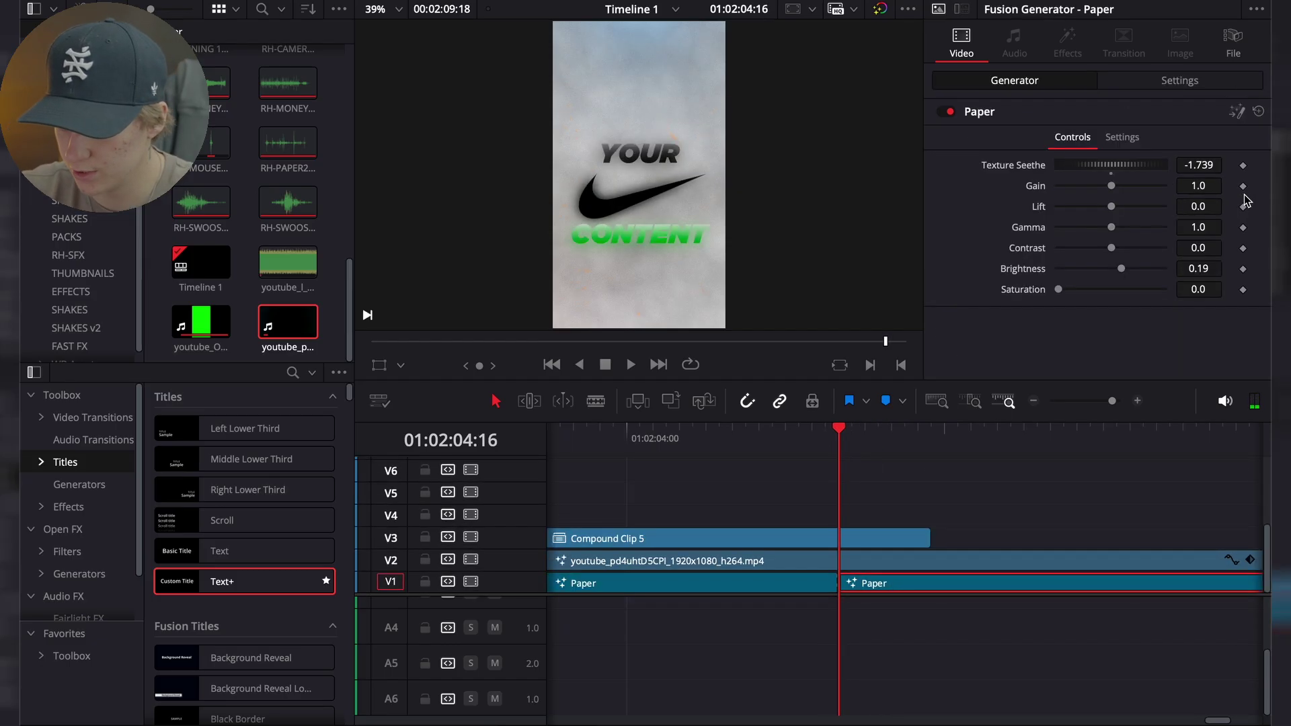
pyautogui.click(931, 506)
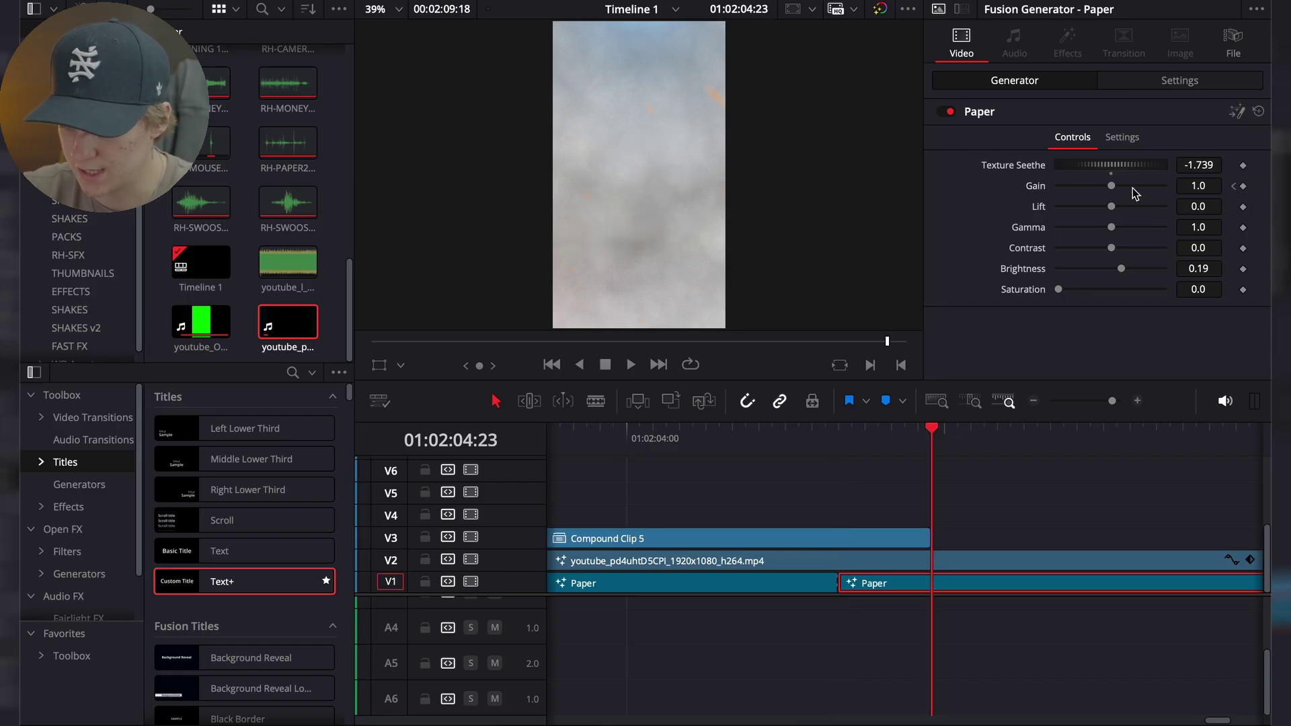
pyautogui.moveTo(1113, 186); pyautogui.dragTo(1076, 194)
# Replay the transition around 01:02:04:16 to check the background darkening while the titles and logo fade out
pyautogui.moveTo(873, 444); pyautogui.dragTo(786, 445)
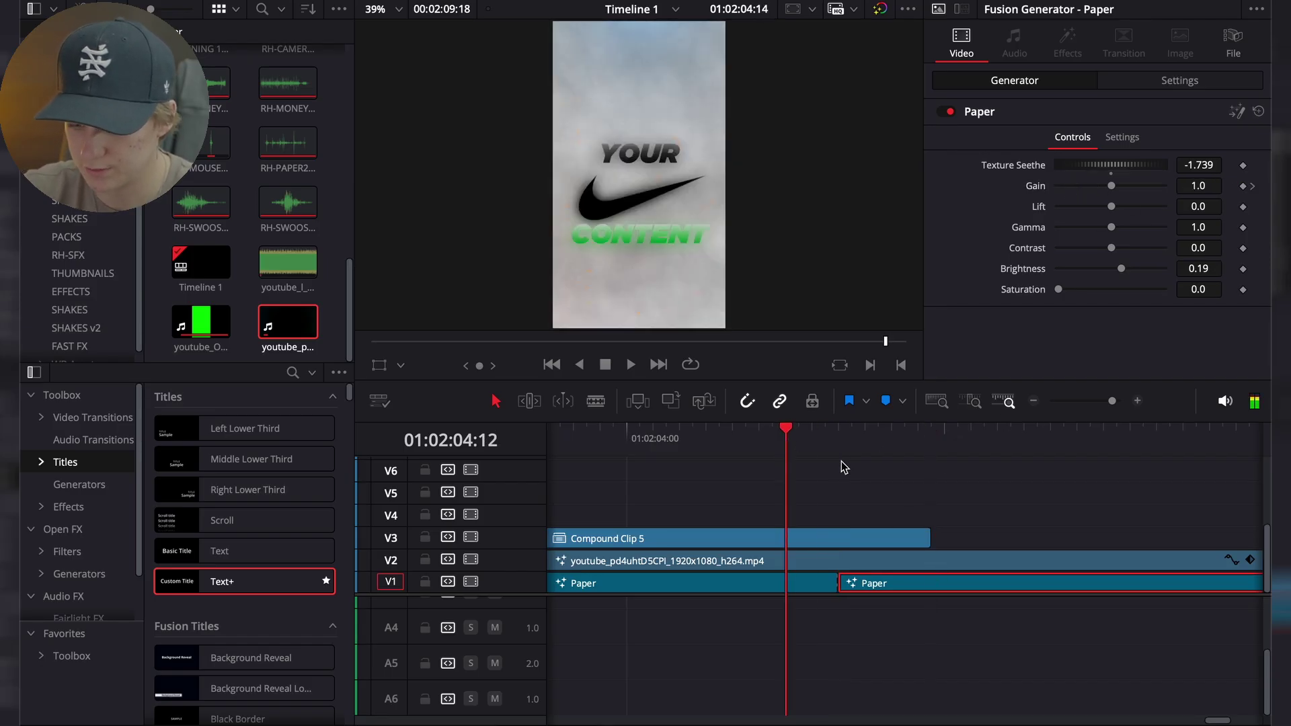
pyautogui.click(968, 512)
pyautogui.press('space')
pyautogui.press('space')
pyautogui.moveTo(910, 437); pyautogui.dragTo(957, 441)
pyautogui.click(787, 441)
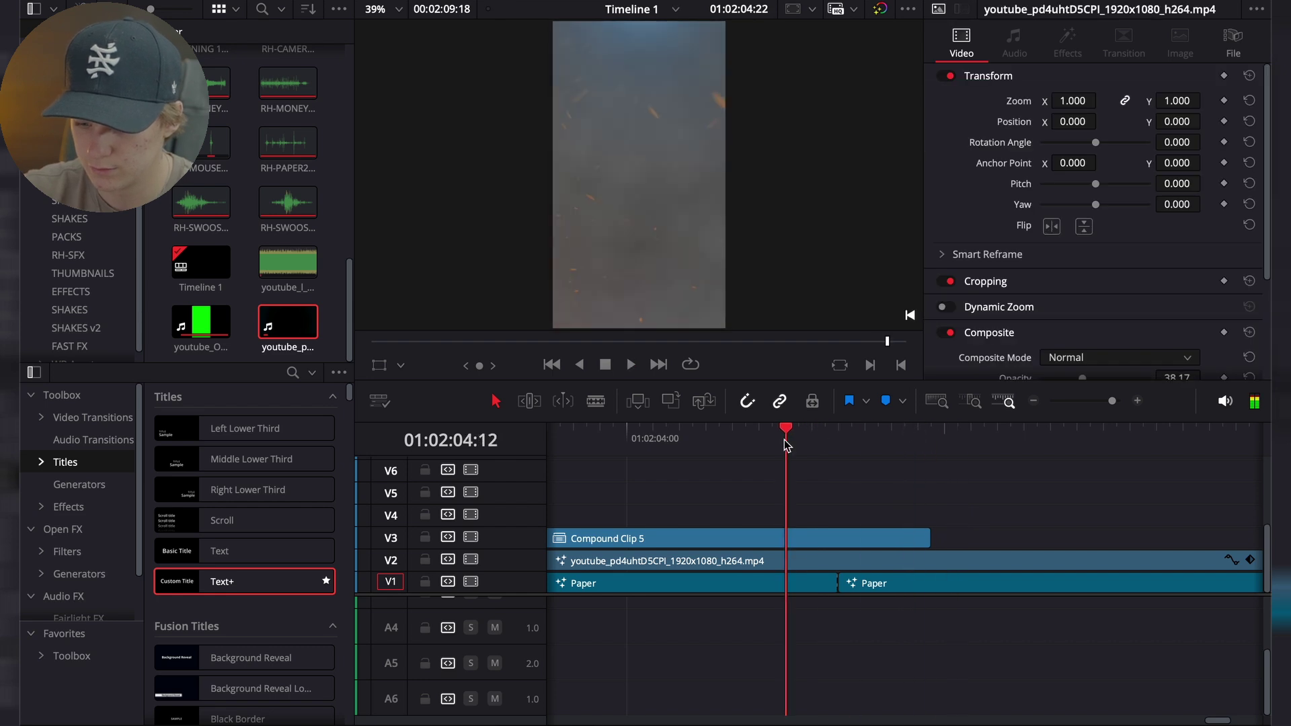
pyautogui.press('space')
pyautogui.press('space')
pyautogui.click(800, 444)
pyautogui.press('space')
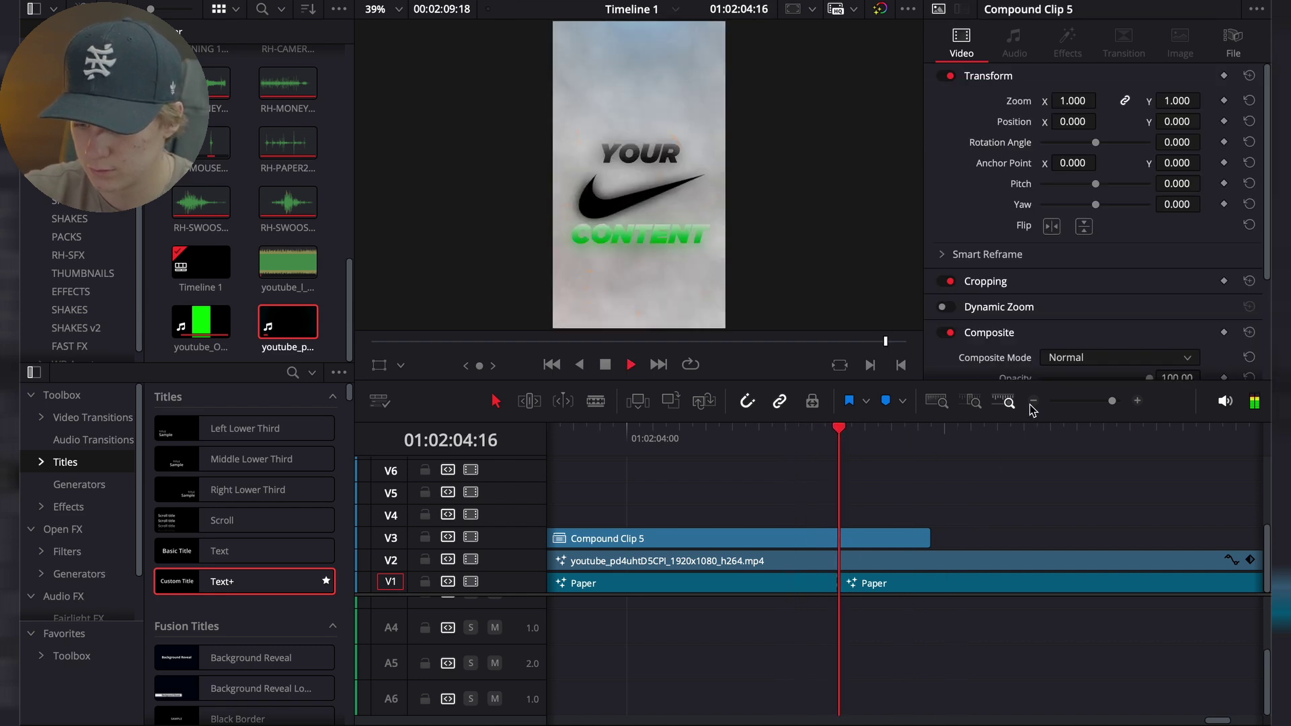
pyautogui.click(1033, 401)
pyautogui.press('space')
pyautogui.click(874, 438)
pyautogui.press('space')
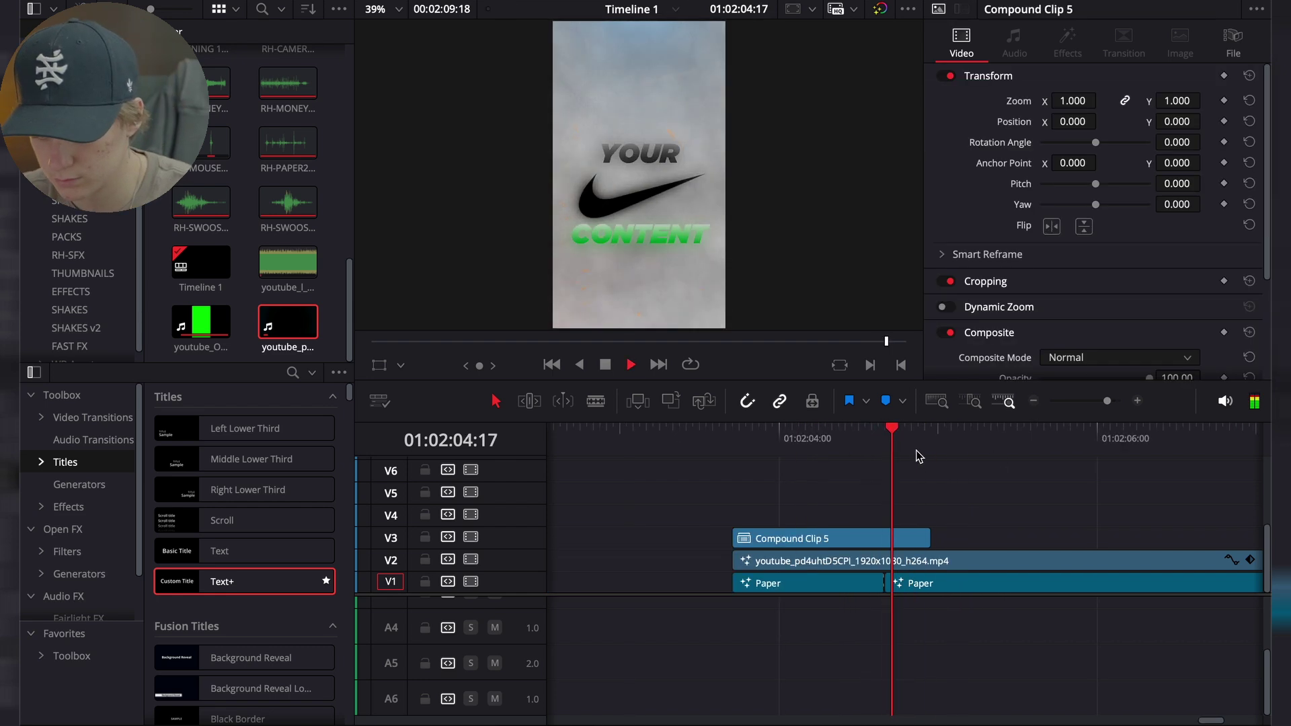
pyautogui.press('space')
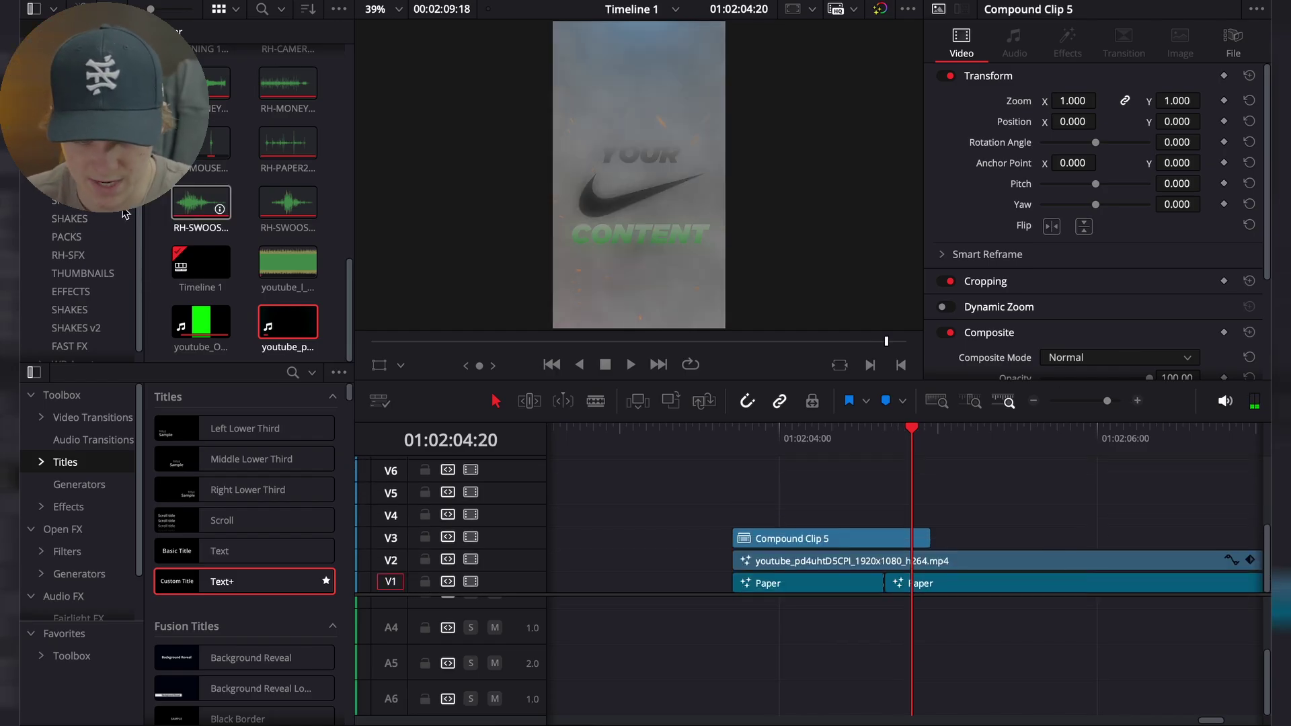
# Try the MAGIC ZOOM effect from the EFFECTS bin on V8 over the end of the compound clip
pyautogui.click(72, 291)
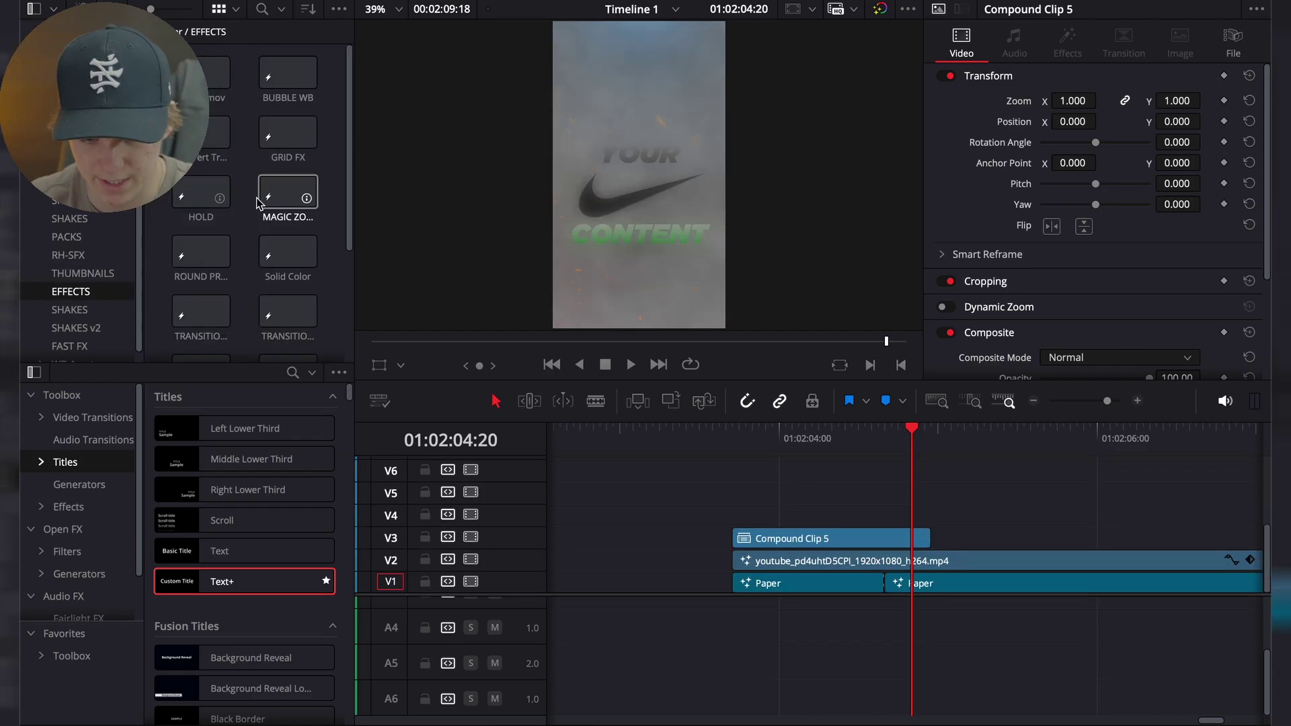
pyautogui.moveTo(284, 190); pyautogui.dragTo(942, 486)
pyautogui.press('space')
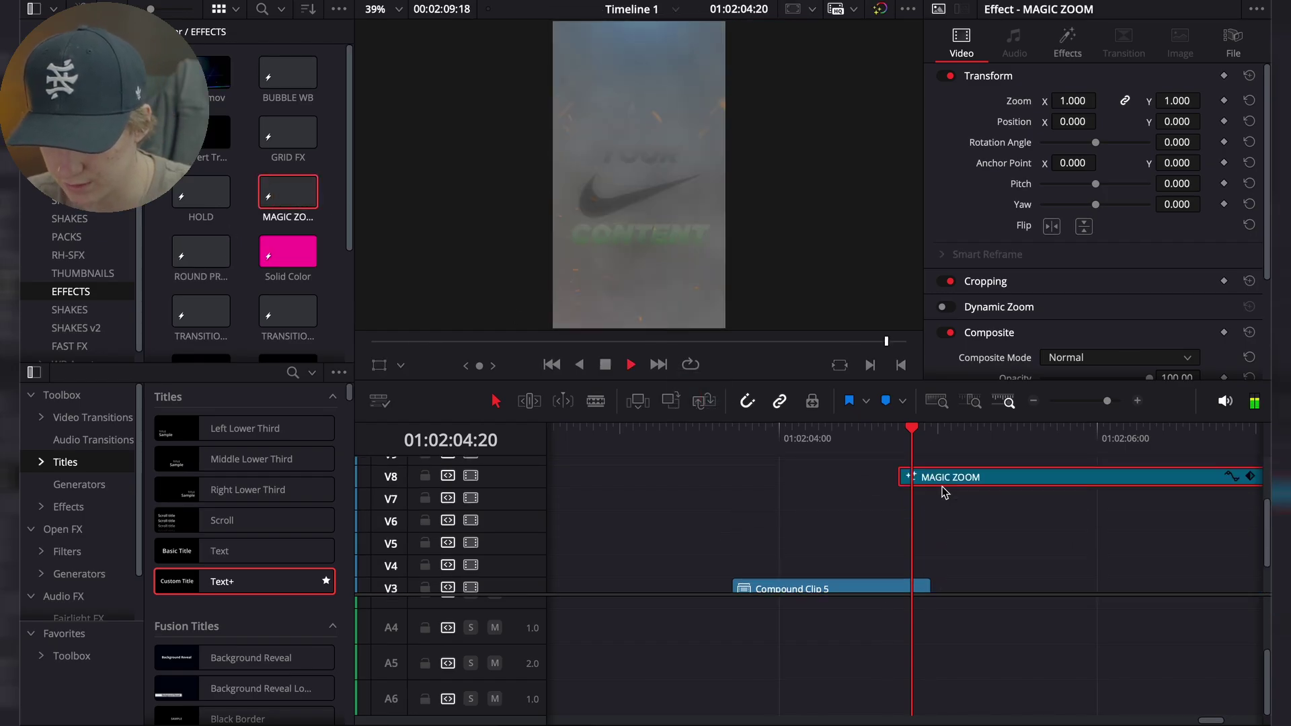
pyautogui.hotkey('ctrl', 'z')
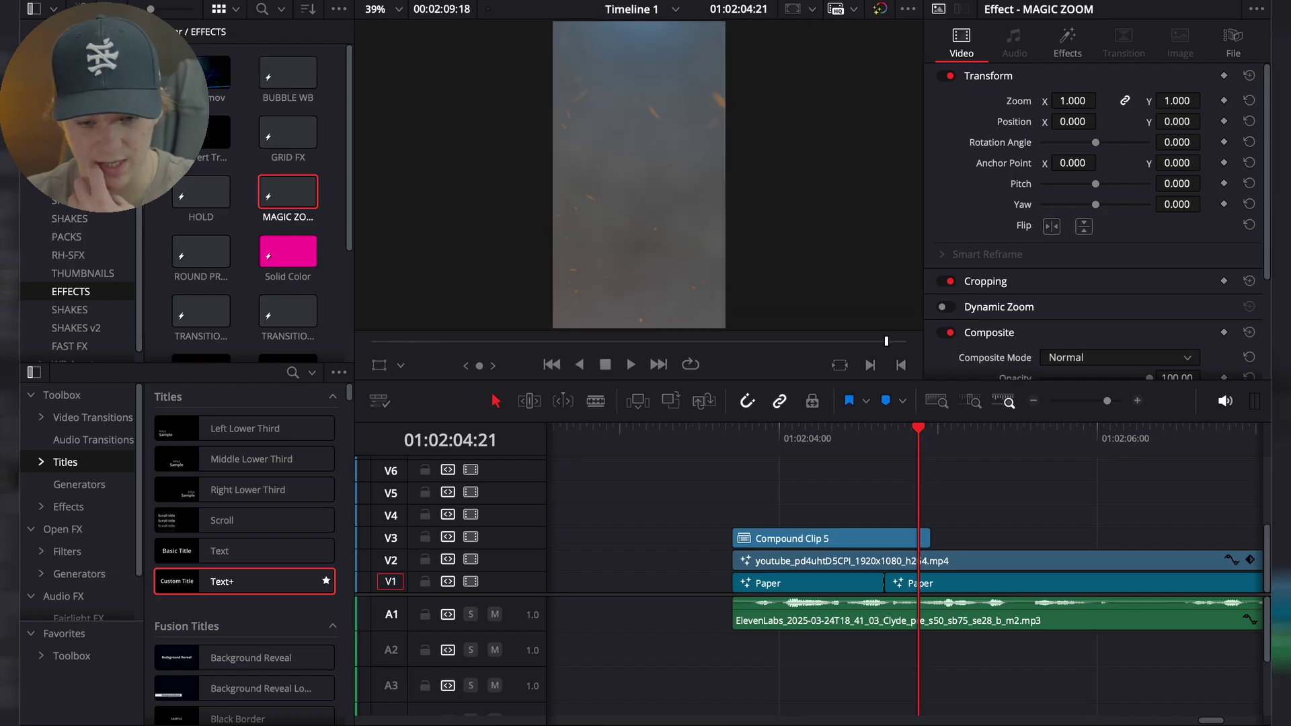
# Place the BLACK SHA... title from the TEXT bin on V4 at 01:02:04:21 and extend its end to about 01:02:06:18
pyautogui.click(69, 182)
pyautogui.moveTo(292, 72); pyautogui.dragTo(948, 523)
pyautogui.press('space')
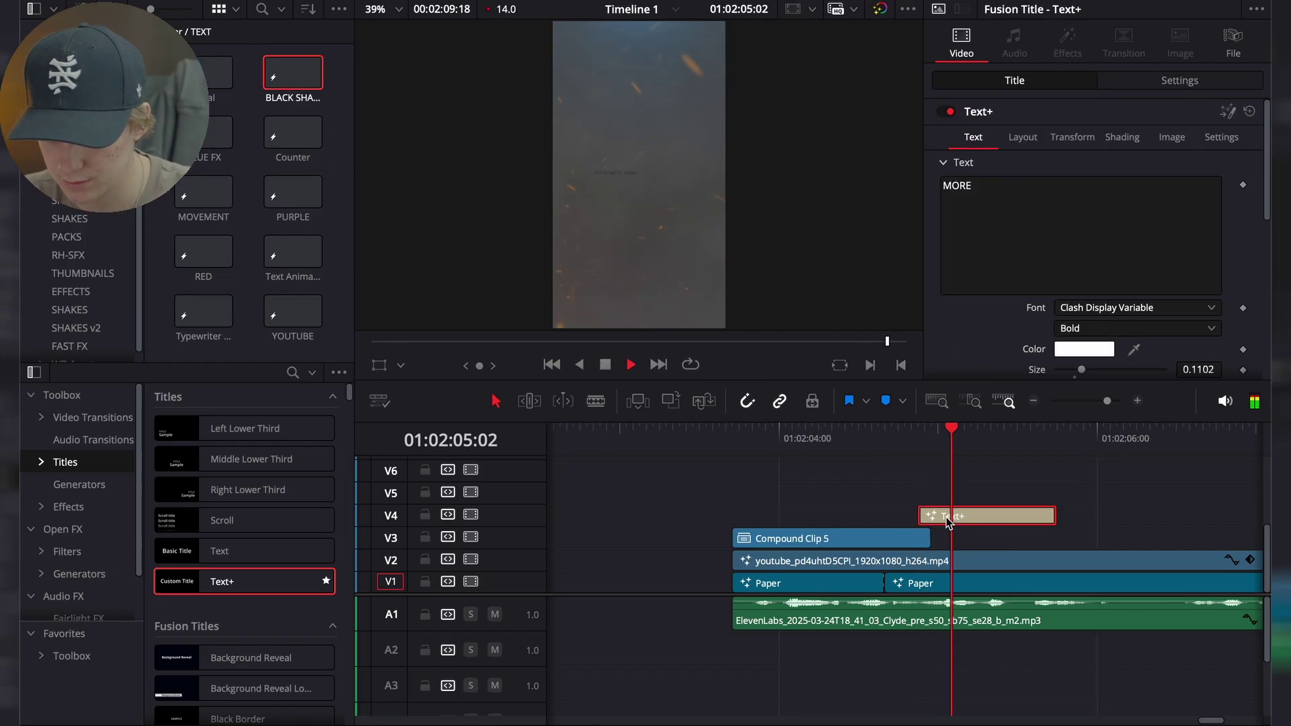
pyautogui.press('space')
pyautogui.press('space')
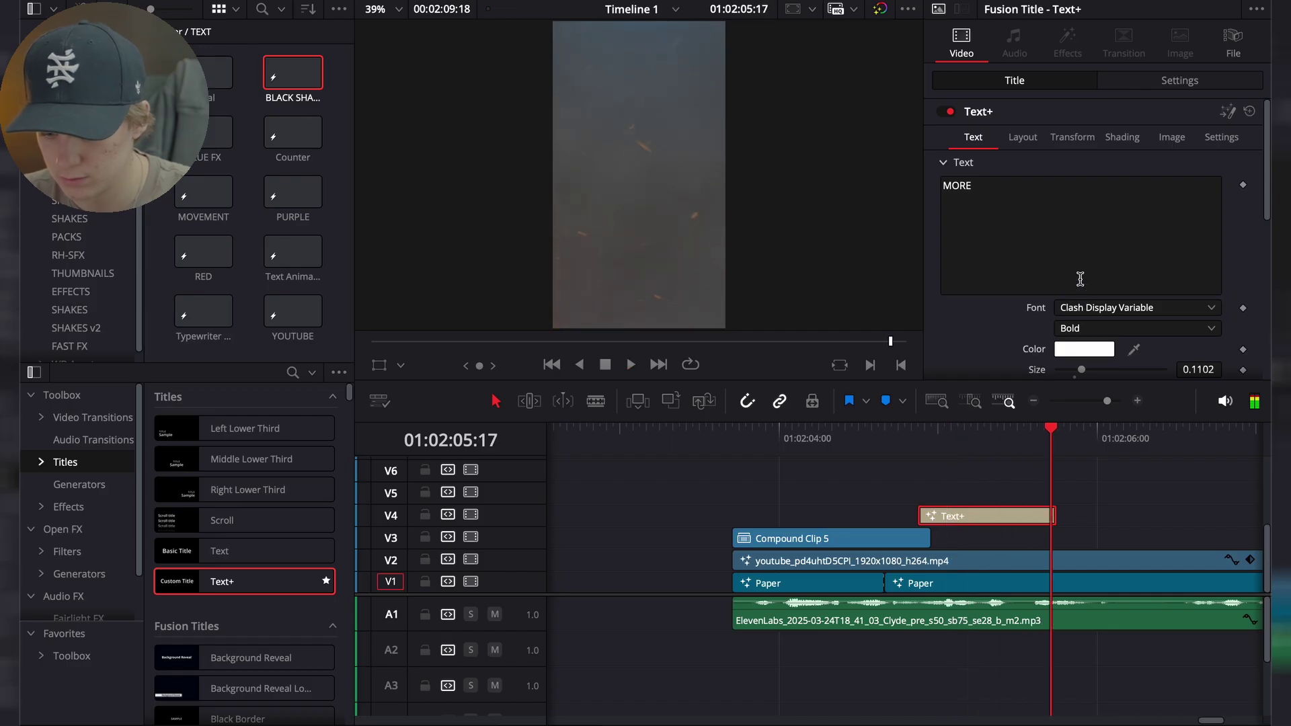
pyautogui.moveTo(1060, 515); pyautogui.dragTo(1213, 518)
# Set the first stop of the MORE title's shading gradient to the Snow color
pyautogui.click(1133, 138)
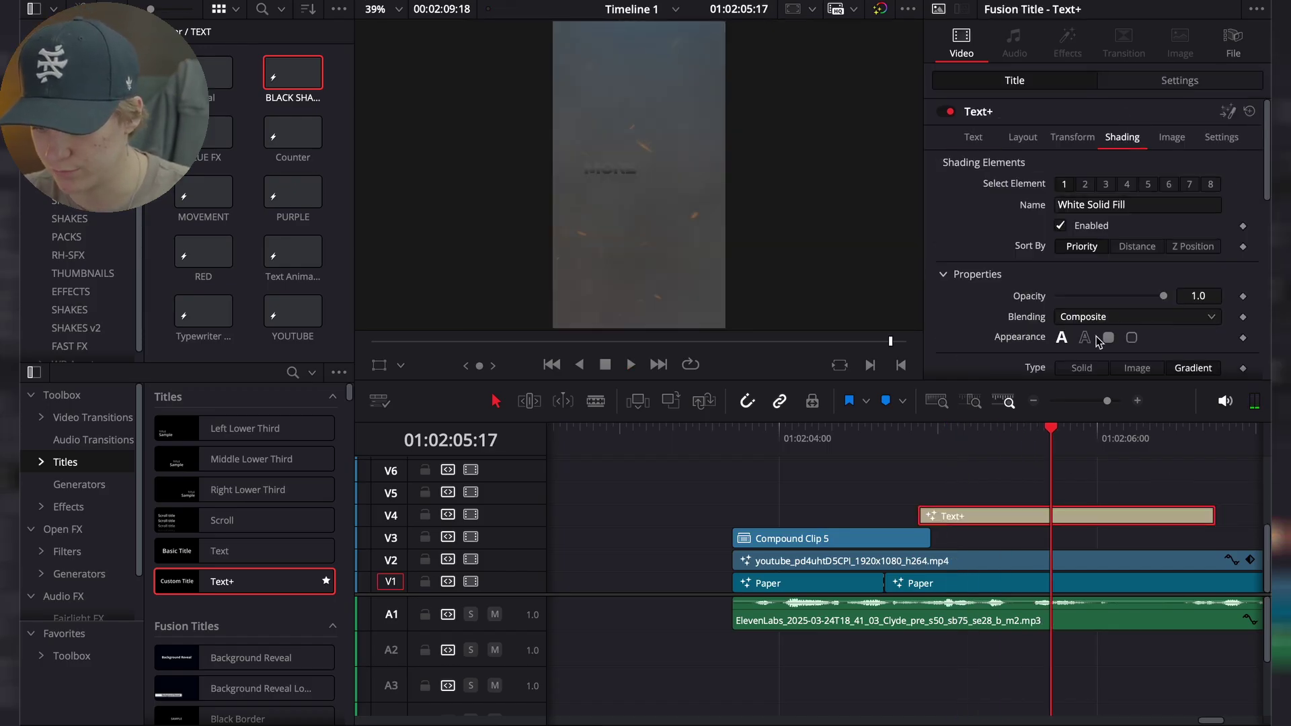
pyautogui.scroll(-3, 1070, 268)
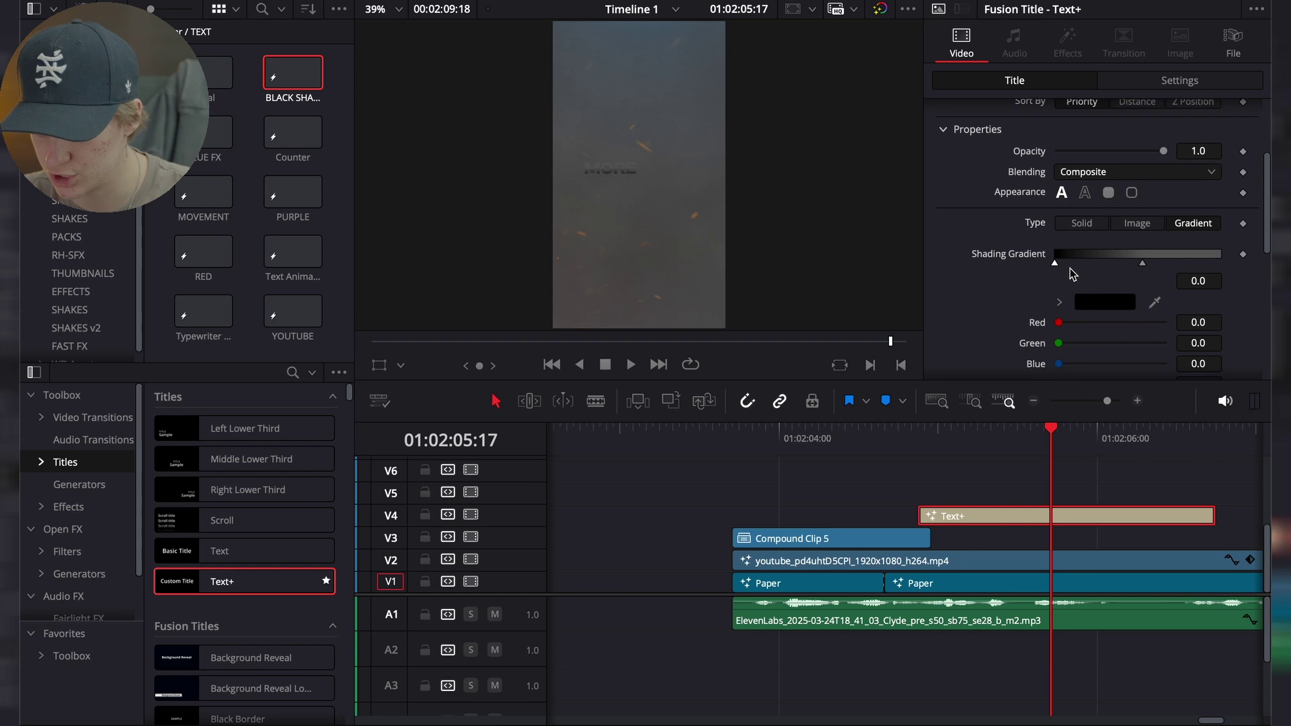
pyautogui.click(1105, 302)
pyautogui.click(213, 453)
pyautogui.click(179, 664)
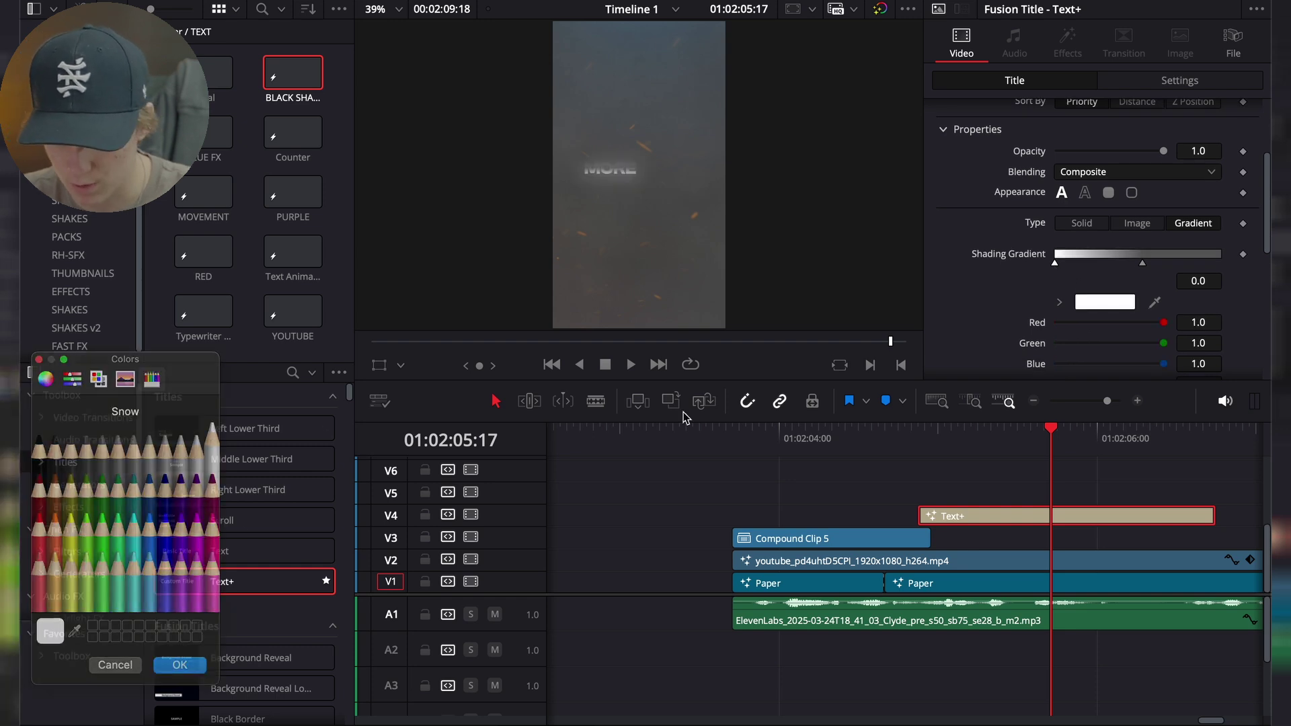
# Set the second stop of the MORE title's shading gradient to Aluminum after comparing several greys
pyautogui.click(1142, 264)
pyautogui.click(1109, 303)
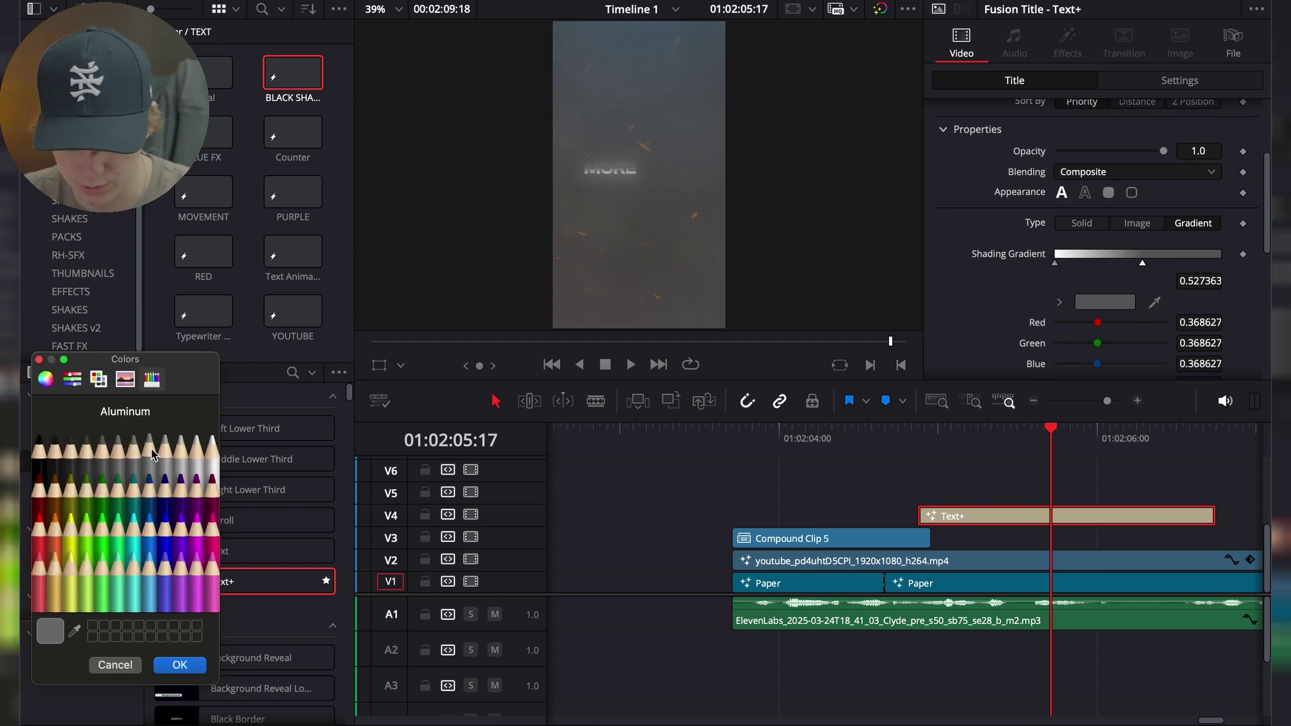
pyautogui.click(181, 456)
pyautogui.click(165, 451)
pyautogui.click(150, 452)
pyautogui.click(130, 452)
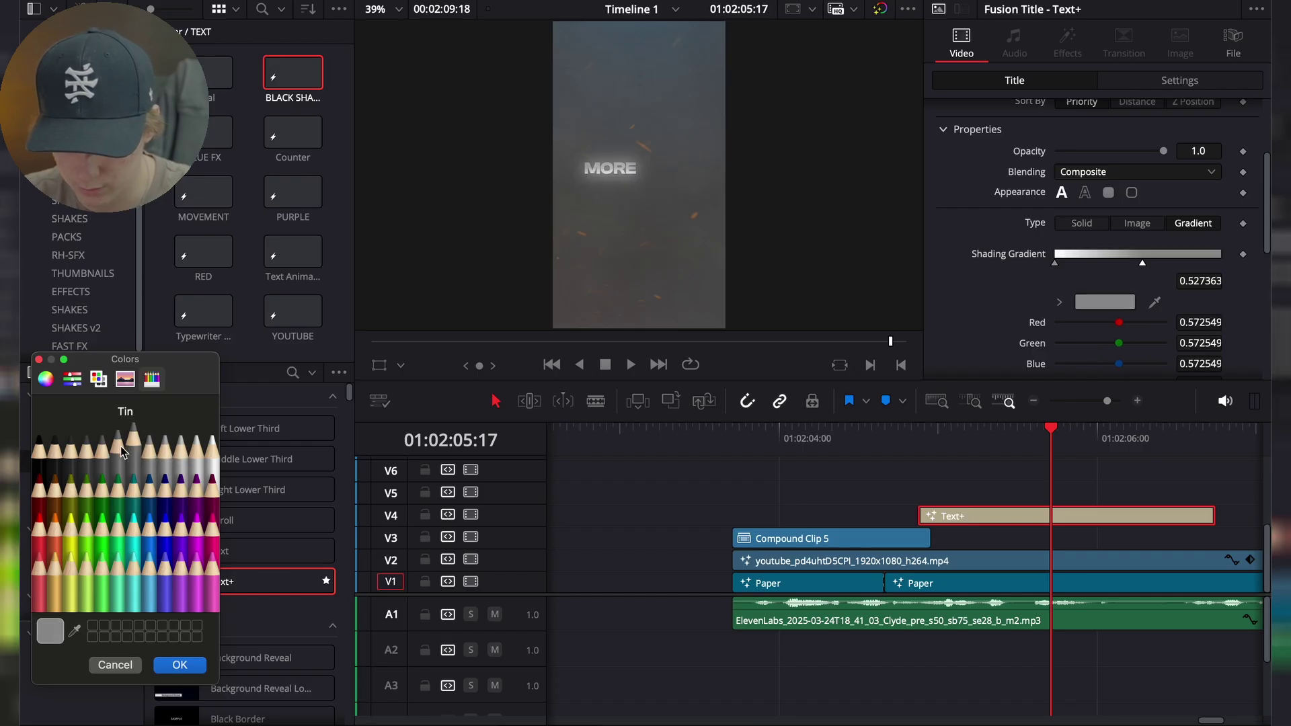
pyautogui.click(163, 449)
pyautogui.click(150, 448)
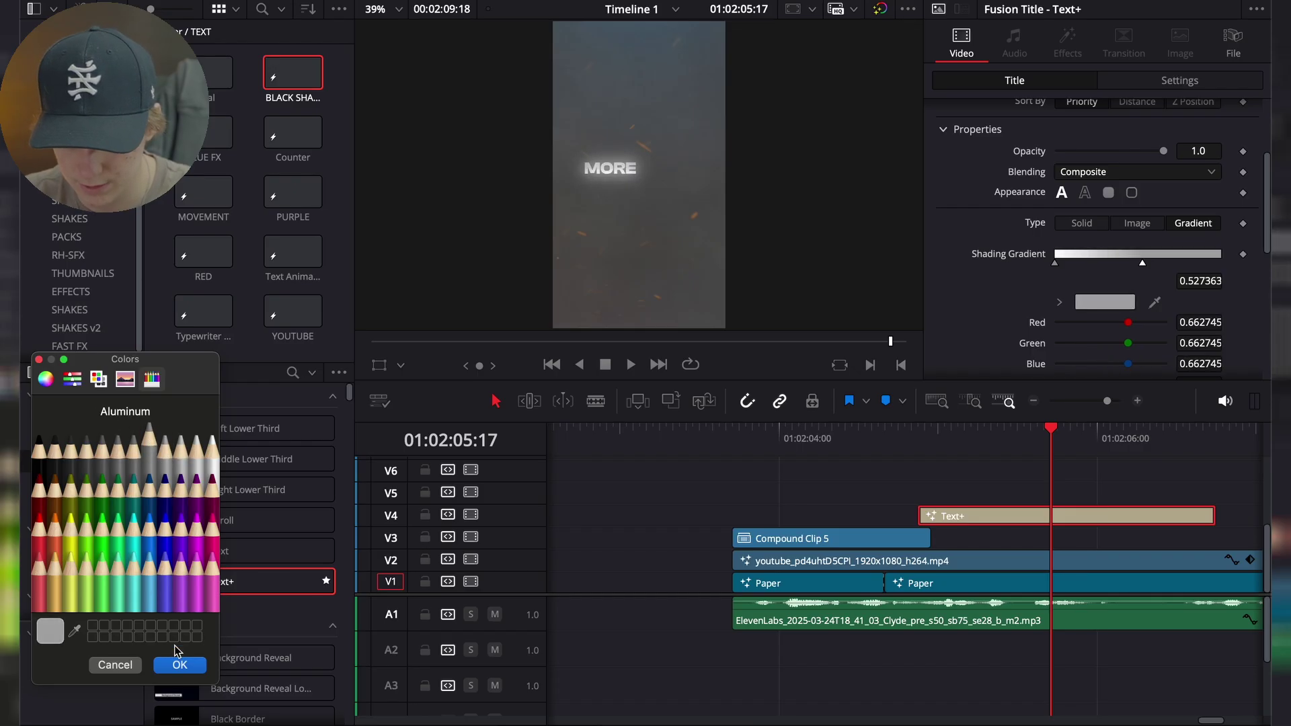
pyautogui.click(180, 665)
# Increase the MORE title's text size to 0.1535
pyautogui.scroll(3, 985, 216)
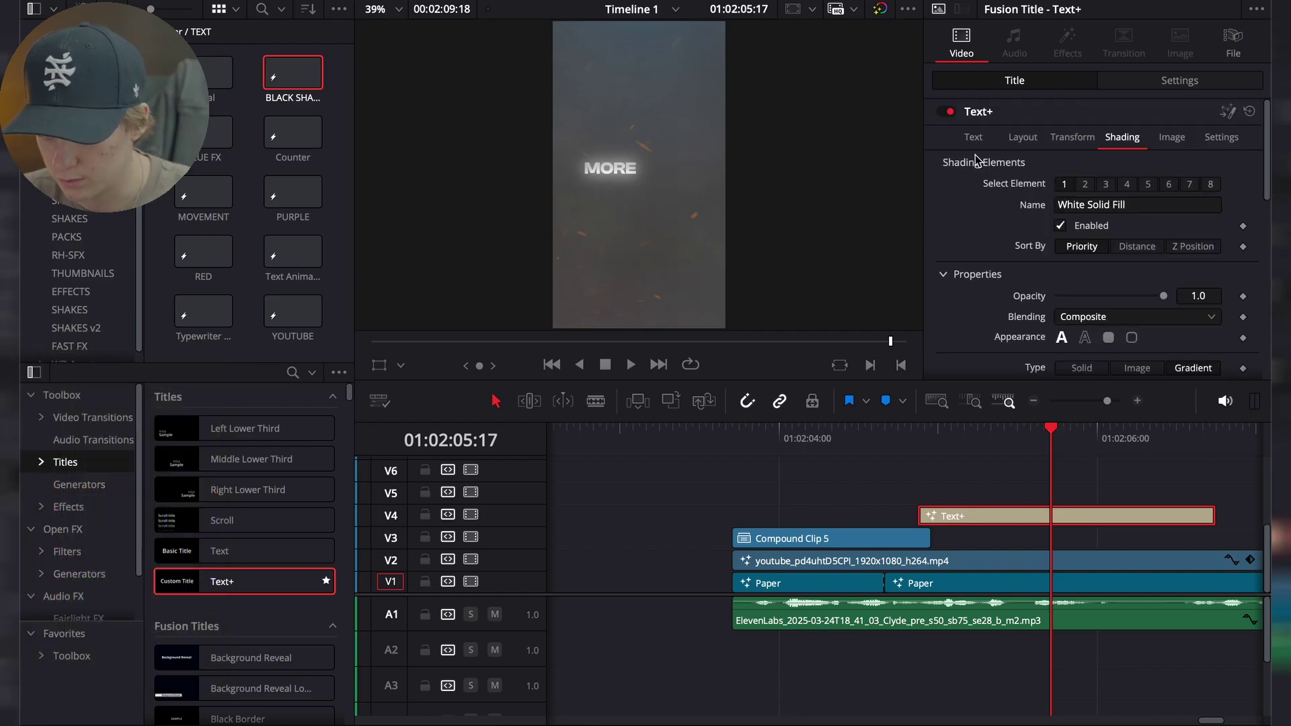
pyautogui.click(973, 138)
pyautogui.moveTo(1088, 370); pyautogui.dragTo(1086, 368)
# Center the MORE title horizontally at X 0.5 and vertically in the middle of the frame
pyautogui.click(1023, 137)
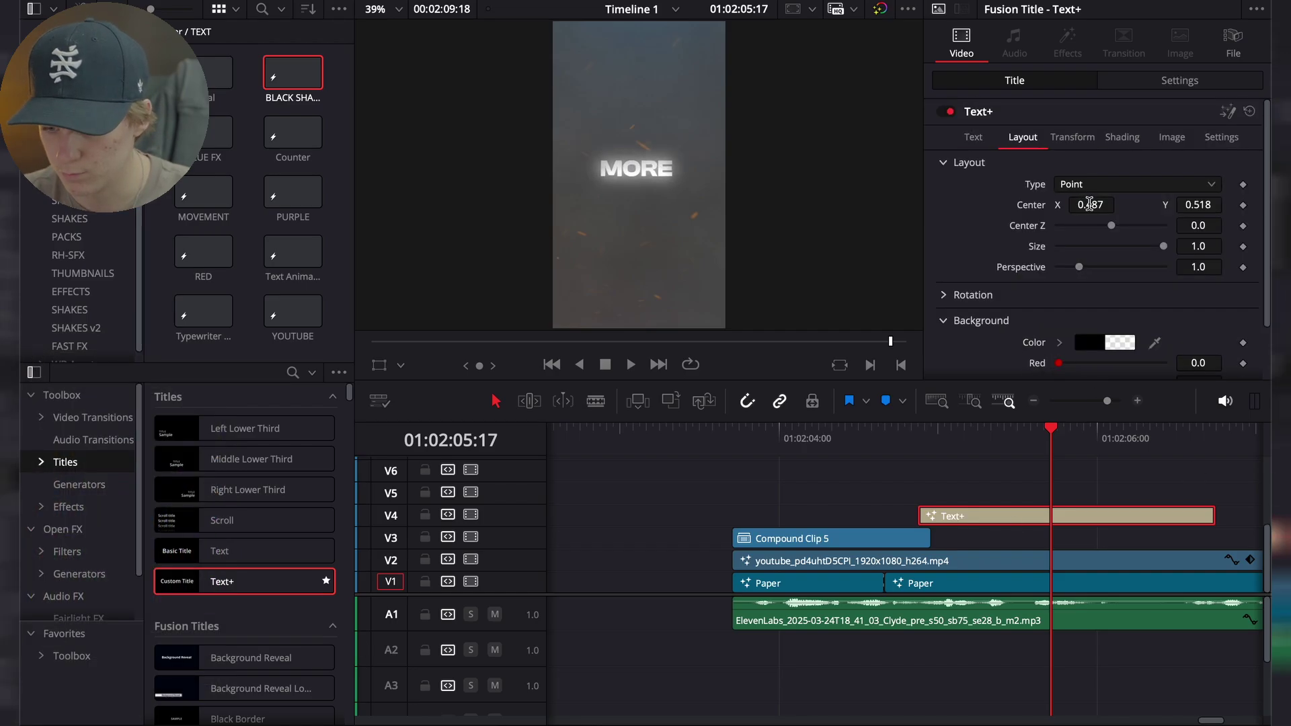
pyautogui.click(1090, 204)
pyautogui.write('0.5')
pyautogui.press('Tab')
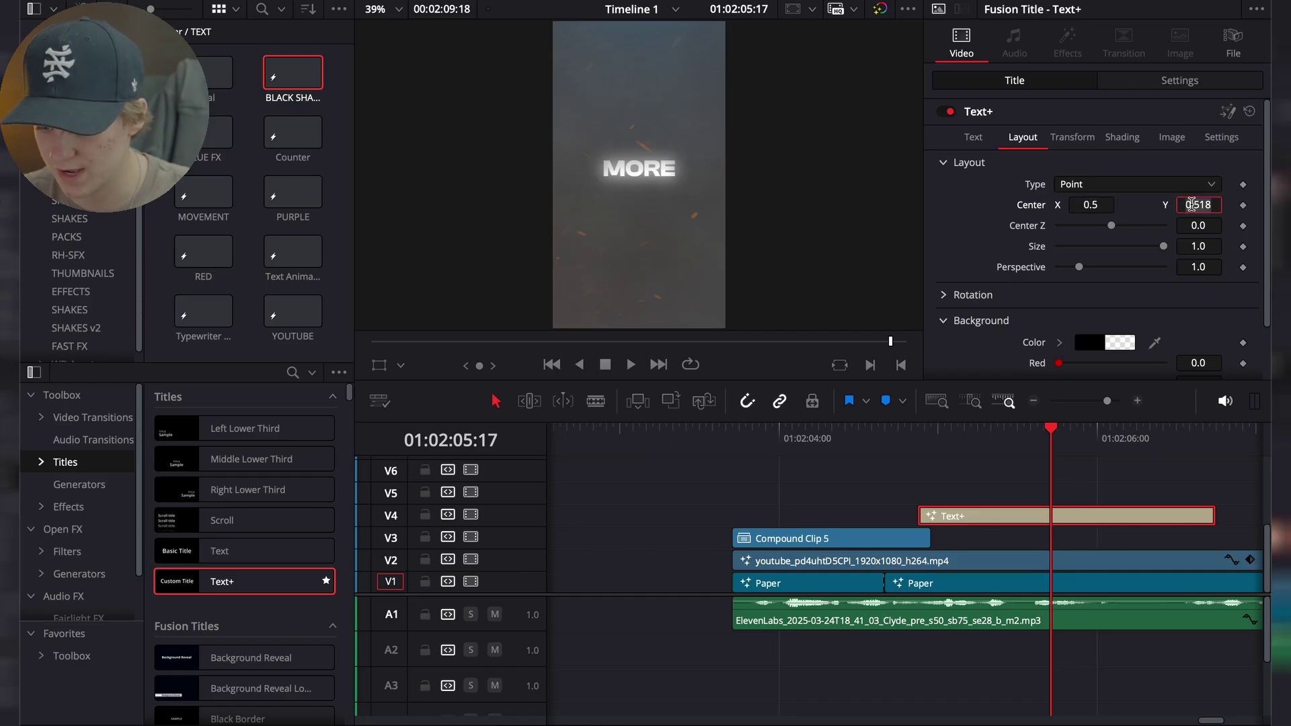
pyautogui.press('Tab')
pyautogui.click(973, 137)
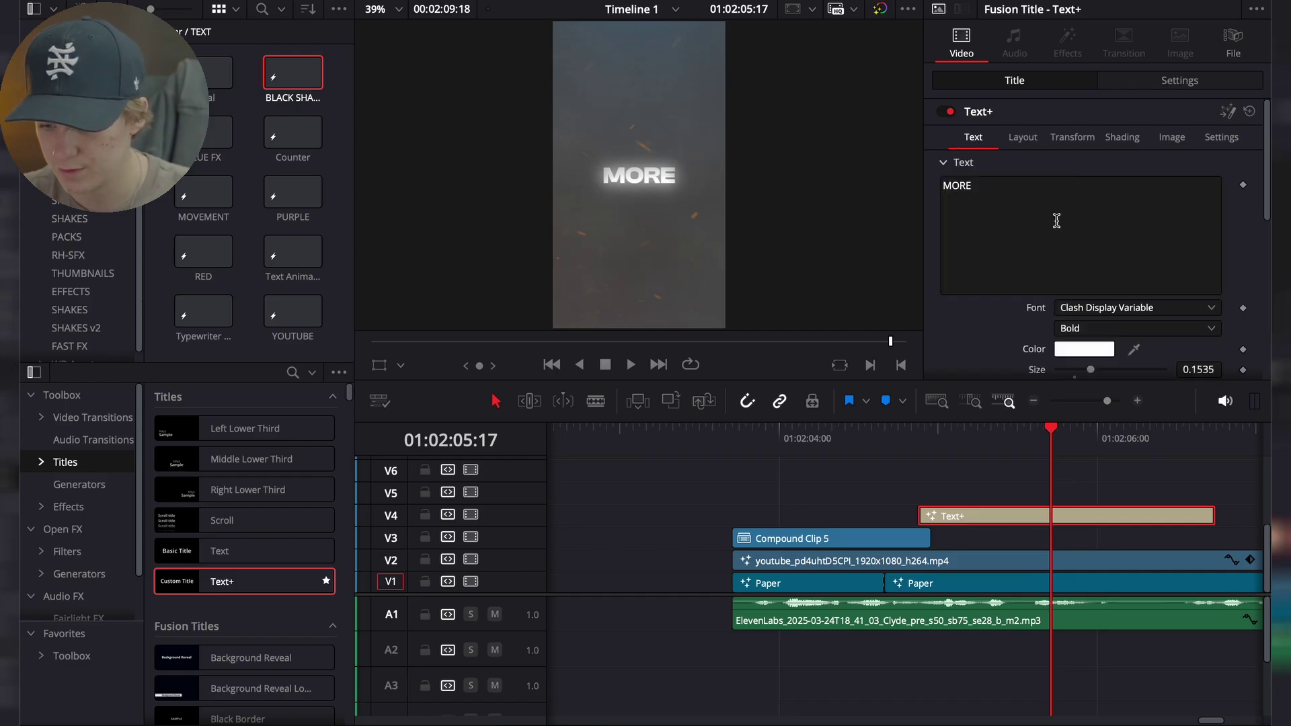
# Replace the MORE title's text with SHOULDN'T
pyautogui.write('SHOU')
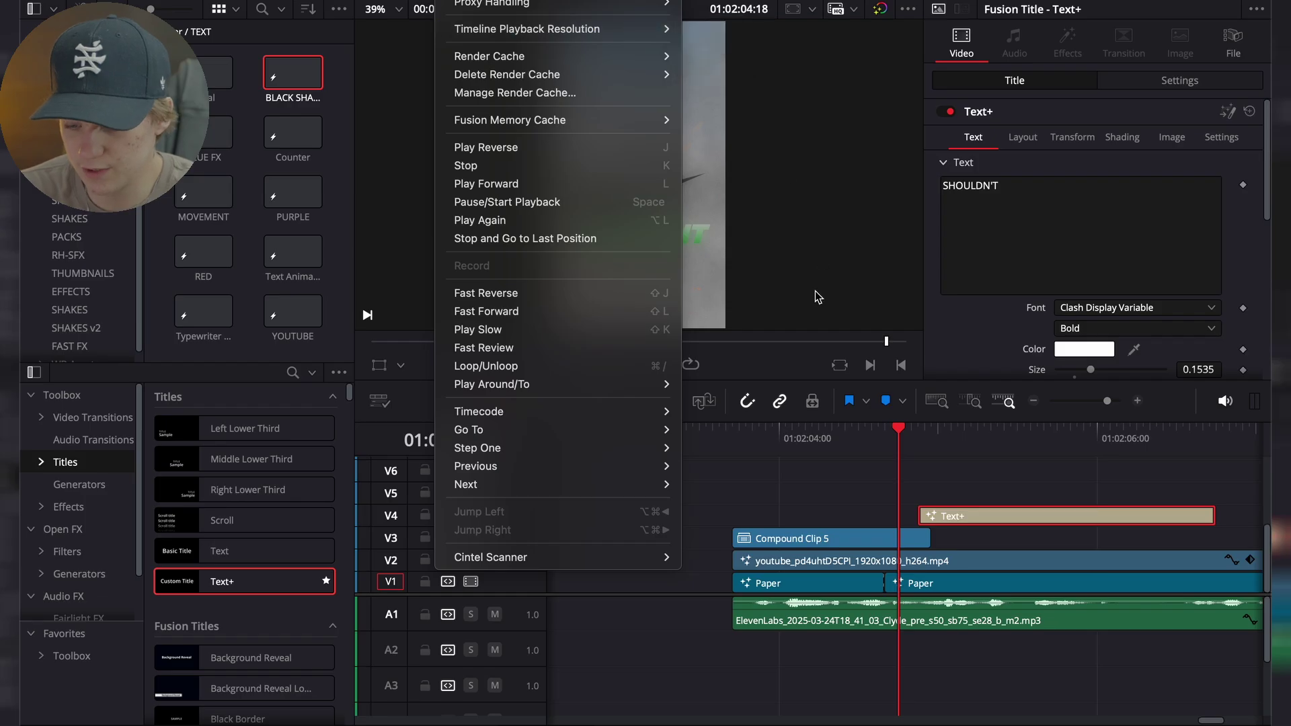
# Look up the Timeline Playback Resolution options, including the Quarter setting
pyautogui.click(855, 493)
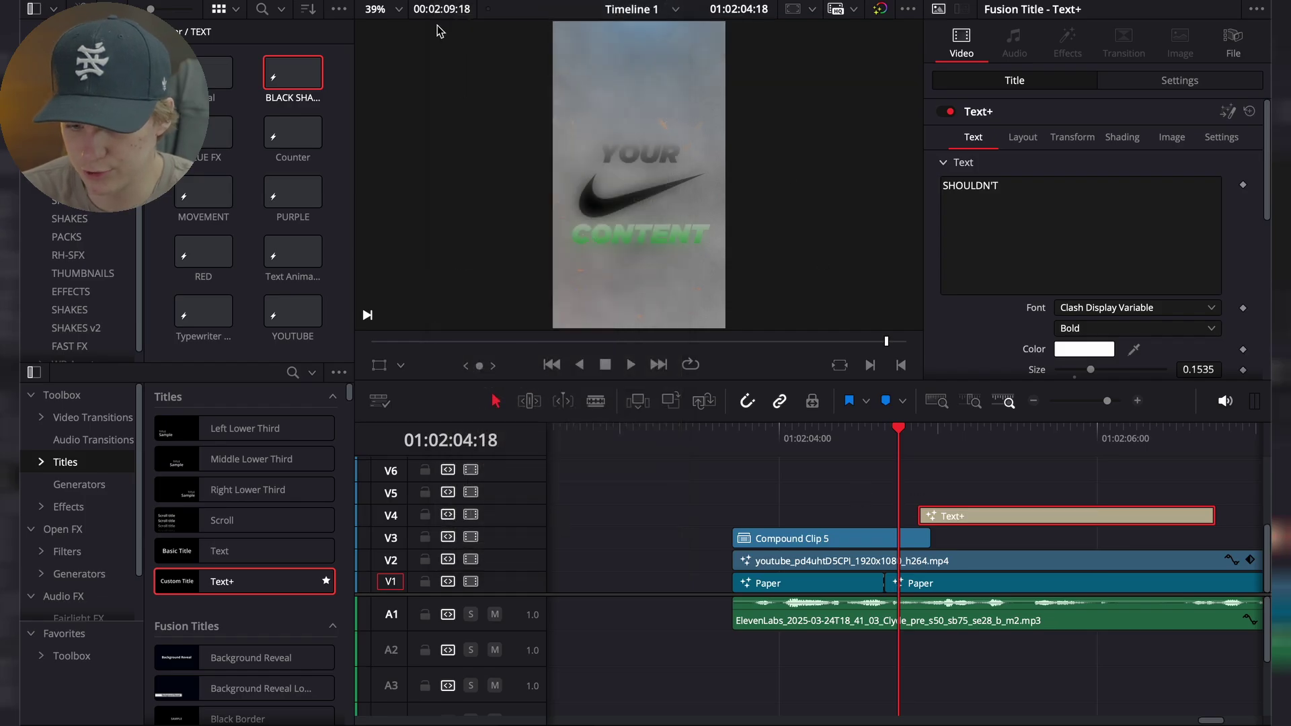
pyautogui.click(457, 0)
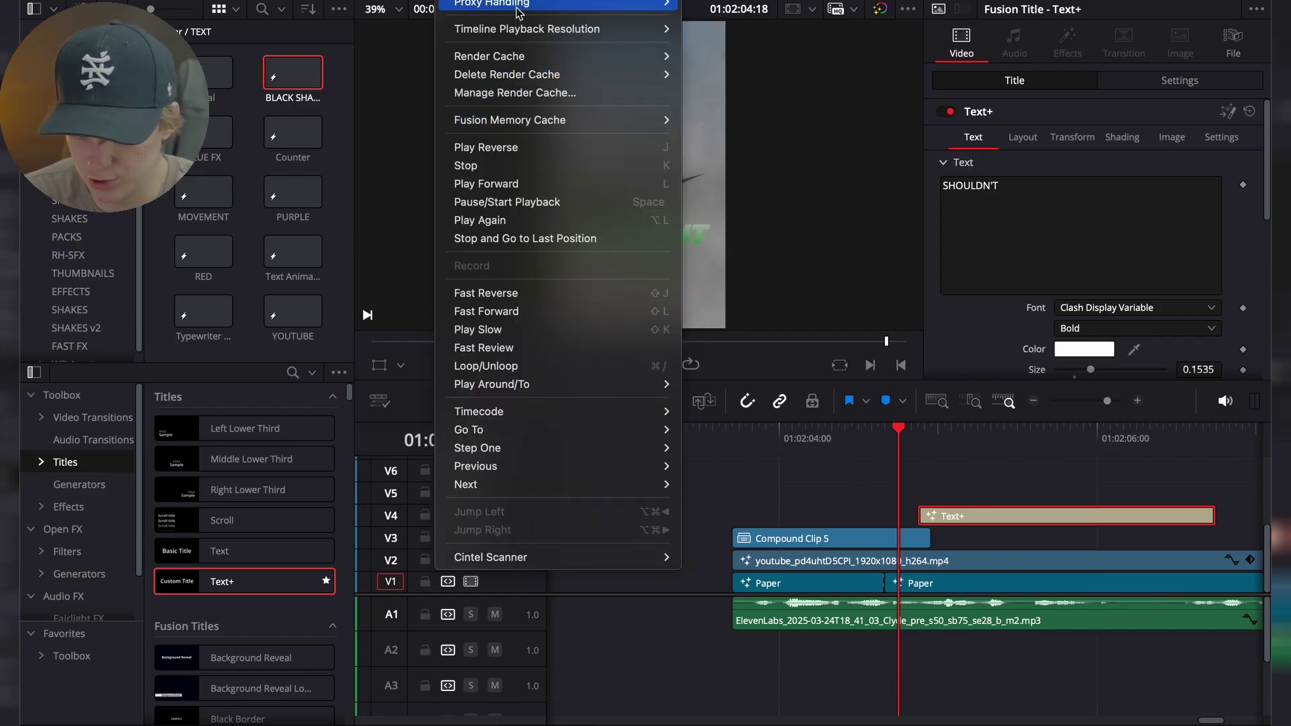
pyautogui.moveTo(516, 31)
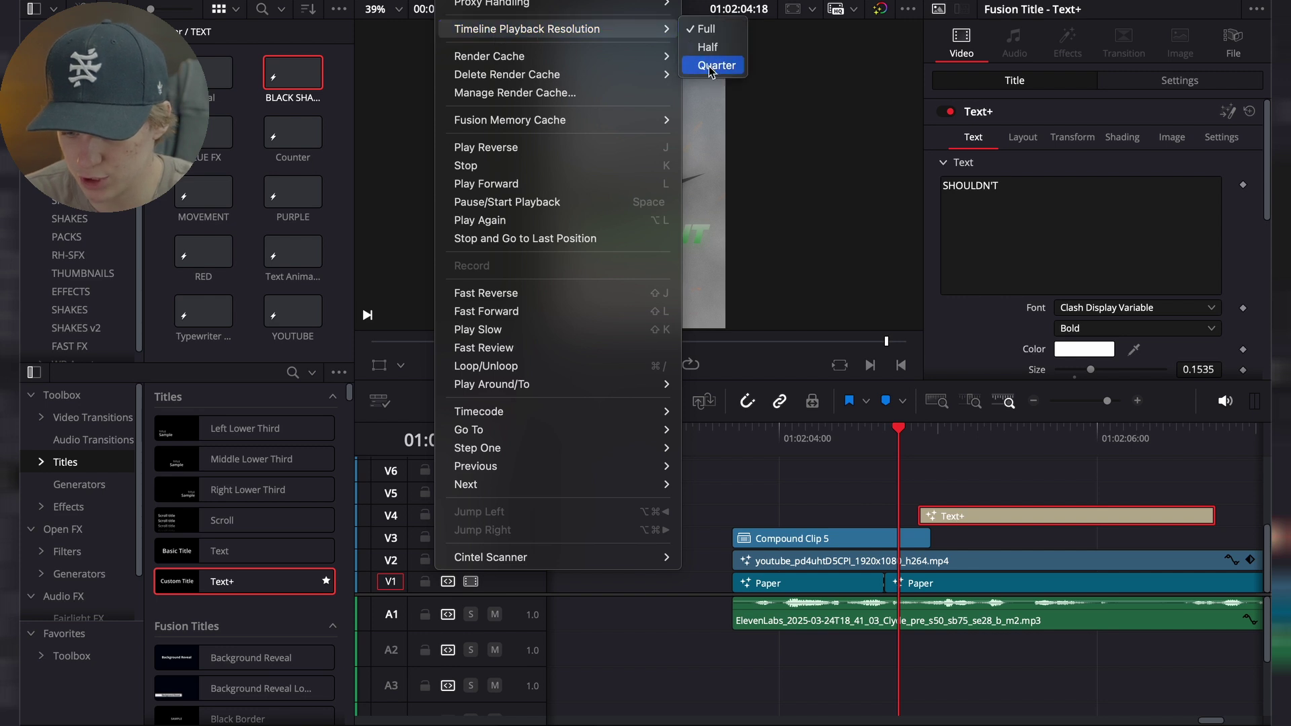
pyautogui.click(962, 459)
# Split the SHOULDN'T title where the spoken word ends at 01:02:05:07 and delete the remainder
pyautogui.click(720, 441)
pyautogui.press('space')
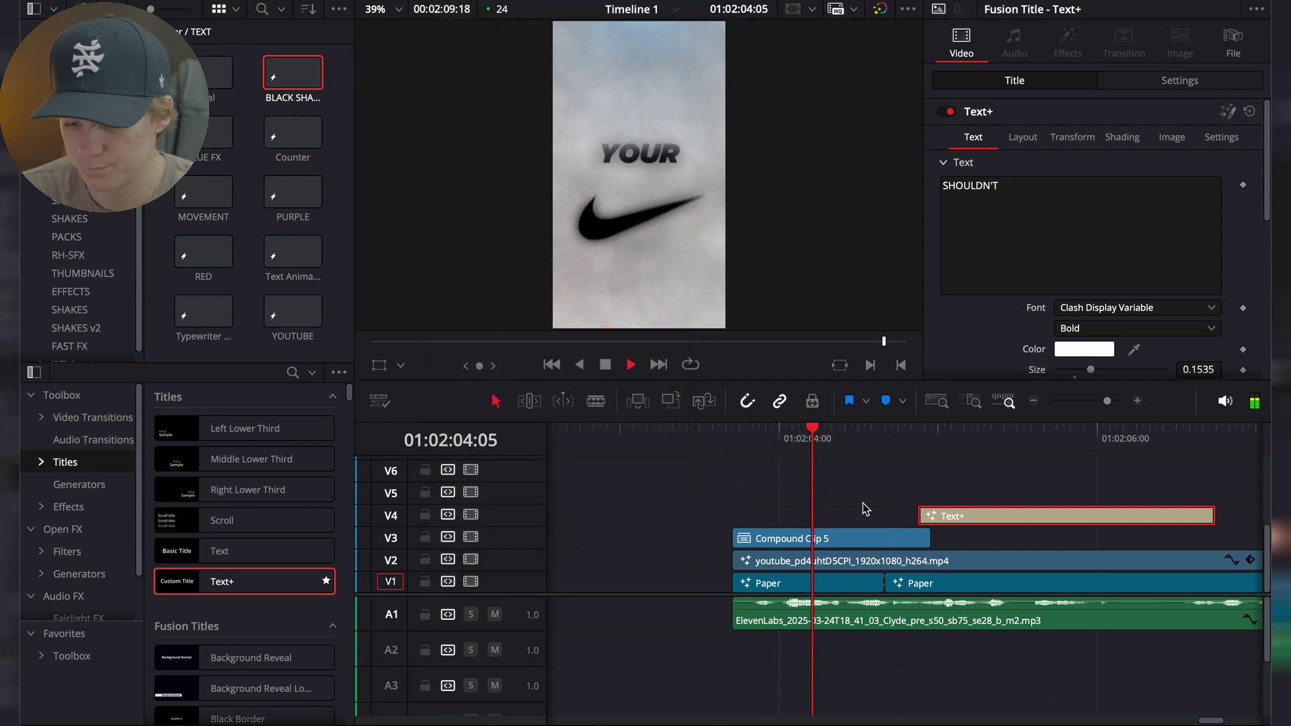
pyautogui.press('space')
pyautogui.click(832, 436)
pyautogui.press('space')
pyautogui.press('space')
pyautogui.press('Right')
pyautogui.press('Right')
pyautogui.press('Right')
pyautogui.press('Right')
pyautogui.press('Right')
pyautogui.press('Right')
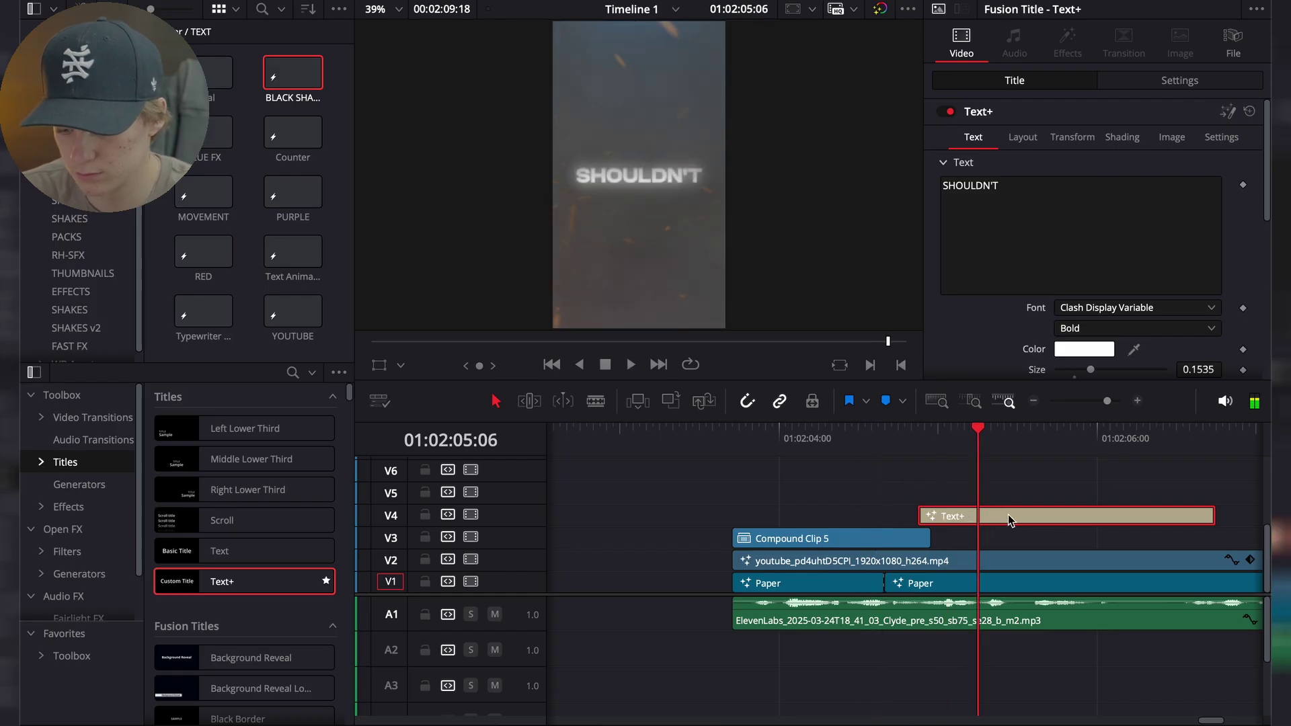
pyautogui.press('super+b')
pyautogui.press('BackSpace')
# Duplicate the SHOULDN'T title directly after the original and change the copy's text to LOOK
pyautogui.moveTo(952, 522); pyautogui.dragTo(1022, 520)
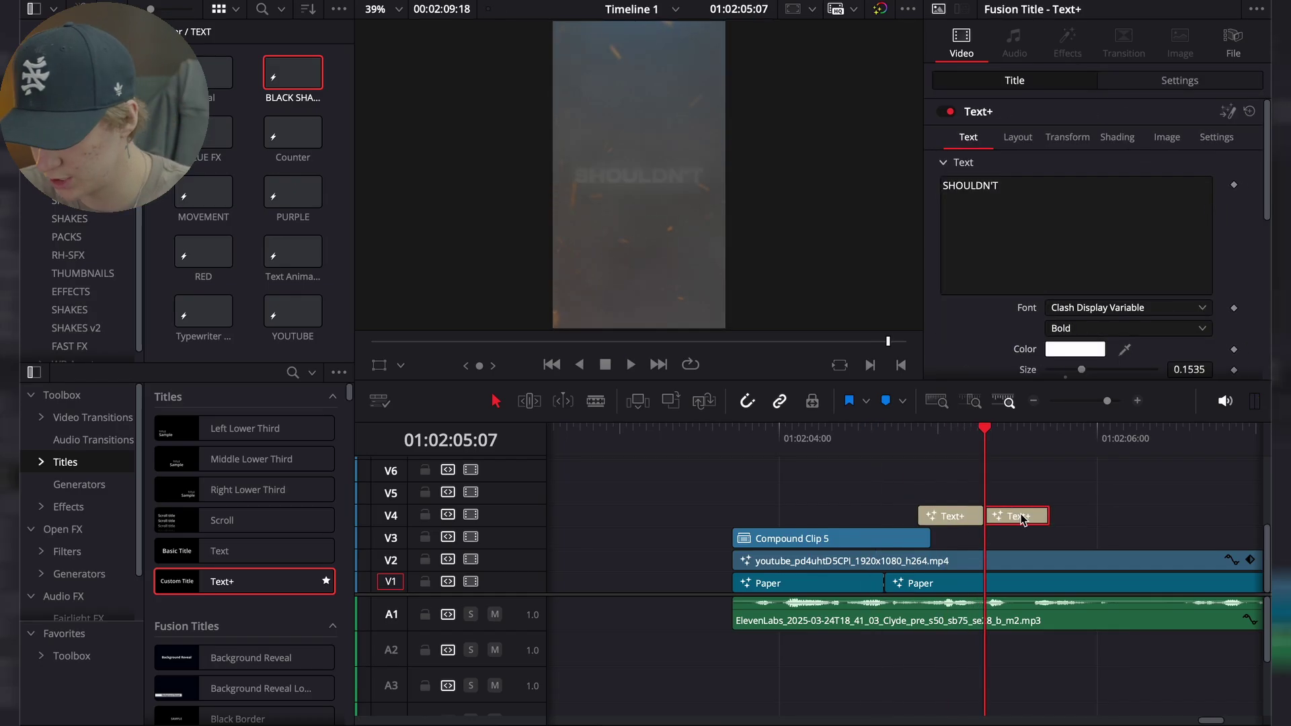
pyautogui.click(1062, 194)
pyautogui.hotkey('ctrl', 'a')
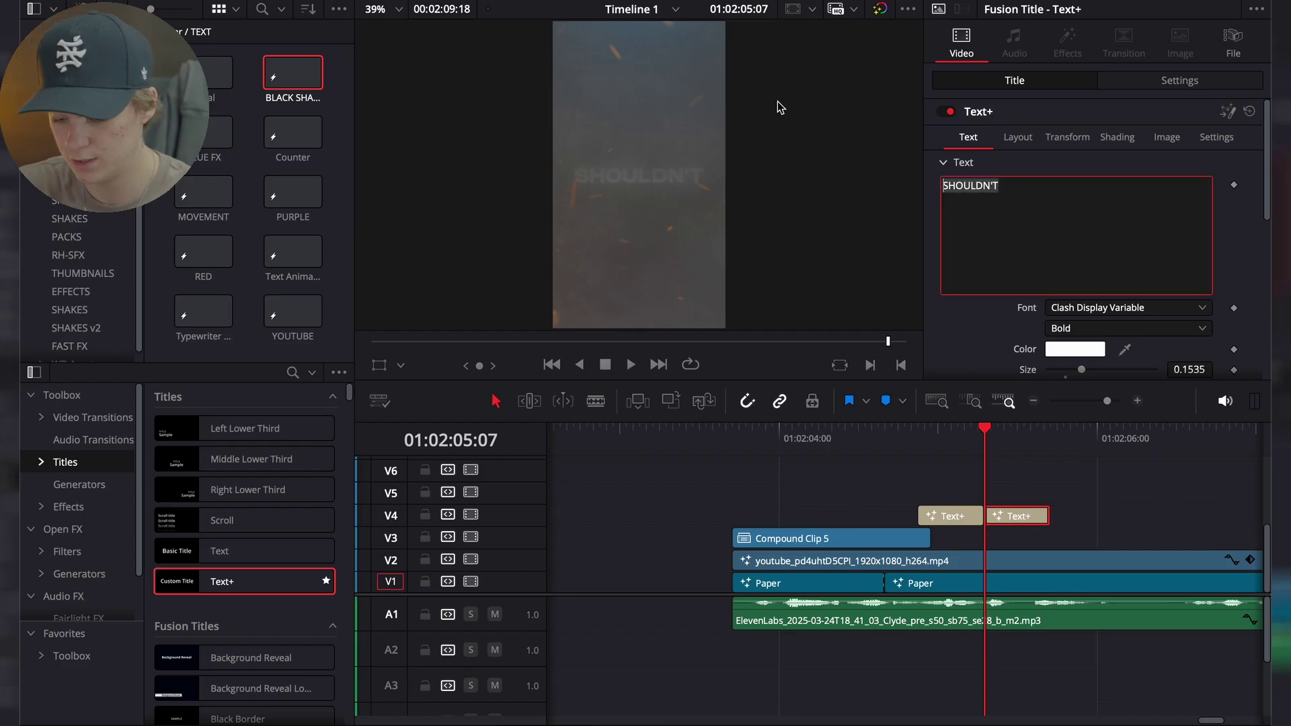
pyautogui.write('LOO')
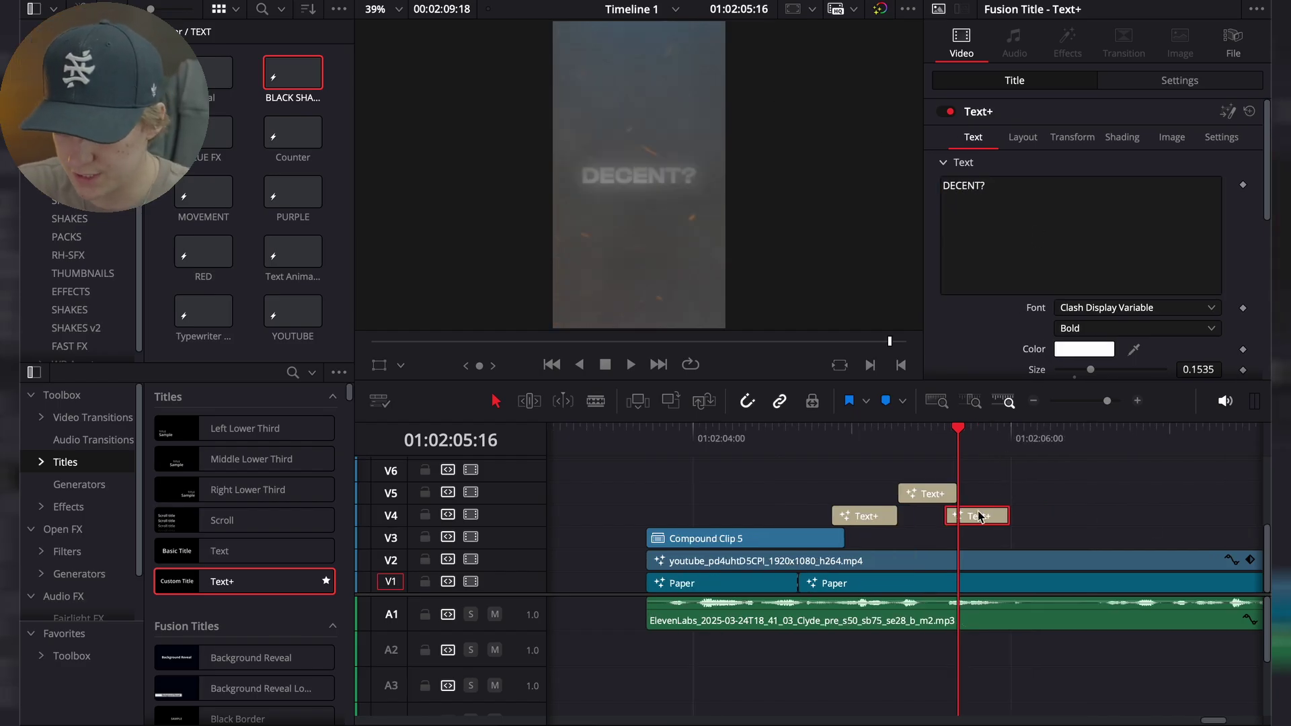
# Extend the DECENT? title clip and set the first stop of its shading gradient to Maraschino
pyautogui.moveTo(1002, 512); pyautogui.dragTo(1101, 515)
pyautogui.click(1122, 138)
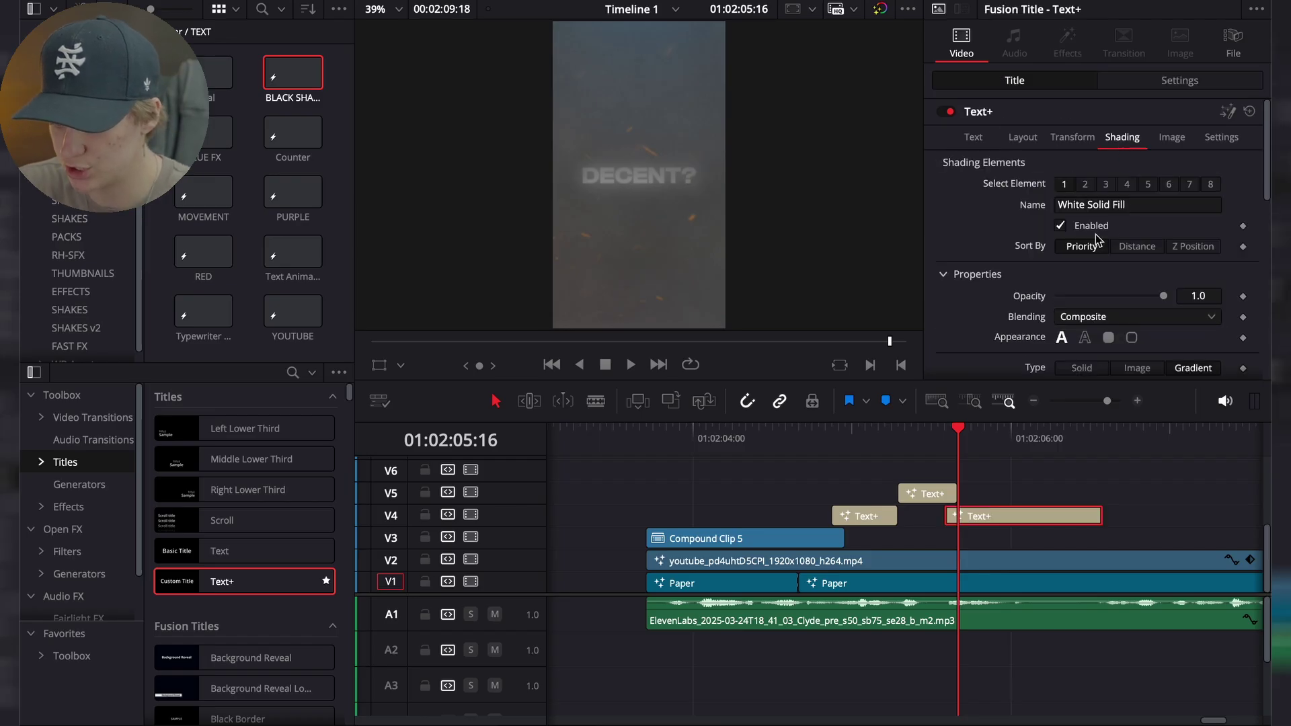
pyautogui.scroll(-4, 1096, 239)
pyautogui.click(1092, 303)
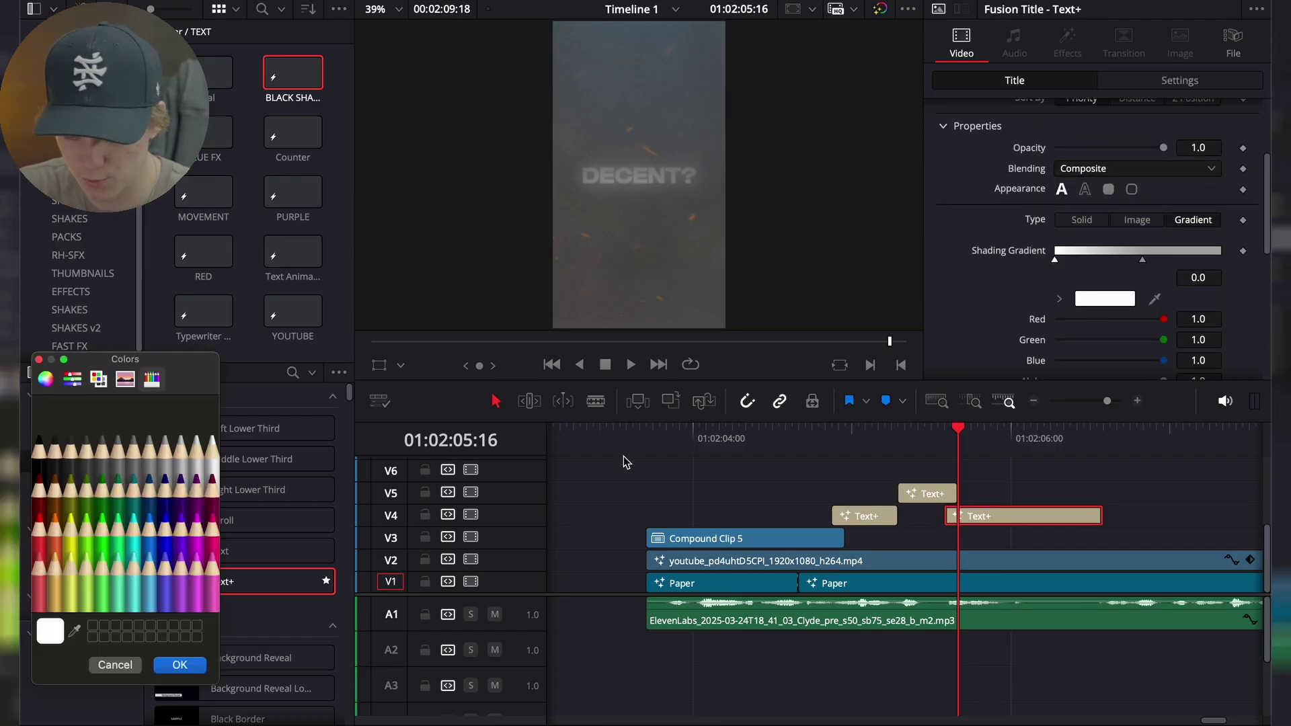
pyautogui.click(42, 538)
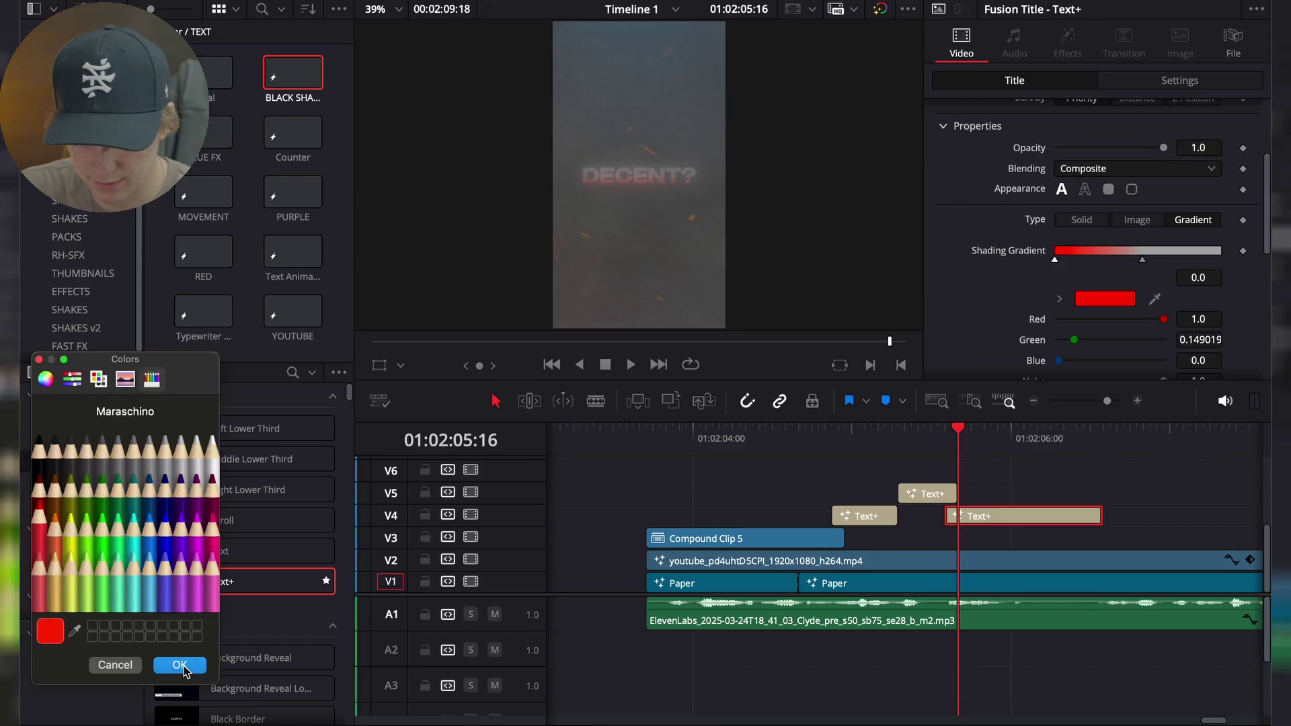
pyautogui.click(180, 665)
# Set the second stop of the DECENT? title's shading gradient to Salmon
pyautogui.click(1143, 260)
pyautogui.click(1113, 303)
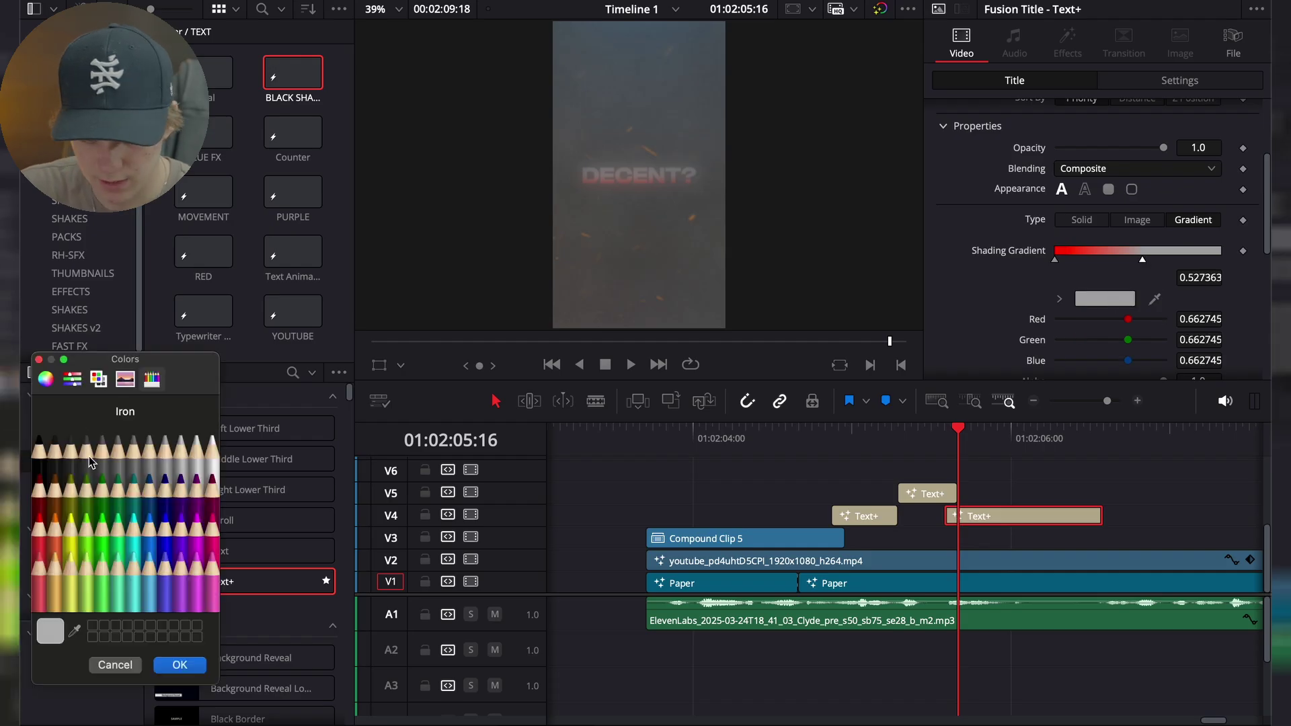
pyautogui.click(42, 564)
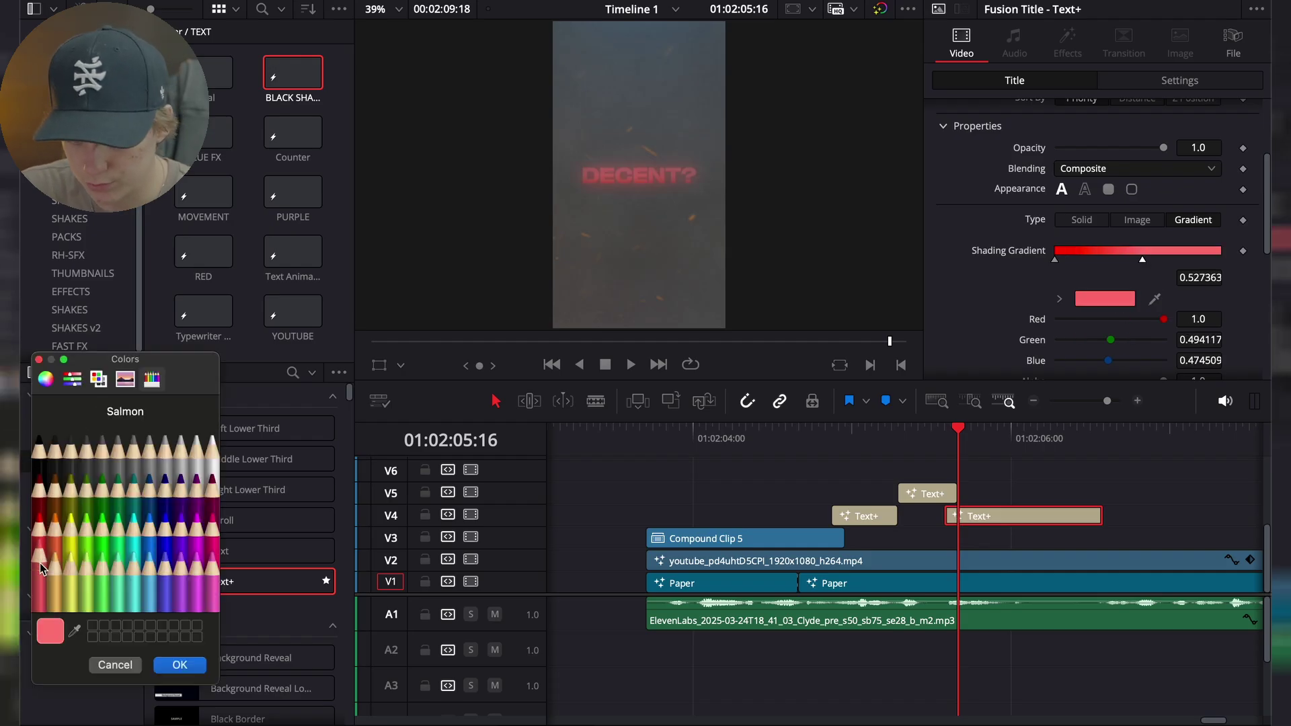
pyautogui.click(179, 665)
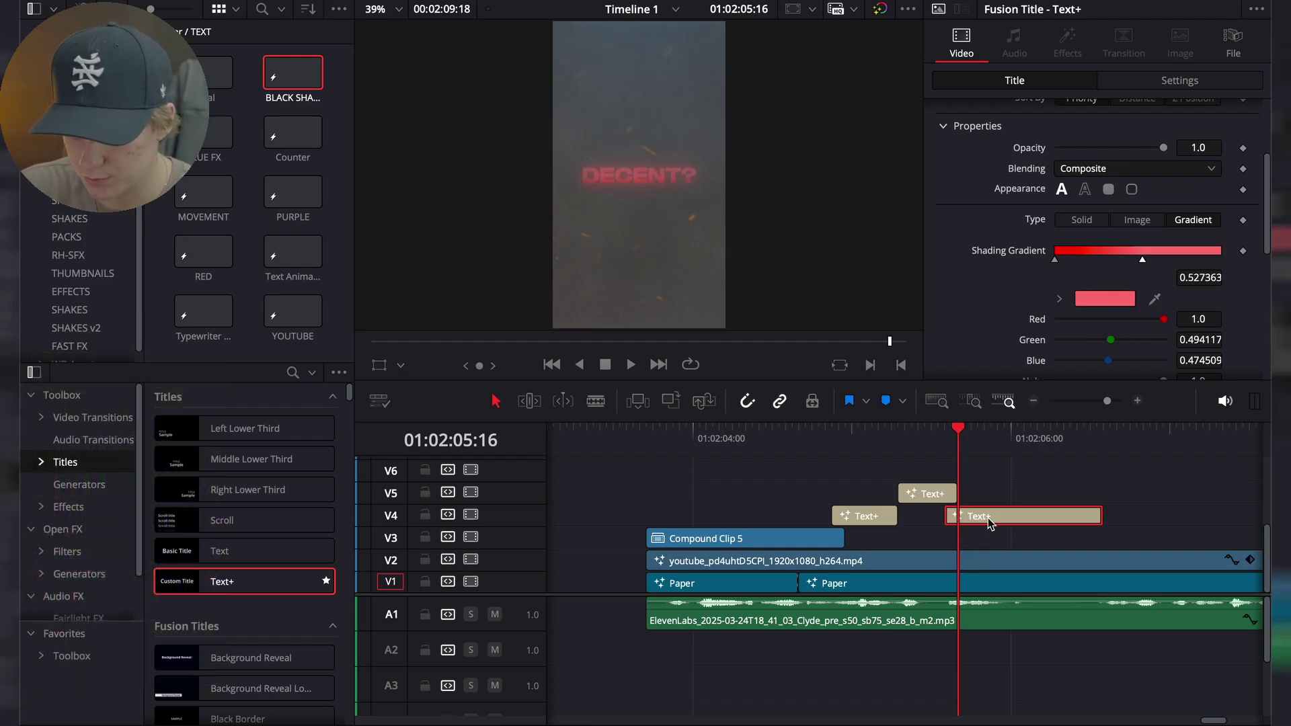
# Preview the red DECENT? title and disable the MAGIC ZOOM adjustment clip above the titles
pyautogui.press('space')
pyautogui.press('space')
pyautogui.scroll(1, 1041, 490)
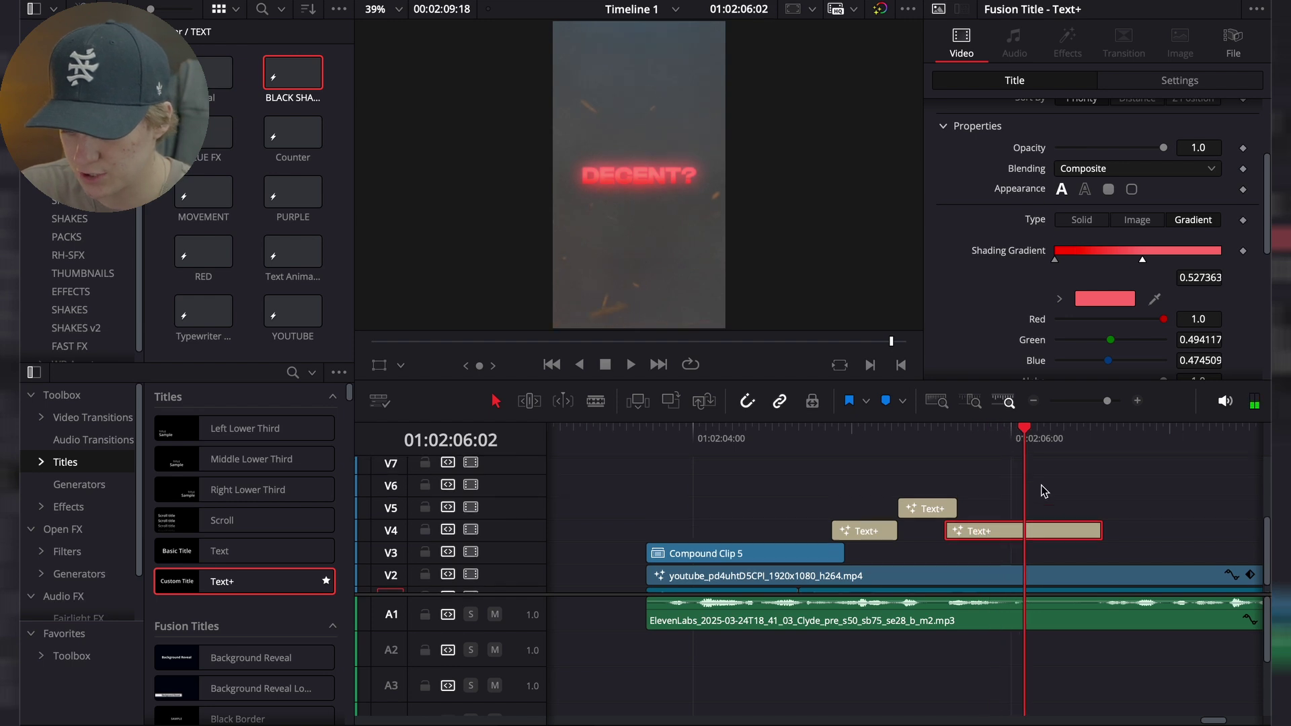
pyautogui.scroll(3, 1042, 489)
pyautogui.click(1031, 502)
pyautogui.scroll(-3, 1031, 589)
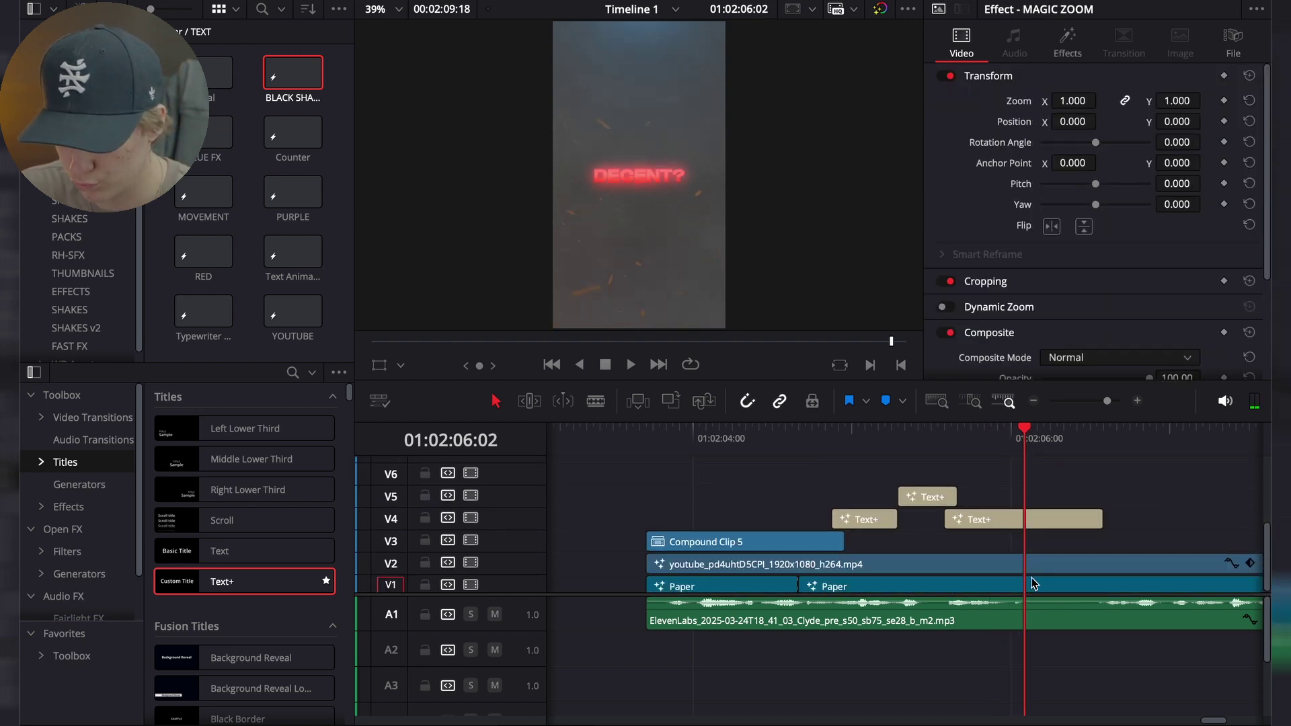
pyautogui.press('Right')
# In the DECENT? title's Fusion composition, set Glow1's Glow Size to 70.1 and Glow to 0.756
pyautogui.click(989, 525)
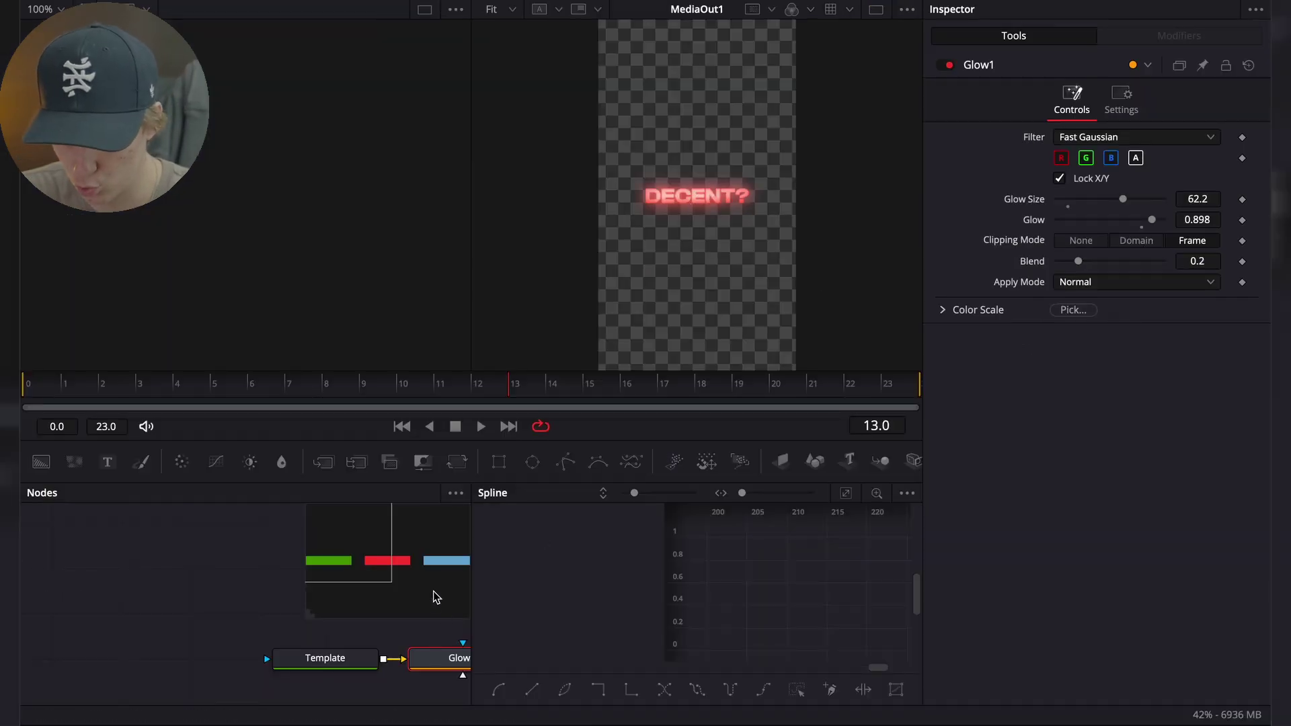
pyautogui.moveTo(1118, 199)
pyautogui.mouseDown()
pyautogui.moveTo(1145, 227)
pyautogui.moveTo(1123, 204)
pyautogui.mouseUp()
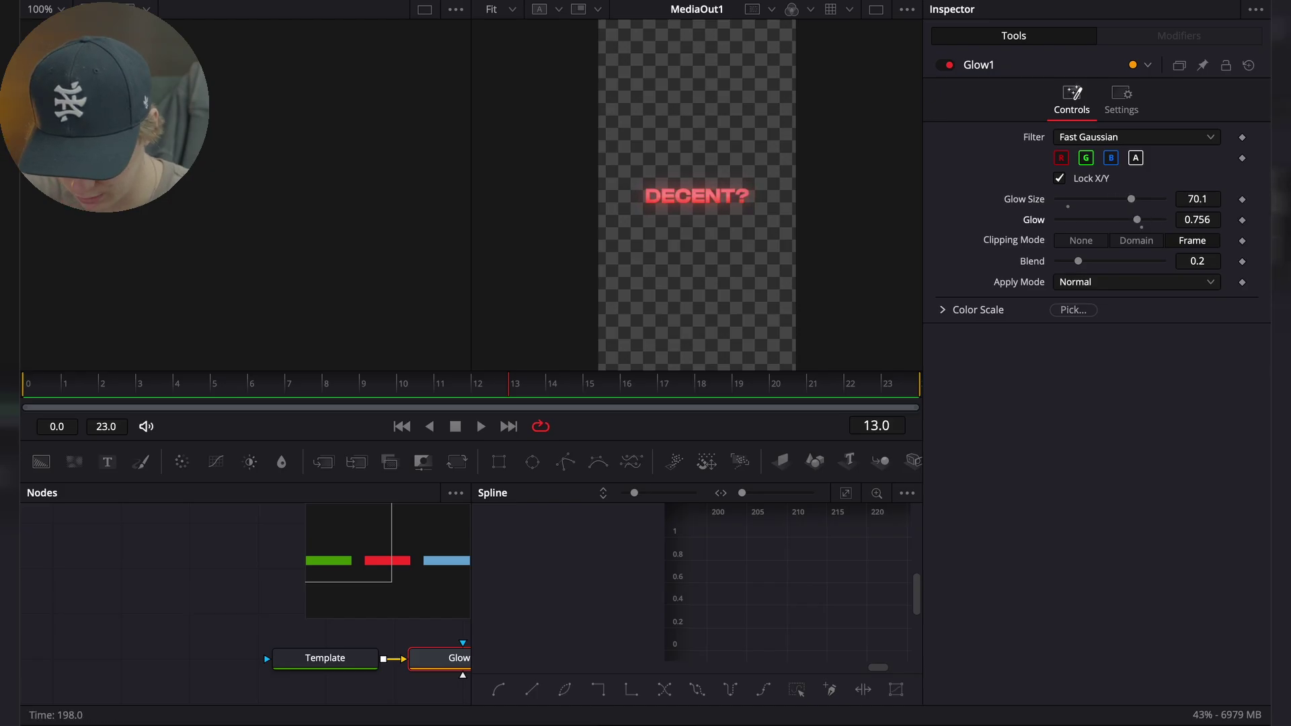
pyautogui.click(590, 719)
# Play back the title sequence around DECENT? to check its timing, zoom and glow
pyautogui.click(960, 444)
pyautogui.scroll(3, 961, 470)
pyautogui.click(983, 486)
pyautogui.press('space')
pyautogui.press('space')
pyautogui.click(912, 448)
pyautogui.press('space')
pyautogui.press('space')
pyautogui.moveTo(958, 434); pyautogui.dragTo(871, 446)
pyautogui.press('space')
pyautogui.press('space')
# Turn off the MAGIC ZOOM adjustment clip on track V8
pyautogui.click(1006, 568)
pyautogui.click(985, 489)
pyautogui.press('d')
# Open the DECENT? title in Fusion and insert a Transform node between Glow1 and MediaOut1
pyautogui.click(977, 579)
pyautogui.press('Right')
pyautogui.press('Right')
pyautogui.hotkey('shift', '5')
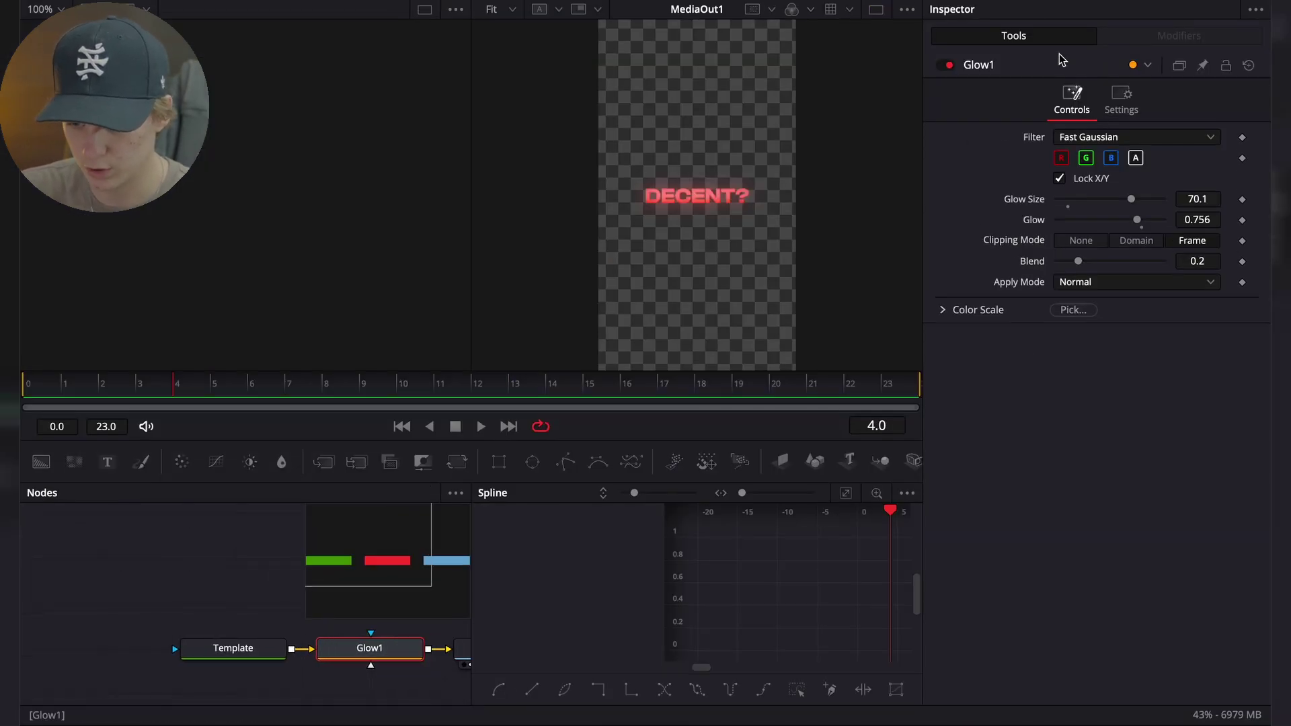
pyautogui.moveTo(531, 648); pyautogui.dragTo(637, 632)
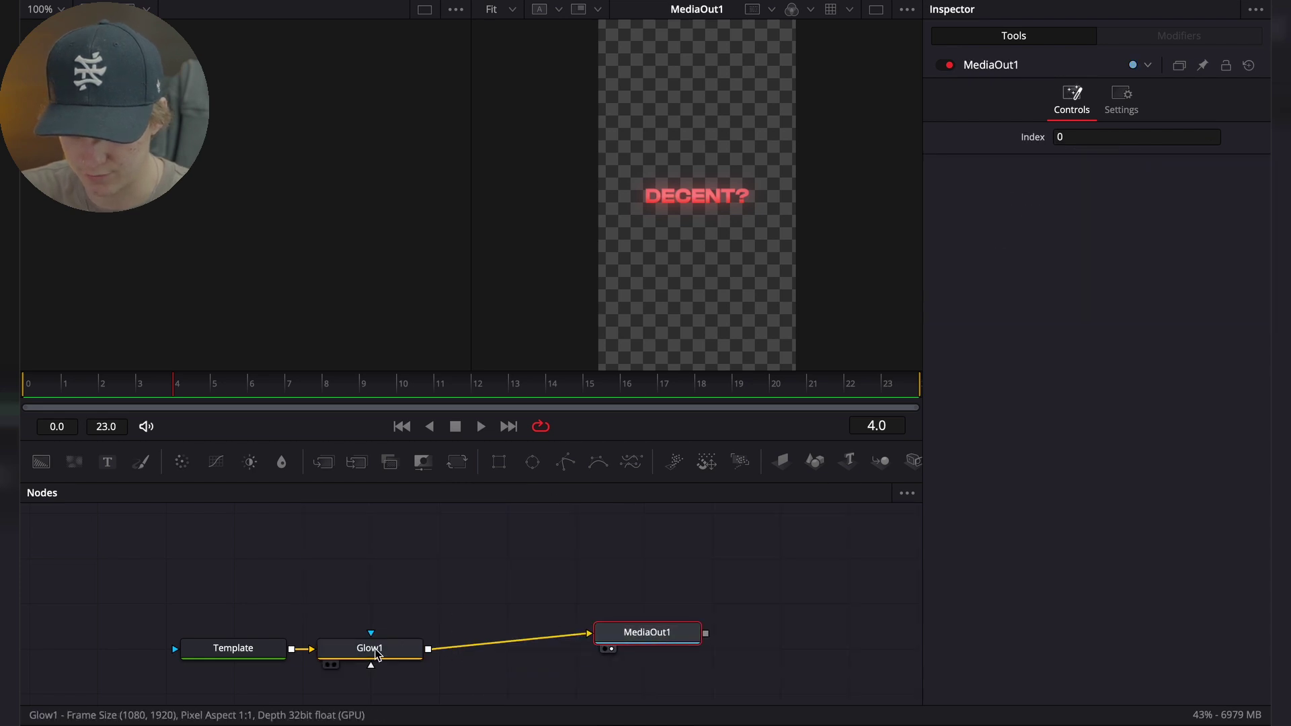
pyautogui.click(375, 654)
pyautogui.hotkey('shift', 'space')
pyautogui.write('transform')
pyautogui.press('Return')
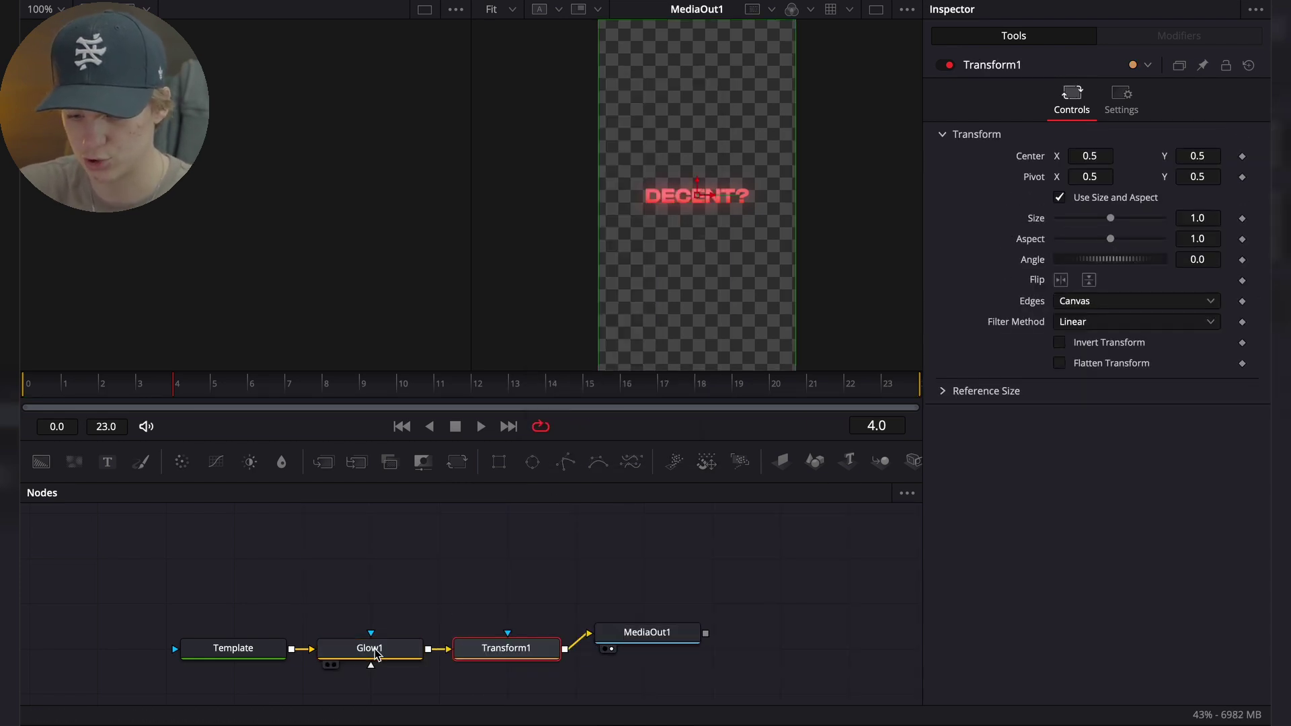
# Keyframe Transform1's Center Y from 0.445 at frame 0 to 0.5 at frame 18
pyautogui.moveTo(173, 389); pyautogui.dragTo(23, 388)
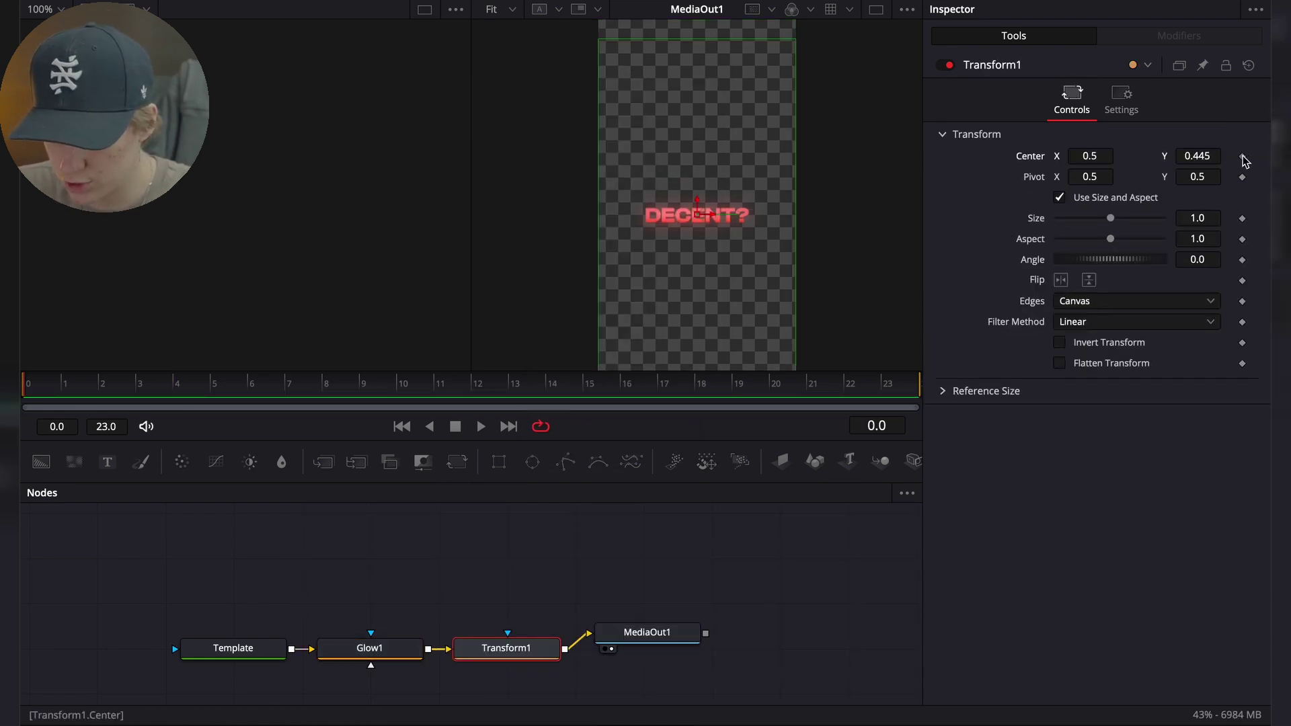
pyautogui.click(1242, 156)
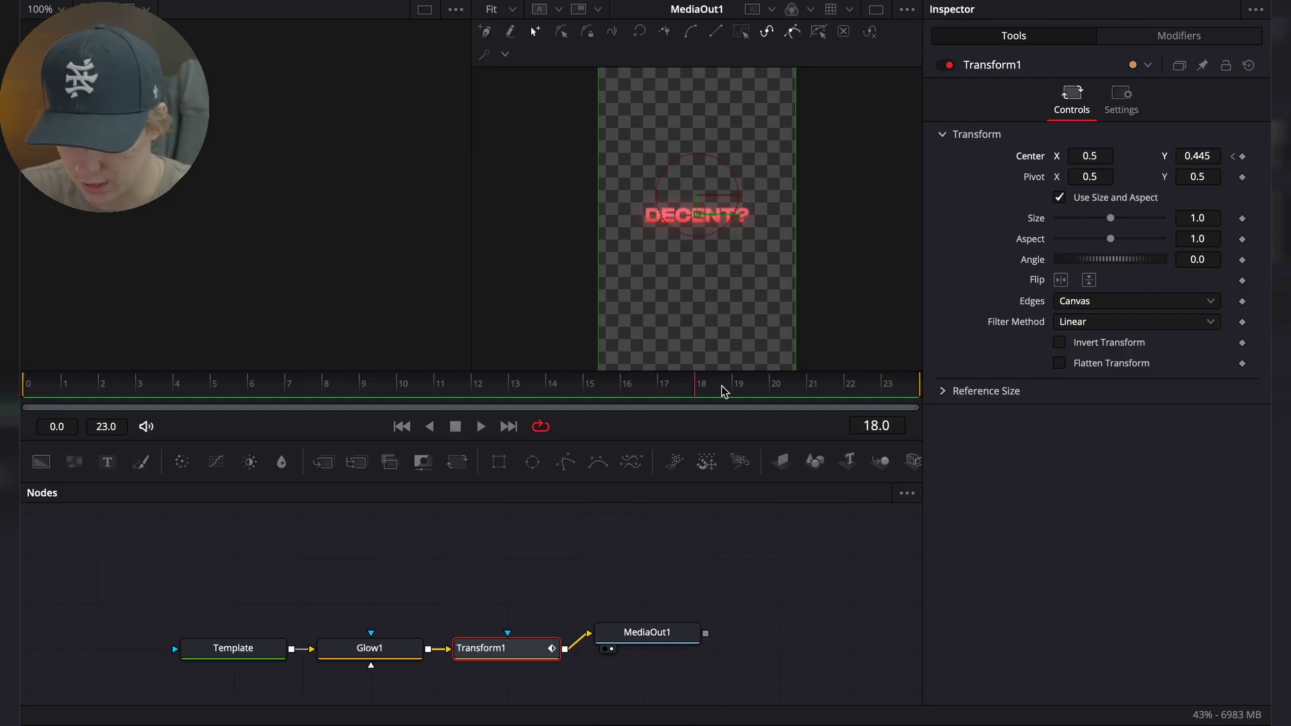
pyautogui.click(1197, 156)
pyautogui.write('0.5')
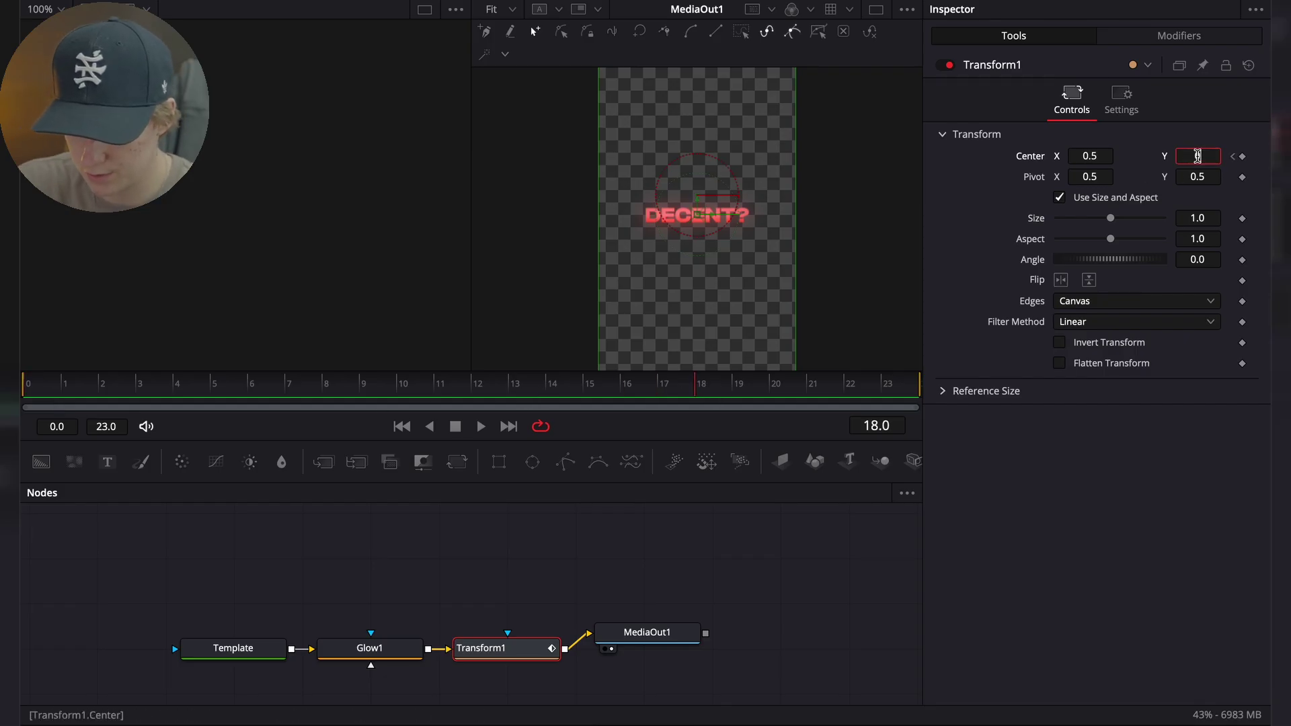
pyautogui.press('Return')
# Enable Motion Blur on Transform1 with Quality 10 and Shutter Angle 360
pyautogui.click(1121, 101)
pyautogui.click(1059, 310)
pyautogui.moveTo(1077, 331); pyautogui.dragTo(1277, 353)
# Apply an ease preset to Transform1's Center displacement curve, preview it from frame 0 and return to the edit timeline
pyautogui.press('F7')
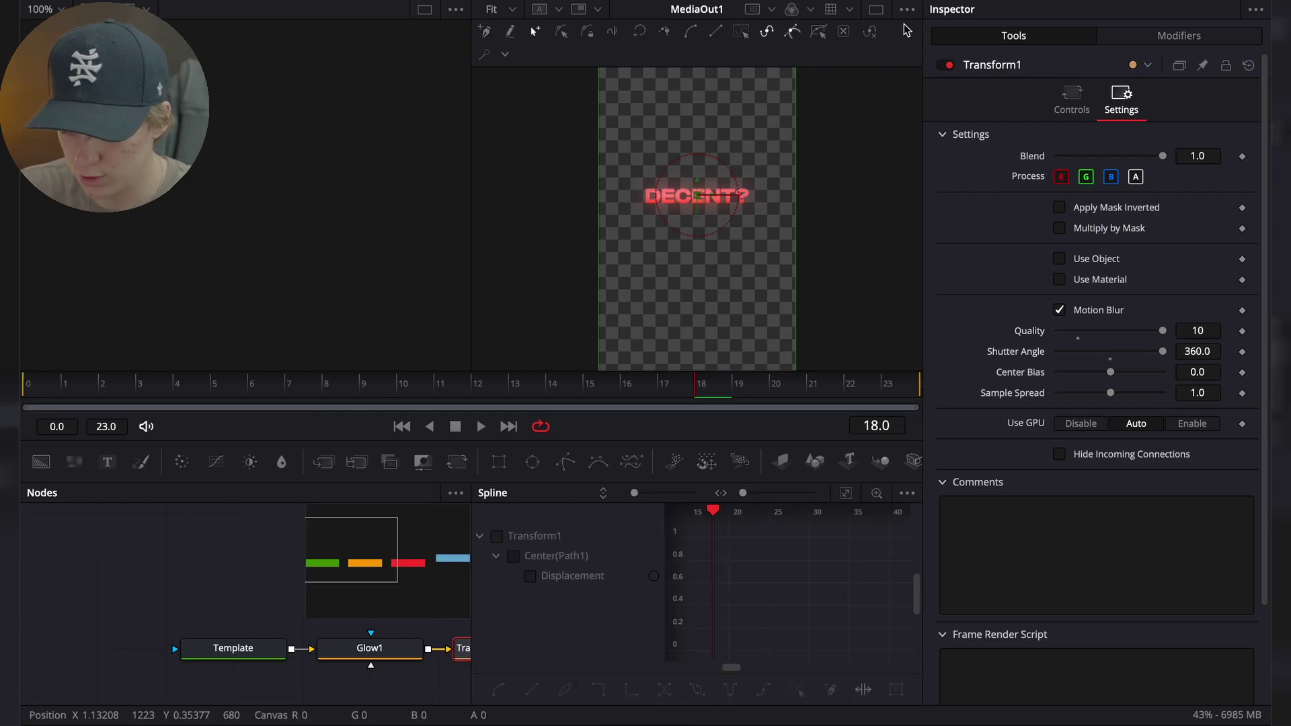
pyautogui.click(496, 538)
pyautogui.click(846, 493)
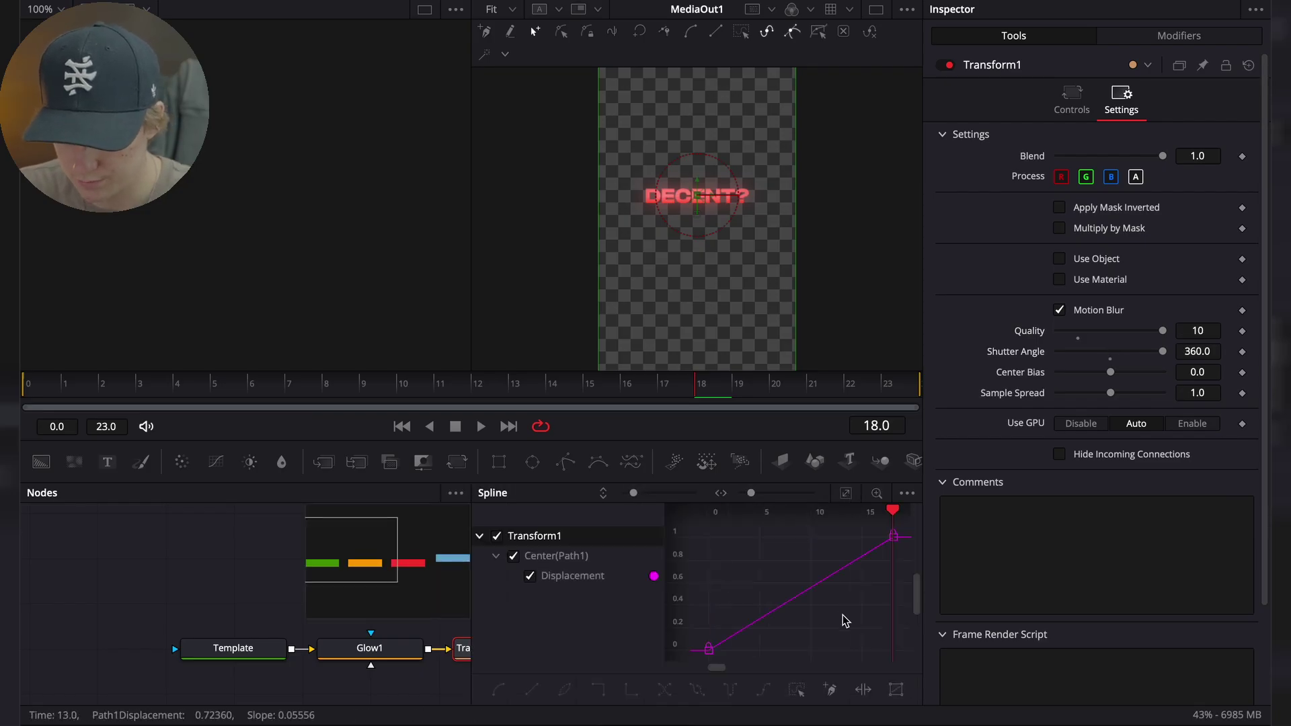
pyautogui.rightClick(845, 619)
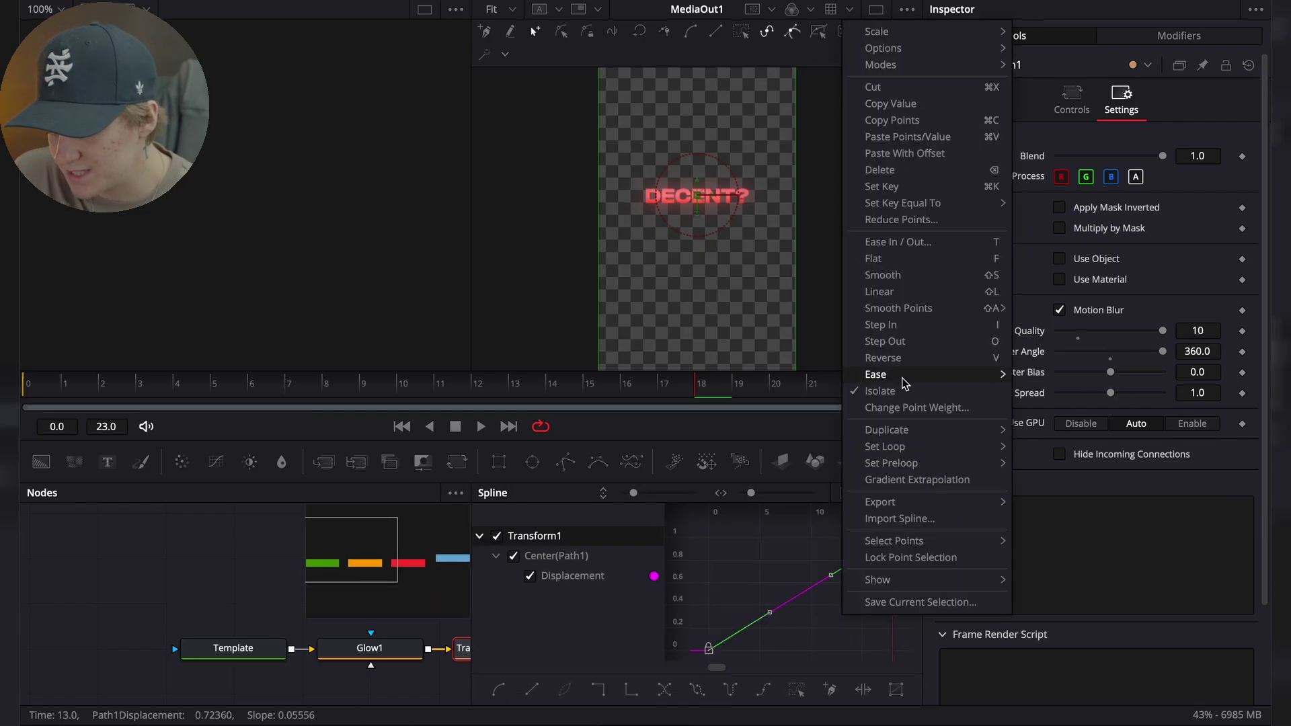
pyautogui.moveTo(904, 377)
pyautogui.click(1049, 428)
pyautogui.moveTo(713, 394); pyautogui.dragTo(23, 386)
pyautogui.press('space')
pyautogui.hotkey('shift', '4')
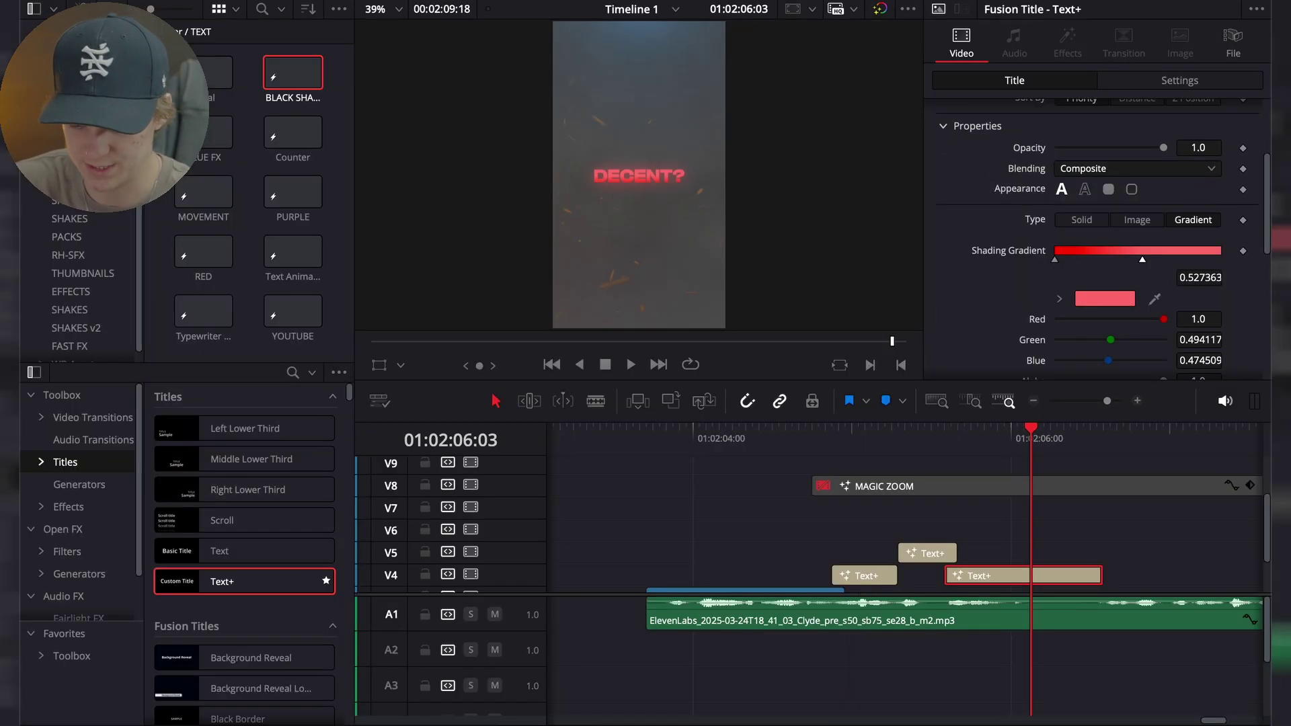
# Re-enable the MAGIC ZOOM adjustment clip and play back the titles with the zoom applied
pyautogui.press('space')
pyautogui.click(887, 486)
pyautogui.click(825, 441)
pyautogui.press('space')
pyautogui.click(928, 446)
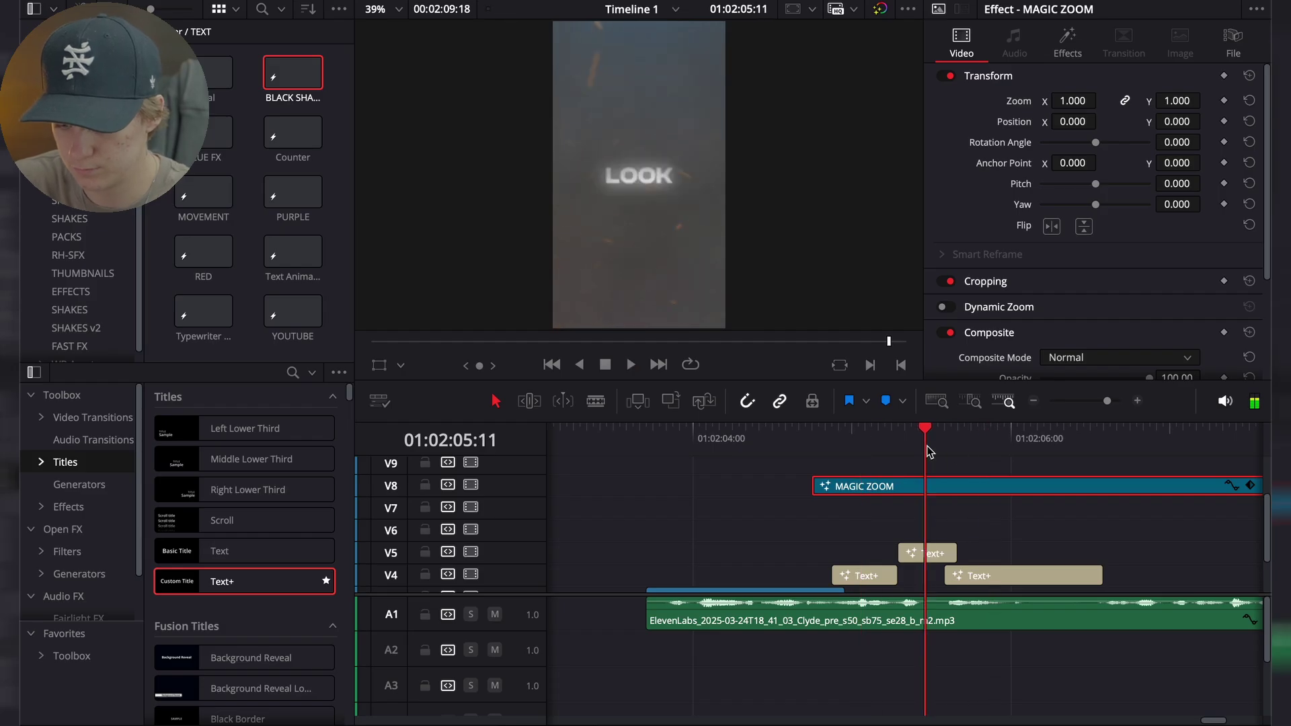
# Animate the DECENT? title's shading opacity to fade in from a 0.157 keyframe
pyautogui.click(1005, 566)
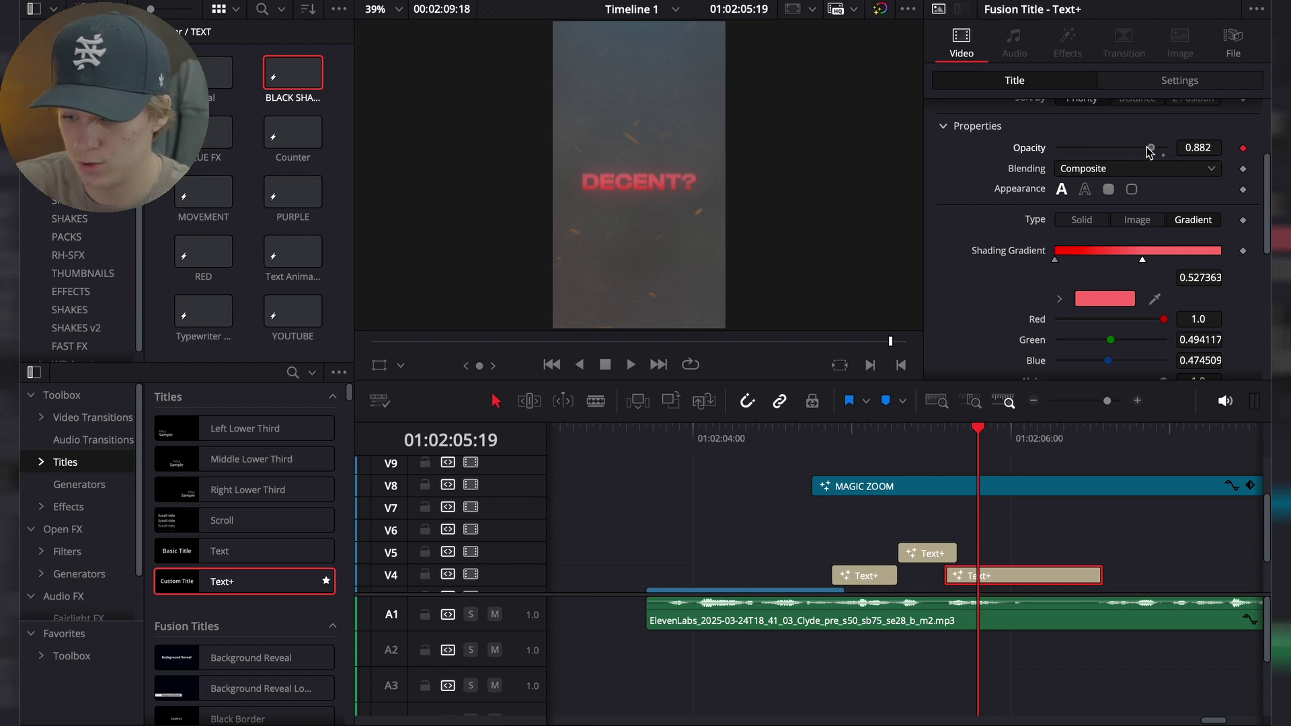
pyautogui.moveTo(1159, 152); pyautogui.dragTo(1087, 153)
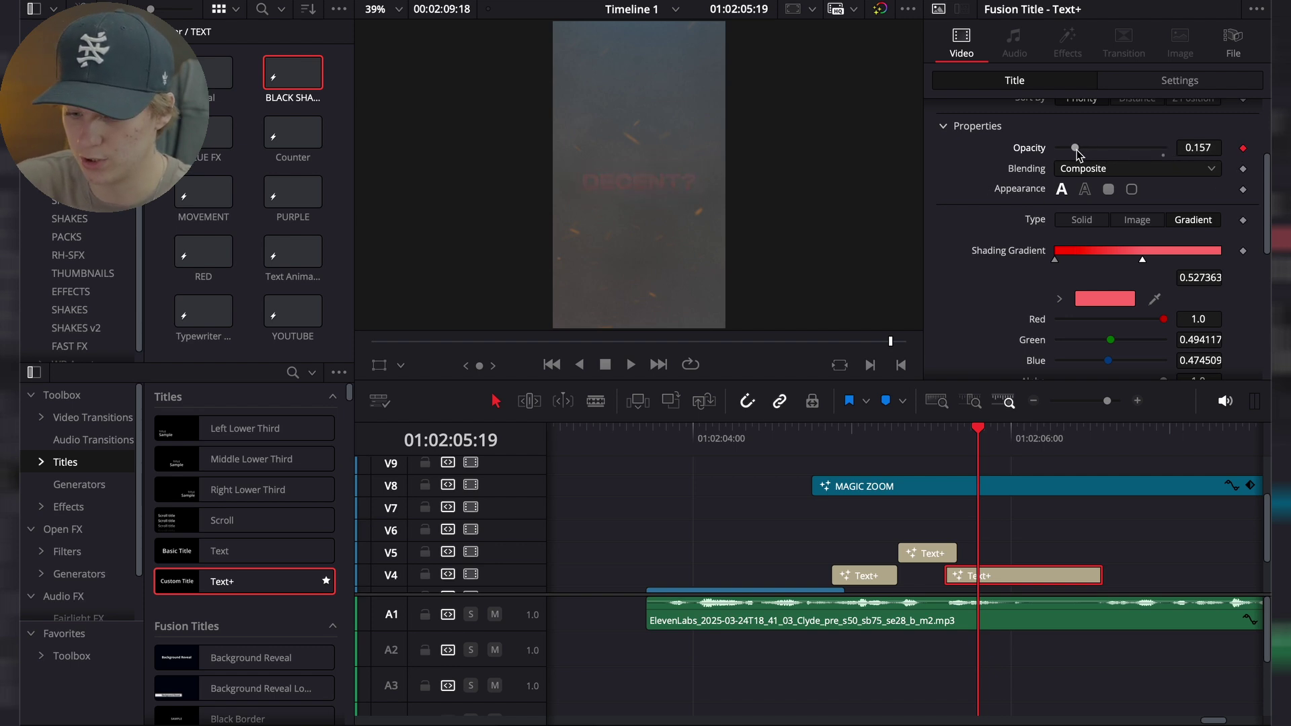
pyautogui.moveTo(1076, 152); pyautogui.dragTo(1239, 149)
pyautogui.press('Right')
# Play back the SHOULDN'T, LOOK and DECENT? titles to check the fade-in and upward motion
pyautogui.click(1004, 452)
pyautogui.click(833, 441)
pyautogui.press('space')
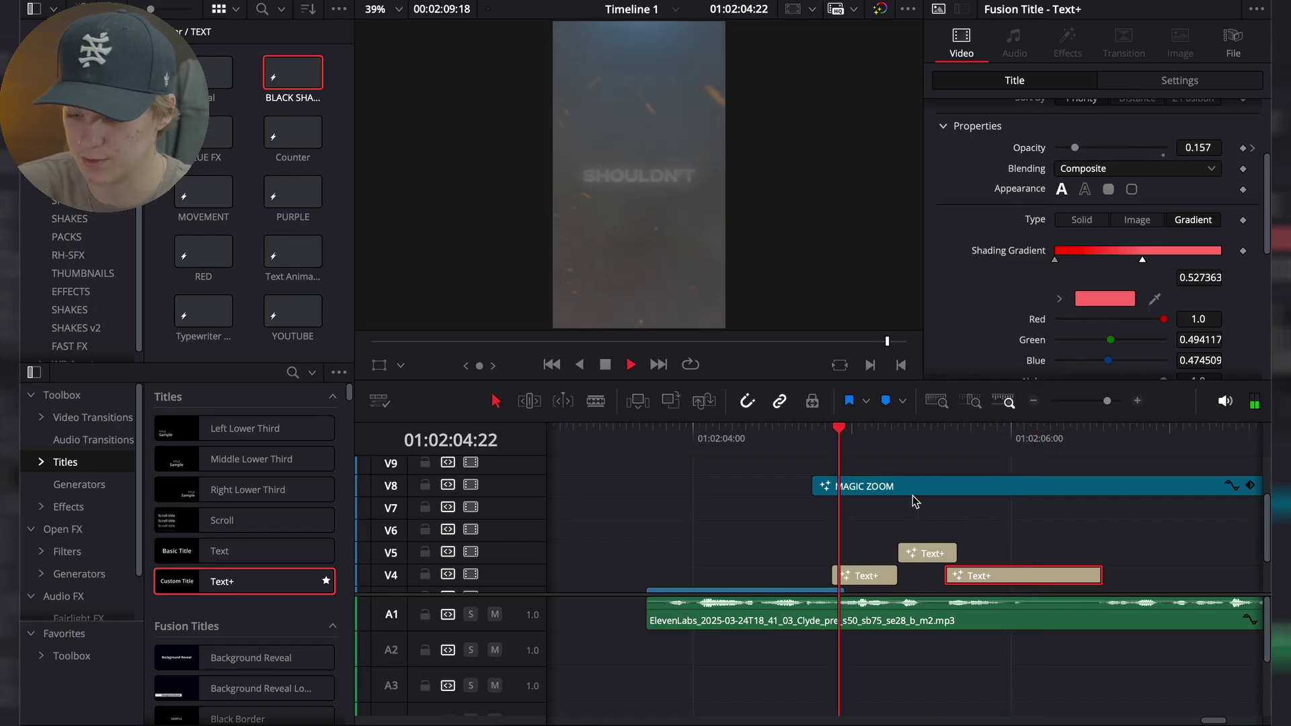
pyautogui.click(982, 529)
pyautogui.moveTo(1005, 438); pyautogui.dragTo(837, 435)
pyautogui.press('space')
pyautogui.press('space')
# Trim the end of the DECENT? title to 01:02:06:10 and select the second Paper clip on Video 1
pyautogui.scroll(3, 995, 538)
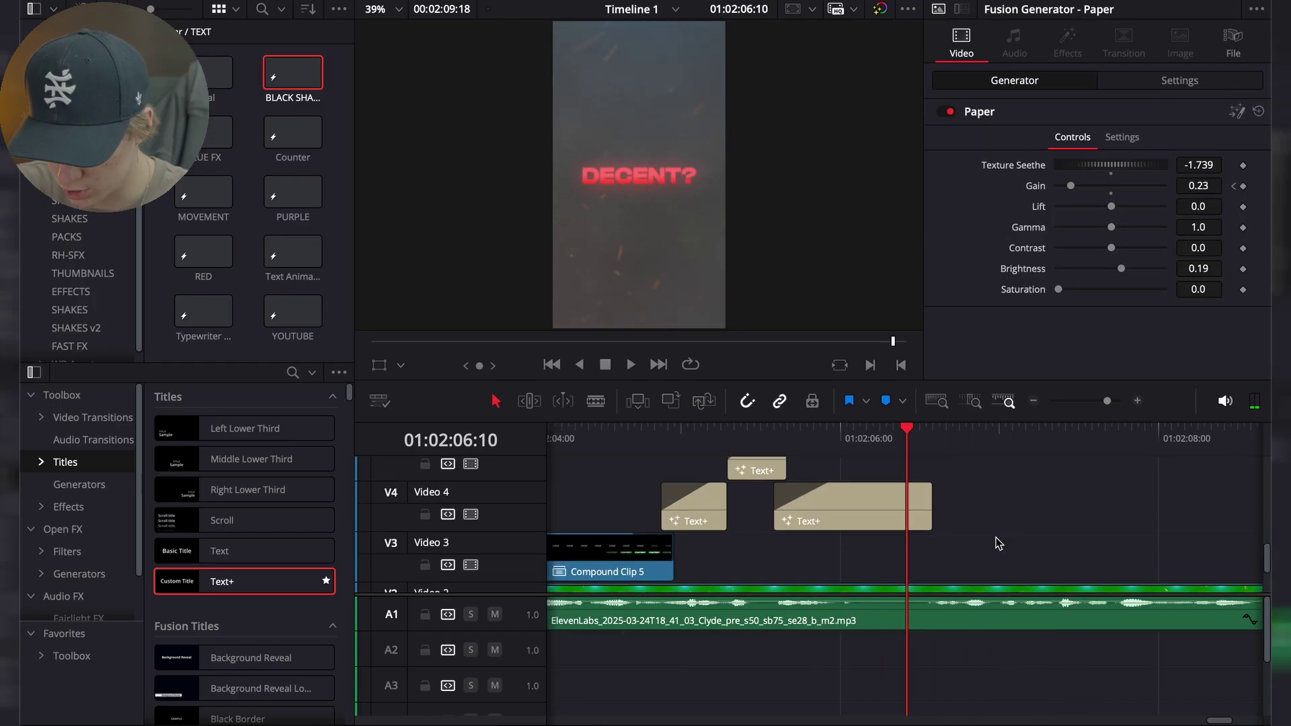
pyautogui.moveTo(932, 499); pyautogui.dragTo(909, 500)
pyautogui.scroll(-3, 938, 550)
pyautogui.click(943, 565)
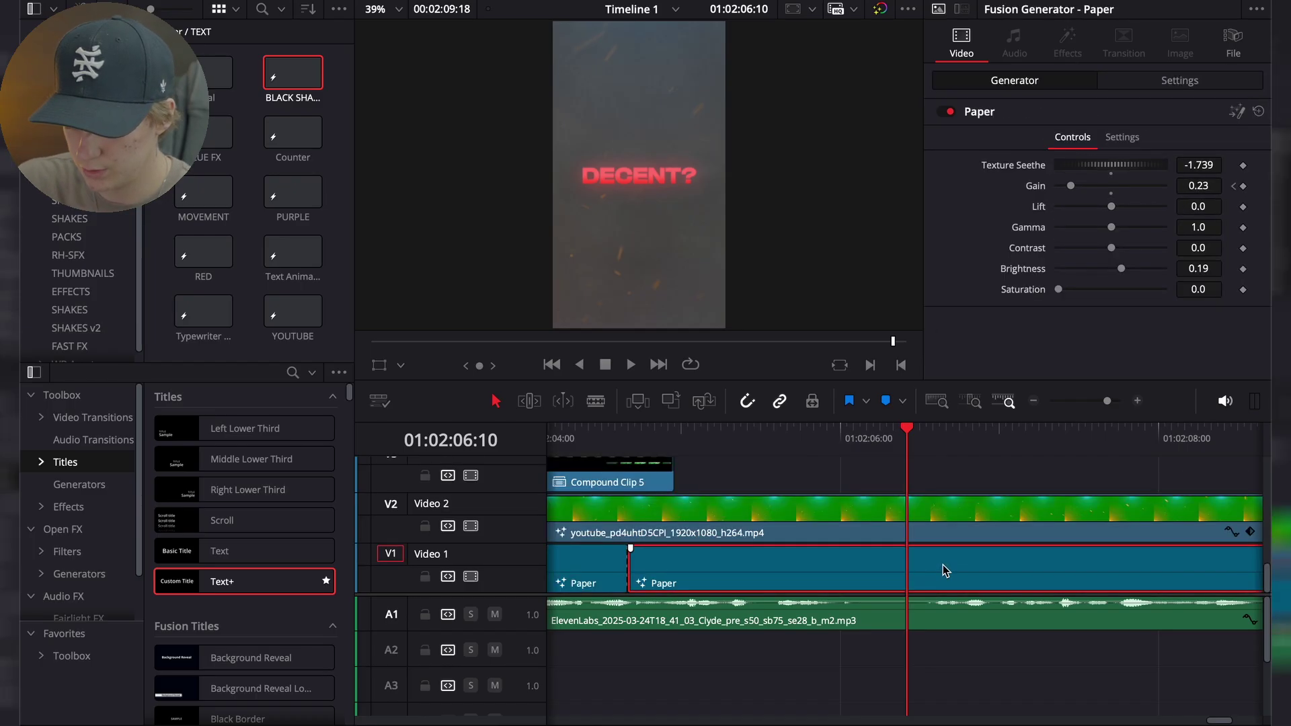
# Keyframe the second Paper clip's gain at 0.23 at 01:02:06:07 and raise the gain several frames further on to brighten the background
pyautogui.scroll(3, 930, 514)
pyautogui.press('Left')
pyautogui.press('Left')
pyautogui.press('Left')
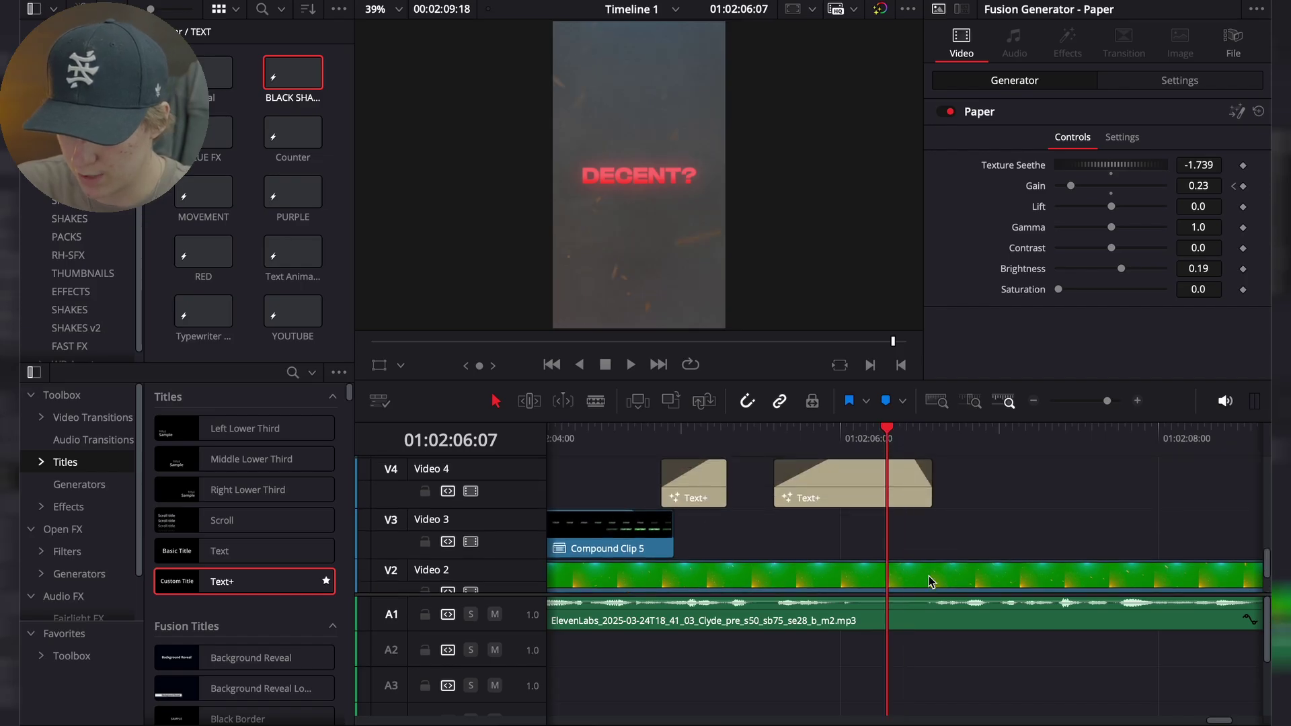
pyautogui.scroll(-3, 930, 583)
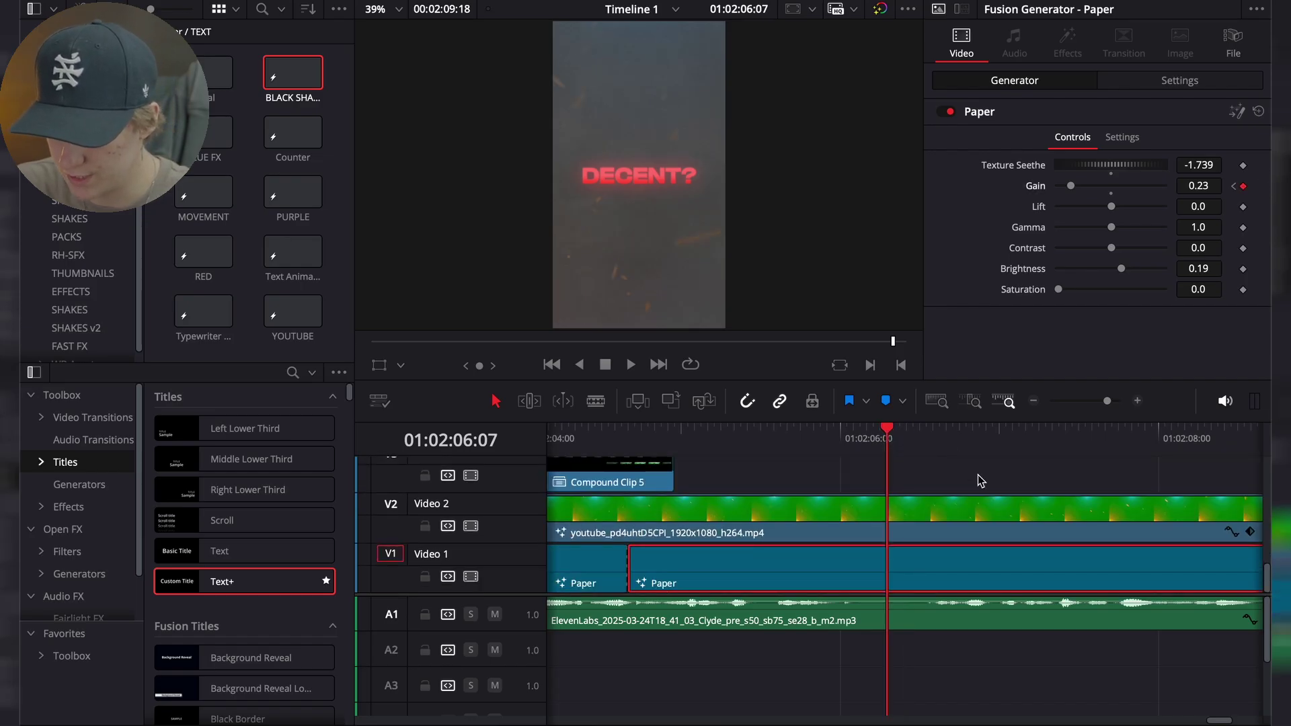
pyautogui.scroll(3, 951, 502)
pyautogui.moveTo(899, 434); pyautogui.dragTo(930, 431)
pyautogui.press('Right')
pyautogui.press('Right')
pyautogui.press('Right')
pyautogui.moveTo(1079, 187); pyautogui.dragTo(1109, 188)
# Split the green-screen sparks clip on Video 2 at 01:02:06:17 and delete the part after the cut
pyautogui.scroll(-2, 1051, 515)
pyautogui.click(1037, 522)
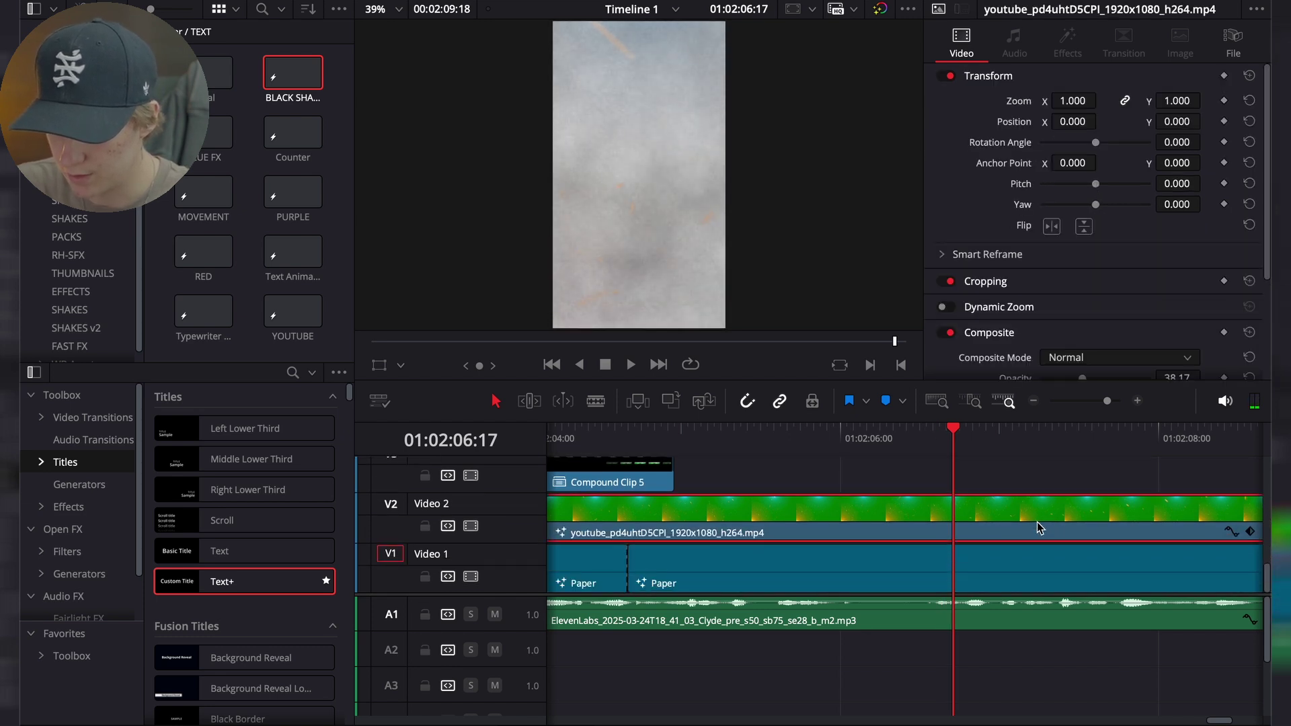
pyautogui.press('super+b')
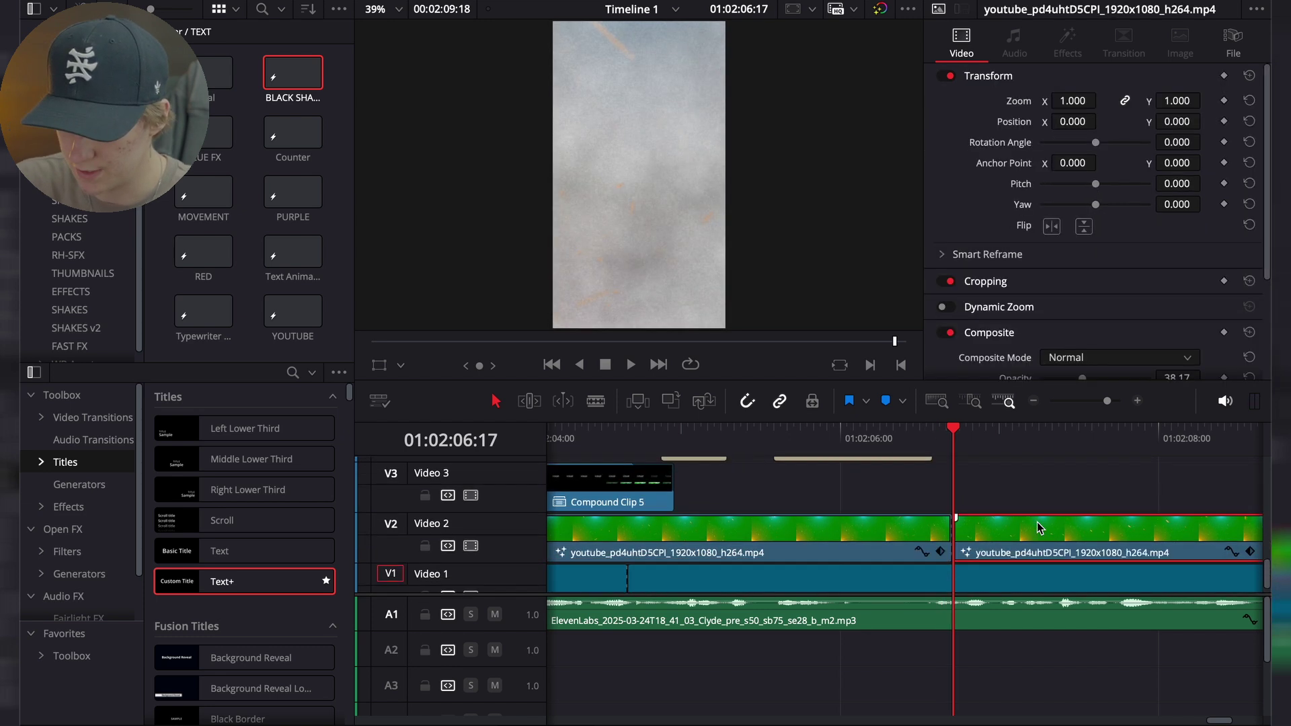
pyautogui.press('BackSpace')
# Add a short fade-out to the end of the trimmed sparks clip on Video 2
pyautogui.scroll(3, 989, 532)
pyautogui.scroll(2, 989, 532)
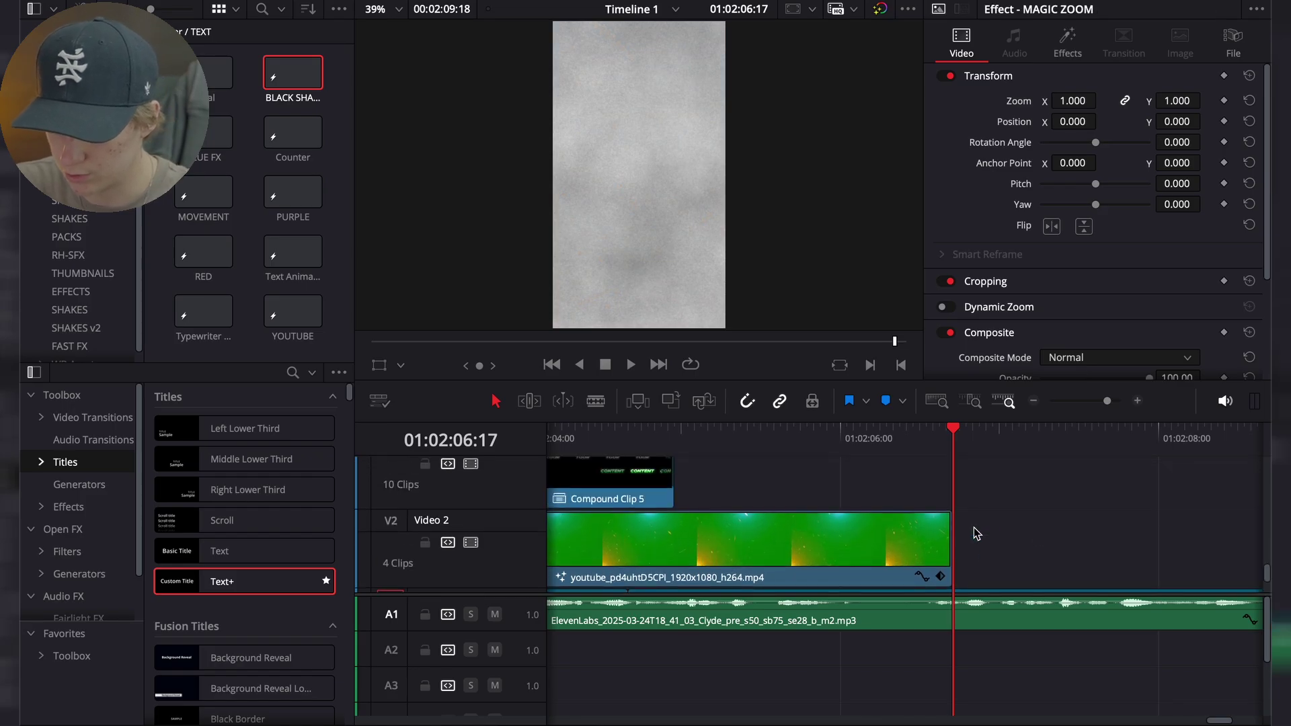
pyautogui.moveTo(948, 513); pyautogui.dragTo(911, 515)
pyautogui.scroll(-3, 912, 516)
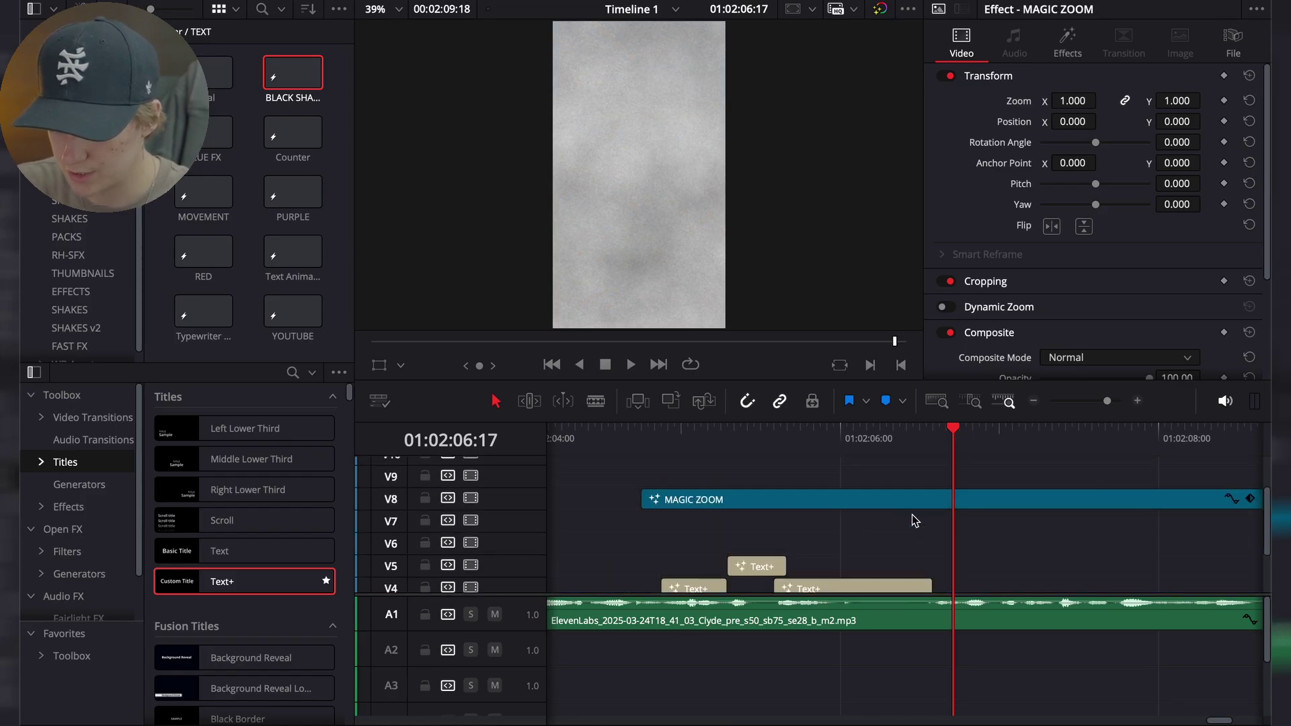
pyautogui.scroll(-3, 914, 517)
# Play back the brightening background after DECENT?, then replay the section from the YOUR title onward
pyautogui.moveTo(933, 437); pyautogui.dragTo(774, 440)
pyautogui.press('space')
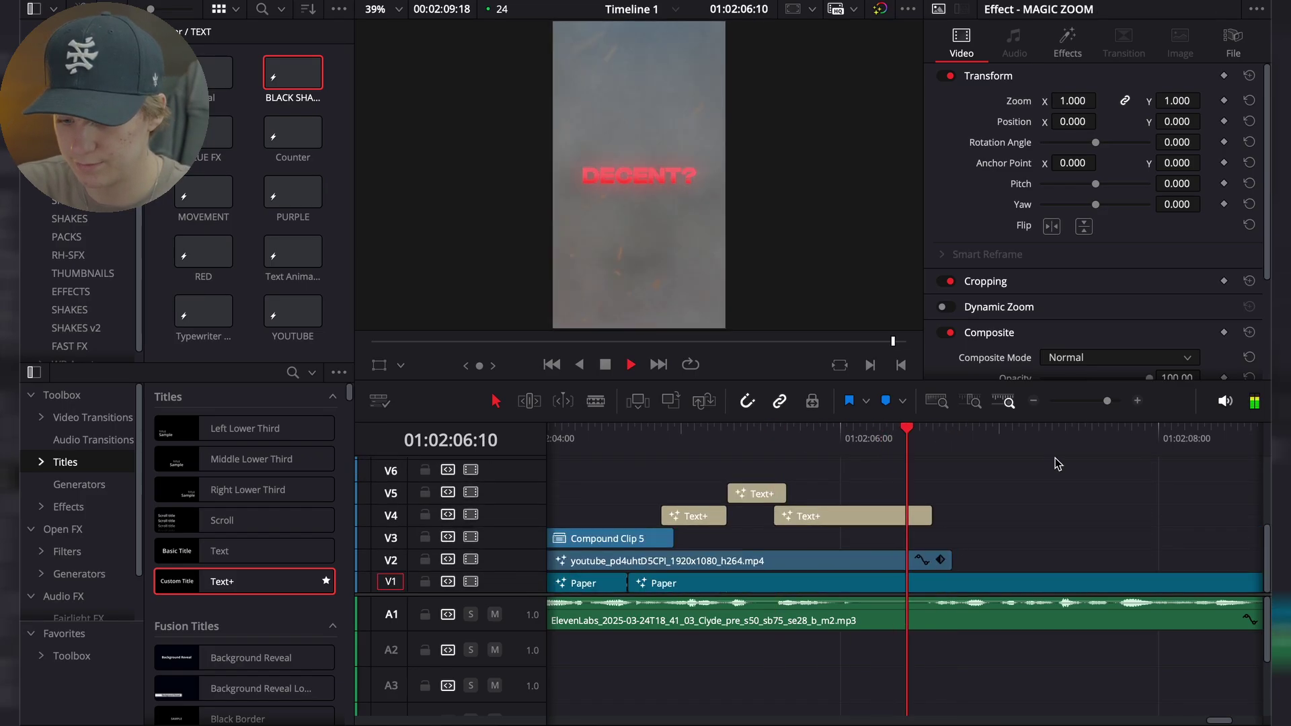
pyautogui.press('space')
pyautogui.moveTo(974, 439); pyautogui.dragTo(806, 439)
pyautogui.press('space')
pyautogui.click(1035, 401)
pyautogui.moveTo(899, 429); pyautogui.dragTo(662, 454)
pyautogui.press('space')
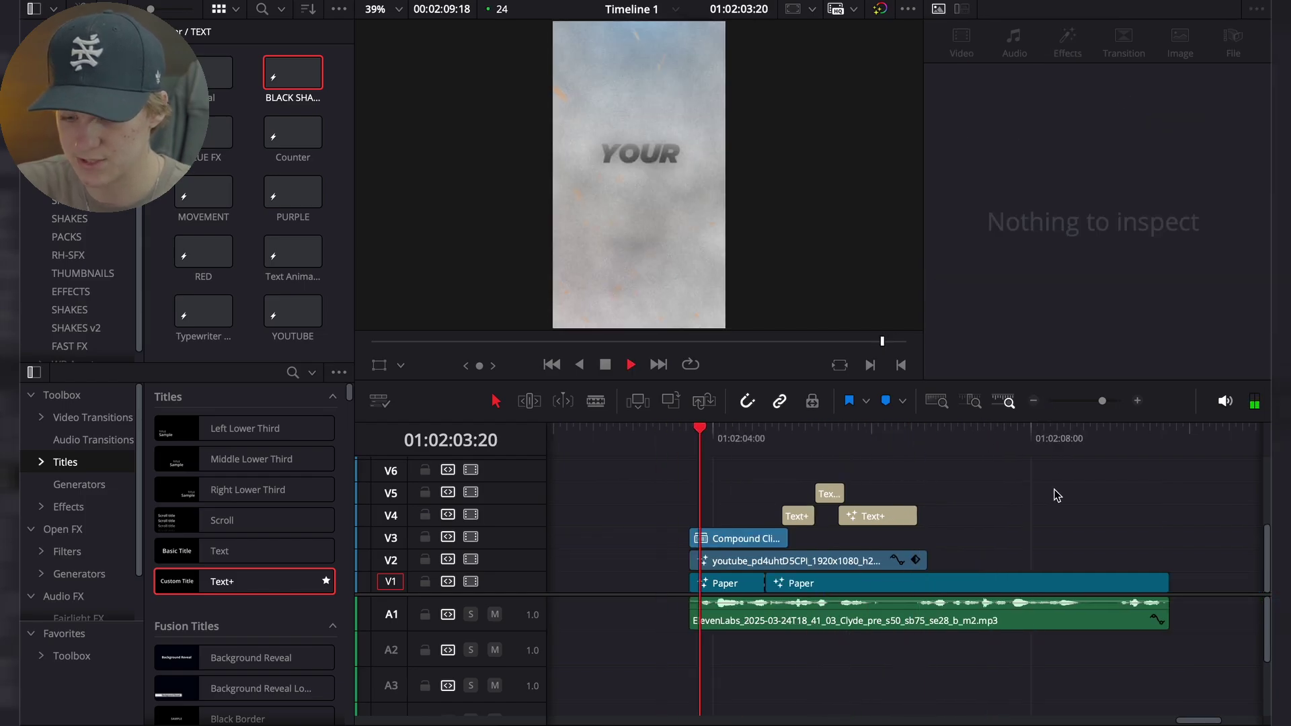
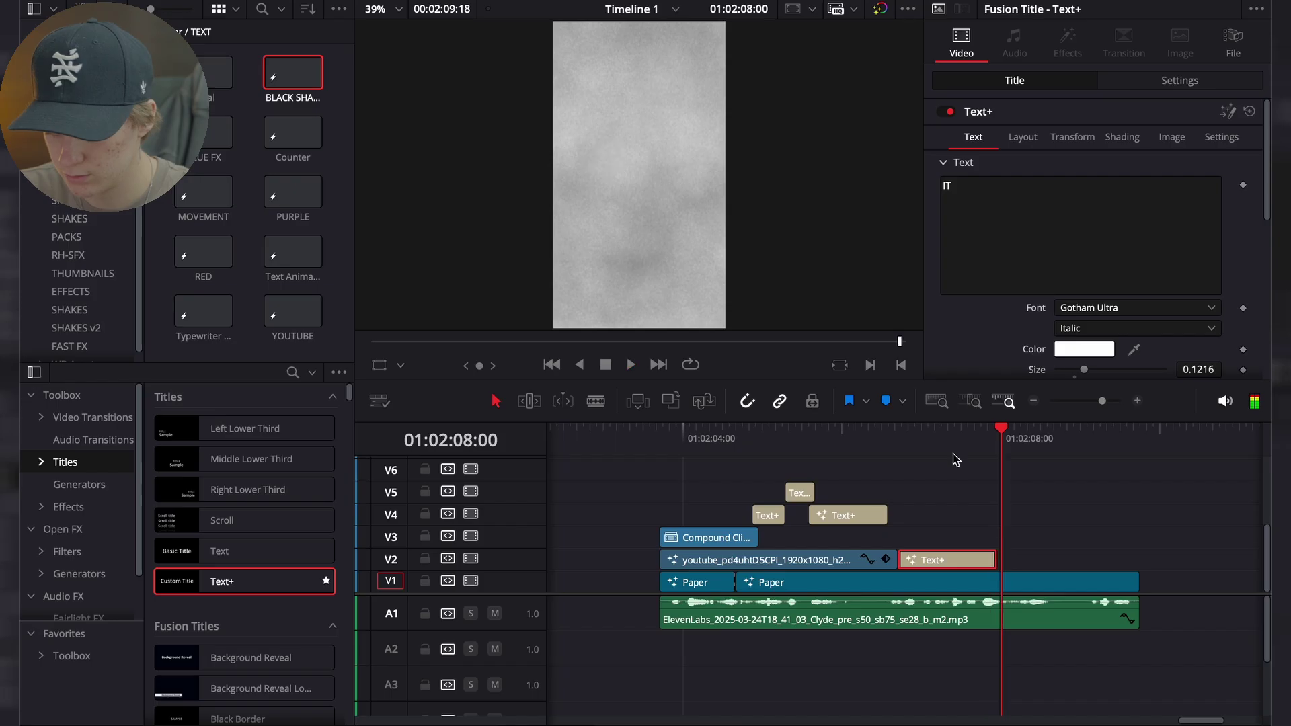
# Trim the end of the IT title on Video 2 to 01:02:07:16 and play it against the voiceover
pyautogui.press('space')
pyautogui.moveTo(995, 559); pyautogui.dragTo(976, 558)
pyautogui.click(898, 446)
pyautogui.press('space')
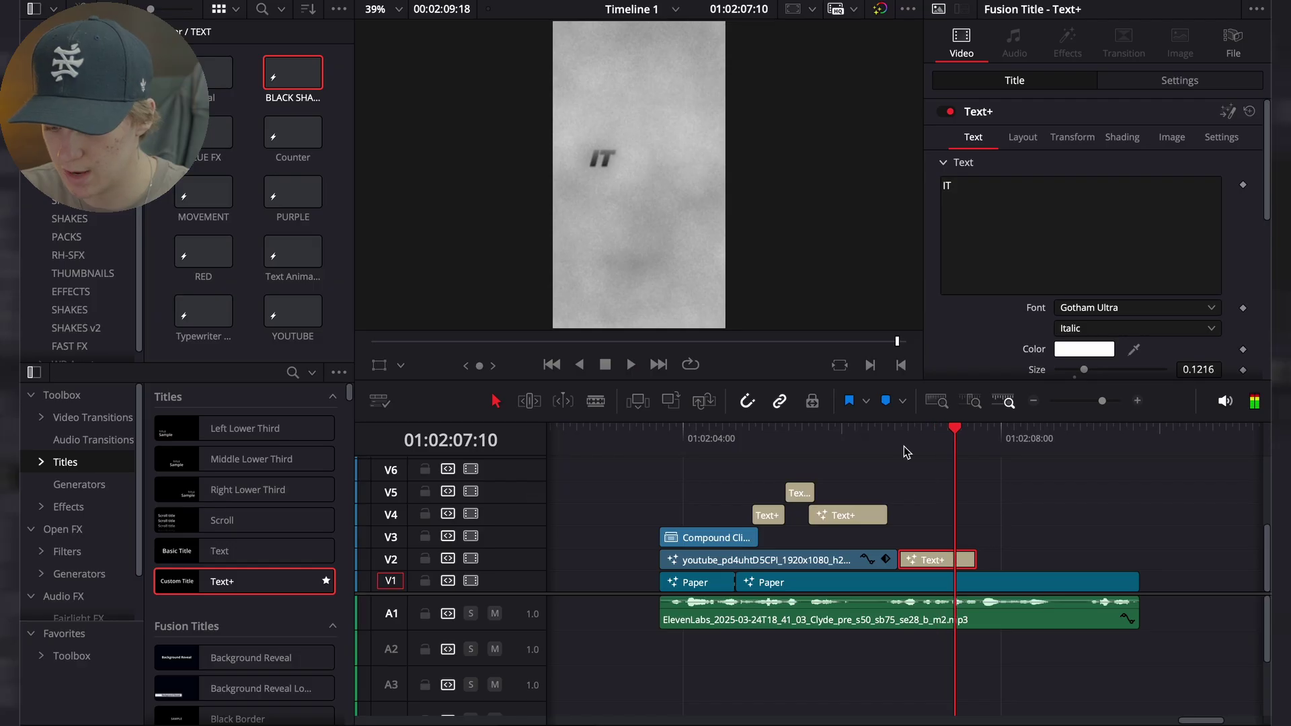
pyautogui.press('space')
# Move the IT title to Video 3 so it starts at 01:02:06:14, right after the DECENT? title
pyautogui.click(903, 446)
pyautogui.click(887, 475)
pyautogui.click(888, 429)
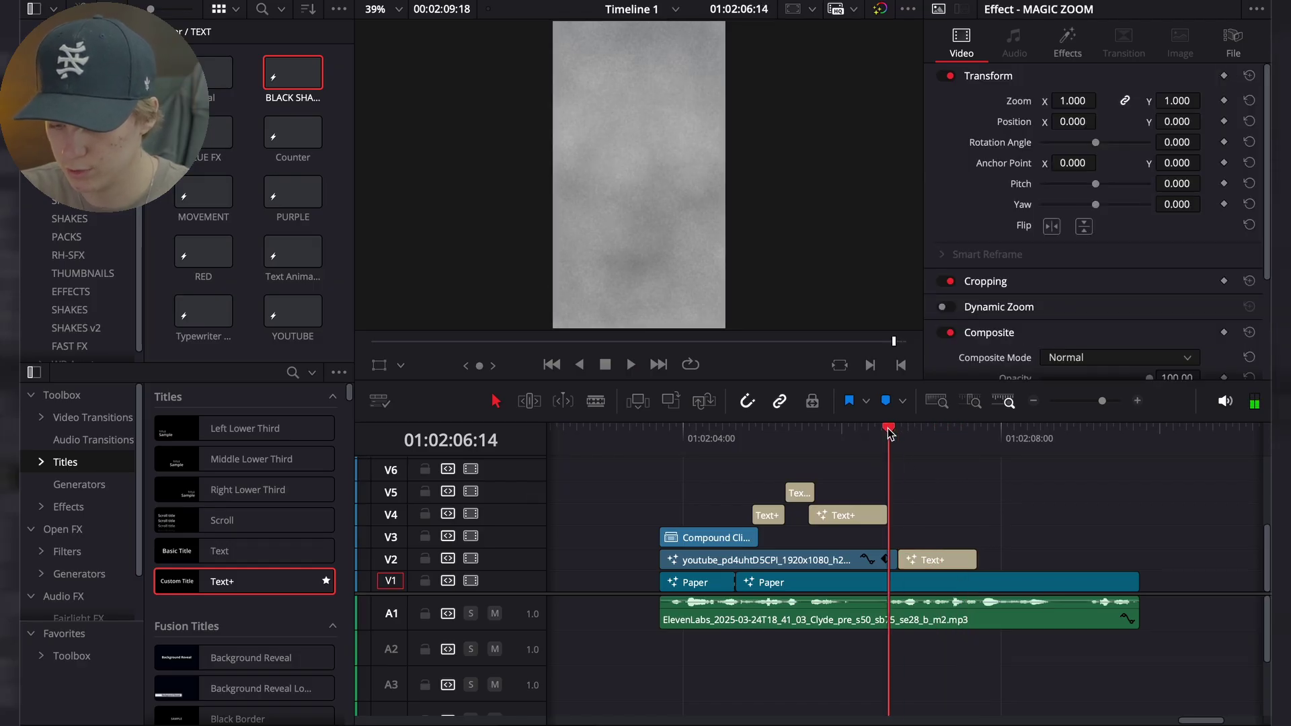
pyautogui.moveTo(945, 564); pyautogui.dragTo(958, 539)
# Play back the voiceover and extend the end of the IT title on Video 3 to 01:02:07:16
pyautogui.press('space')
pyautogui.click(1137, 401)
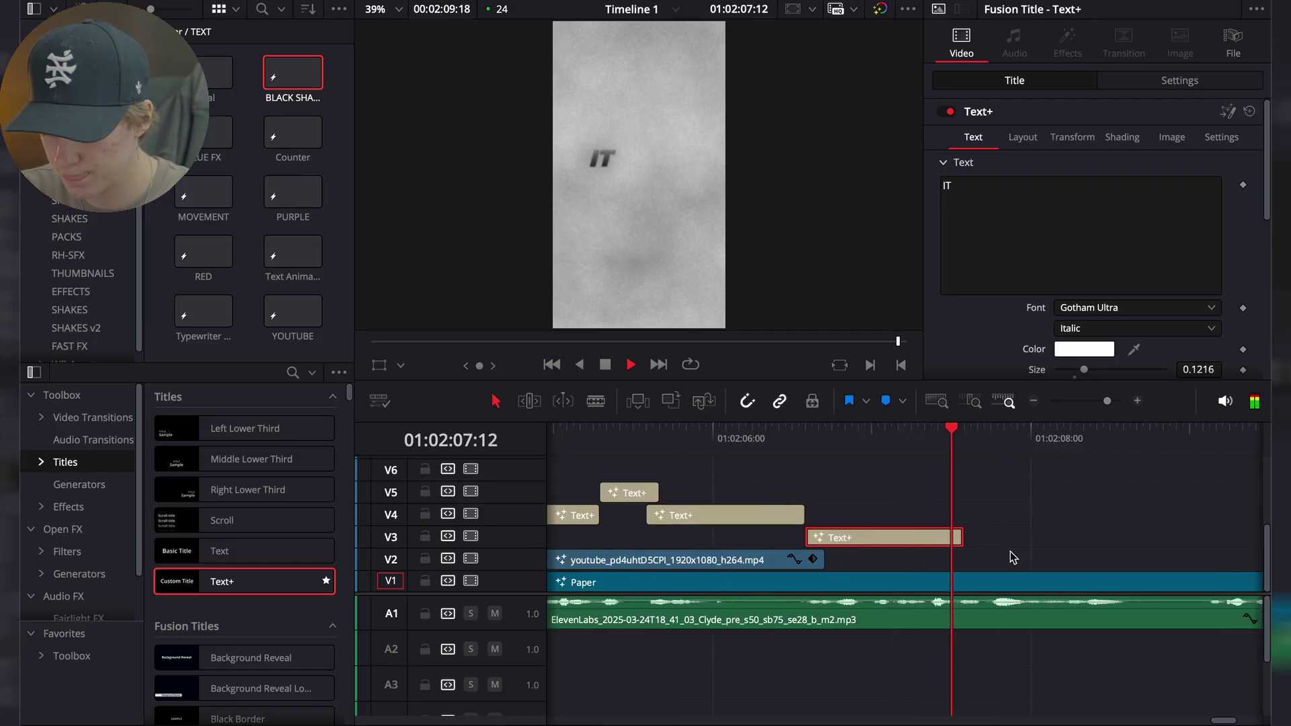
pyautogui.press('space')
pyautogui.click(947, 433)
pyautogui.press('space')
pyautogui.moveTo(962, 538); pyautogui.dragTo(978, 538)
# Duplicate the IT title onto Video 4, starting the copy at 01:02:06:15
pyautogui.press('Up')
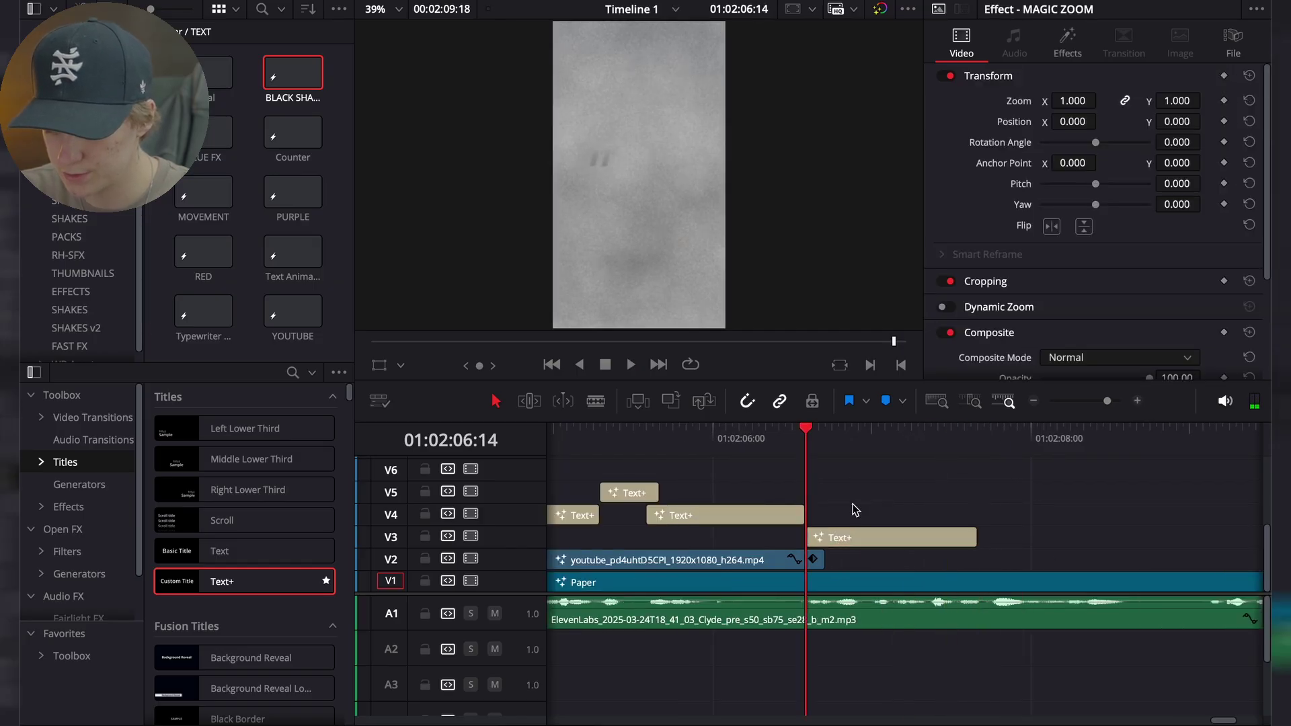
pyautogui.click(860, 534)
pyautogui.press('Right')
pyautogui.press('Right')
pyautogui.press('Right')
pyautogui.moveTo(883, 543); pyautogui.dragTo(840, 517)
pyautogui.press('Left')
pyautogui.press('Left')
pyautogui.press('Left')
pyautogui.press('Left')
pyautogui.press('Right')
pyautogui.press('Right')
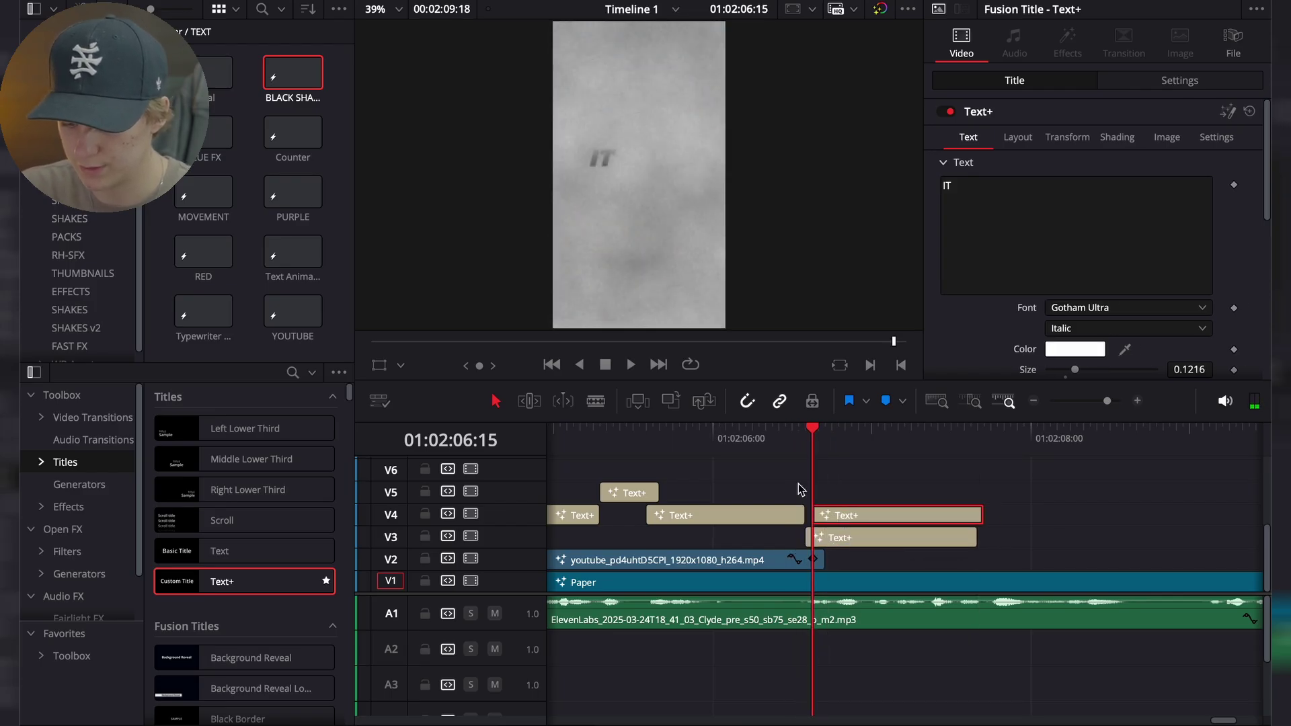
# Check the voiceover timing and change the copied title's text on Video 4 to SHOULD
pyautogui.click(801, 490)
pyautogui.press('space')
pyautogui.click(743, 437)
pyautogui.press('space')
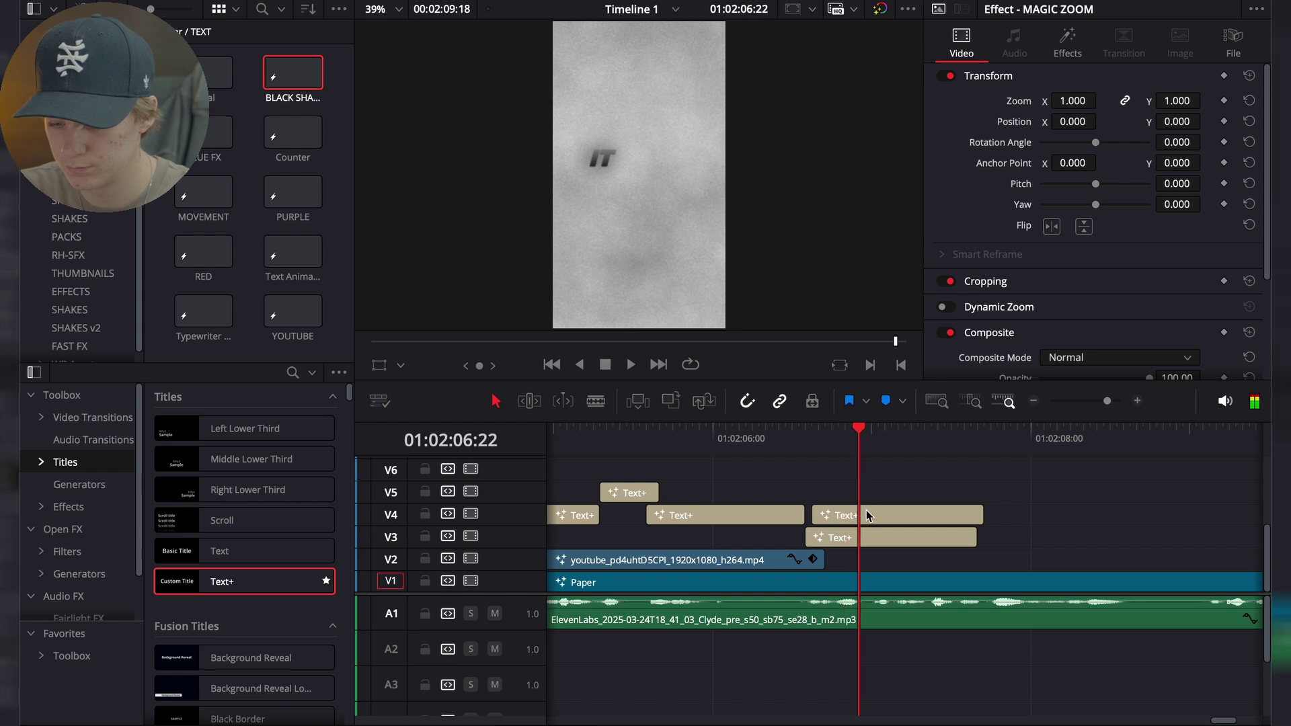
pyautogui.click(866, 514)
pyautogui.write('DULD')
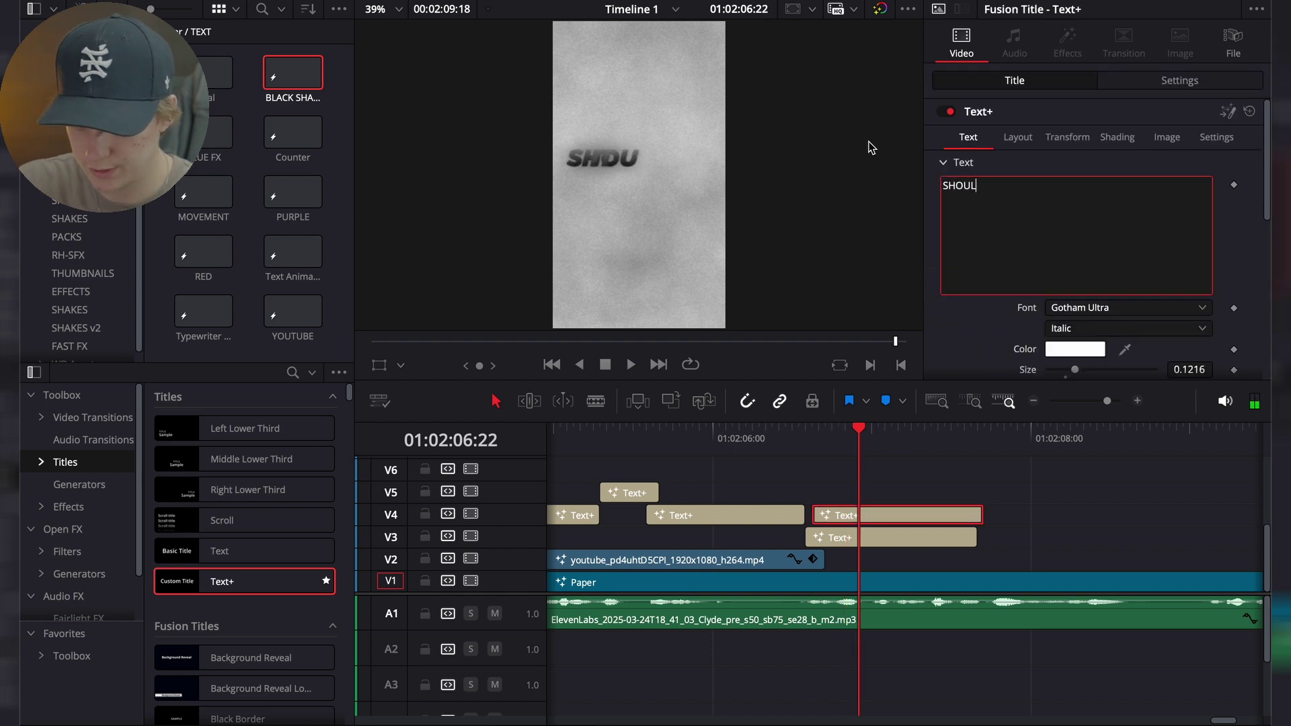
# Adjust the horizontal centers of IT and SHOULD so they sit side by side, with SHOULD's center X at 0.578
pyautogui.click(1022, 138)
pyautogui.moveTo(1090, 204); pyautogui.dragTo(1117, 204)
pyautogui.click(861, 538)
pyautogui.click(1023, 137)
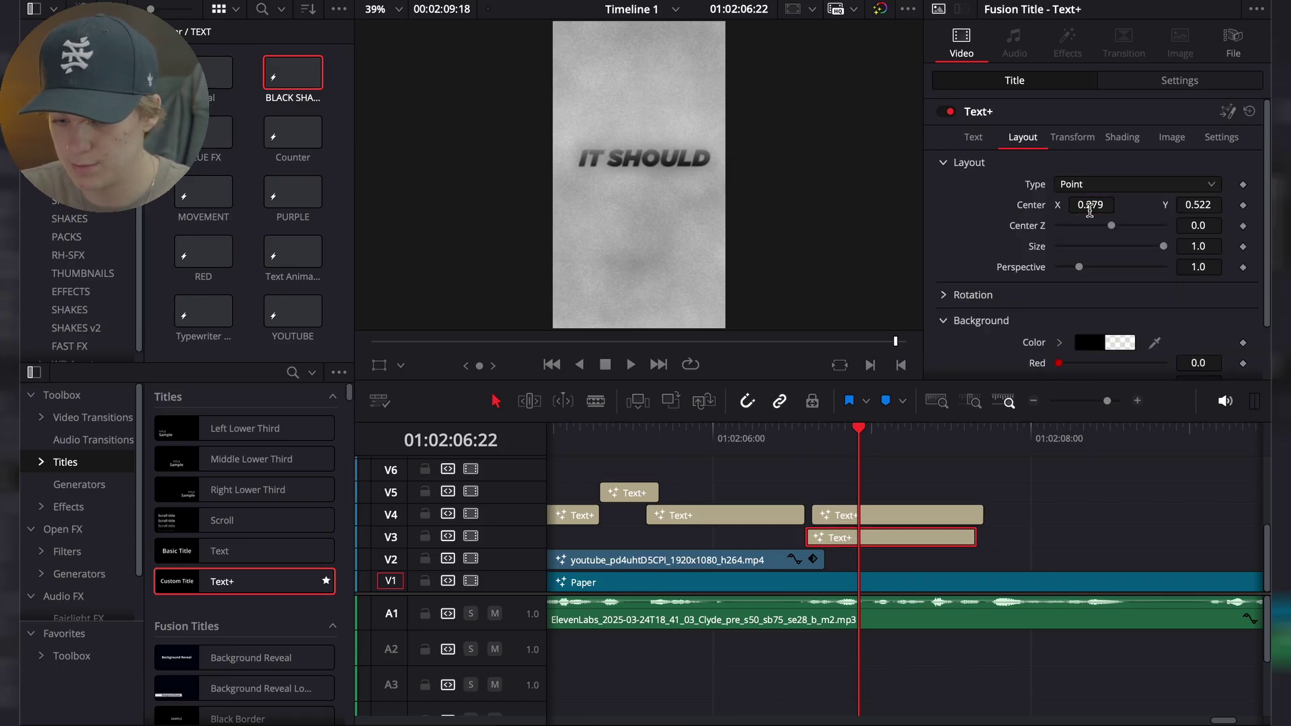
pyautogui.click(905, 525)
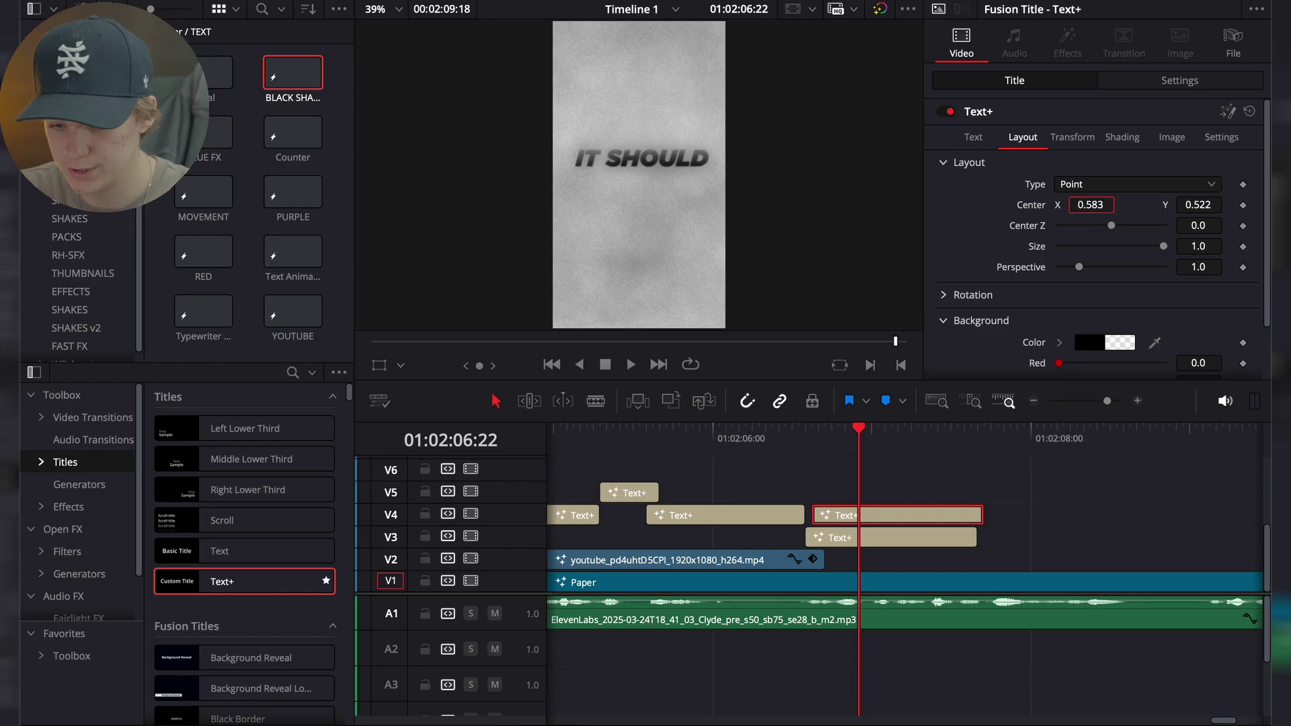
# Play back the IT and SHOULD titles against the voiceover to find where the next word begins
pyautogui.moveTo(864, 437); pyautogui.dragTo(773, 437)
pyautogui.press('space')
pyautogui.press('space')
pyautogui.click(779, 442)
pyautogui.press('space')
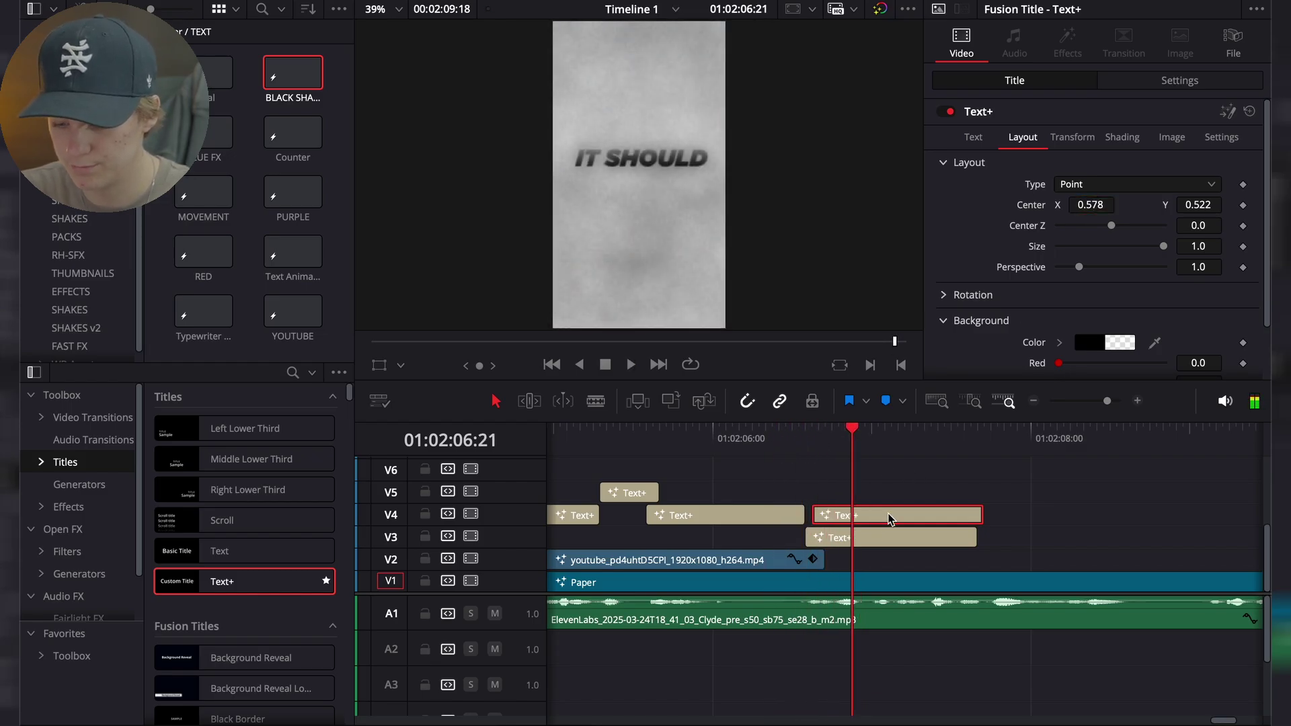
pyautogui.press('space')
# Duplicate SHOULD onto Video 5 from 01:02:06:20 as the MAKE title, trimming its end to match the IT title
pyautogui.moveTo(887, 506); pyautogui.dragTo(920, 494)
pyautogui.moveTo(1008, 491); pyautogui.dragTo(973, 513)
pyautogui.click(954, 497)
pyautogui.click(1068, 203)
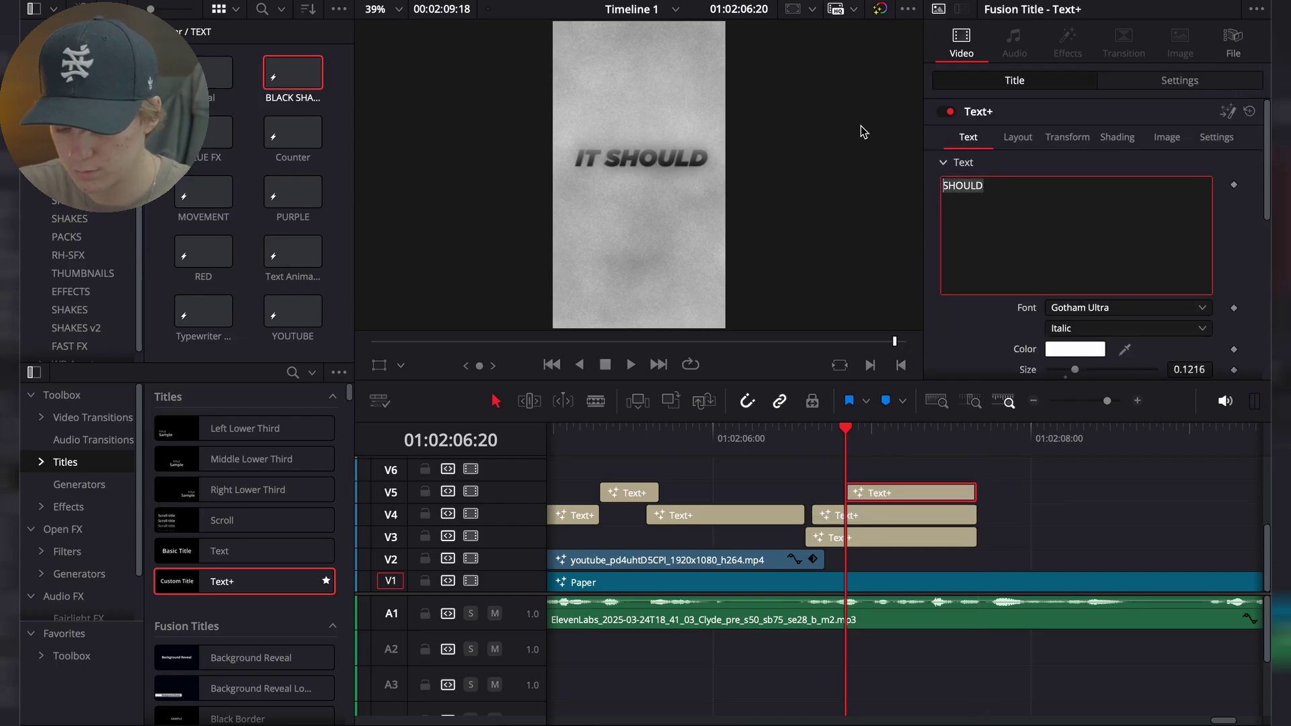
# Position the MAKE title beneath IT SHOULD with its center at X 0.369 and Y 0.465
pyautogui.click(1019, 138)
pyautogui.press('space')
pyautogui.moveTo(1206, 204)
pyautogui.mouseDown()
pyautogui.moveTo(1153, 204)
pyautogui.moveTo(1221, 205)
pyautogui.mouseUp()
pyautogui.press('space')
pyautogui.moveTo(1099, 209)
pyautogui.mouseDown()
pyautogui.moveTo(1072, 209)
pyautogui.moveTo(1089, 205)
pyautogui.mouseUp()
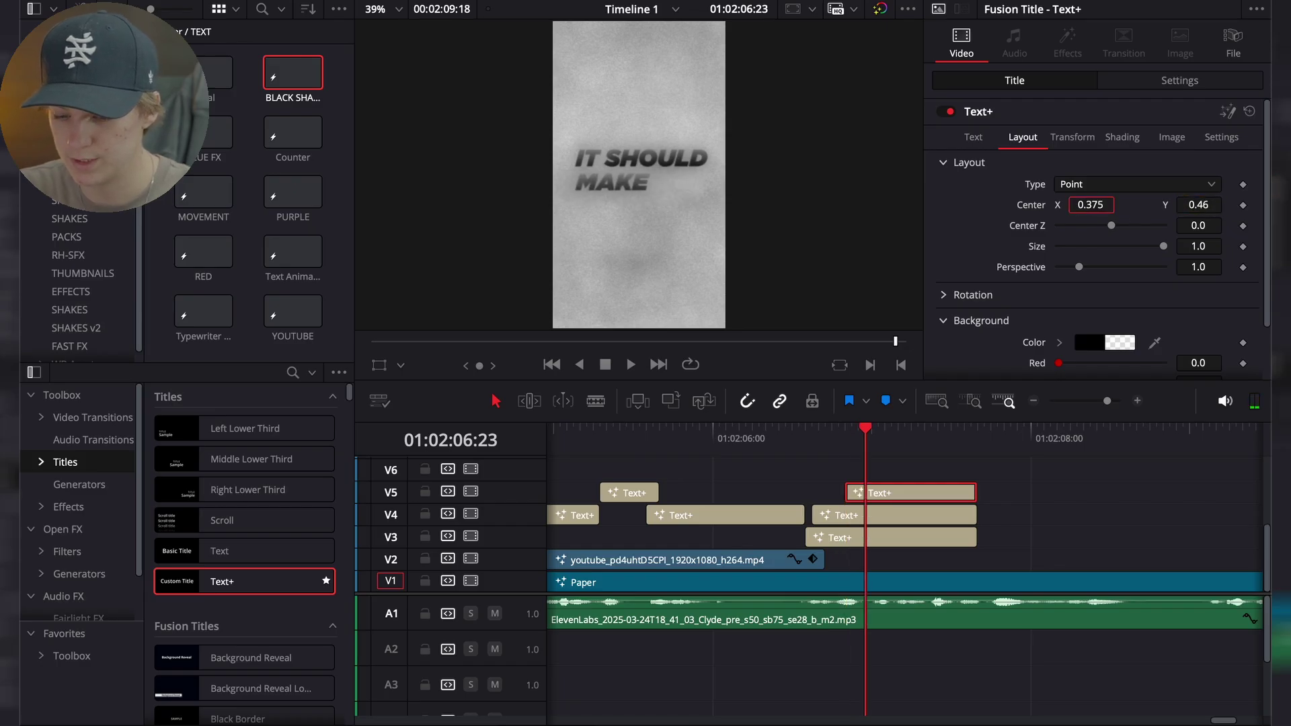
pyautogui.moveTo(1203, 210); pyautogui.dragTo(1204, 207)
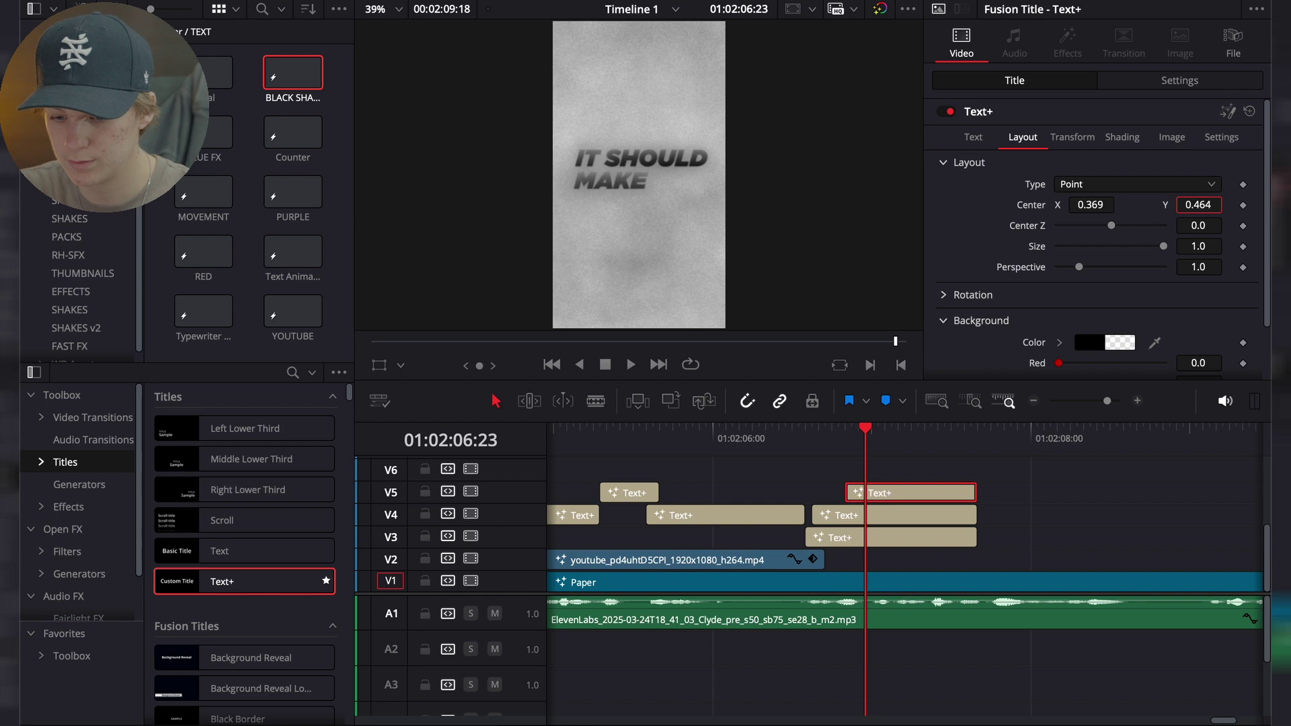
# Duplicate the MAKE title onto Video 6 from 01:02:07:00 and change the copy's text to PEOPLE
pyautogui.press('space')
pyautogui.click(828, 436)
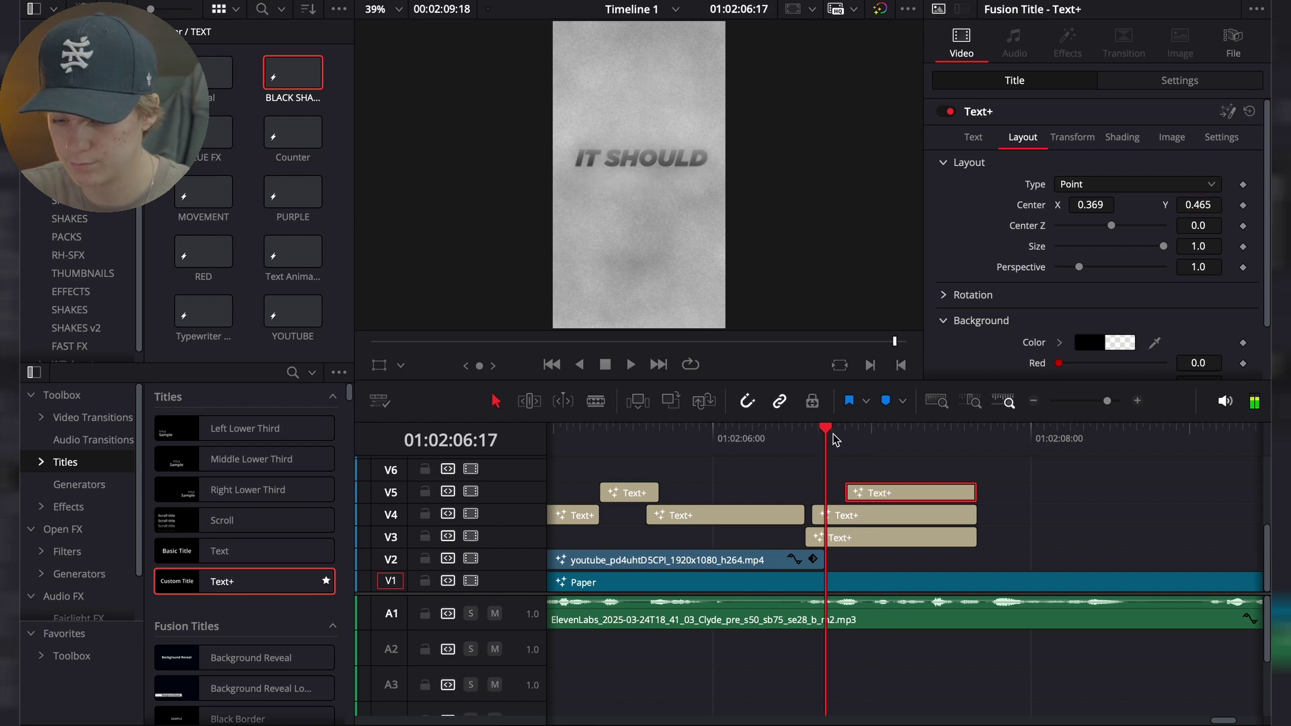
pyautogui.keyDown('alt'); pyautogui.moveTo(902, 487); pyautogui.dragTo(975, 465); pyautogui.keyUp('alt')
pyautogui.click(933, 464)
pyautogui.moveTo(1080, 180); pyautogui.dragTo(873, 167)
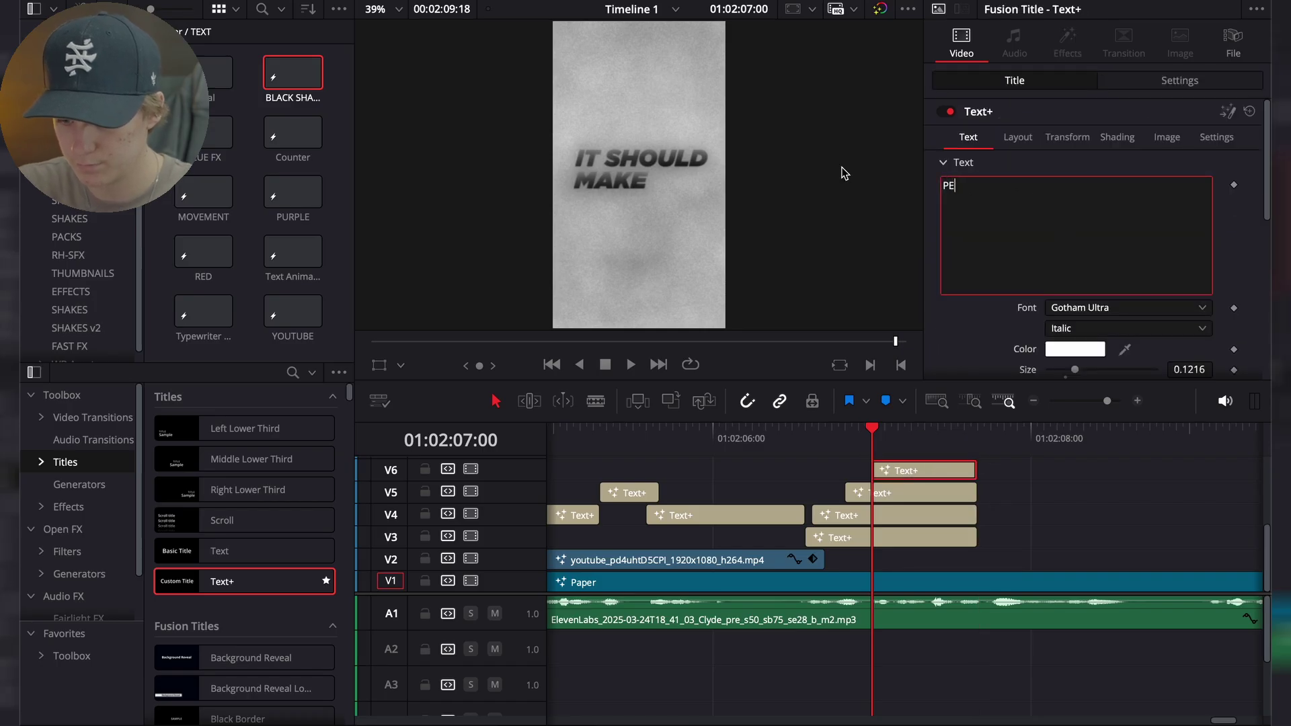
# Position the PEOPLE title beneath MAKE with its center at X 0.42 and Y 0.412
pyautogui.click(1024, 136)
pyautogui.moveTo(1204, 205); pyautogui.dragTo(1240, 205)
pyautogui.press('Right')
pyautogui.press('Right')
pyautogui.press('Right')
pyautogui.moveTo(1091, 205); pyautogui.dragTo(1108, 206)
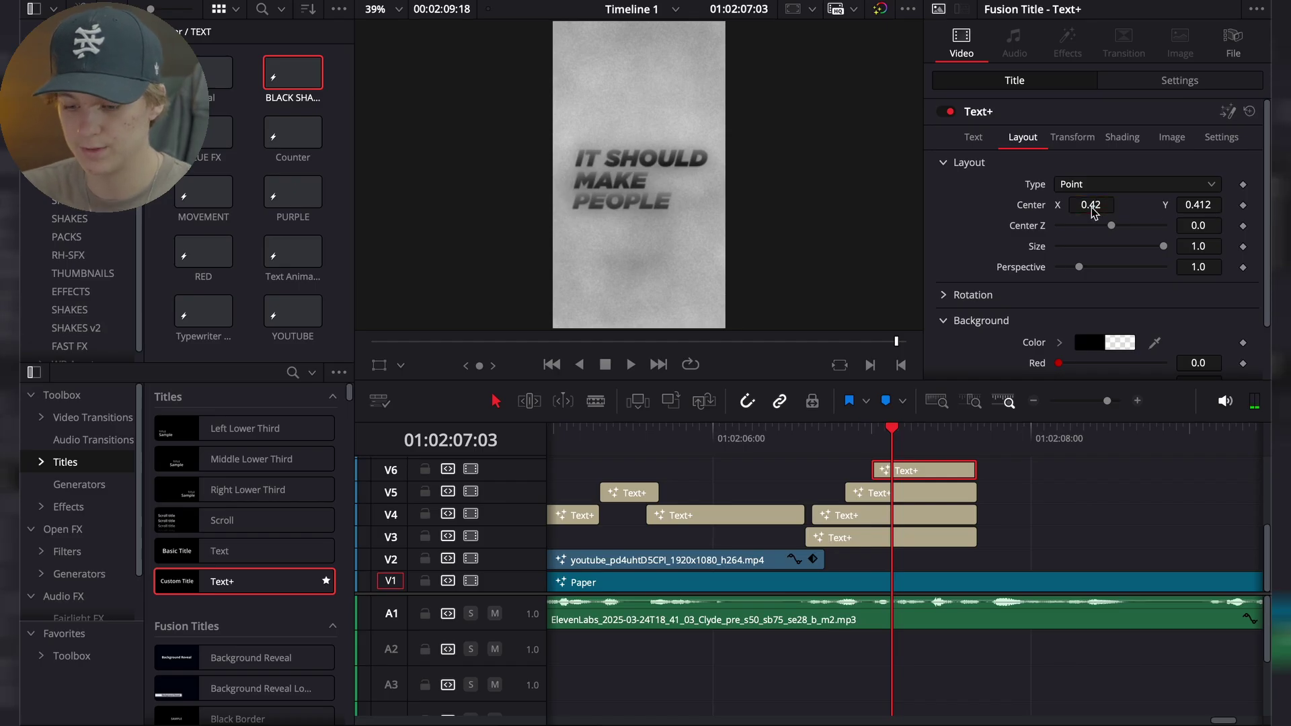
# Play back the IT SHOULD MAKE PEOPLE titles to check their timing and locate the next spoken word
pyautogui.moveTo(890, 434); pyautogui.dragTo(770, 436)
pyautogui.press('space')
pyautogui.click(1020, 510)
pyautogui.press('space')
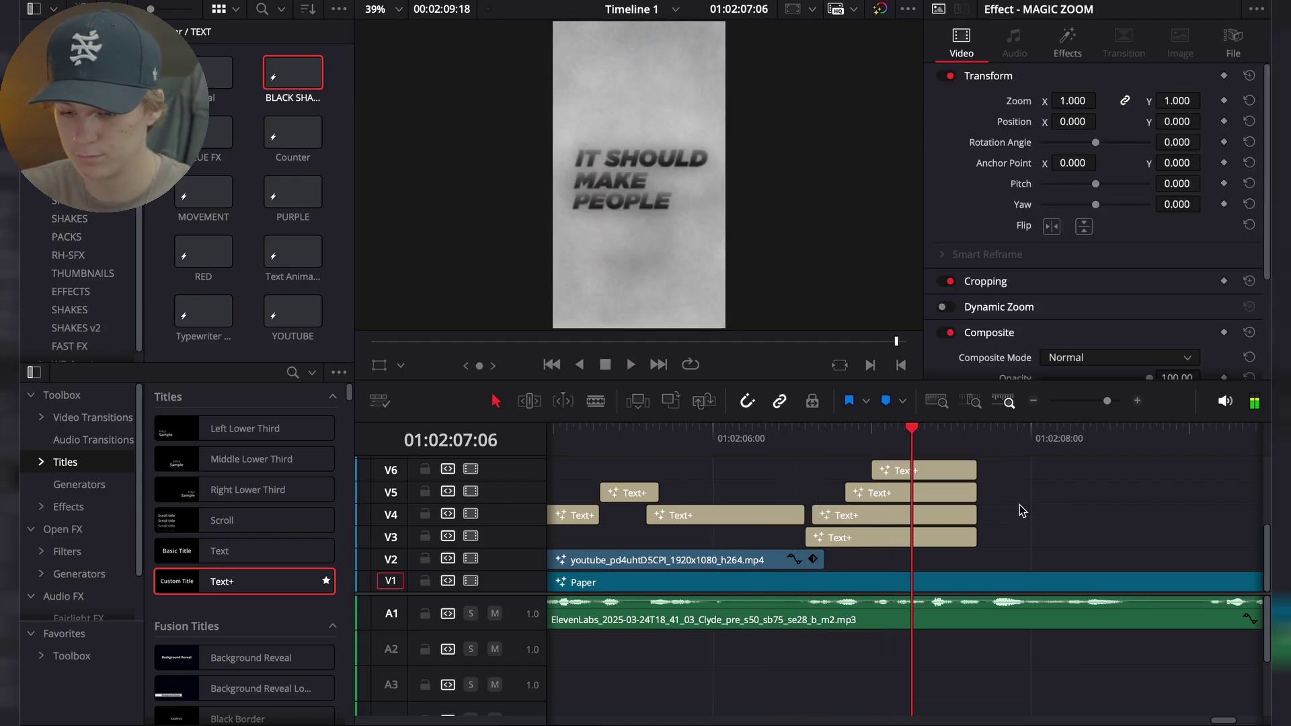
pyautogui.click(810, 438)
pyautogui.press('space')
pyautogui.press('space')
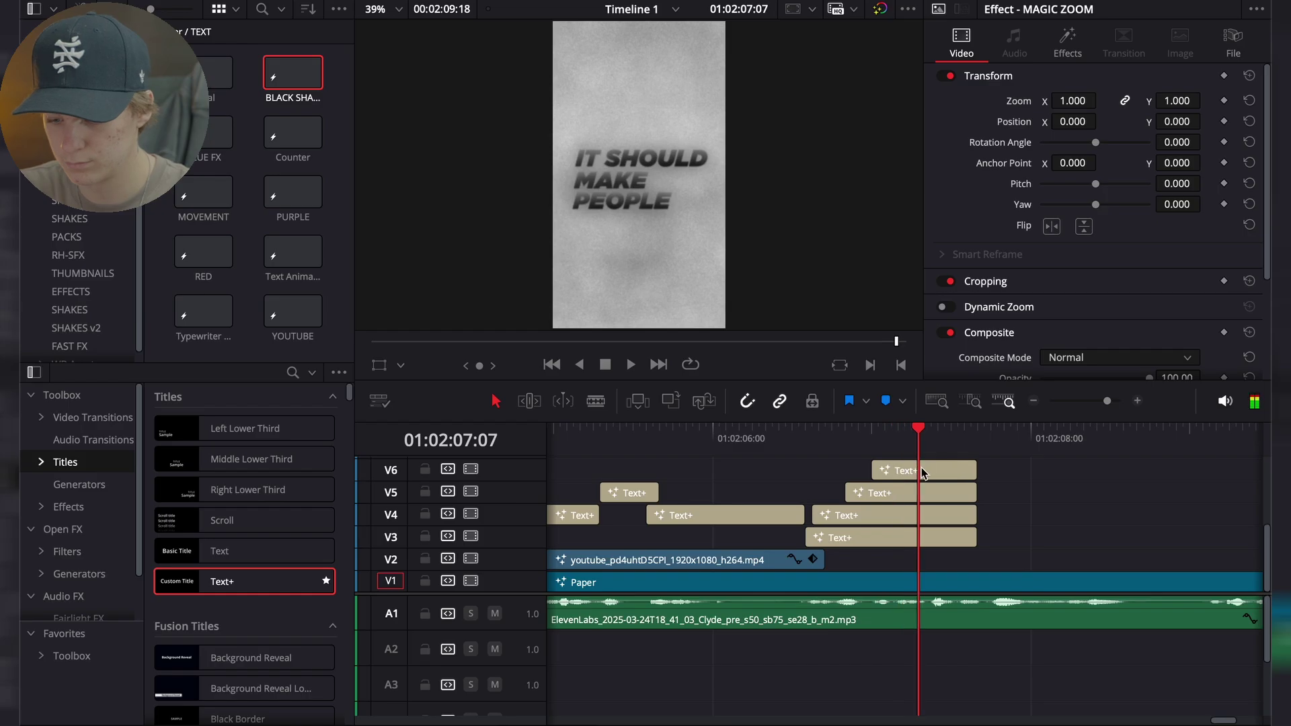
# Duplicate the DECENT? title onto Video 7 from 01:02:07:07 as the STOP title, trimming its end to match the other titles
pyautogui.click(921, 468)
pyautogui.click(899, 442)
pyautogui.moveTo(902, 445); pyautogui.dragTo(918, 445)
pyautogui.moveTo(686, 523); pyautogui.dragTo(956, 525)
pyautogui.moveTo(1066, 516); pyautogui.dragTo(976, 520)
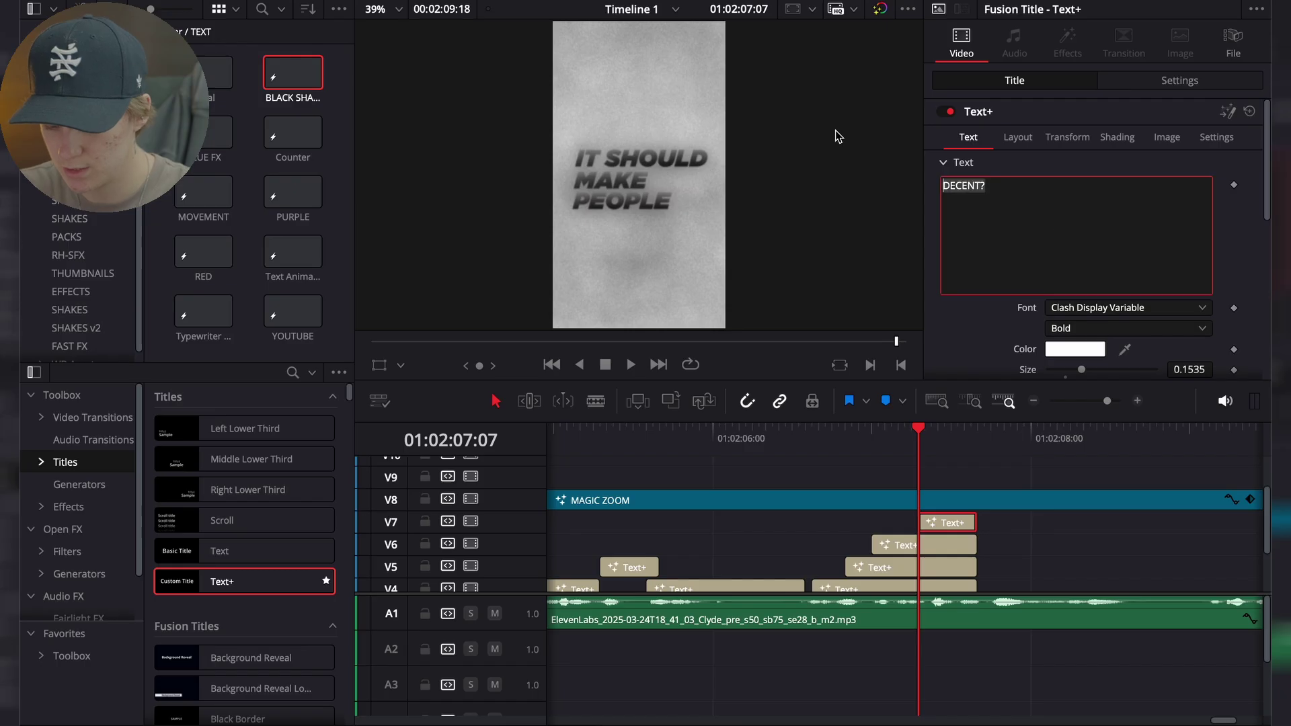
# Play back the STOP title and set its fade-in to about two frames
pyautogui.click(905, 448)
pyautogui.press('space')
pyautogui.press('space')
pyautogui.moveTo(921, 430); pyautogui.dragTo(929, 443)
pyautogui.scroll(3, 975, 559)
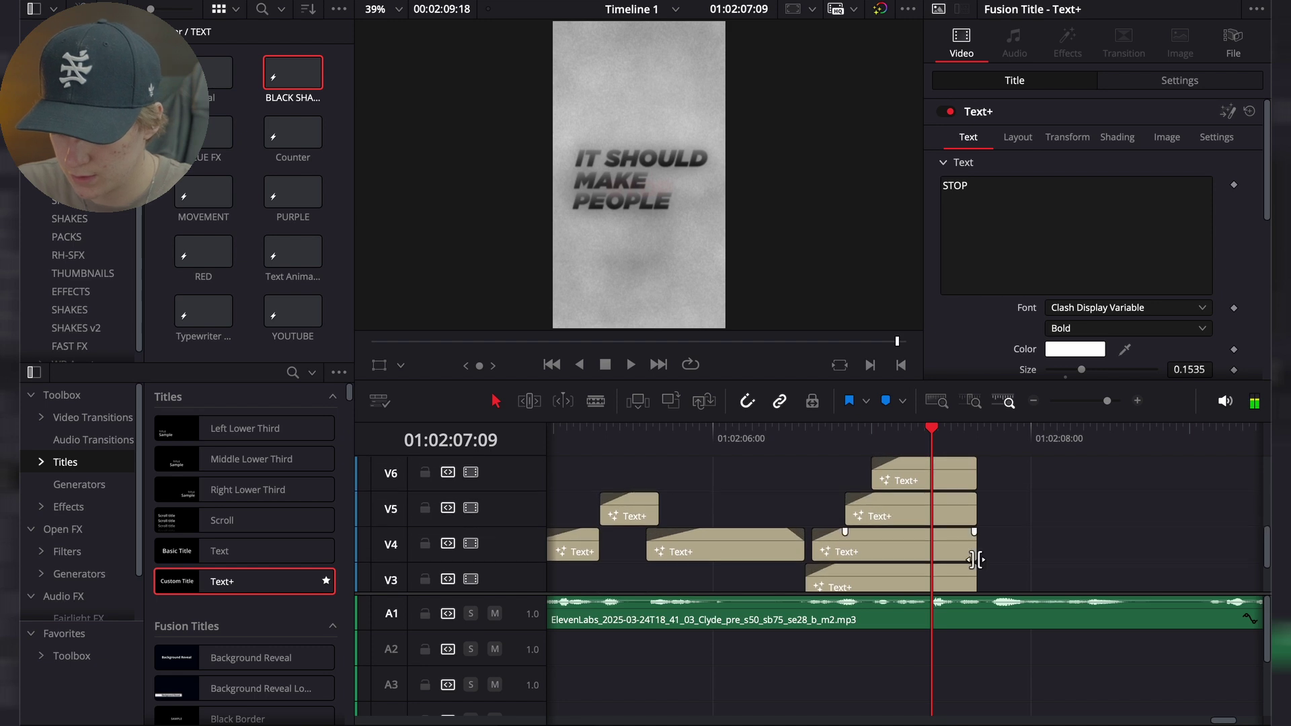
pyautogui.click(958, 501)
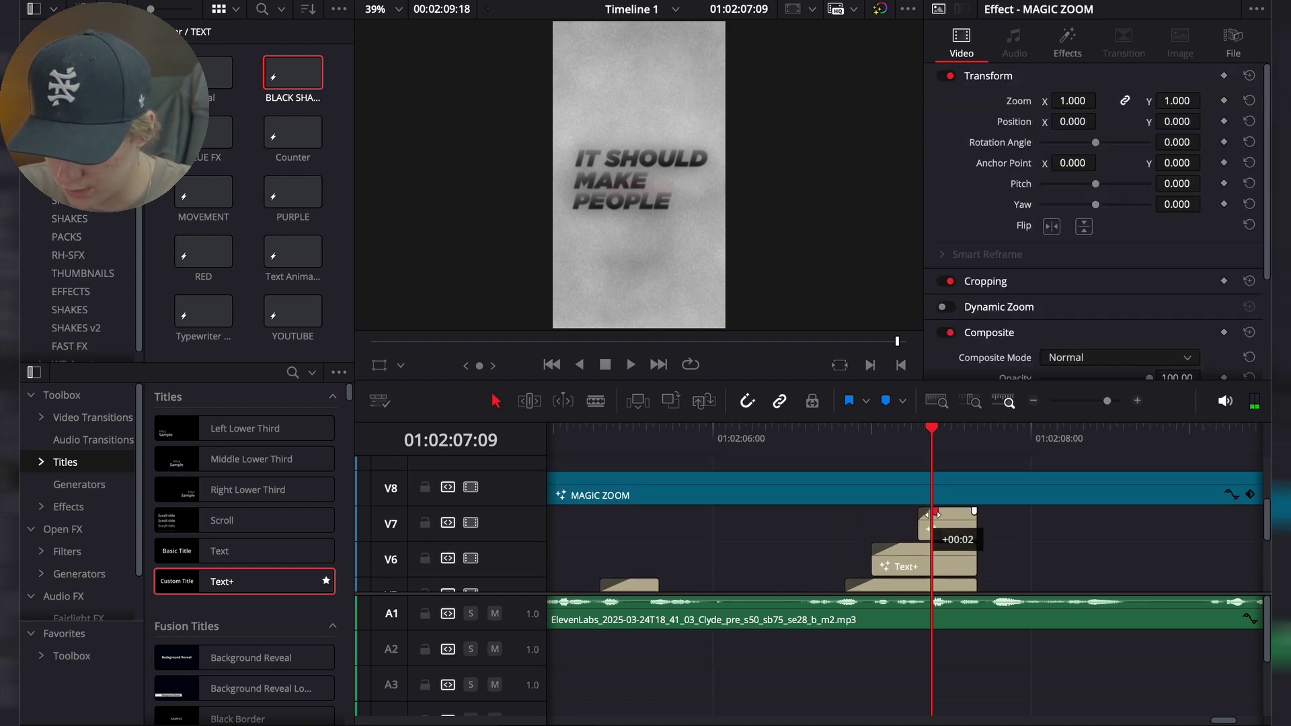
pyautogui.scroll(-3, 934, 519)
# Play back the STOP title to check its shortened fade-in and placement
pyautogui.click(907, 444)
pyautogui.press('space')
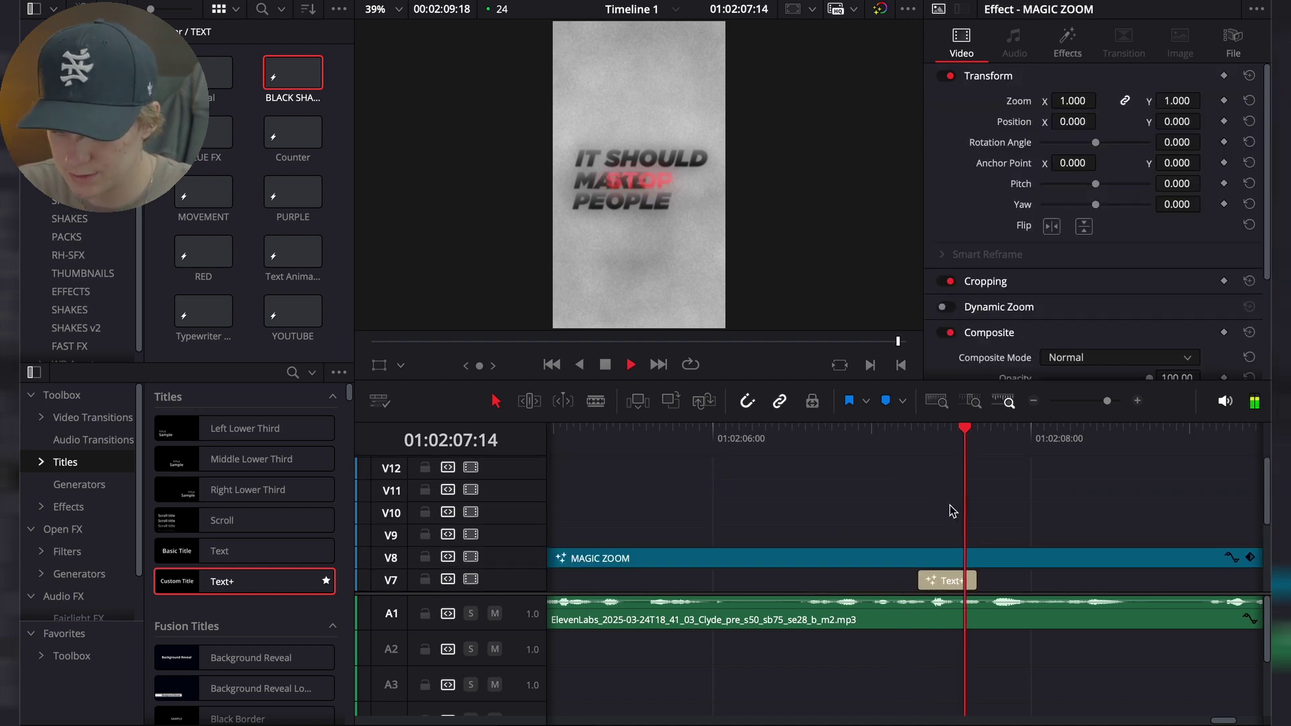
pyautogui.press('space')
pyautogui.click(915, 436)
pyautogui.press('space')
pyautogui.press('space')
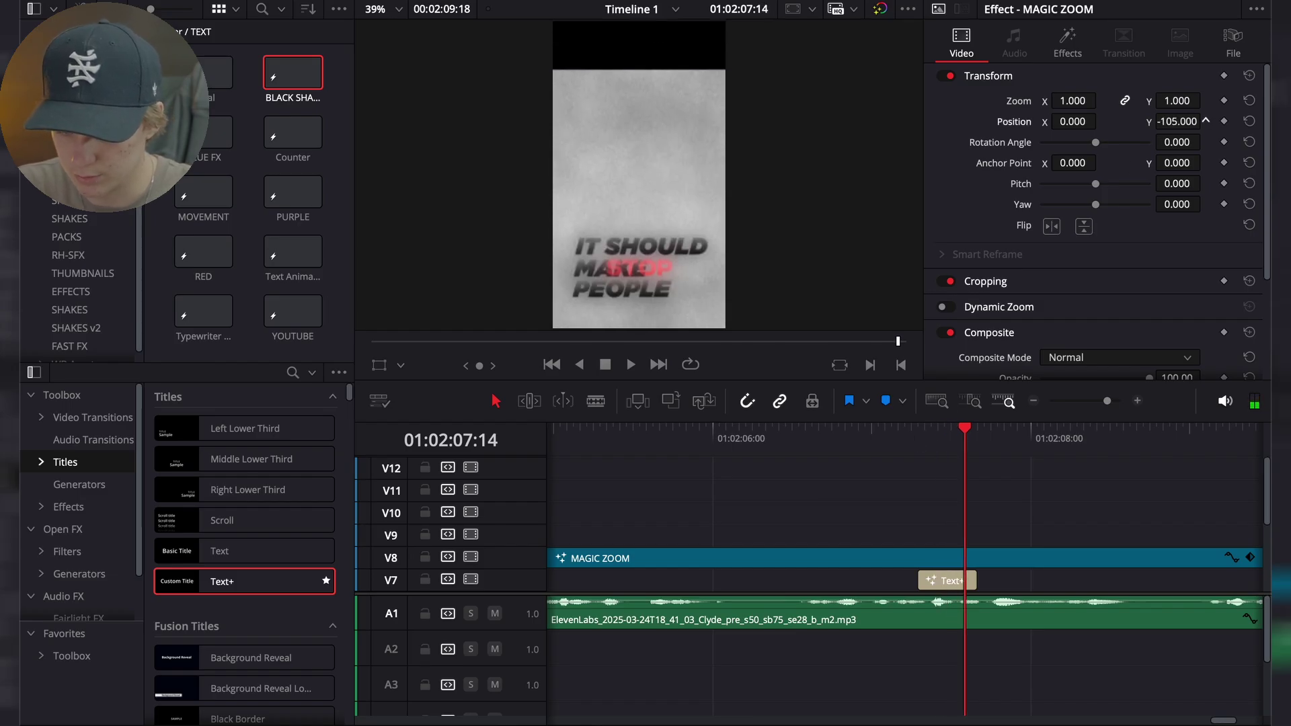
# Move the STOP title beneath PEOPLE by setting its center Y to 0.377
pyautogui.click(954, 579)
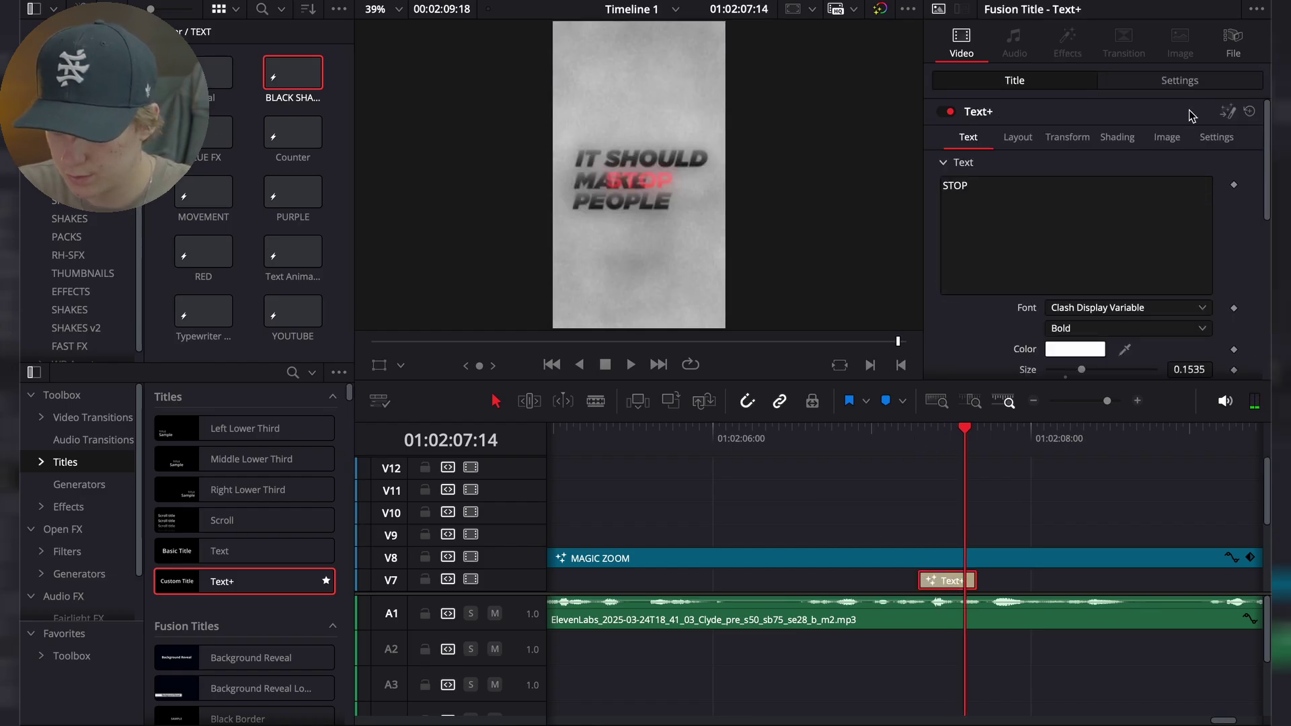
pyautogui.click(1017, 138)
pyautogui.moveTo(1198, 204); pyautogui.dragTo(1171, 205)
pyautogui.press('Right')
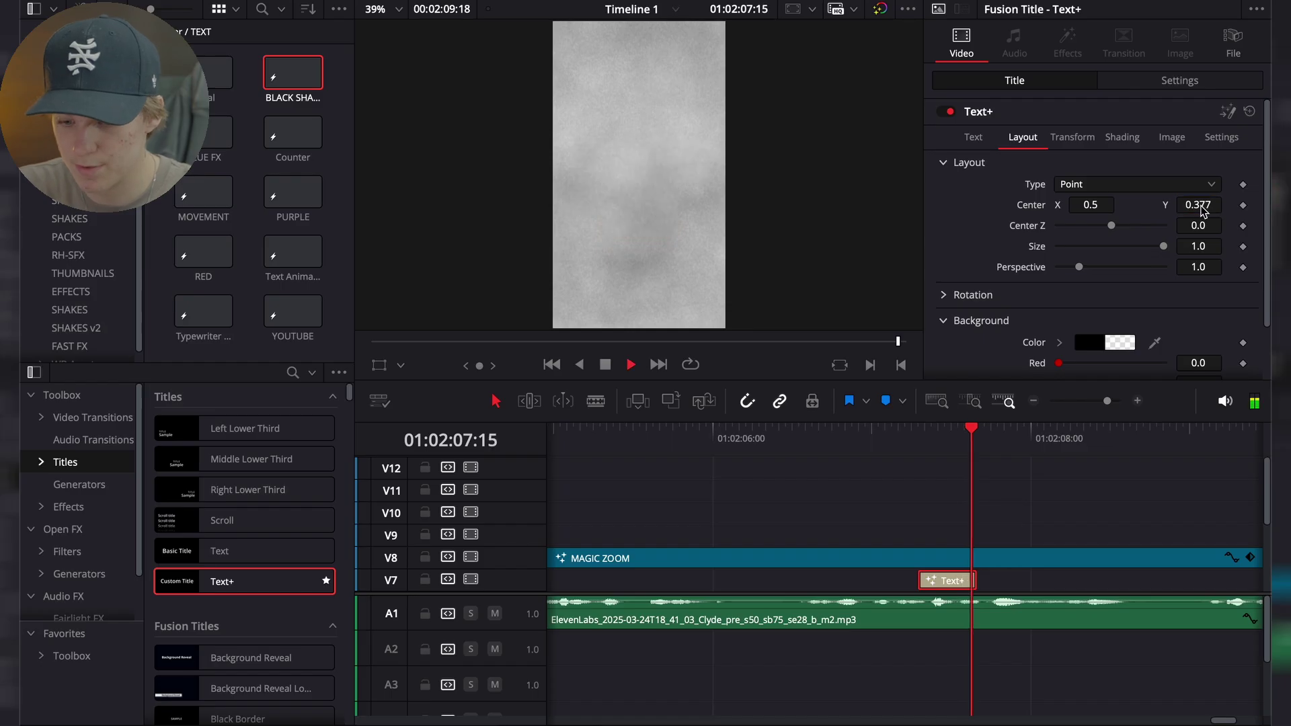
# Restyle the STOP title in Extenda 40 Hecto at size 0.5 and set its center Y to 0.35
pyautogui.click(939, 434)
pyautogui.press('Right')
pyautogui.press('Right')
pyautogui.click(973, 136)
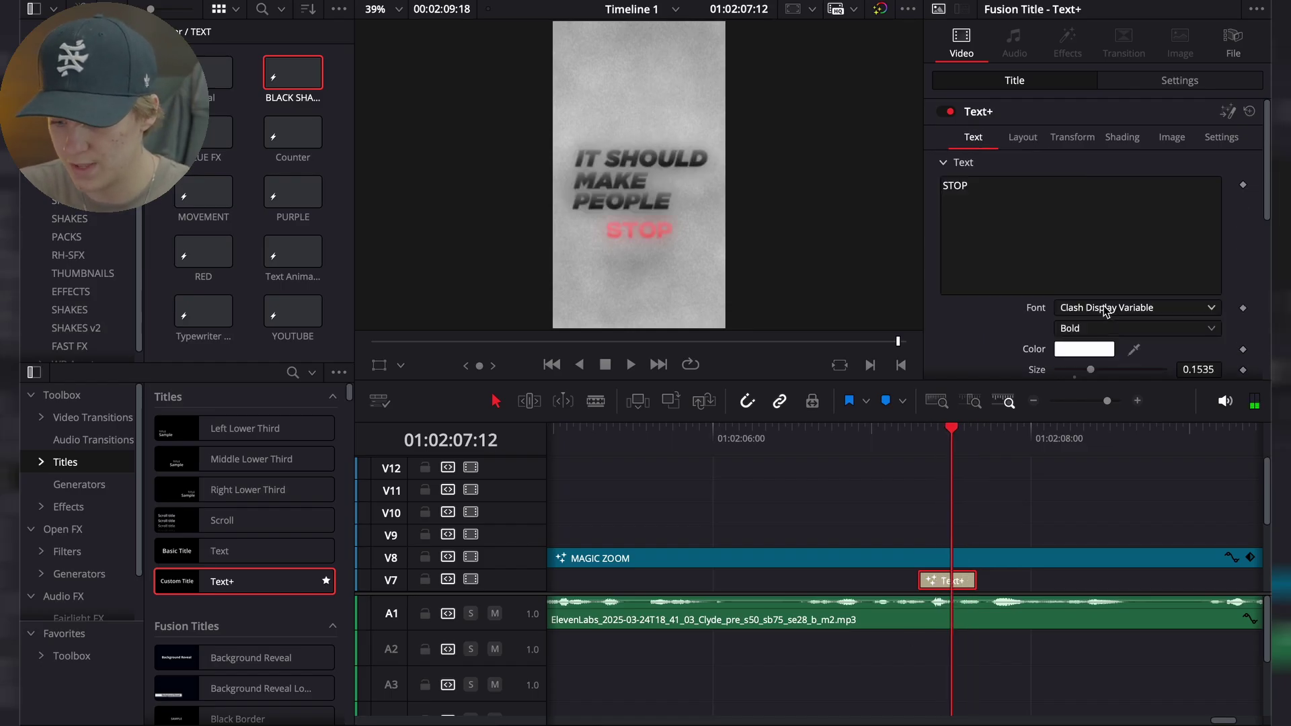
pyautogui.click(1103, 308)
pyautogui.write('ex')
pyautogui.press('Return')
pyautogui.moveTo(1090, 369); pyautogui.dragTo(1173, 370)
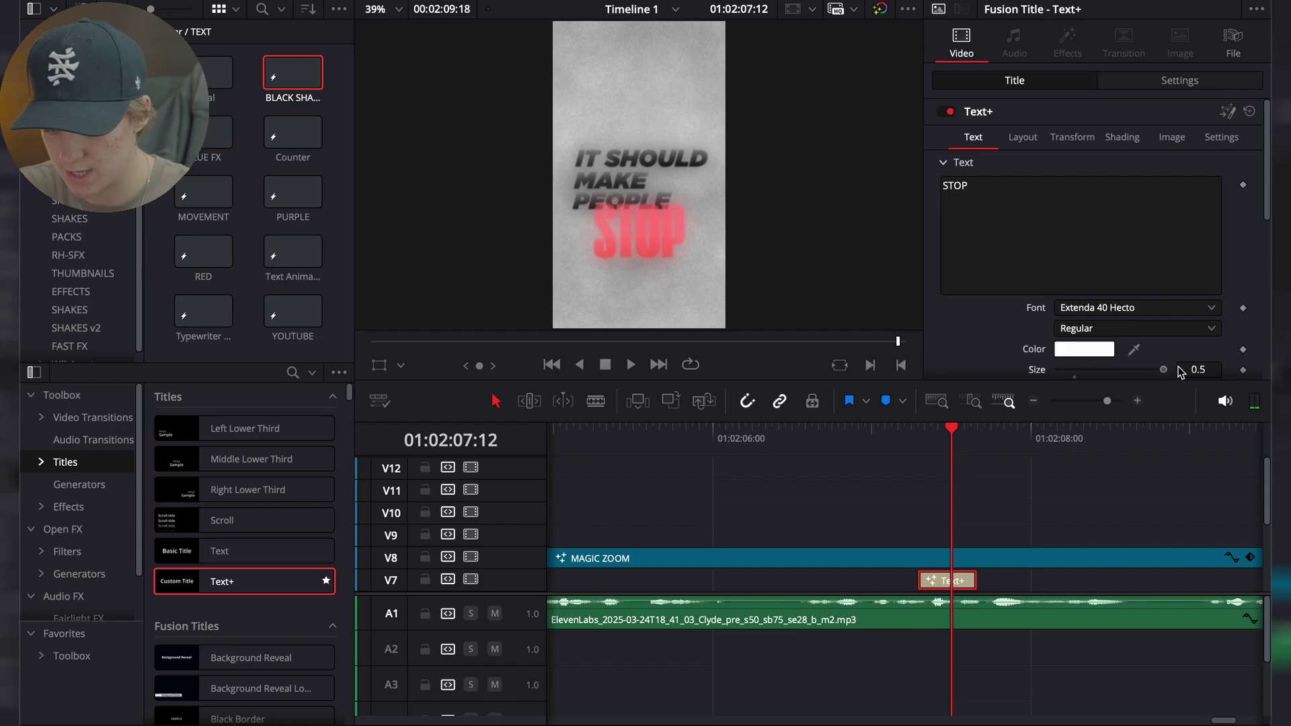
pyautogui.click(1022, 136)
pyautogui.moveTo(1191, 207); pyautogui.dragTo(1173, 207)
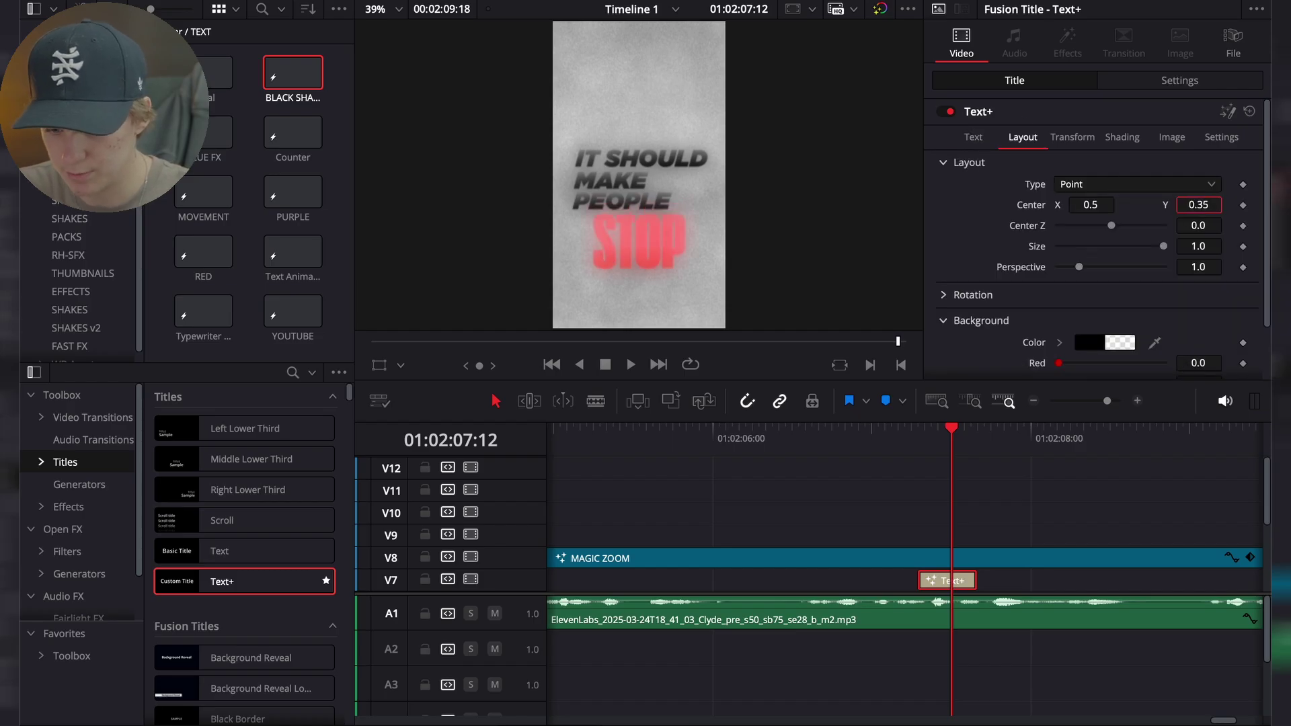
# Play back the section from DECENT? through STOP to check the restyled title
pyautogui.press('space')
pyautogui.moveTo(976, 428); pyautogui.dragTo(773, 437)
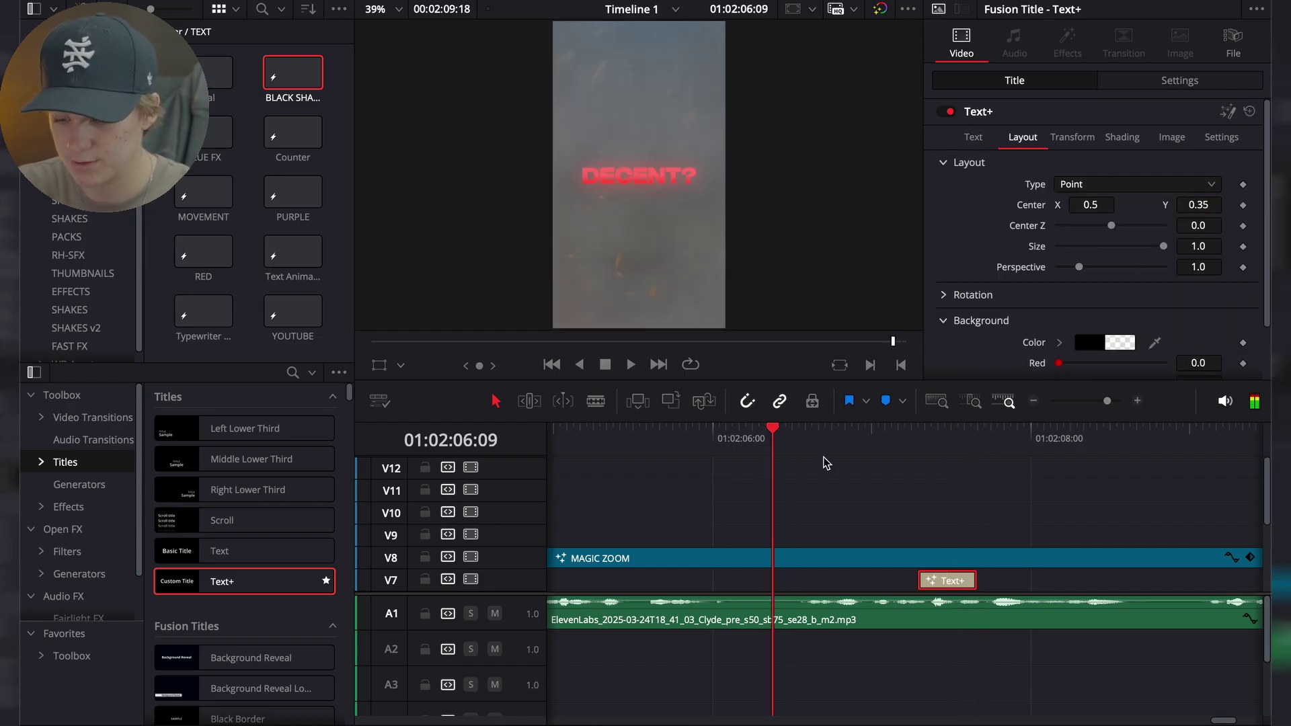
pyautogui.click(824, 462)
pyautogui.press('space')
pyautogui.click(1033, 402)
pyautogui.press('space')
pyautogui.click(902, 436)
pyautogui.press('space')
pyautogui.press('space')
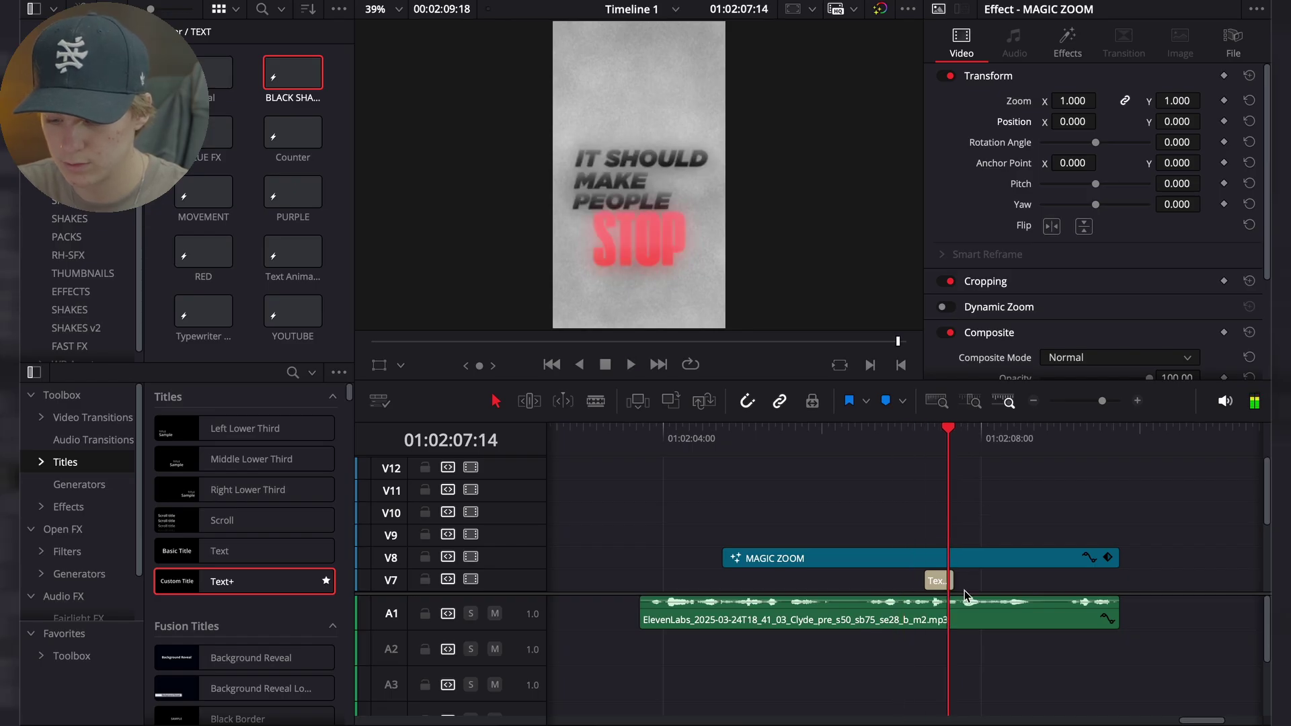
pyautogui.press('Right')
pyautogui.press('Left')
# Add a SCROLLING title on Video 2 just after STOP and center it at X 0.5, Y 0.5
pyautogui.click(941, 582)
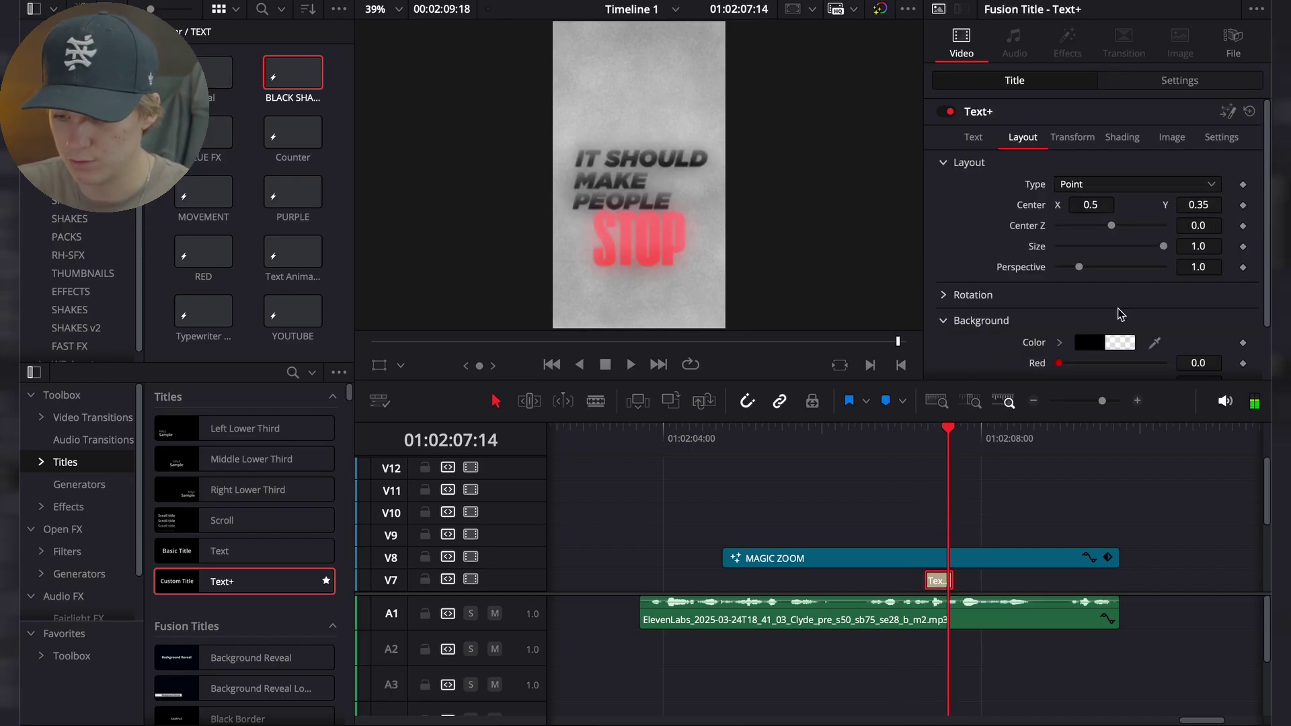
pyautogui.click(1102, 496)
pyautogui.scroll(-4, 1069, 505)
pyautogui.moveTo(943, 445); pyautogui.dragTo(851, 441)
pyautogui.press('space')
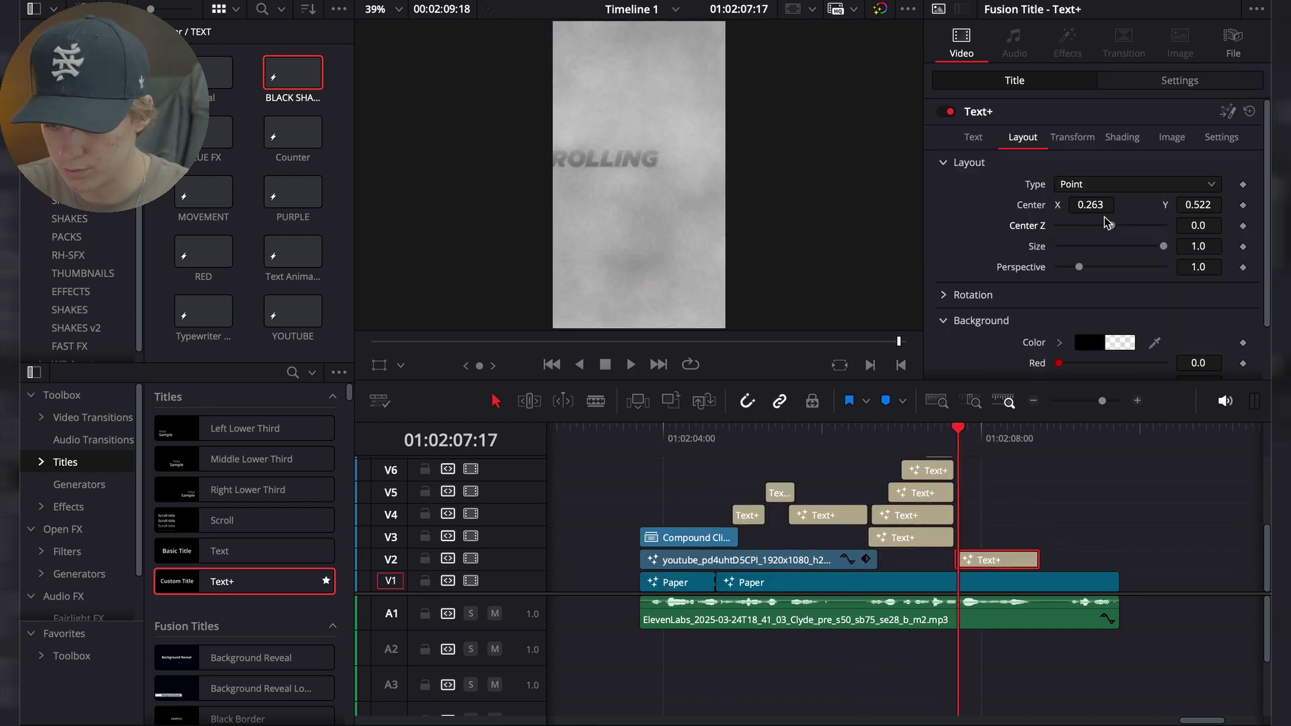
pyautogui.moveTo(1096, 206)
pyautogui.mouseDown()
pyautogui.moveTo(1200, 205)
pyautogui.moveTo(1090, 201)
pyautogui.mouseUp()
pyautogui.write('0.5')
pyautogui.press('Tab')
pyautogui.write('0.5')
pyautogui.press('Return')
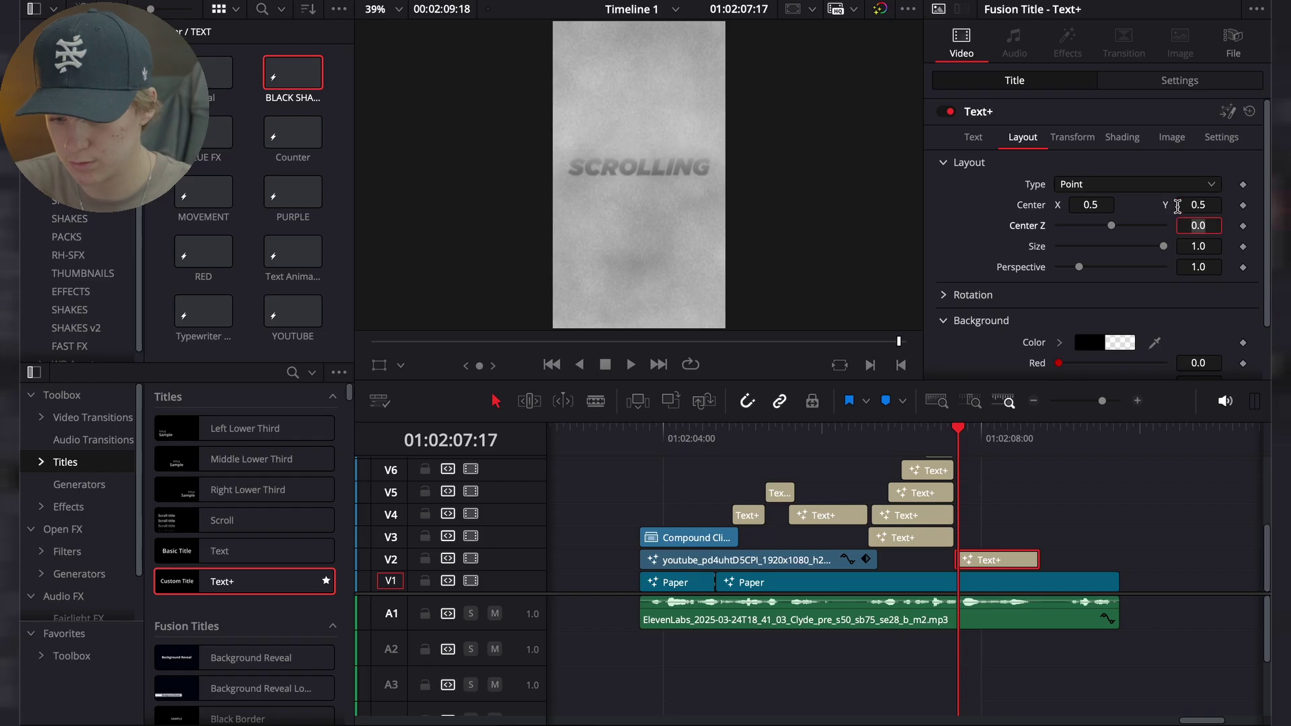
# Play back the SCROLLING title and extend its start back to meet the end of the preceding titles
pyautogui.click(932, 437)
pyautogui.press('space')
pyautogui.press('space')
pyautogui.press('space')
pyautogui.press('space')
pyautogui.click(942, 445)
pyautogui.press('space')
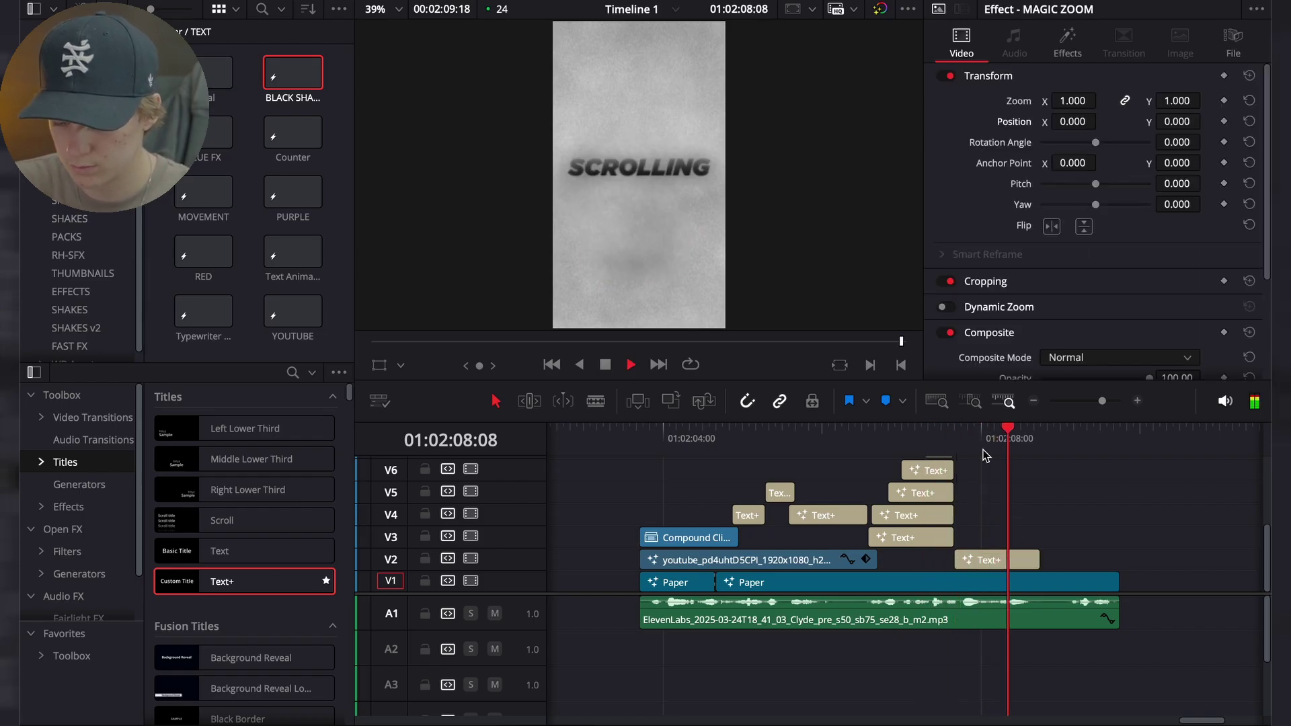
# Trim the end of the SCROLLING title on Video 2 to 01:02:08:14
pyautogui.click(1001, 559)
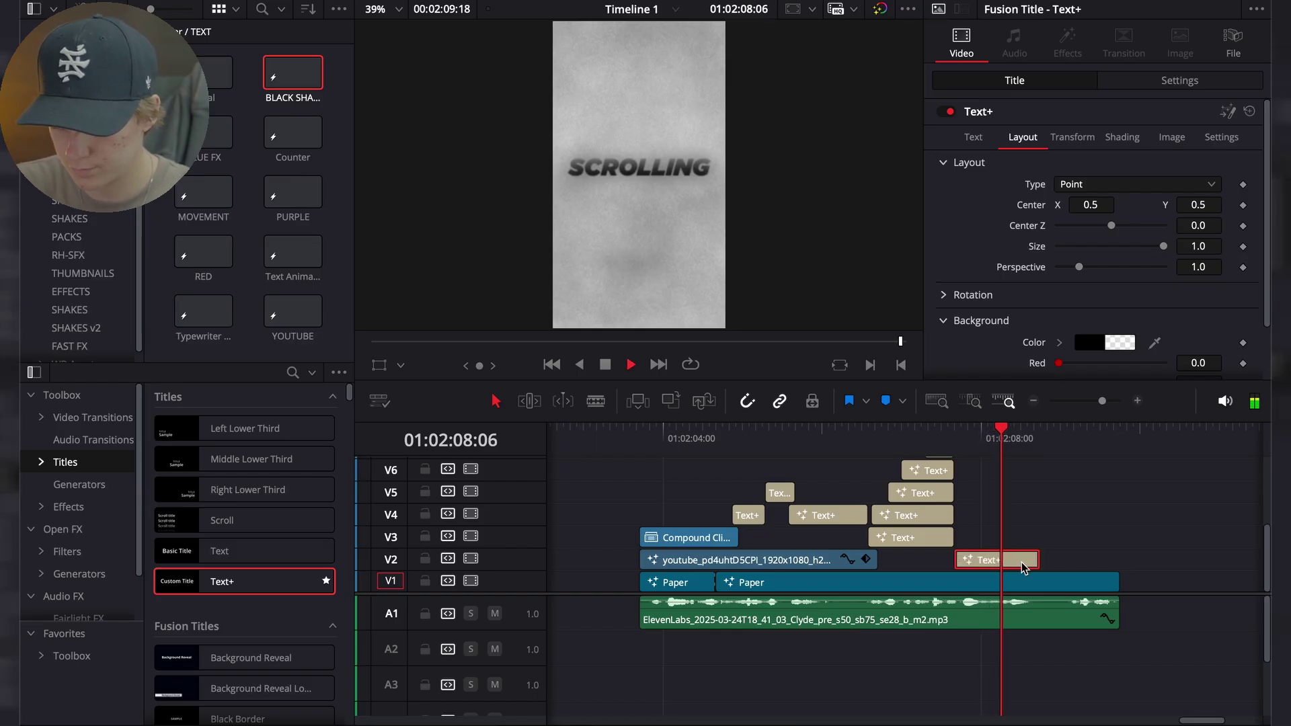
pyautogui.click(1012, 460)
pyautogui.press('space')
pyautogui.moveTo(1014, 444); pyautogui.dragTo(1027, 443)
pyautogui.moveTo(1037, 560); pyautogui.dragTo(1028, 560)
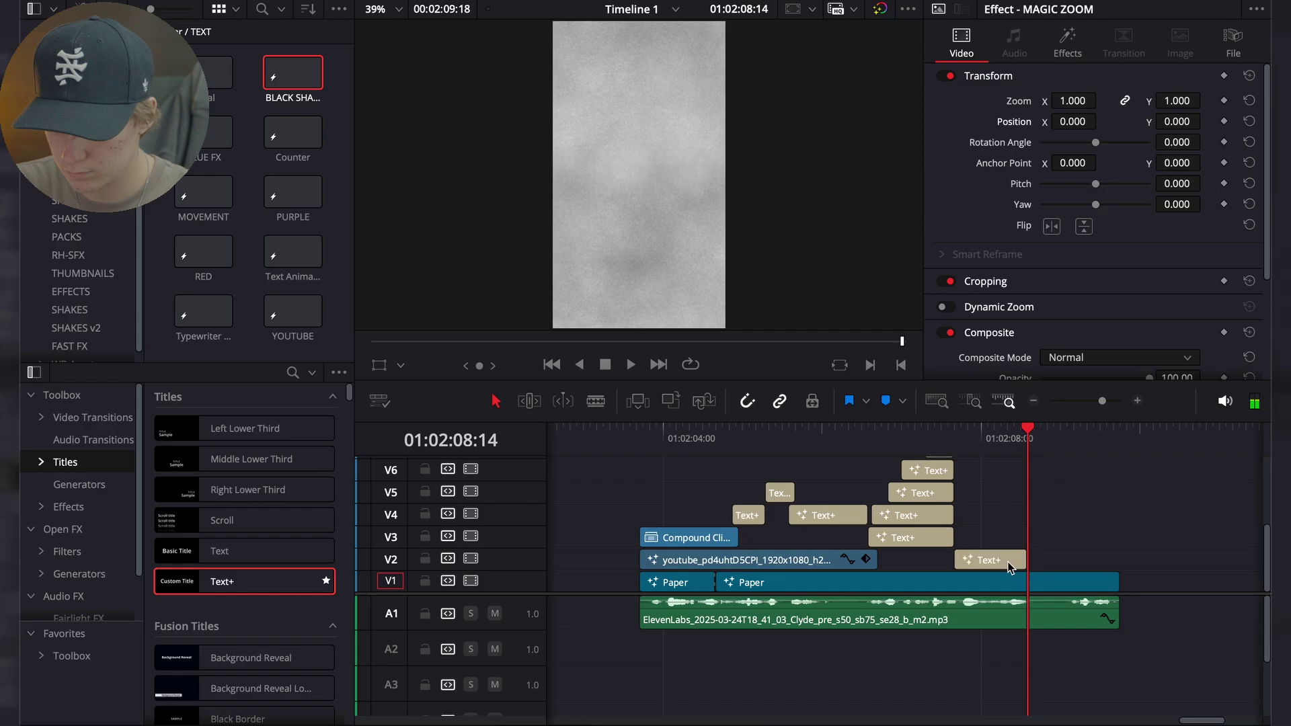
# Duplicate the SCROLLING title onto Video 3 from 01:02:08:03, ending with the original, and change its text to AND
pyautogui.click(988, 558)
pyautogui.click(962, 445)
pyautogui.press('space')
pyautogui.press('space')
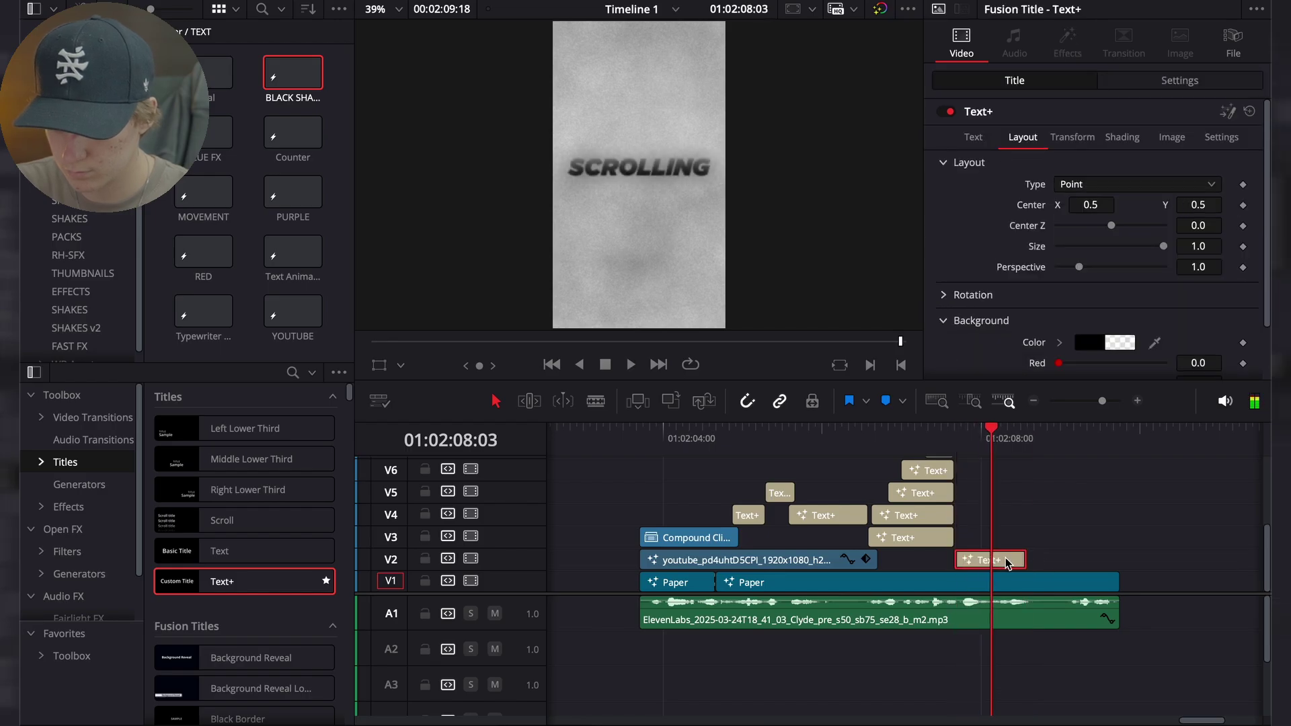
pyautogui.keyDown('alt'); pyautogui.moveTo(1006, 555); pyautogui.dragTo(1024, 534); pyautogui.keyUp('alt')
pyautogui.click(1008, 537)
pyautogui.moveTo(1032, 188); pyautogui.dragTo(795, 125)
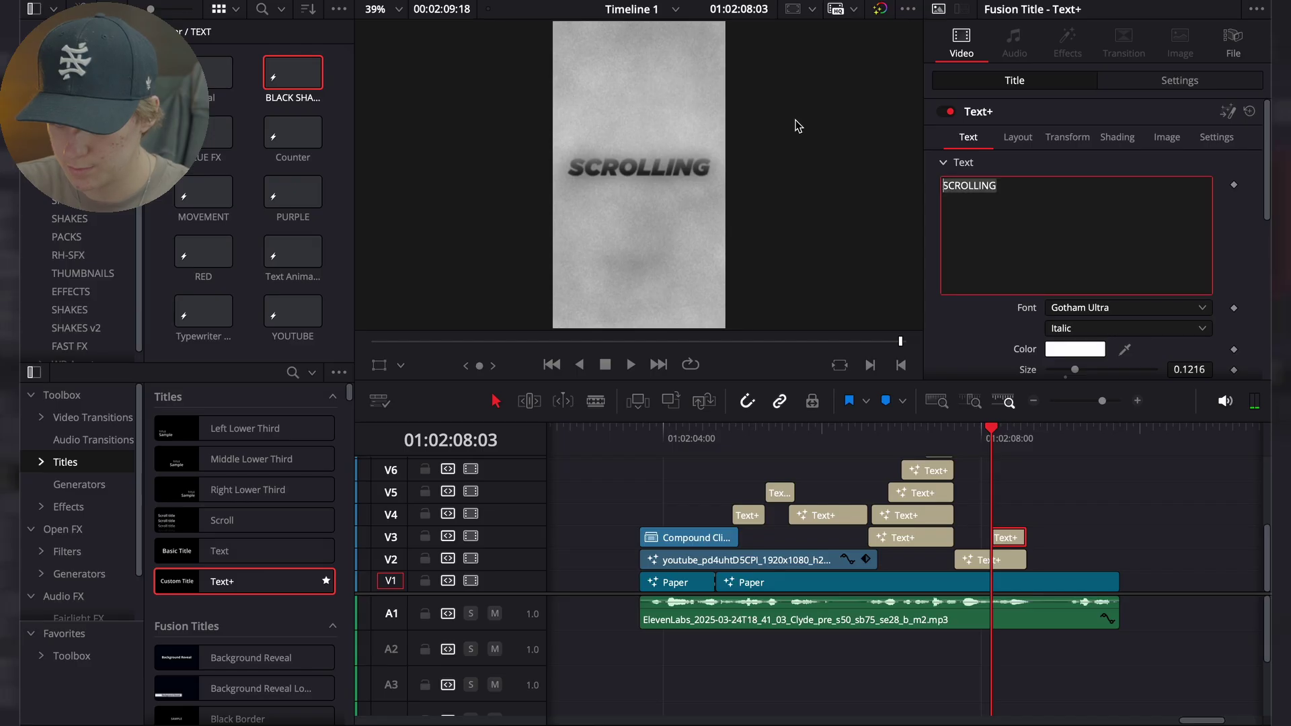
pyautogui.click(1015, 537)
# Move the AND title beneath the first half of SCROLLING, setting its center Y to 0.442
pyautogui.press('Right')
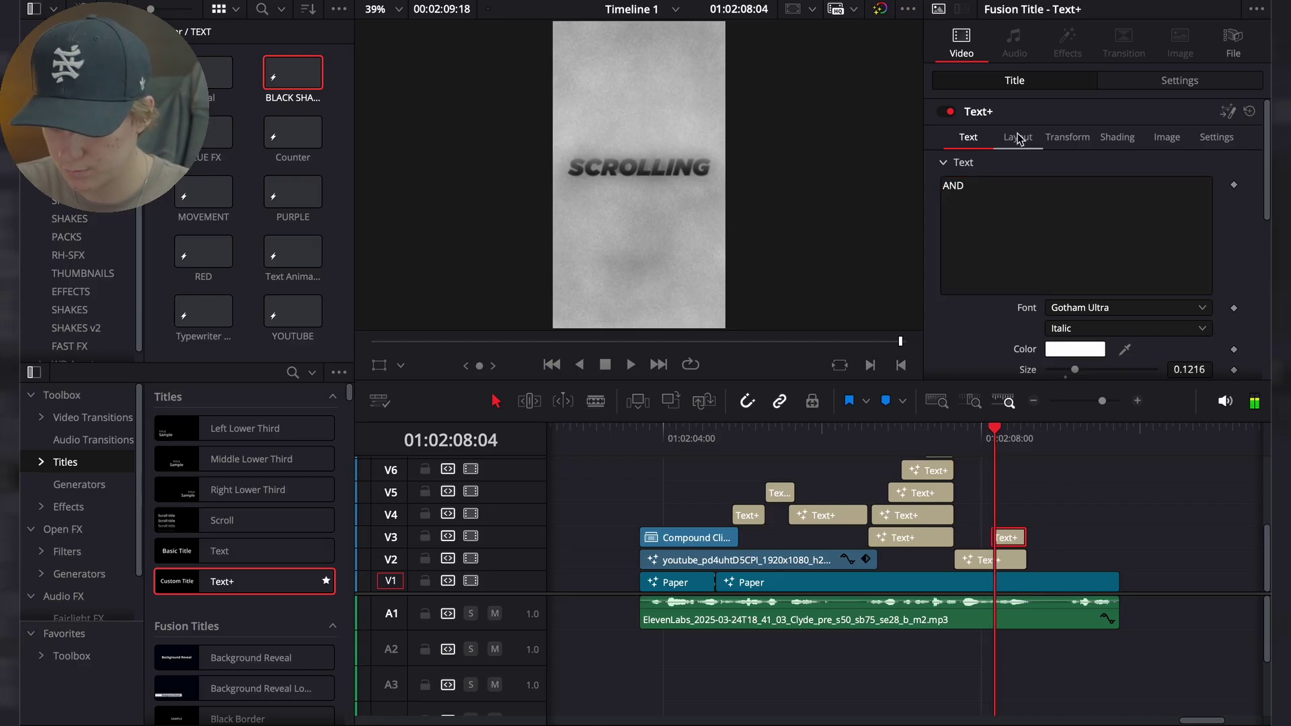
pyautogui.click(1017, 139)
pyautogui.moveTo(1190, 204); pyautogui.dragTo(1062, 204)
# Duplicate the AND title onto Video 4 from 01:02:08:06 as SAY and set its center X to 0.612
pyautogui.press('Right')
pyautogui.moveTo(1018, 540)
pyautogui.mouseDown()
pyautogui.moveTo(1032, 518)
pyautogui.moveTo(1019, 514)
pyautogui.mouseUp()
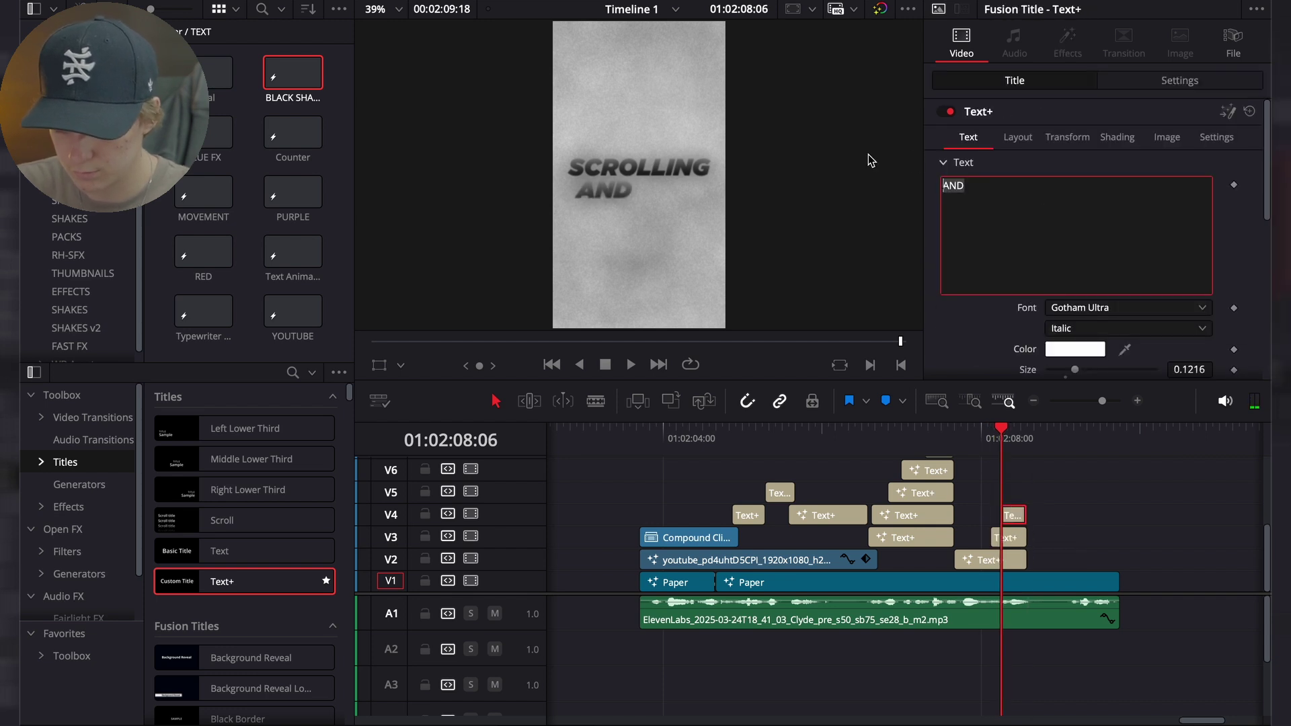
pyautogui.press('Right')
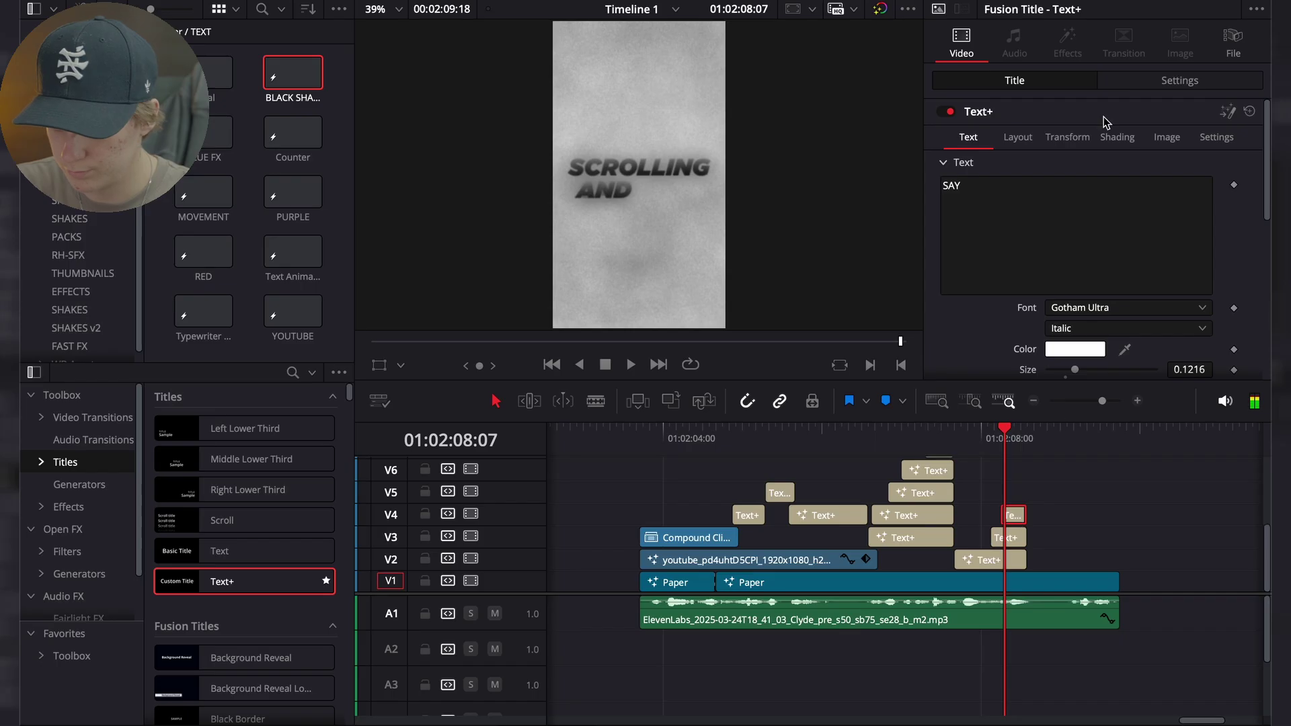
pyautogui.click(1017, 136)
pyautogui.write('0.6')
pyautogui.press('Return')
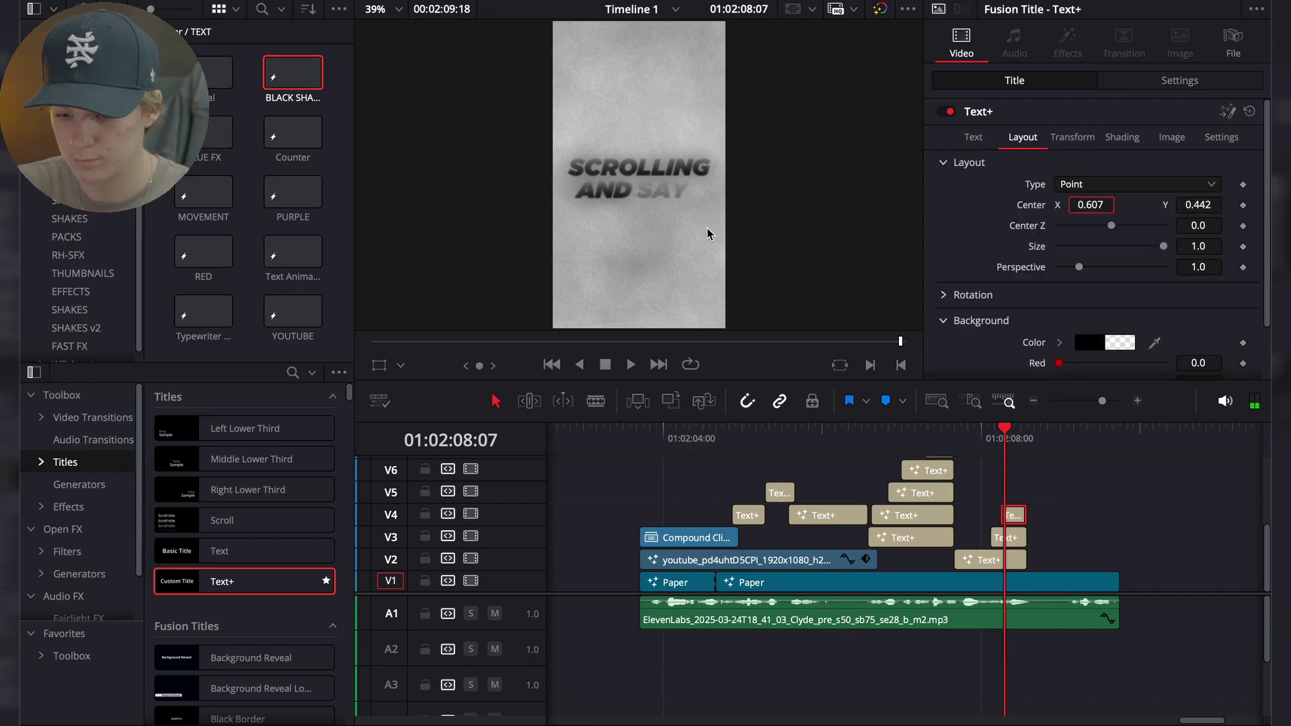
# Play back the ad from 01:02:03:21 through the SAY title and look over the stacked title tracks
pyautogui.moveTo(992, 450); pyautogui.dragTo(653, 456)
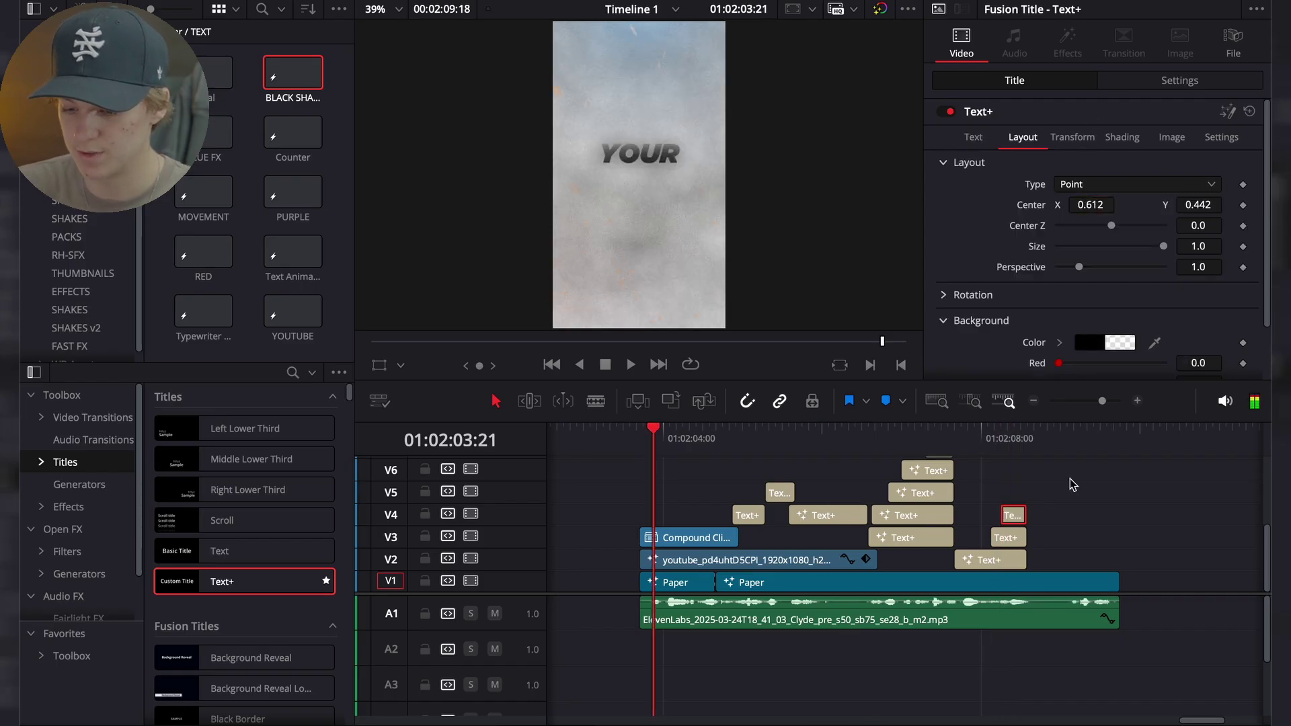
pyautogui.click(1072, 483)
pyautogui.press('space')
pyautogui.click(1033, 401)
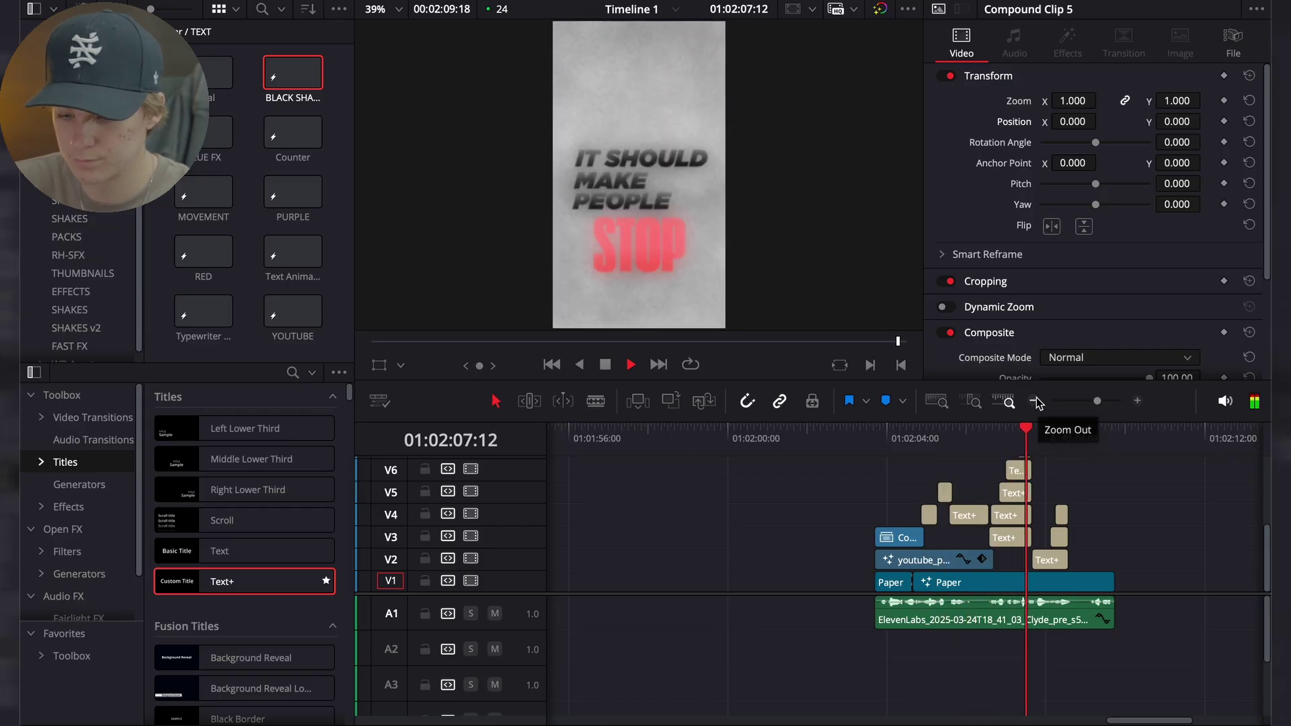
pyautogui.press('space')
pyautogui.click(1035, 401)
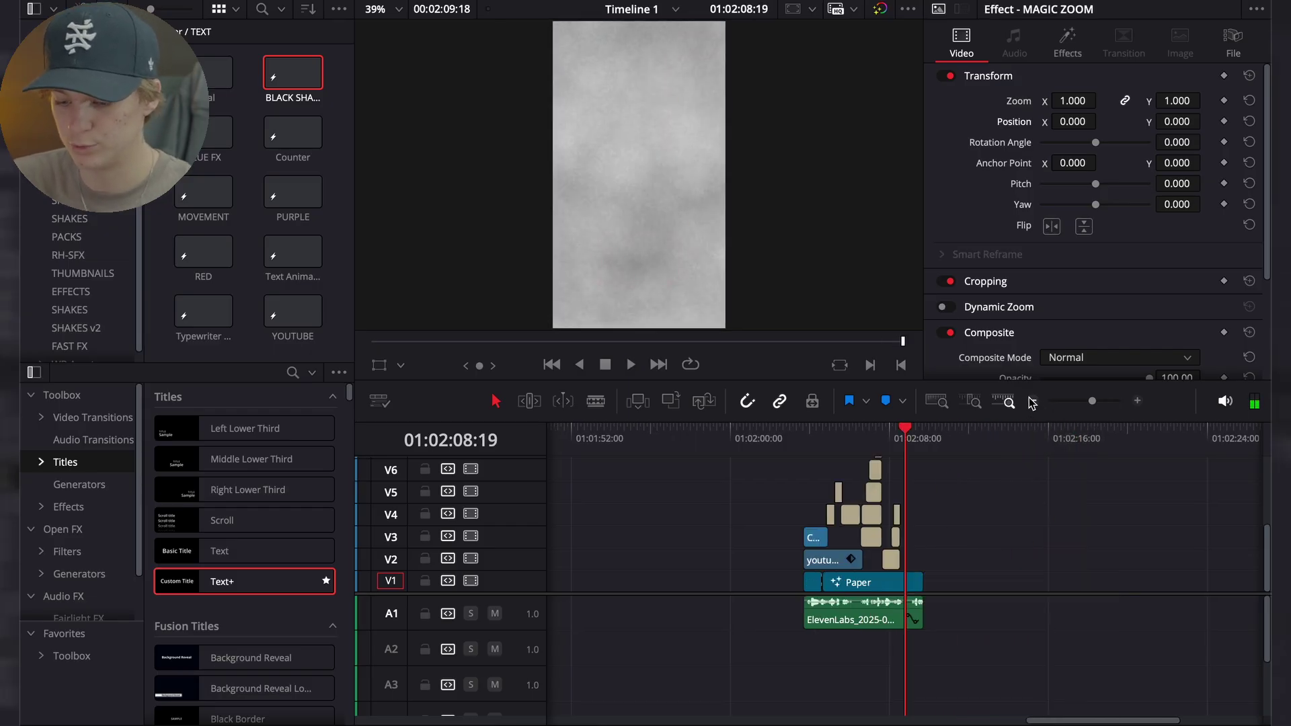
pyautogui.scroll(3, 948, 524)
pyautogui.scroll(-1, 941, 536)
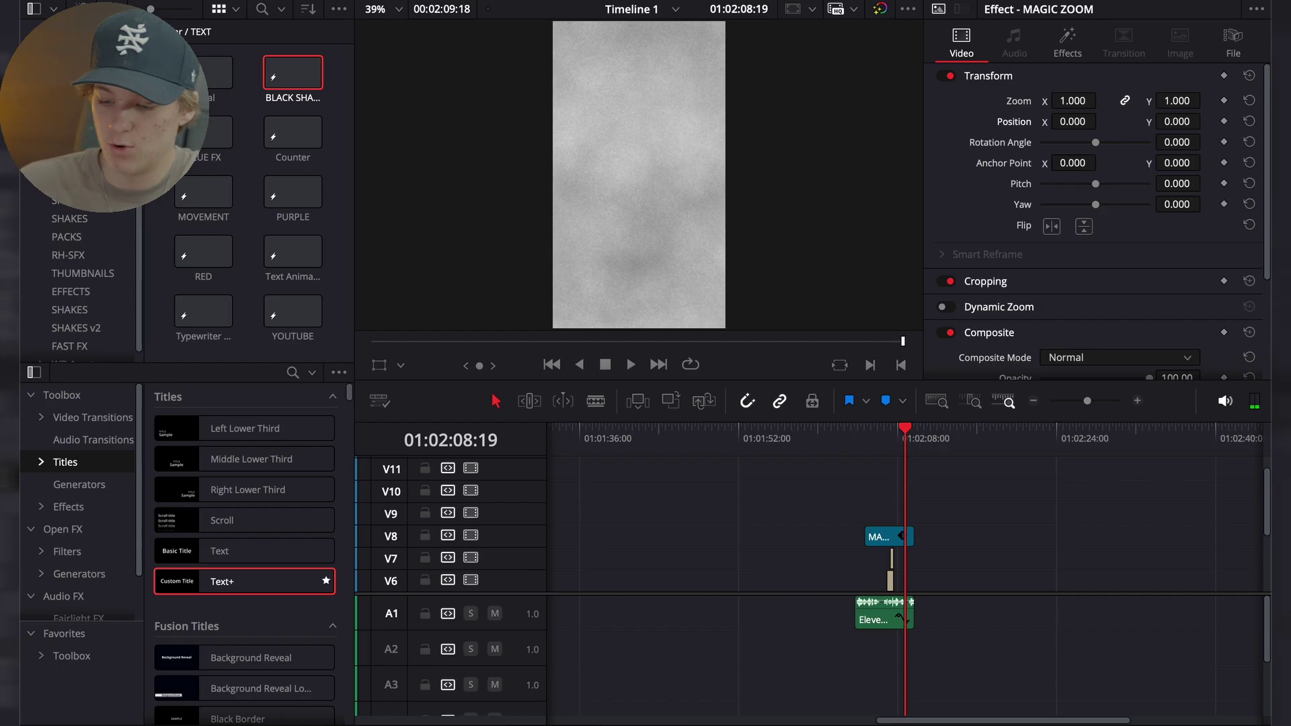
pyautogui.scroll(-5, 950, 555)
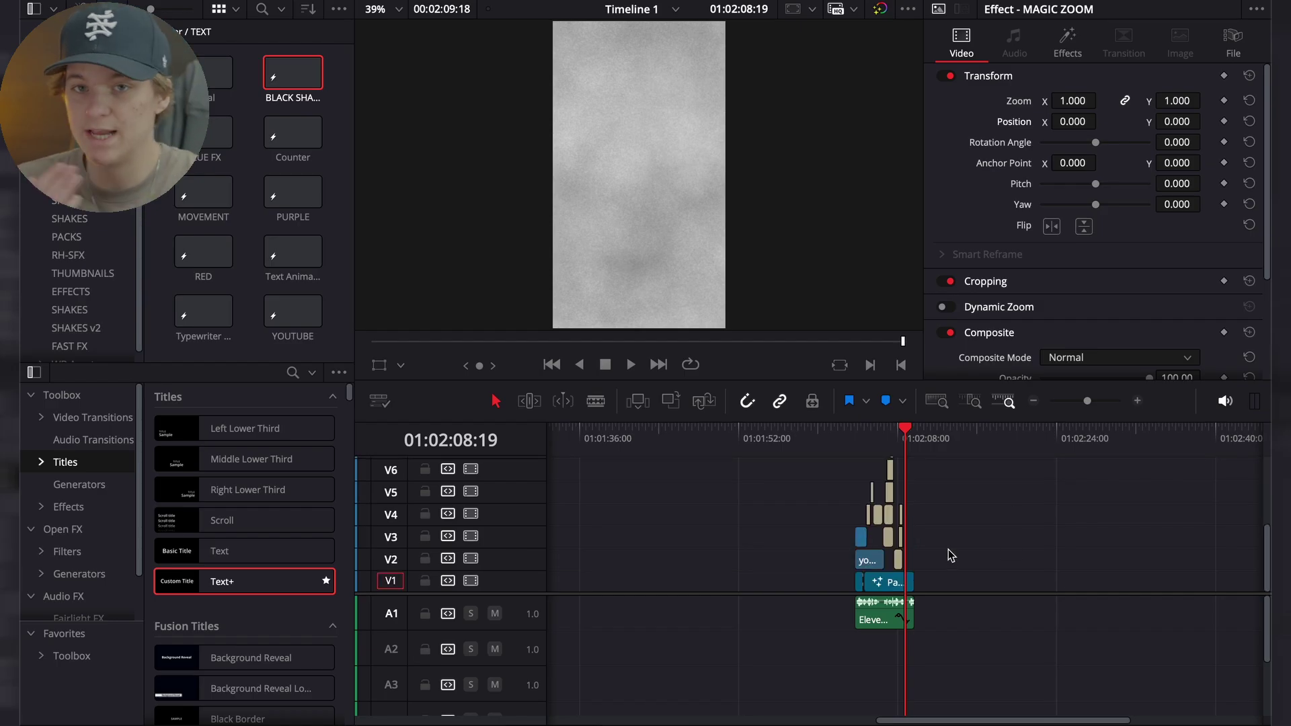